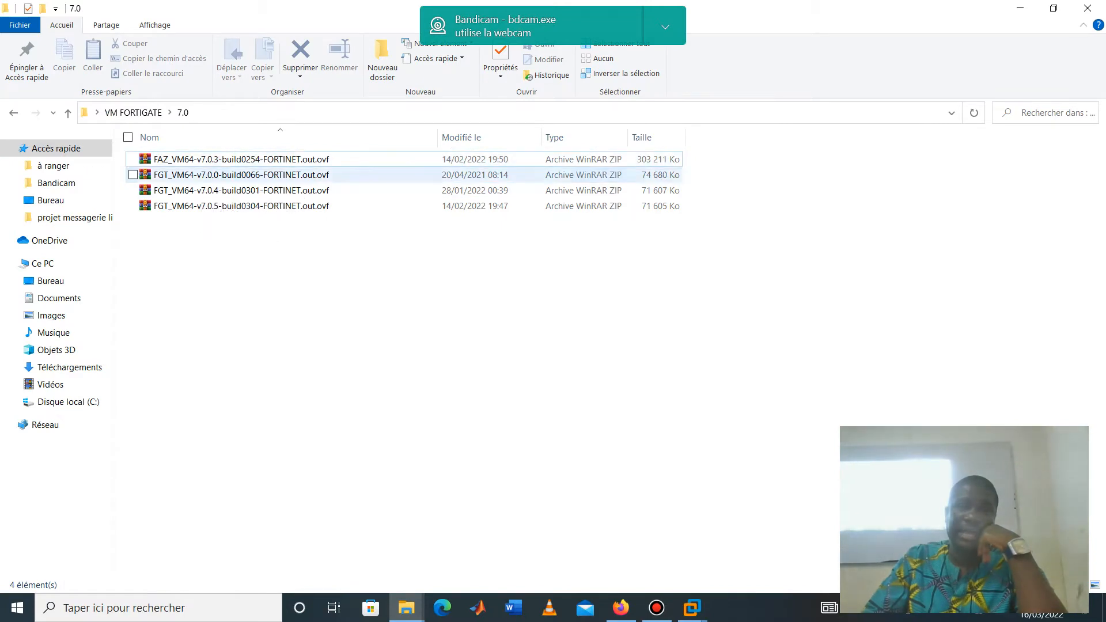
# - Extract the FGT_VM64-v7.0.5-build0304-FORTINET.out.ovf archive into its own folder and open the FortiGate-VM64 file in VMware Workstation
pyautogui.rightClick(248, 206)
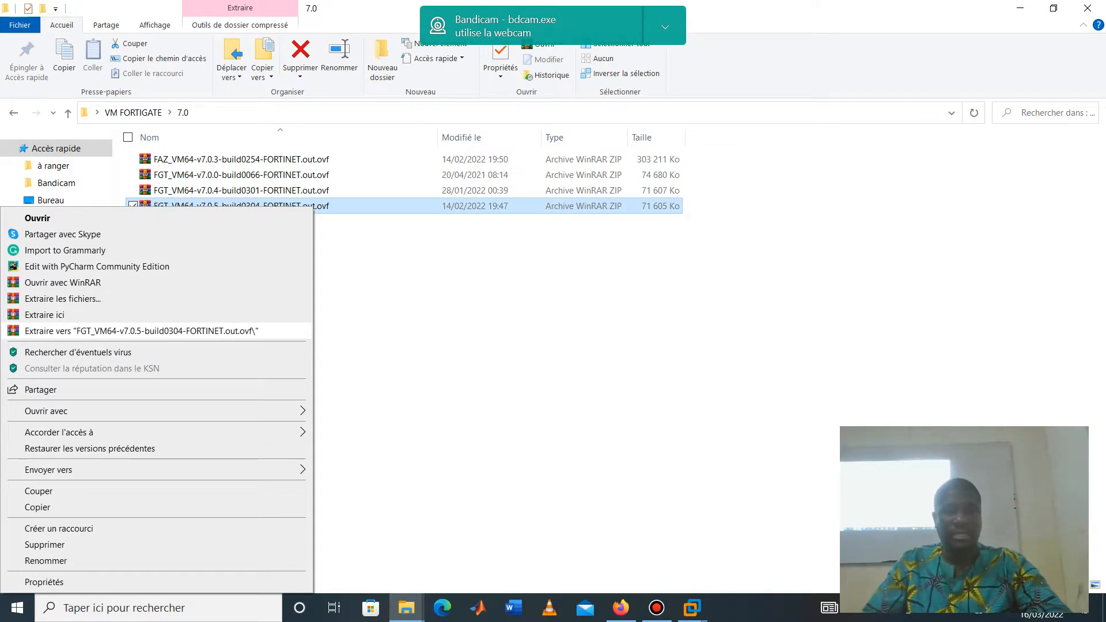
pyautogui.click(141, 330)
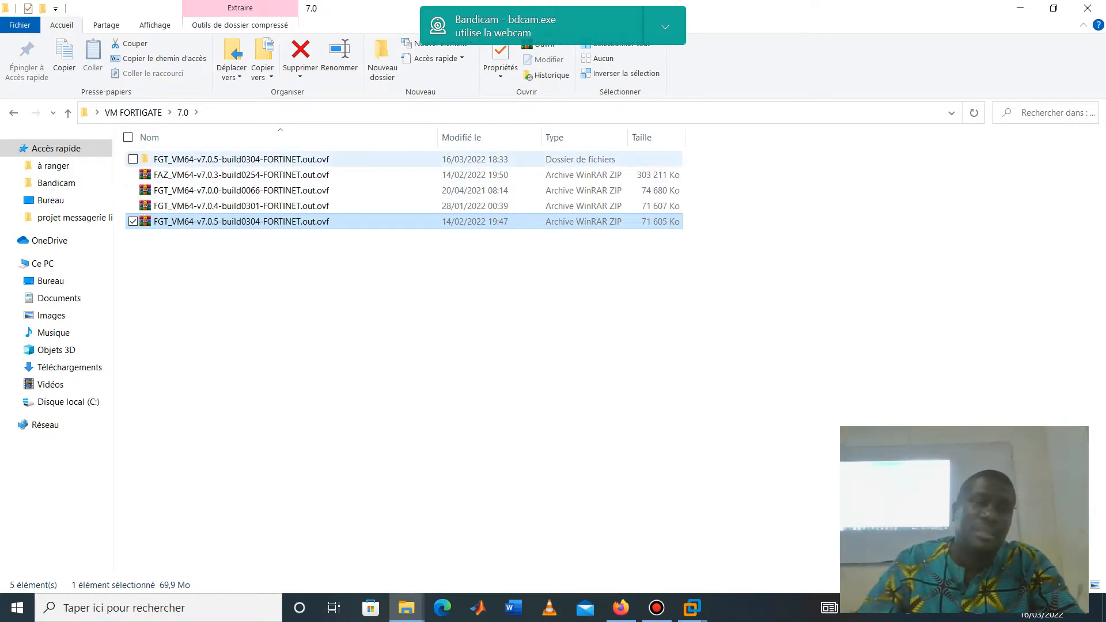
pyautogui.doubleClick(231, 159)
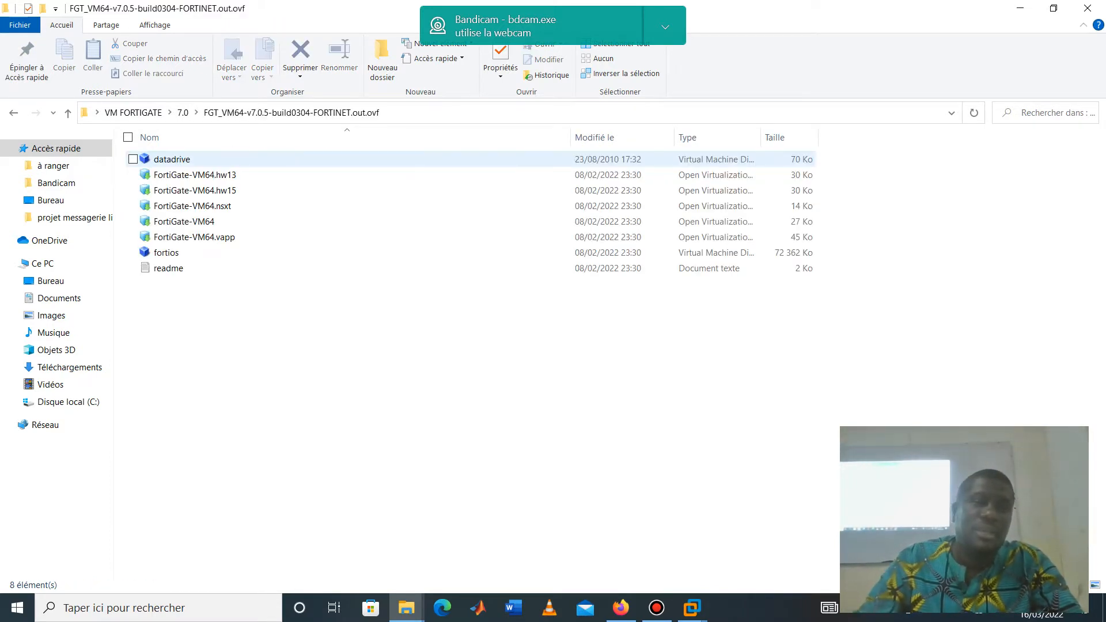
pyautogui.click(196, 222)
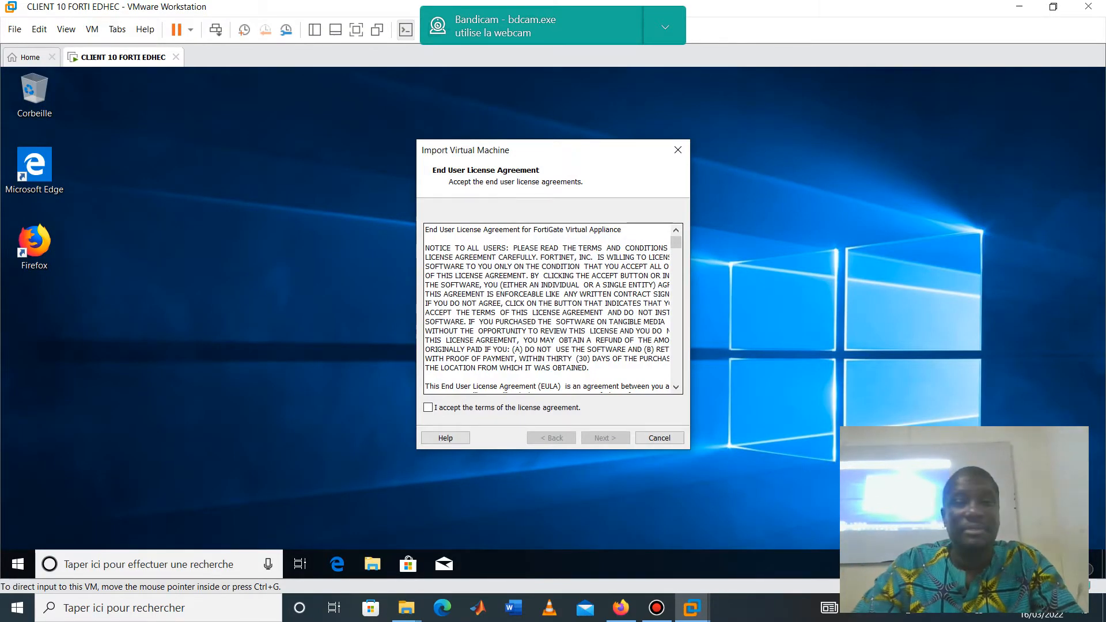
# - Accept the license agreement and import the virtual machine under the name FORTIGATE-EDHEC
pyautogui.click(428, 407)
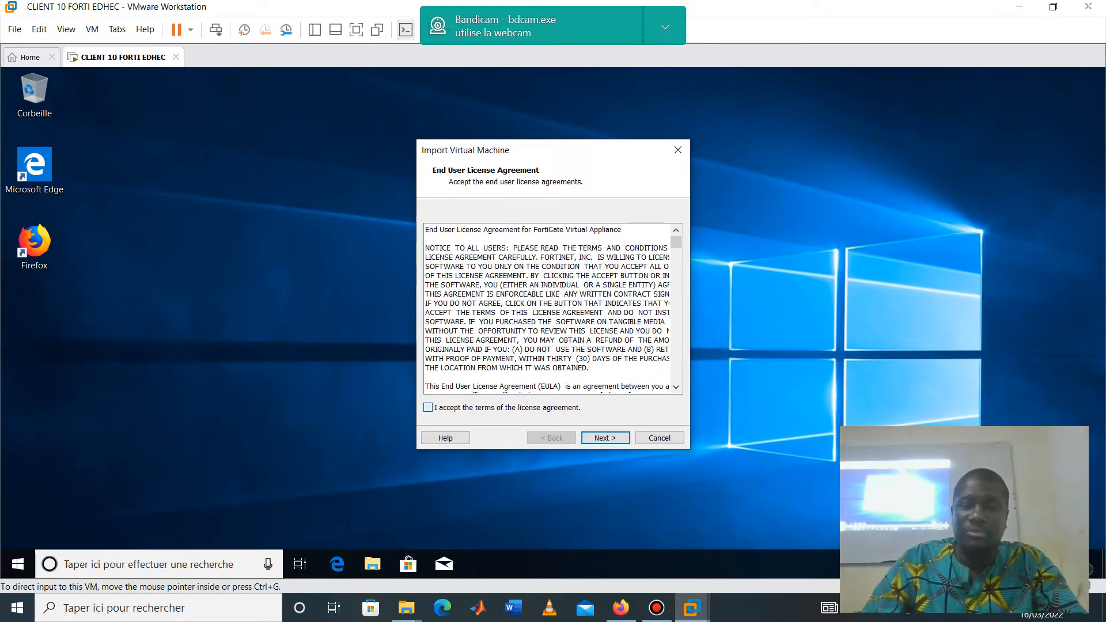
pyautogui.click(605, 438)
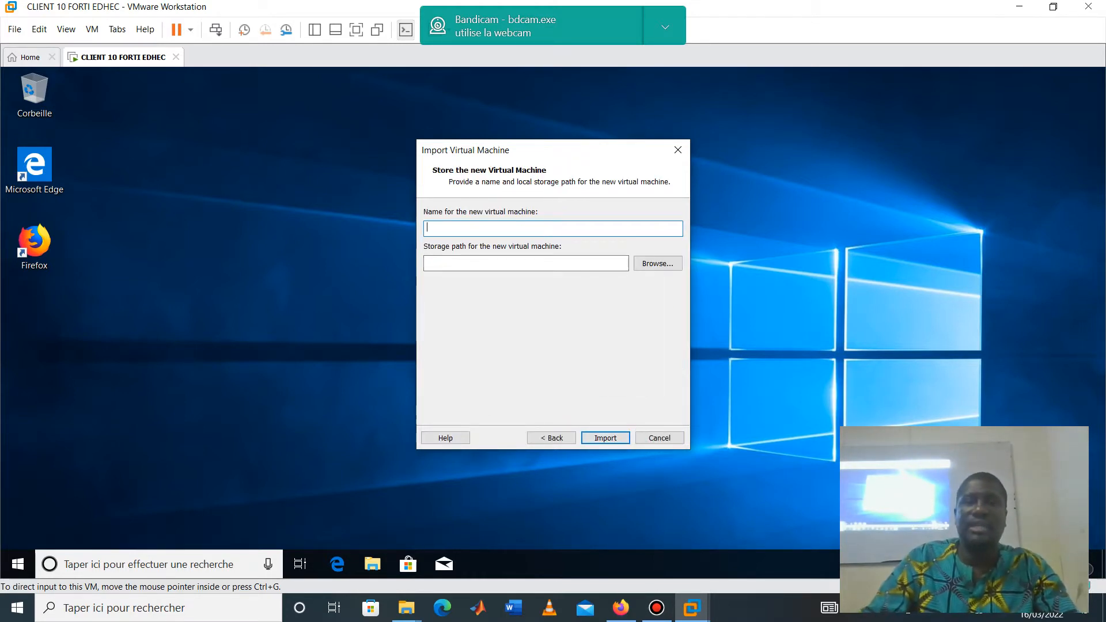
pyautogui.write('F')
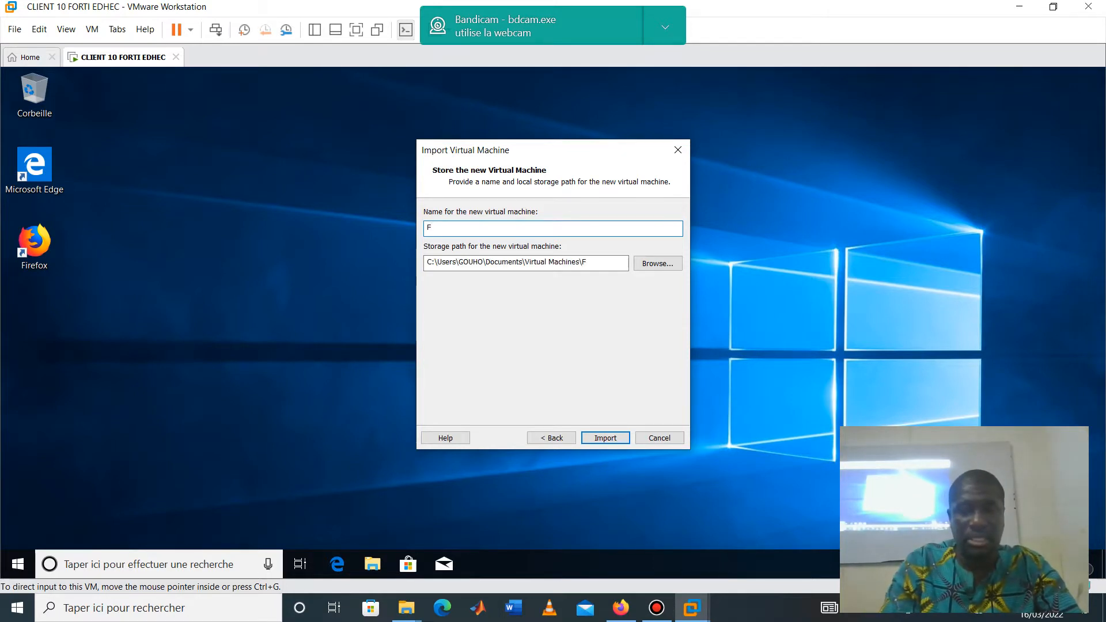
pyautogui.write('ORTIGATE')
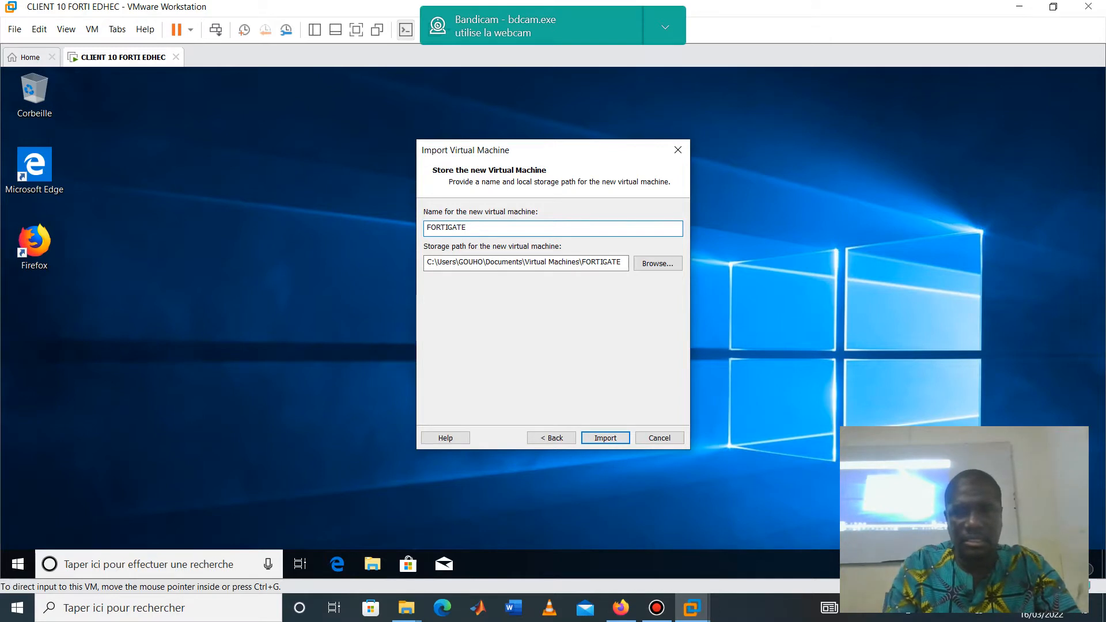
pyautogui.write('-EDHEC')
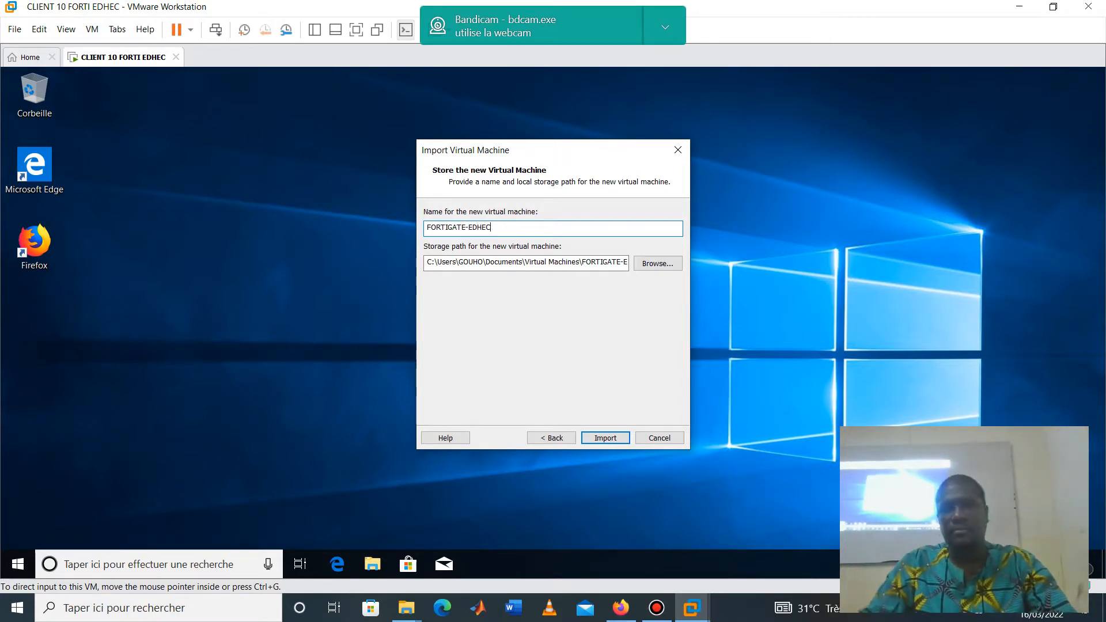
pyautogui.press('Return')
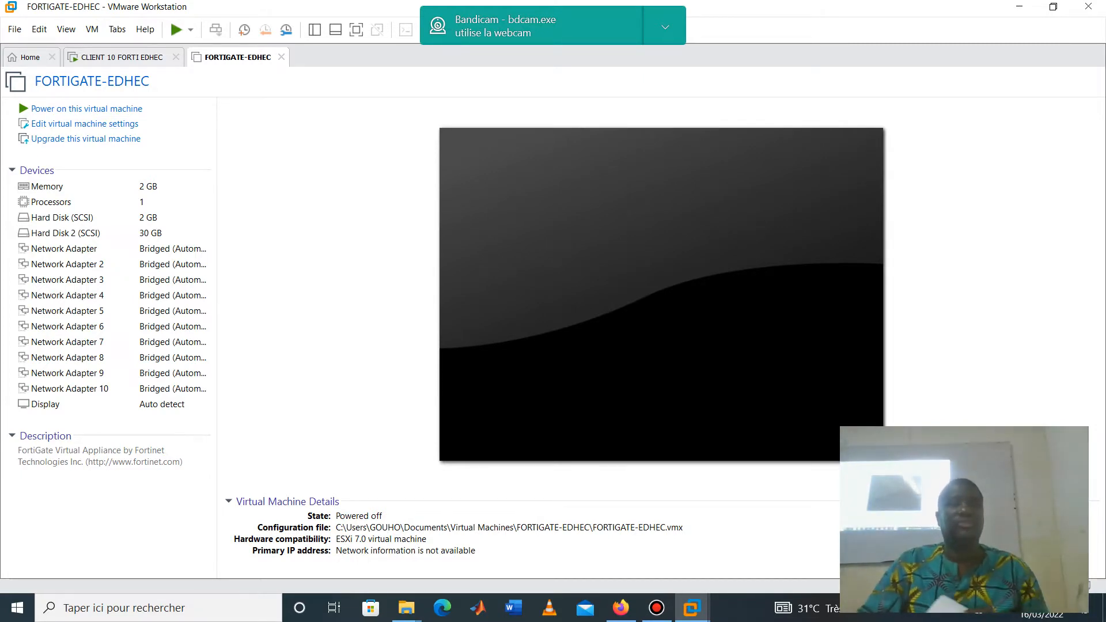
# - Power on the FORTIGATE-EDHEC virtual machine
pyautogui.click(121, 57)
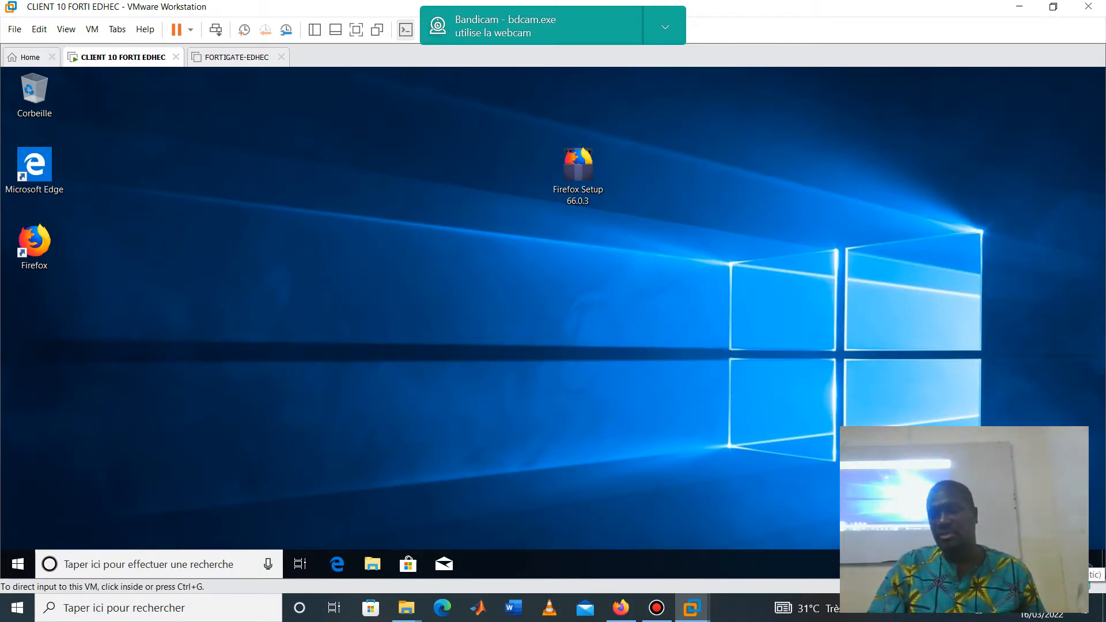
pyautogui.click(237, 57)
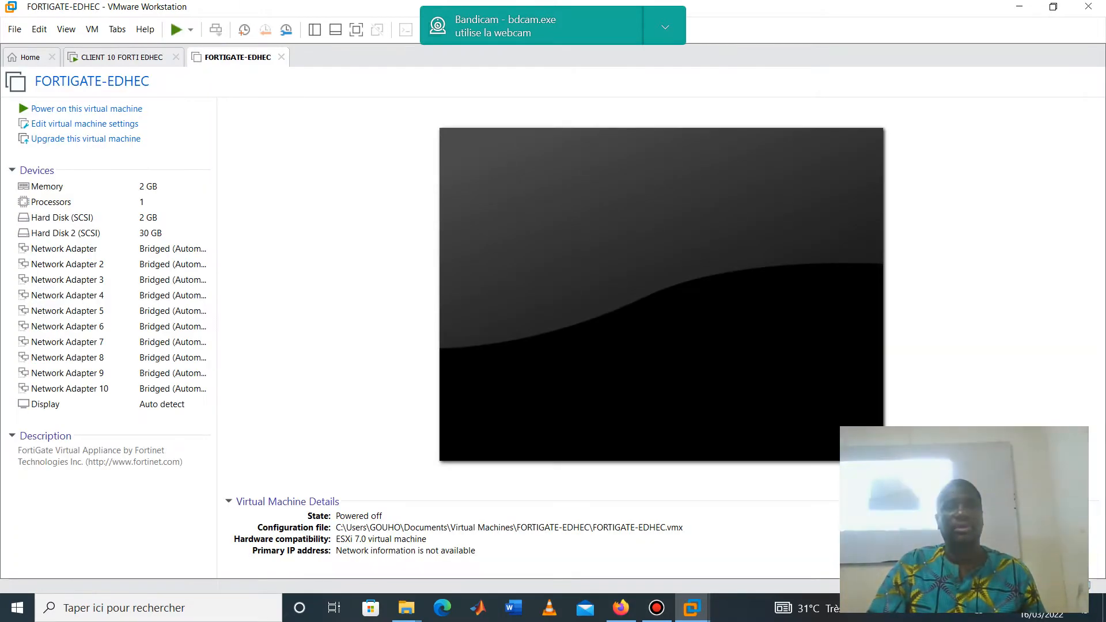
pyautogui.click(86, 108)
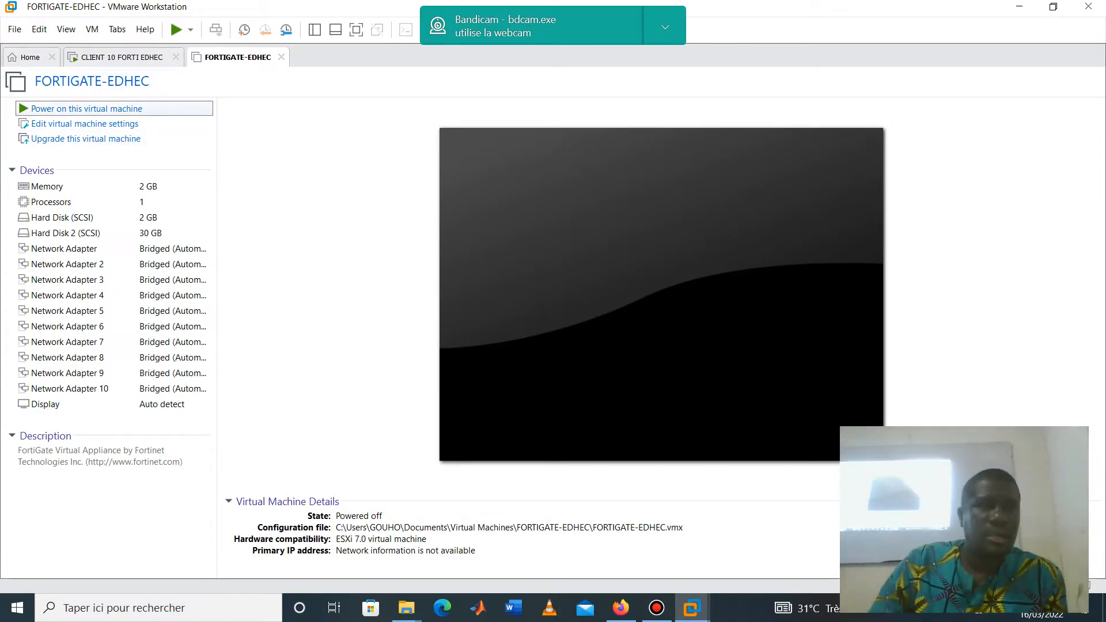
pyautogui.click(86, 109)
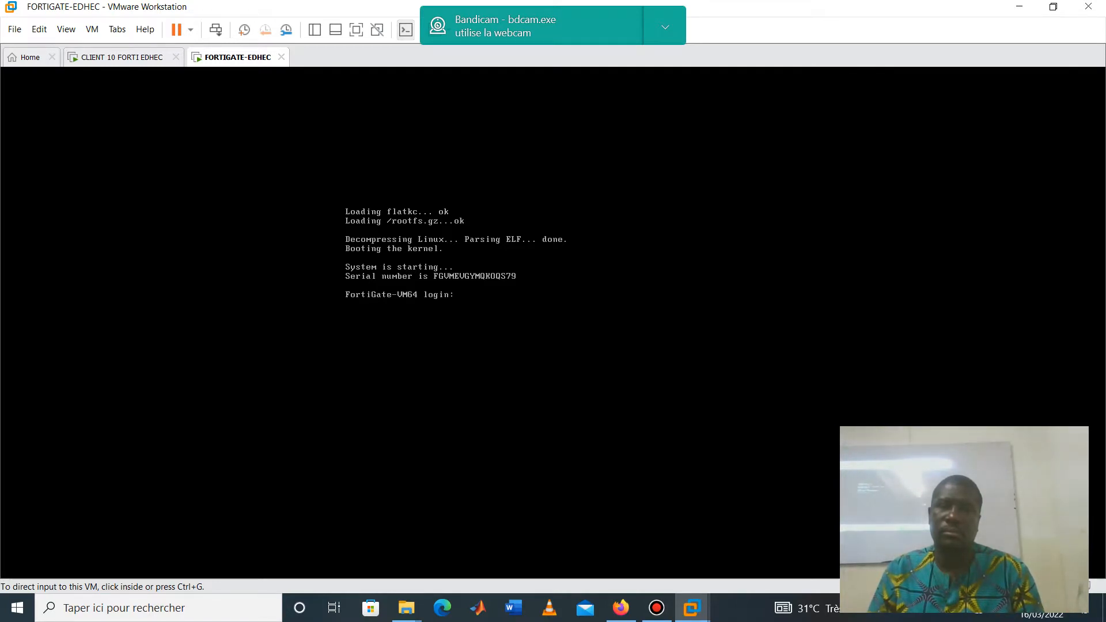
# - Log in to the FortiGate console as admin with an empty password, and set and confirm a new account password
pyautogui.hotkey('ctrl', 'g')
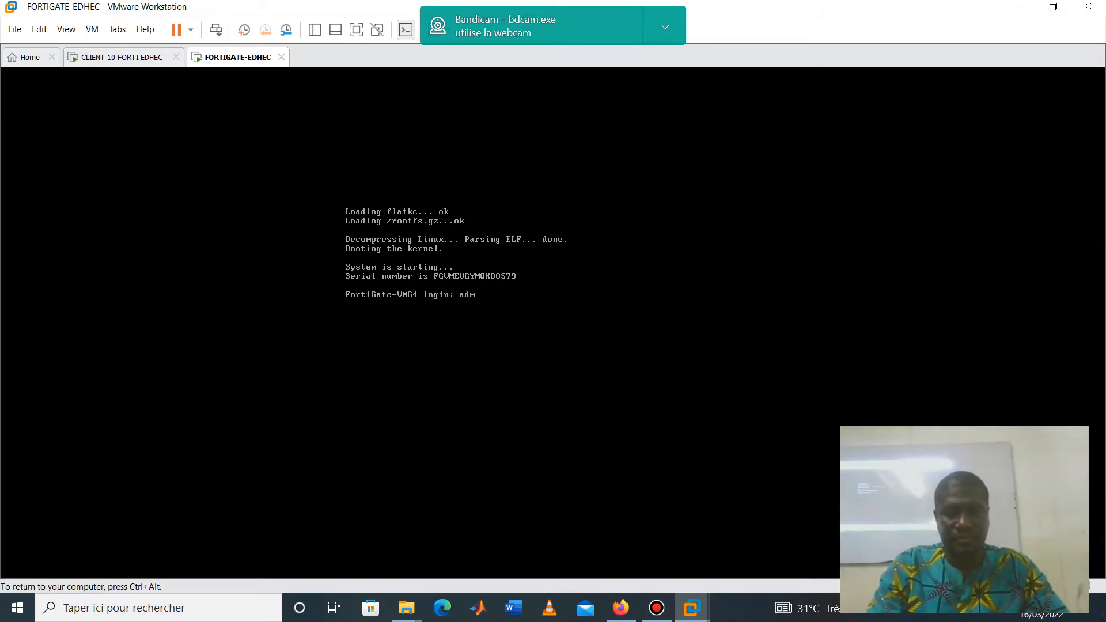
pyautogui.press('Return')
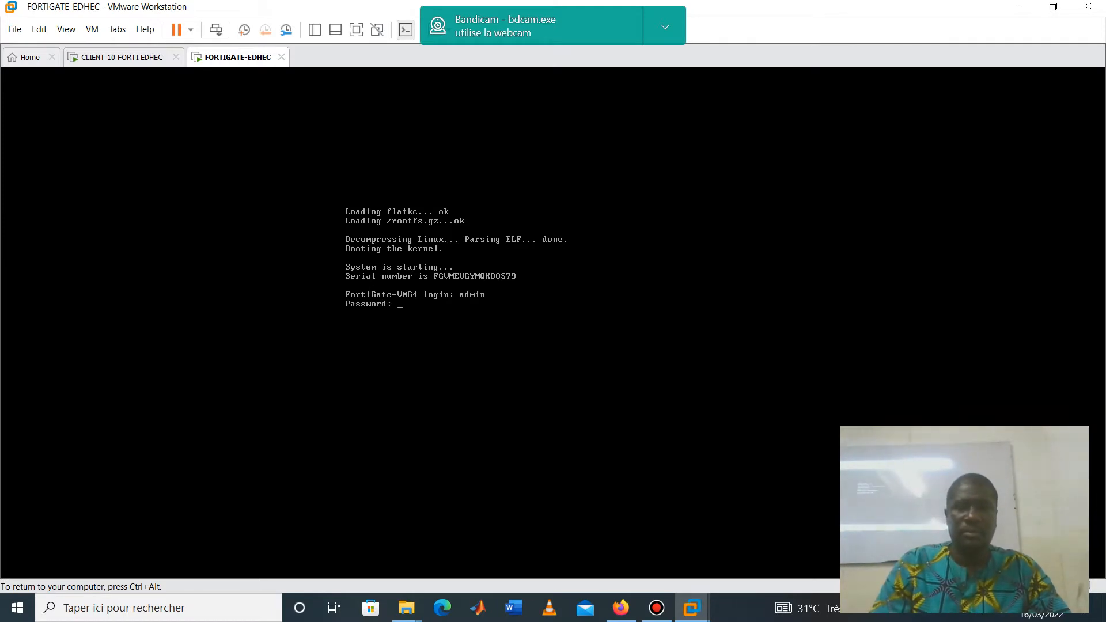
pyautogui.press('Return')
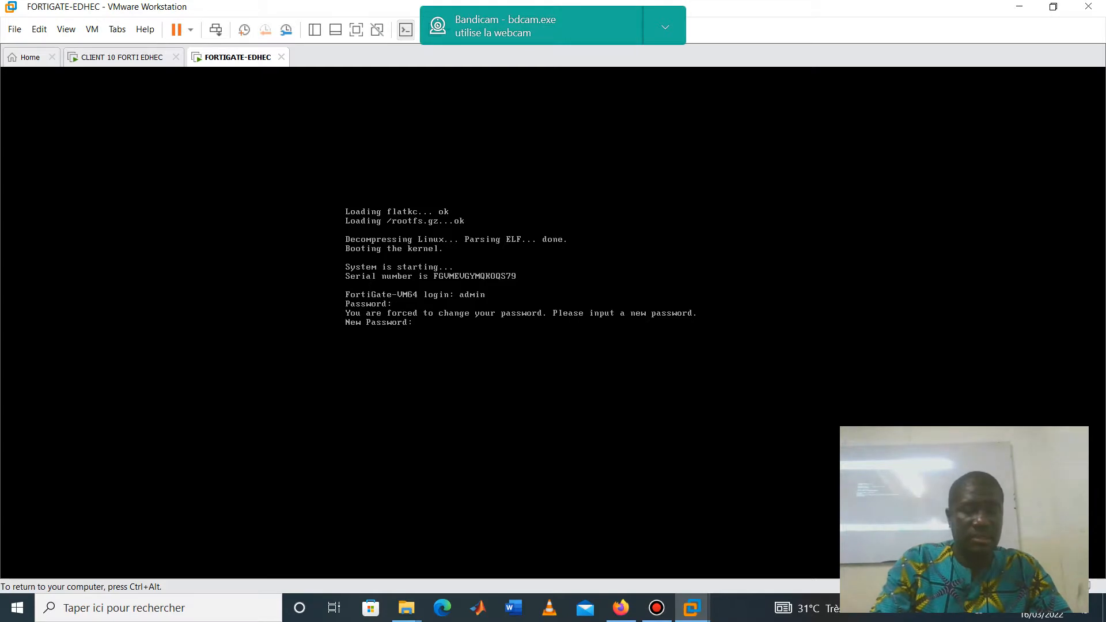
pyautogui.press('Return')
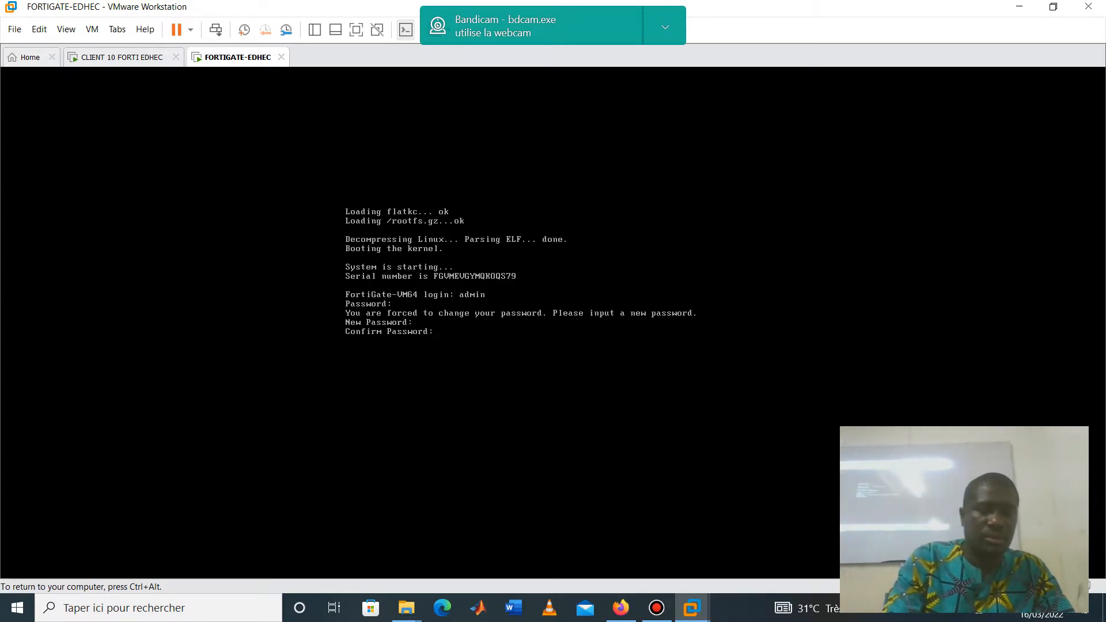
pyautogui.press('Return')
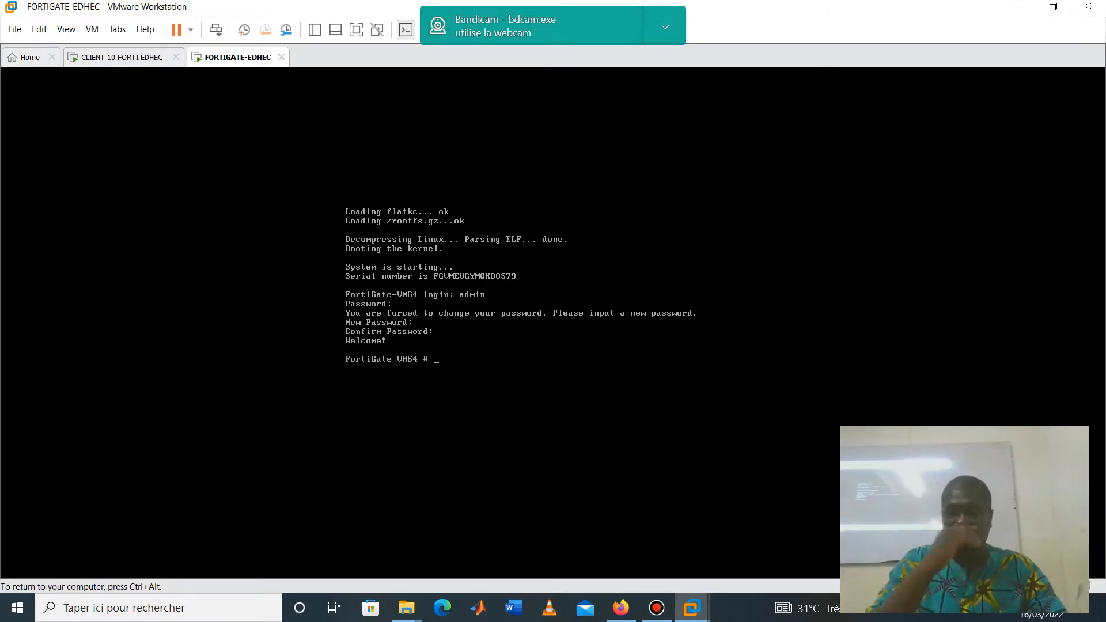
# - Display the configuration of all network interfaces with the command show system interface
pyautogui.write('sh')
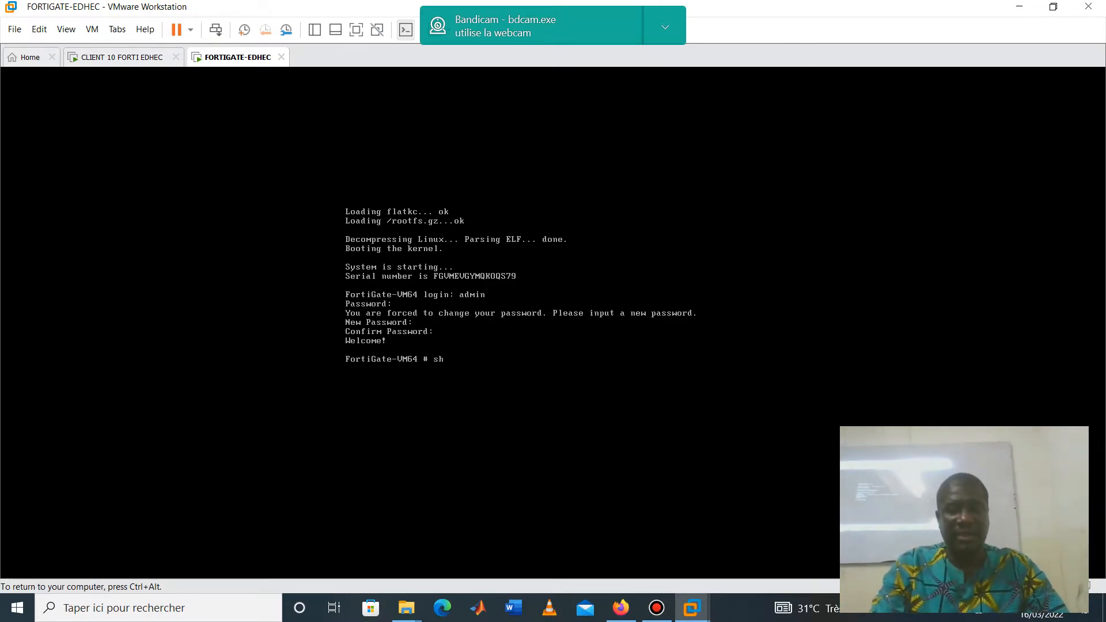
pyautogui.write('ow')
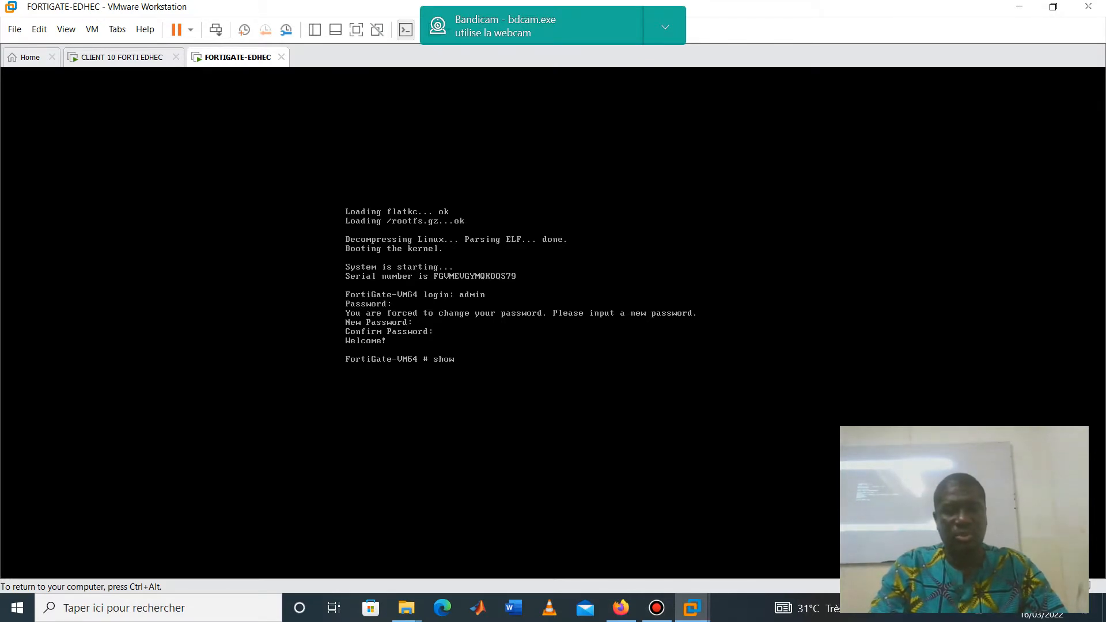
pyautogui.write(' syste')
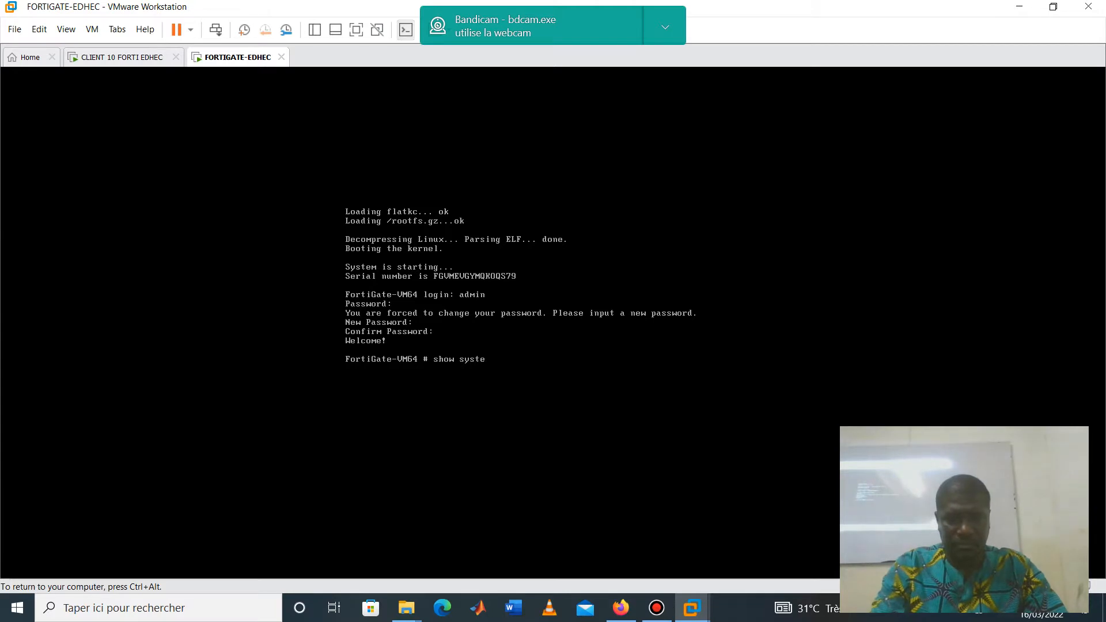
pyautogui.write('m')
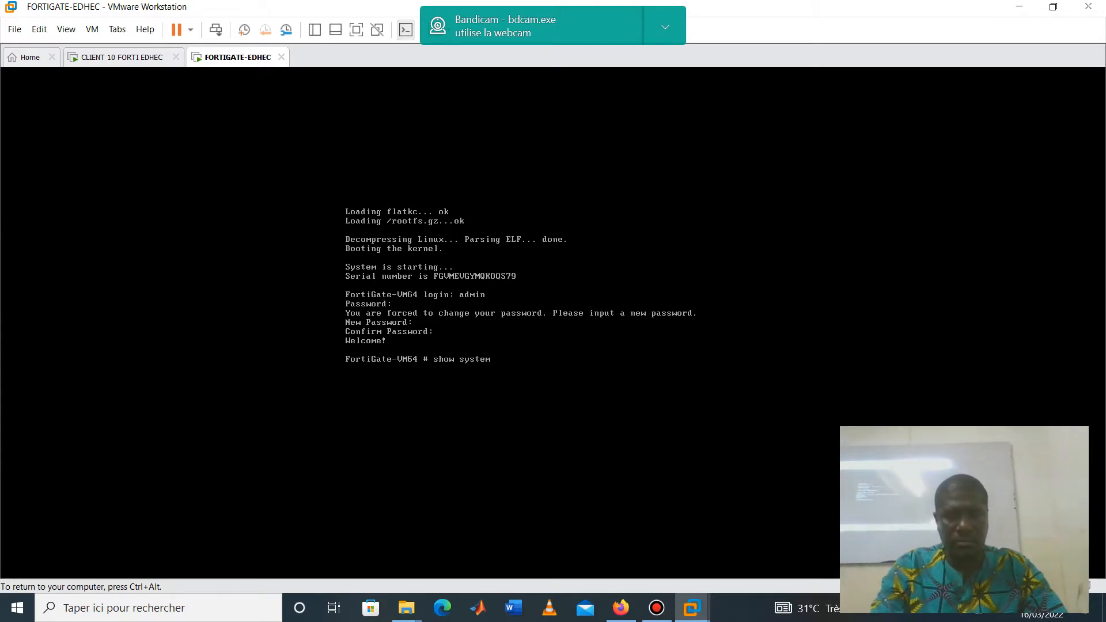
pyautogui.write(' interface')
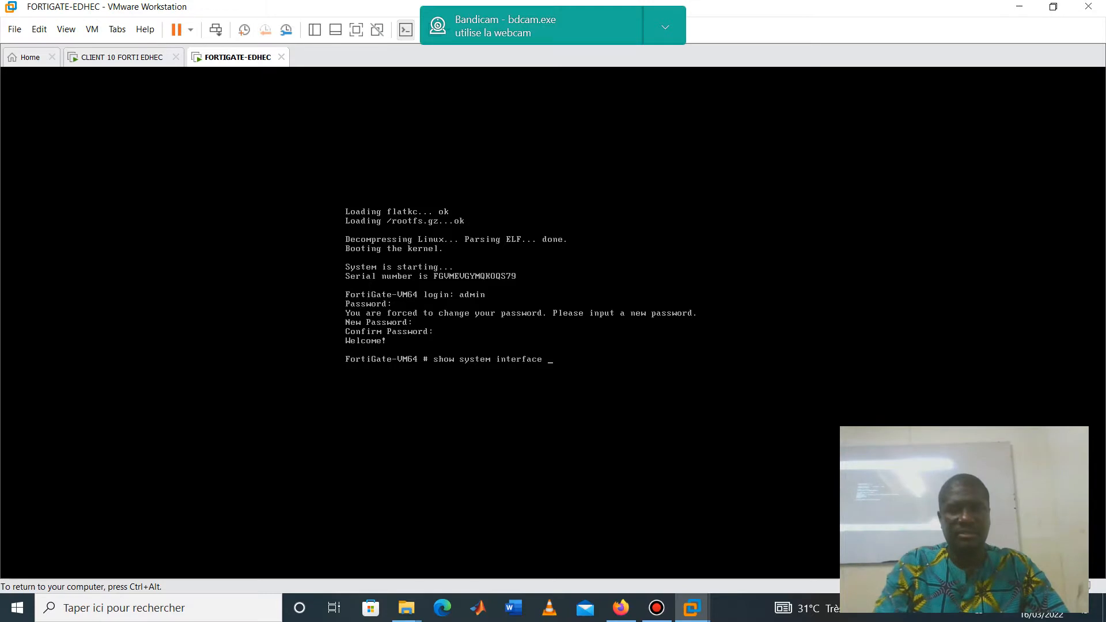
pyautogui.press('Return')
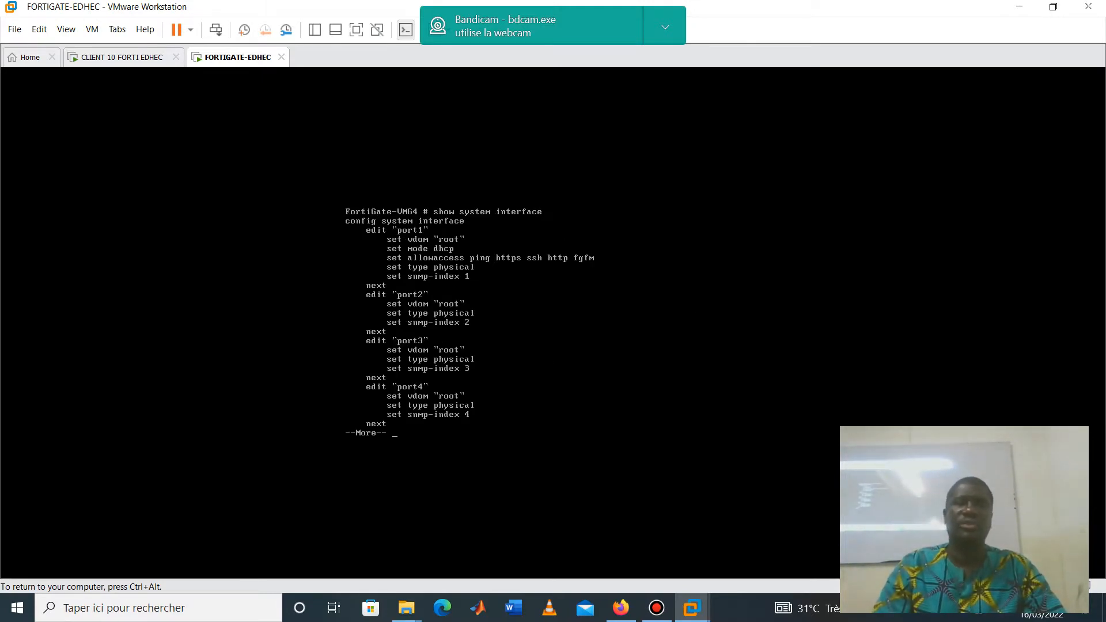
# - Page through the interface listing to its end, examining each port's settings, and return to the command prompt
pyautogui.hotkey('ctrl', 'alt')
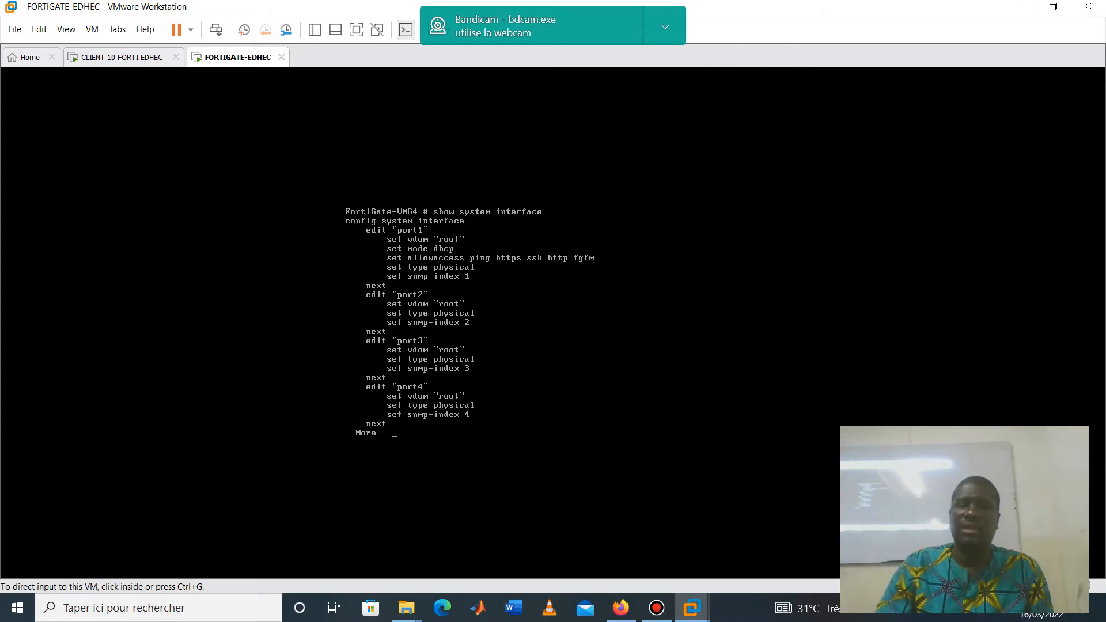
pyautogui.hotkey('ctrl', 'g')
pyautogui.press('Return')
pyautogui.press('Return')
pyautogui.press('Return')
pyautogui.press('Return')
pyautogui.press('Return')
pyautogui.press('Return')
pyautogui.press('Return')
pyautogui.press('Return')
pyautogui.press('Return')
pyautogui.press('Return')
pyautogui.press('Return')
pyautogui.press('Return')
pyautogui.press('Return')
pyautogui.press('Return')
pyautogui.press('Return')
pyautogui.press('Return')
pyautogui.press('Return')
pyautogui.press('Return')
pyautogui.press('Return')
pyautogui.press('Return')
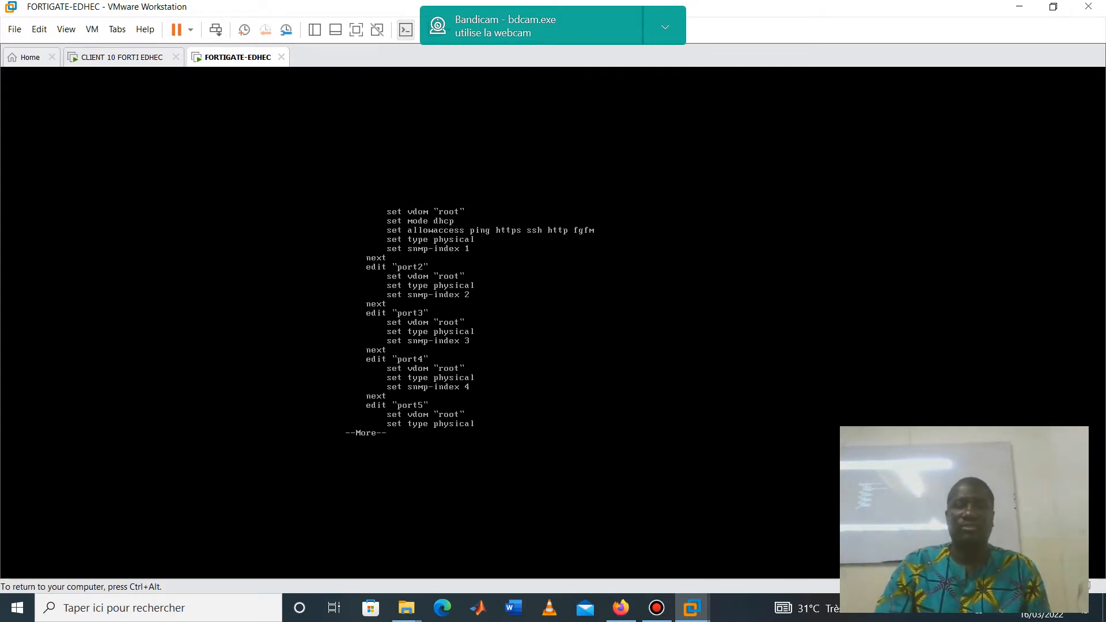
pyautogui.press('Return')
pyautogui.press('Return')
pyautogui.press('Return')
pyautogui.press('Return')
pyautogui.press('Return')
pyautogui.press('Return')
pyautogui.press('Return')
pyautogui.press('Return')
pyautogui.press('Return')
pyautogui.press('Return')
pyautogui.press('Return')
pyautogui.press('Return')
pyautogui.press('Return')
pyautogui.press('Return')
pyautogui.press('Return')
pyautogui.press('Return')
pyautogui.press('Return')
pyautogui.press('Return')
pyautogui.press('Return')
pyautogui.press('Return')
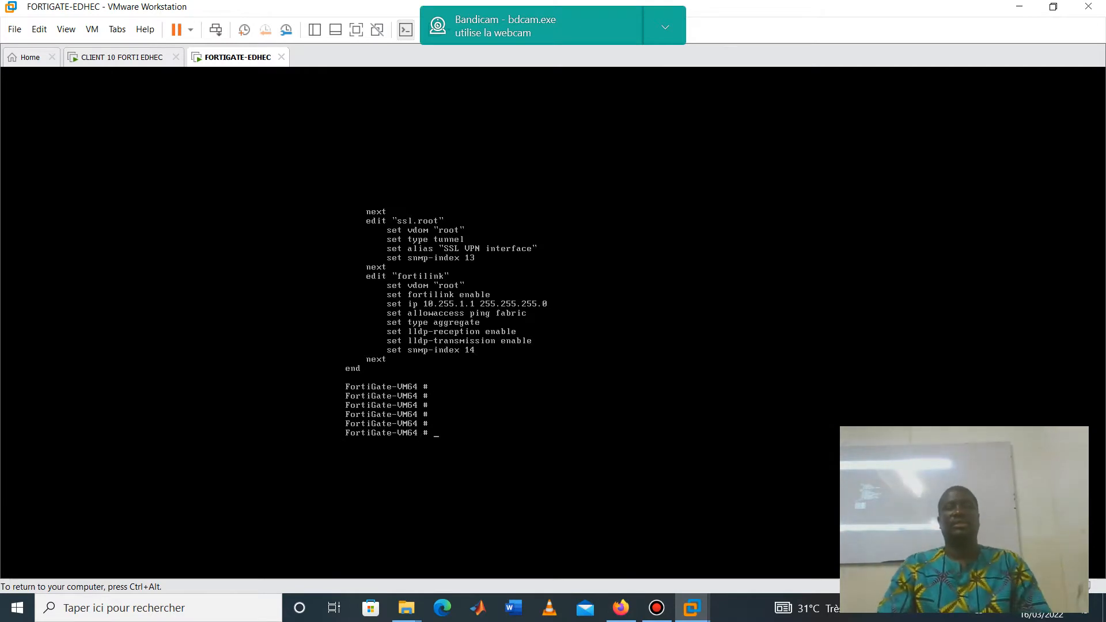
# - Enter the interface configuration with config system interface and open the first port for editing with edit port1
pyautogui.write('config')
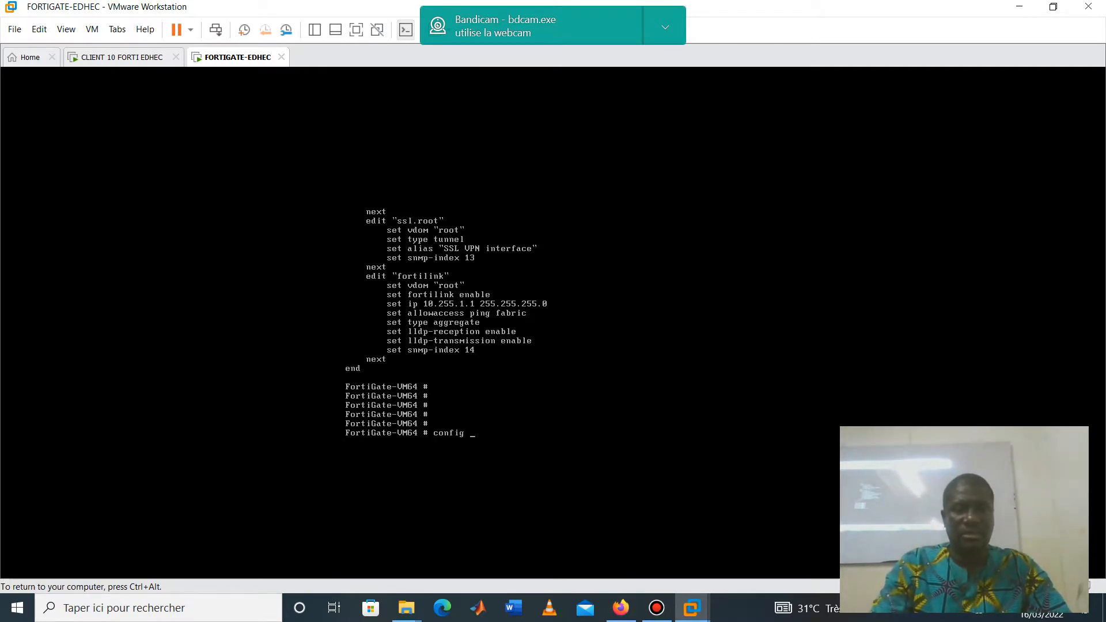
pyautogui.write(' syst')
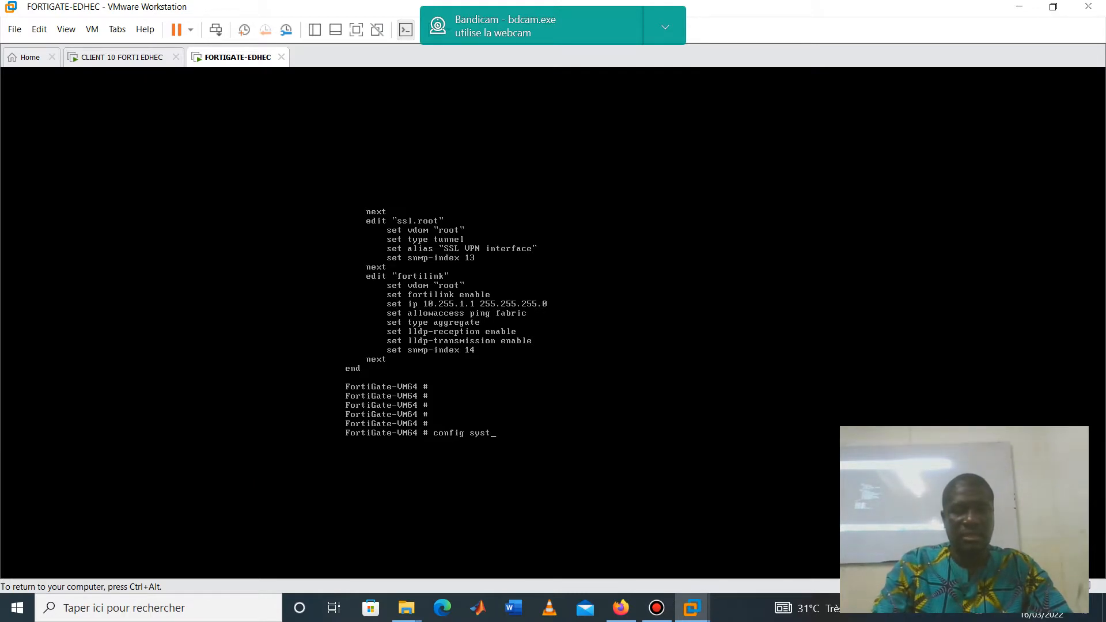
pyautogui.write('em')
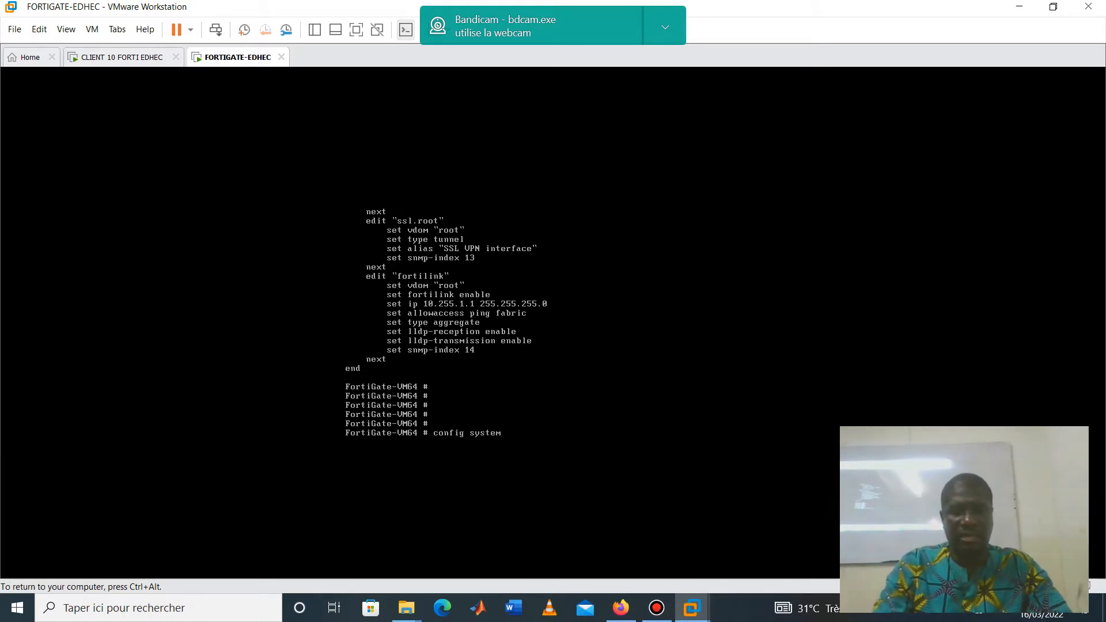
pyautogui.write(' interface')
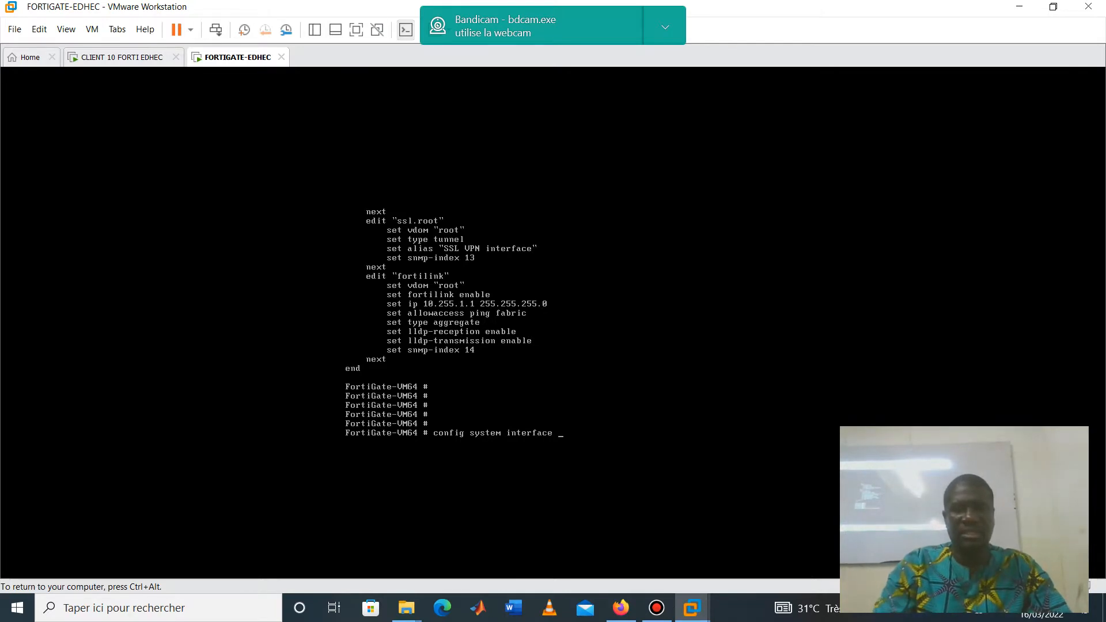
pyautogui.press('Return')
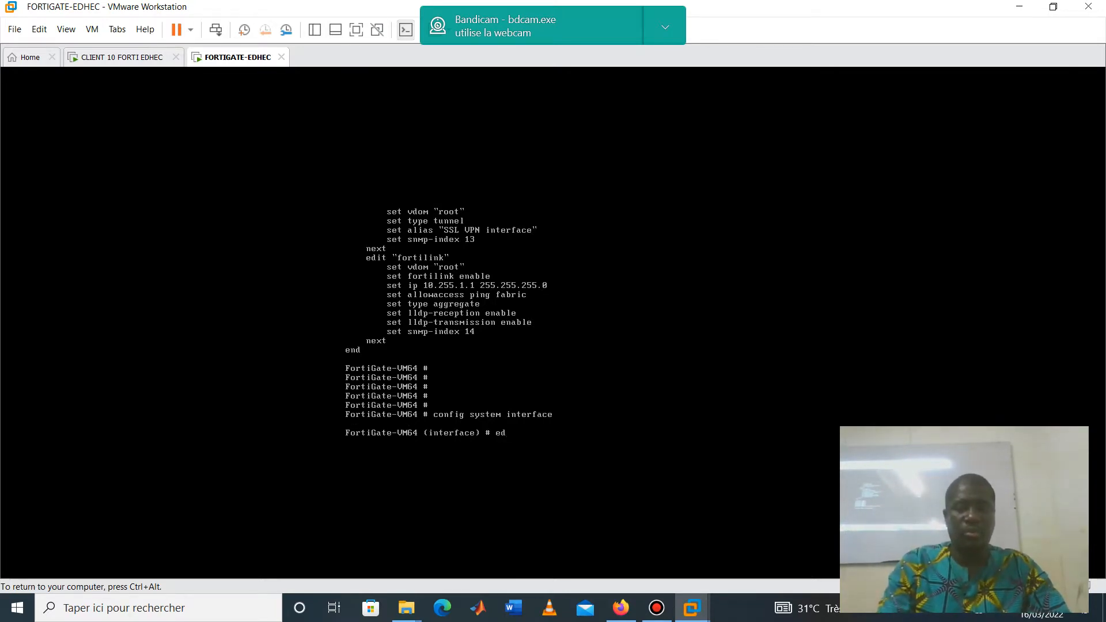
pyautogui.write('edit port')
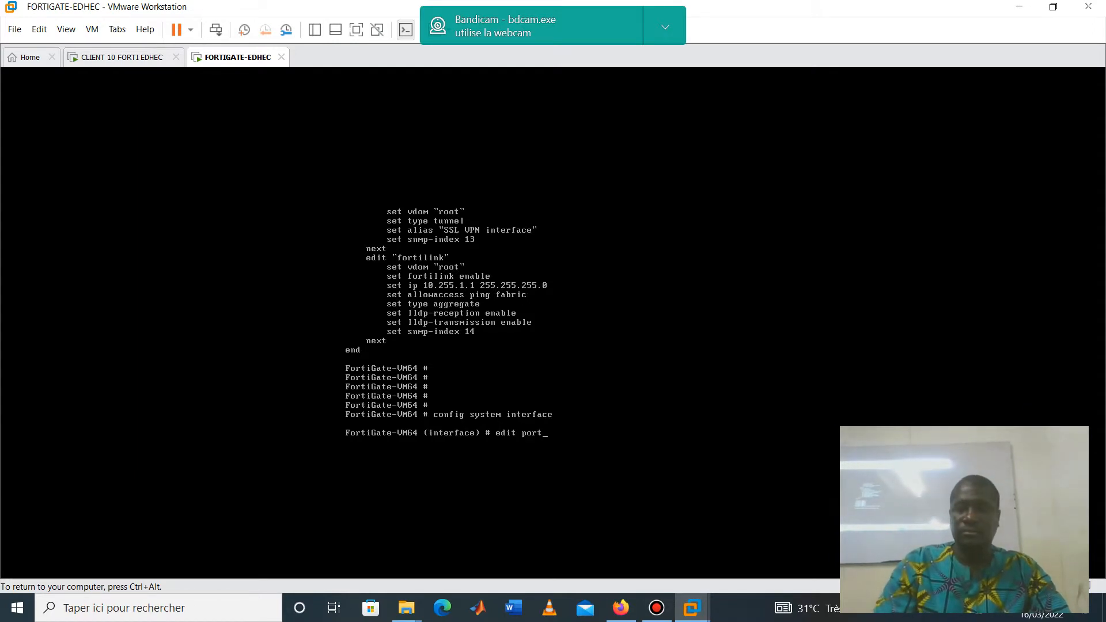
pyautogui.write('1')
pyautogui.press('Return')
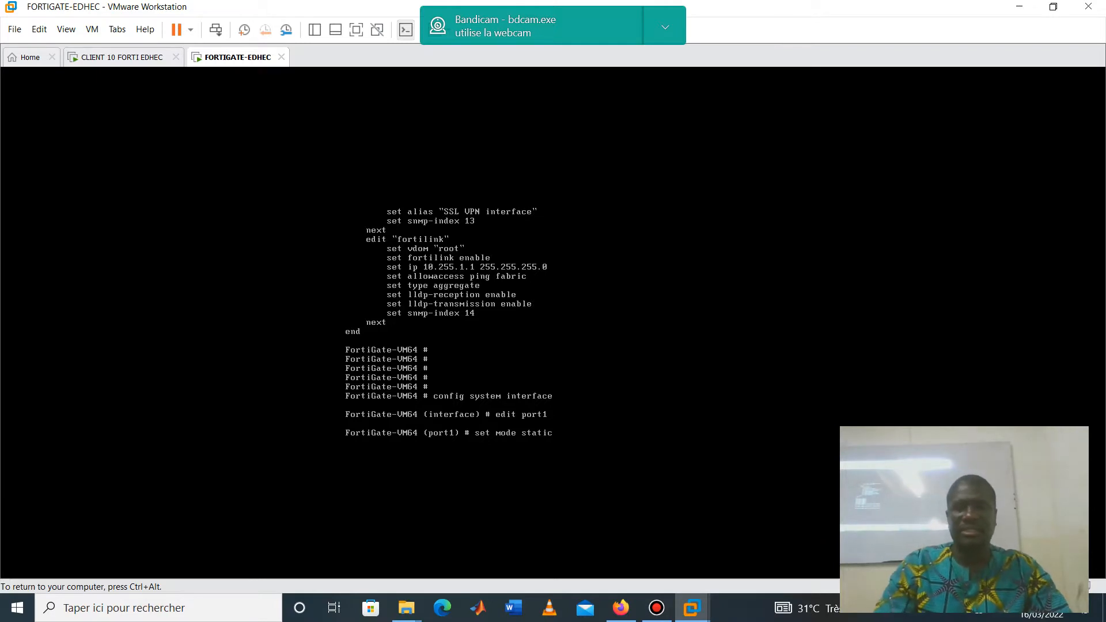
# - Set port1 to static addressing mode and assign it the IP address 192.168.12.1 with mask 255.255.255.0
pyautogui.press('Return')
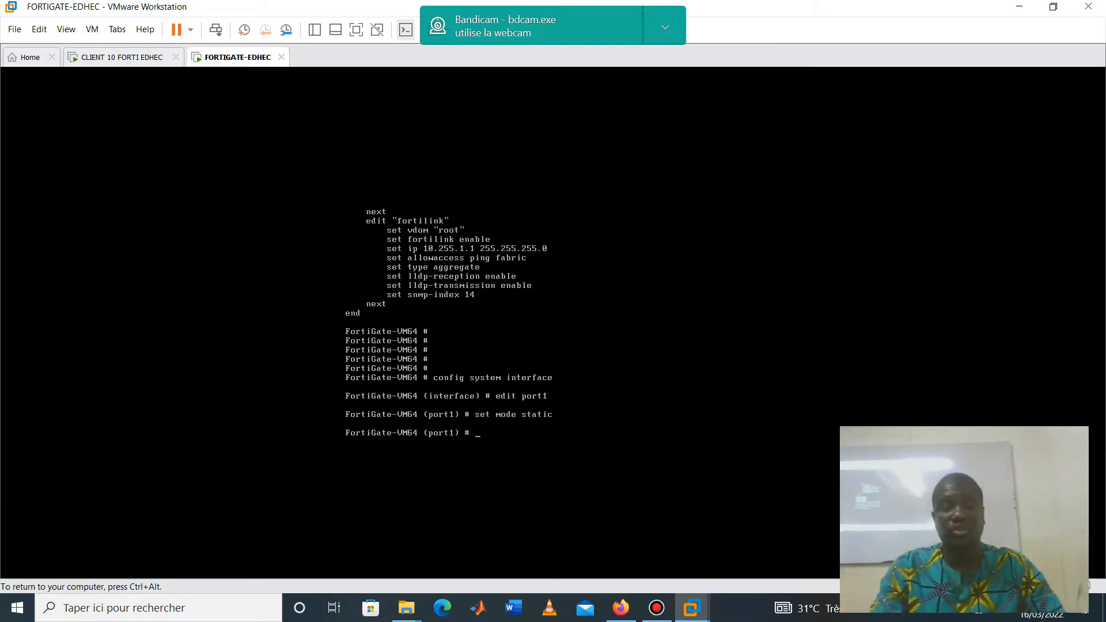
pyautogui.write('se')
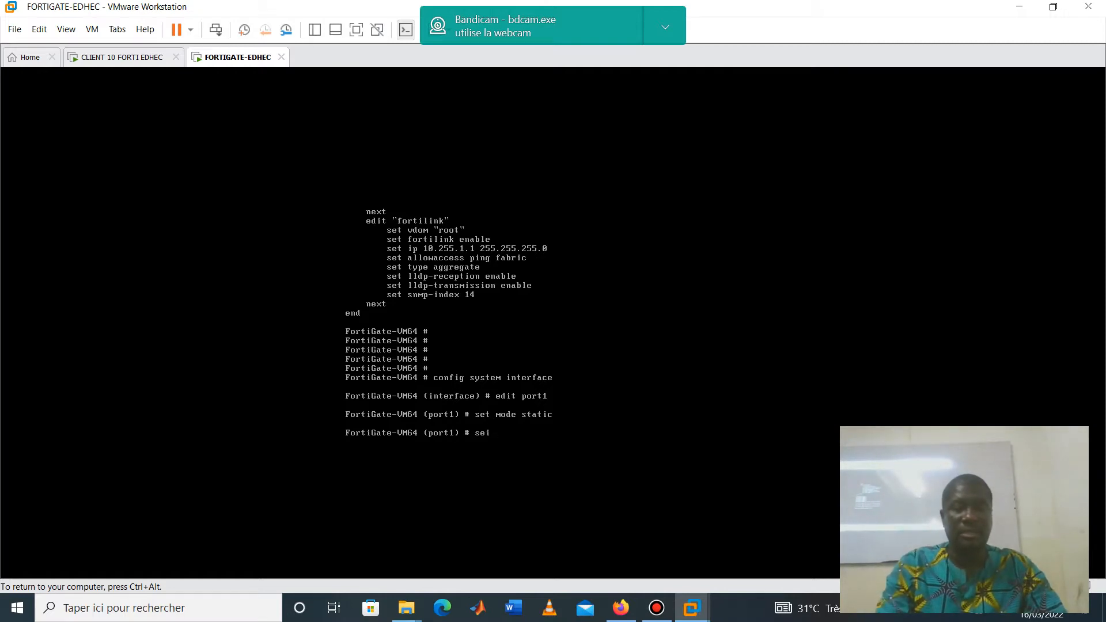
pyautogui.write('t')
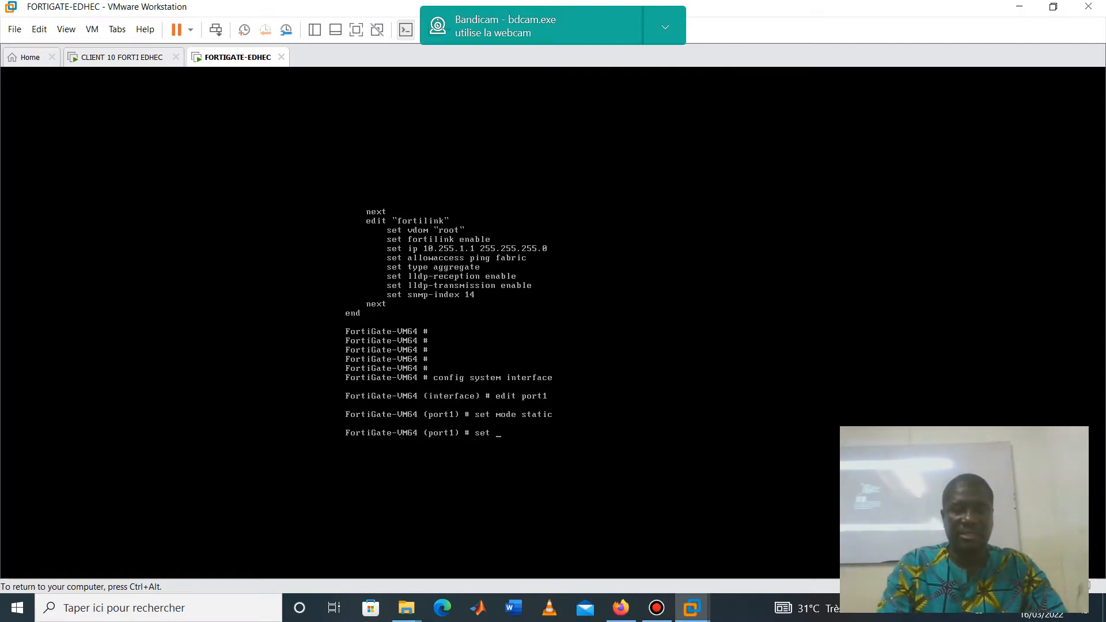
pyautogui.write(' ip 192.168.')
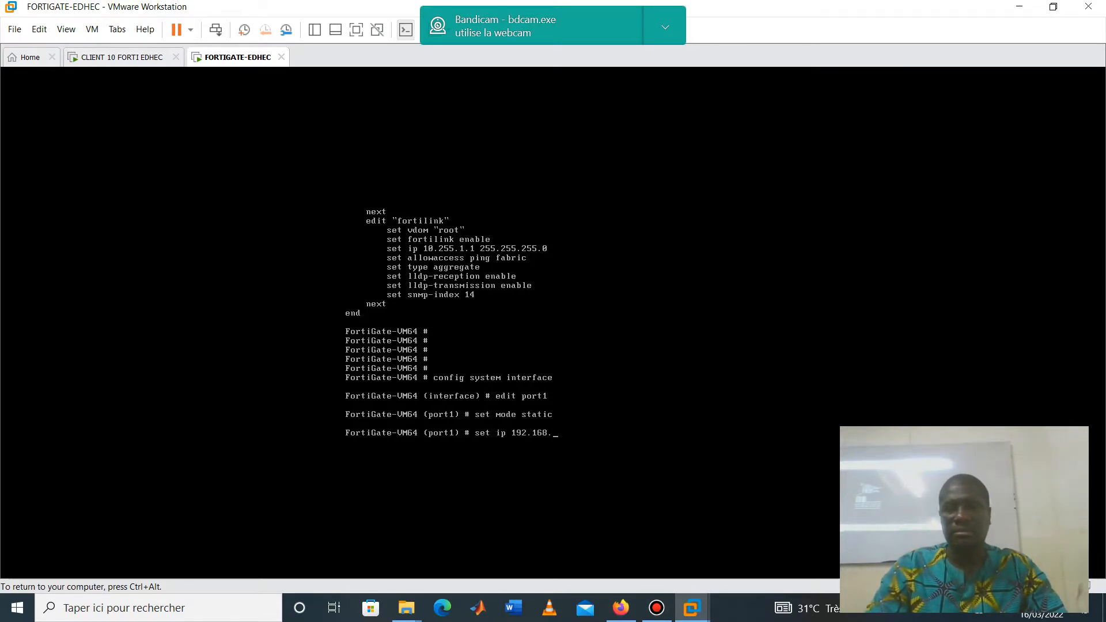
pyautogui.write('1')
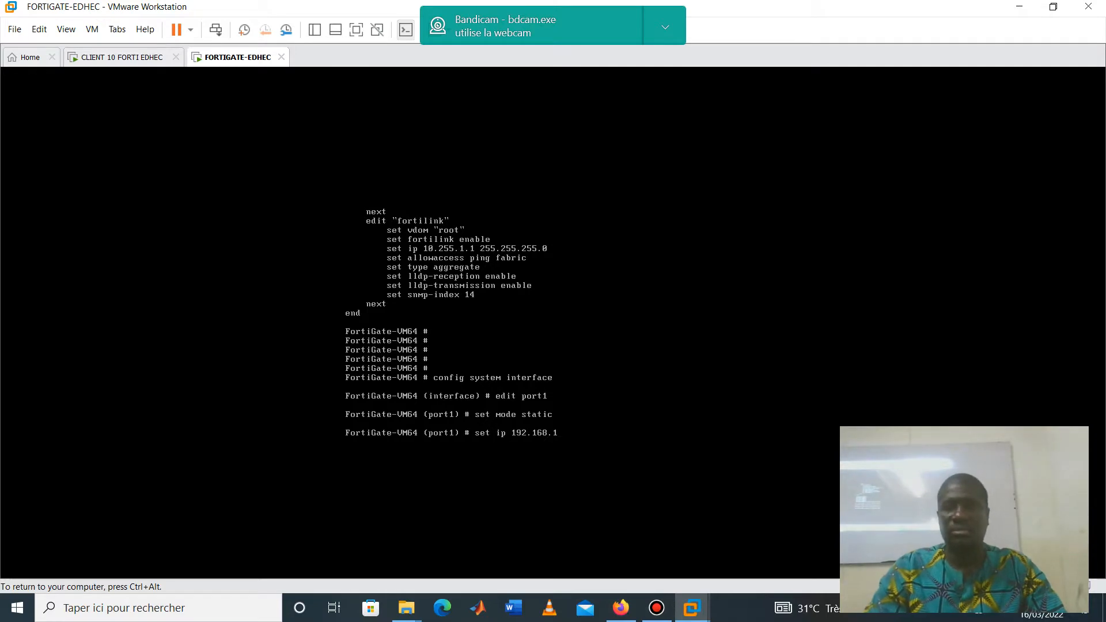
pyautogui.write('2')
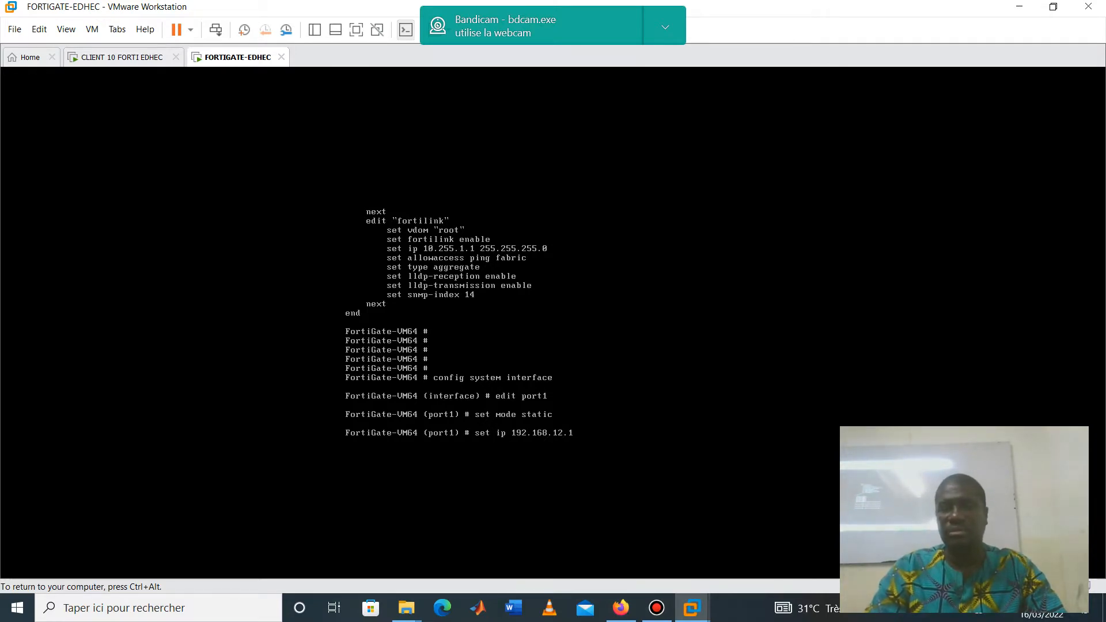
pyautogui.write('.1')
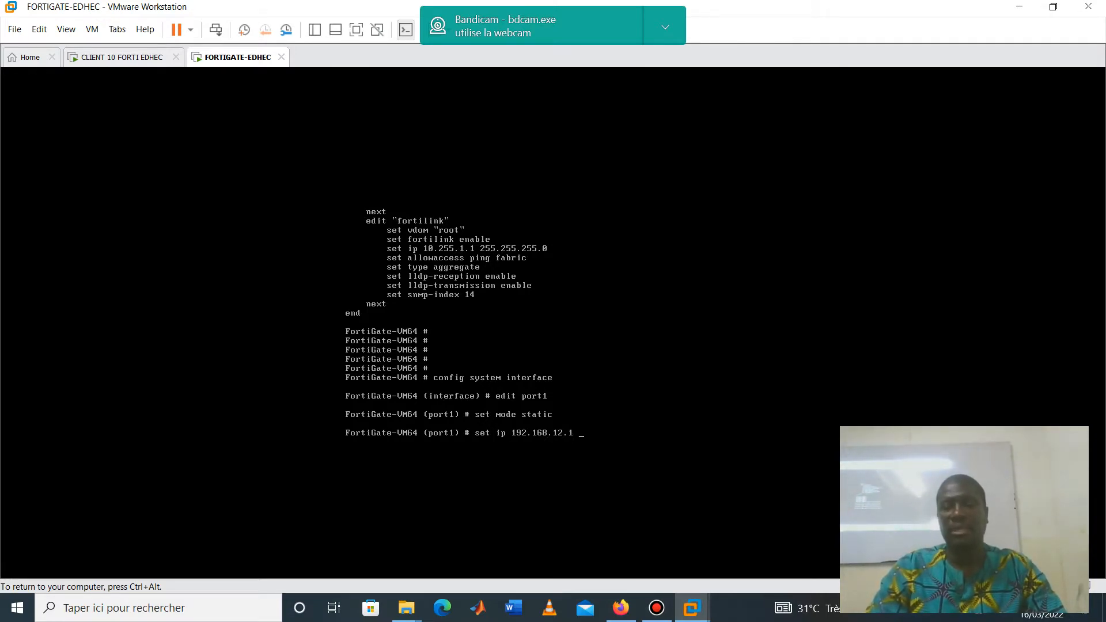
pyautogui.write(' 25')
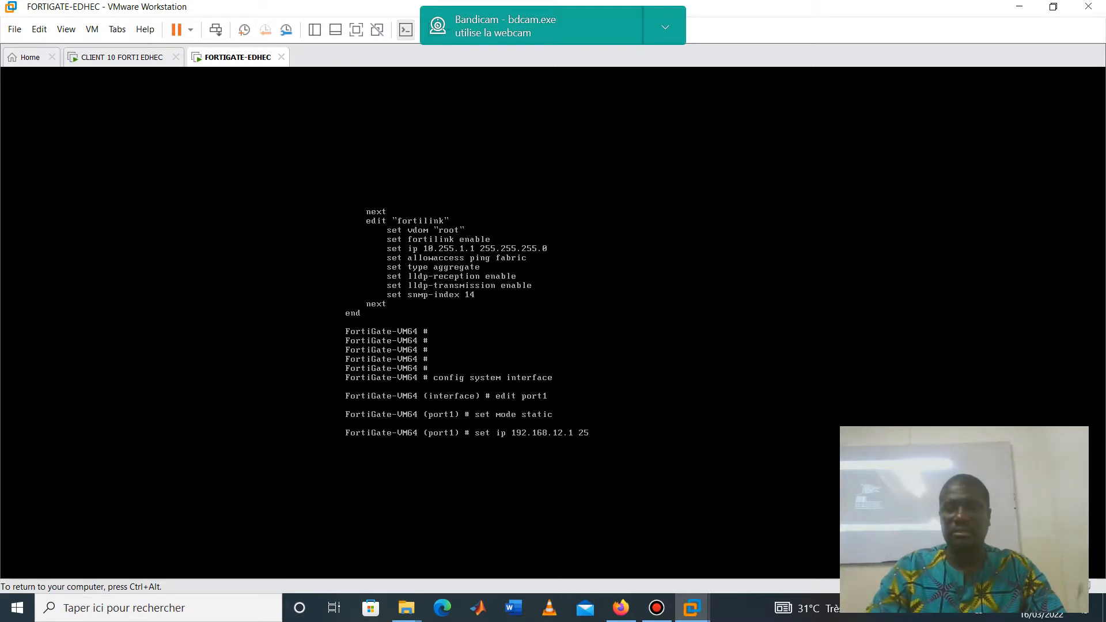
pyautogui.write('5.255.255.0')
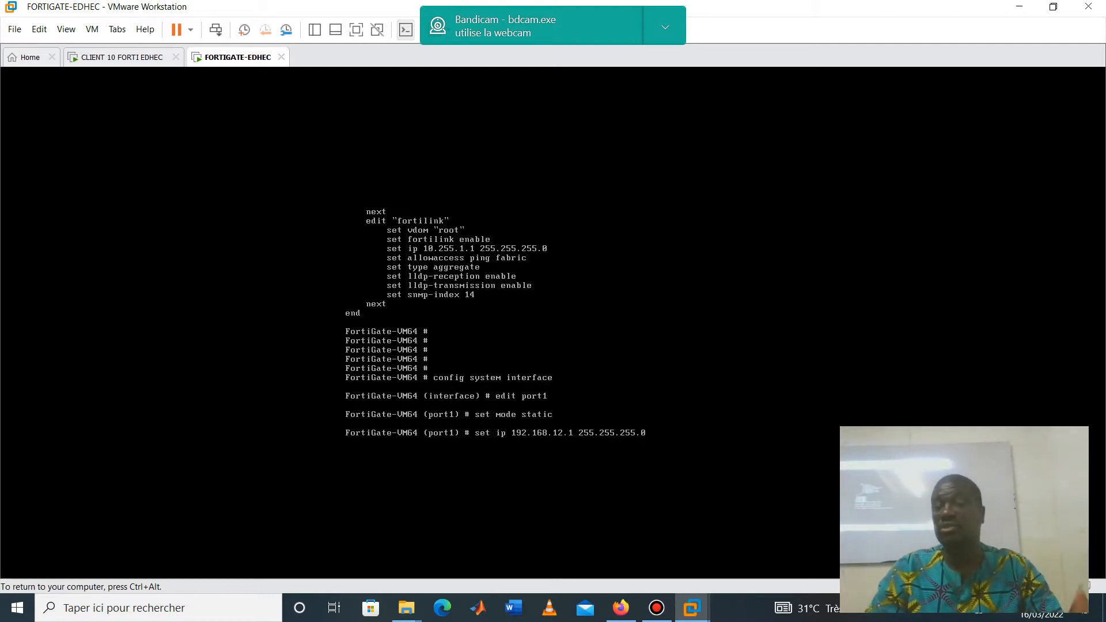
pyautogui.press('Return')
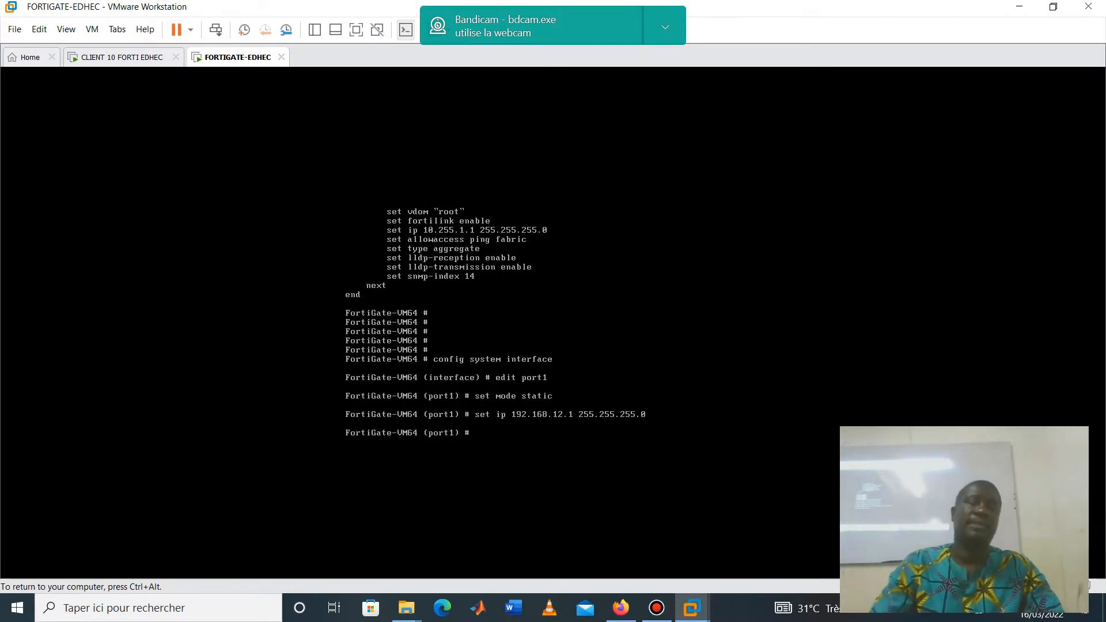
# - Allow http, https, ssh and ping access on port1, and save the interface configuration with end
pyautogui.write('se')
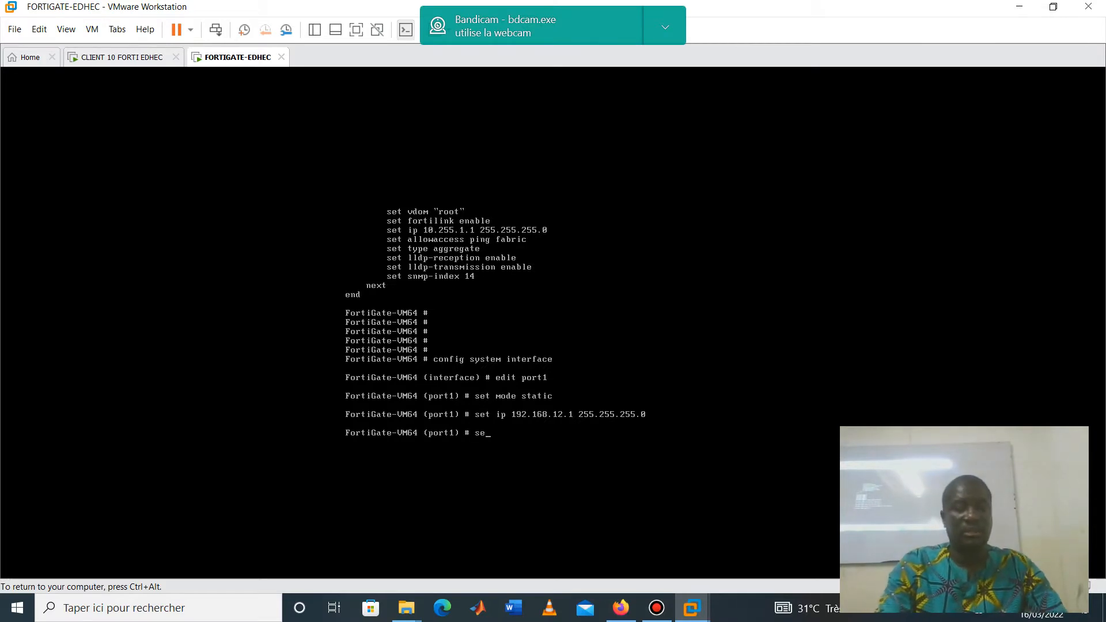
pyautogui.write('t a')
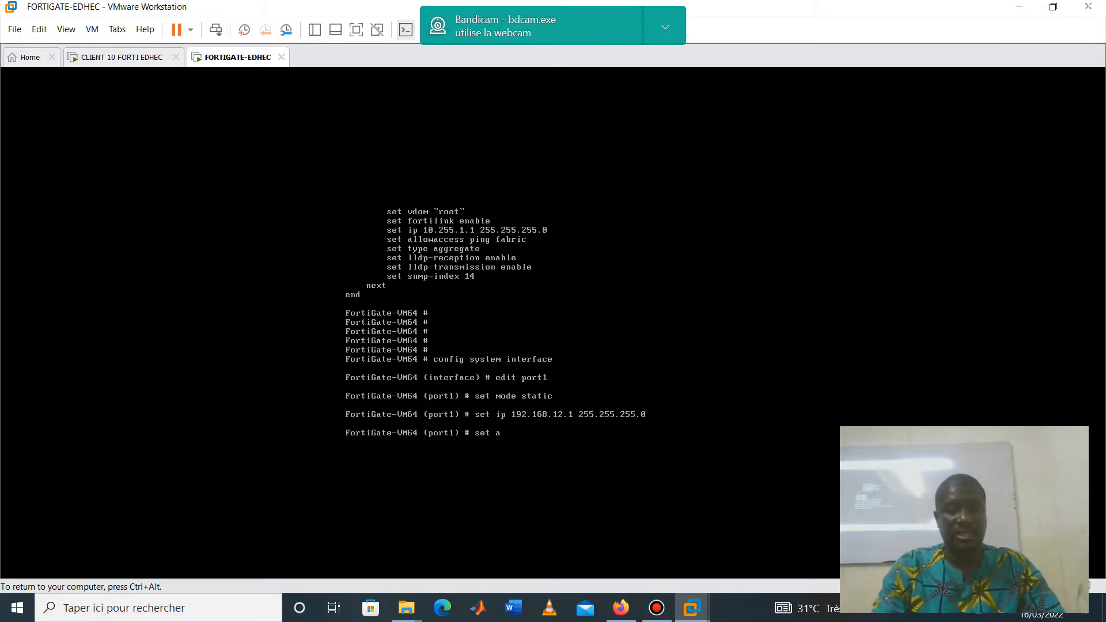
pyautogui.write('llo')
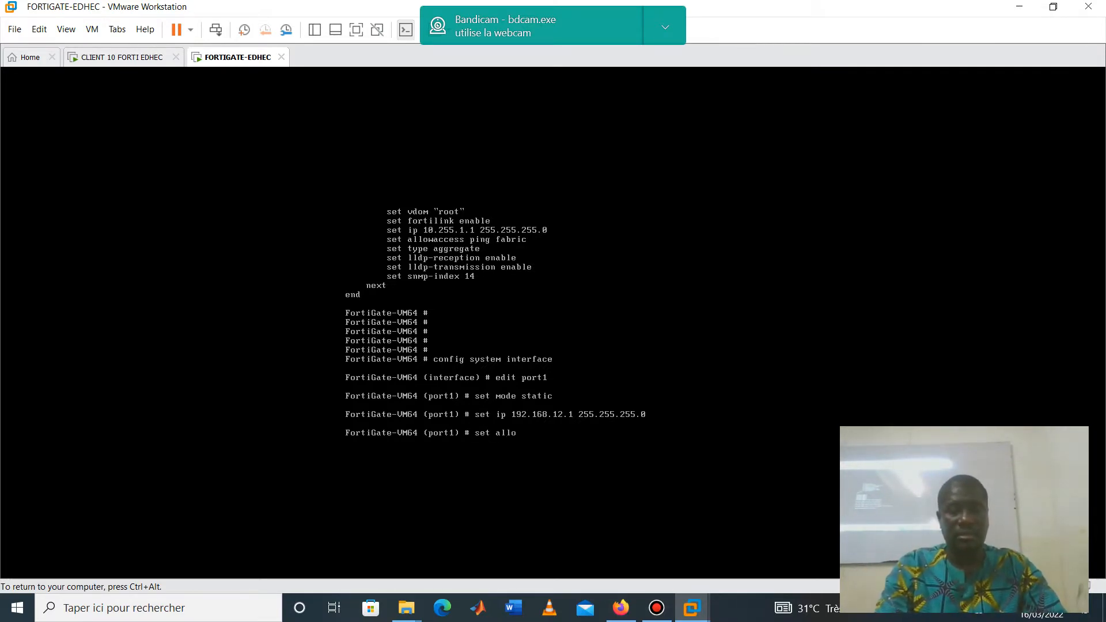
pyautogui.write('wa')
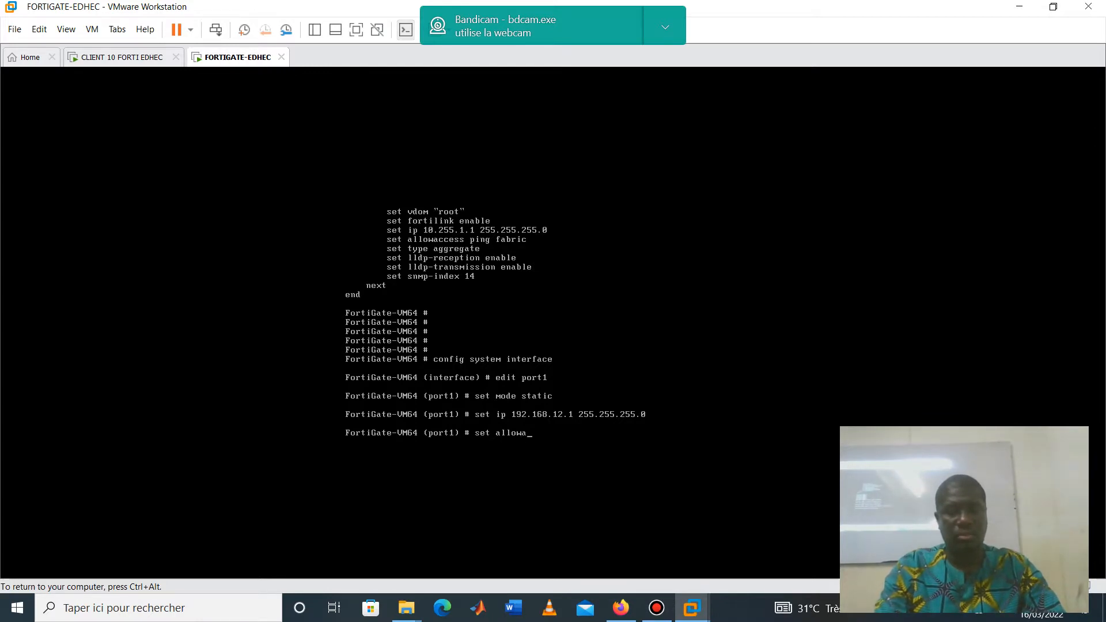
pyautogui.write('cc')
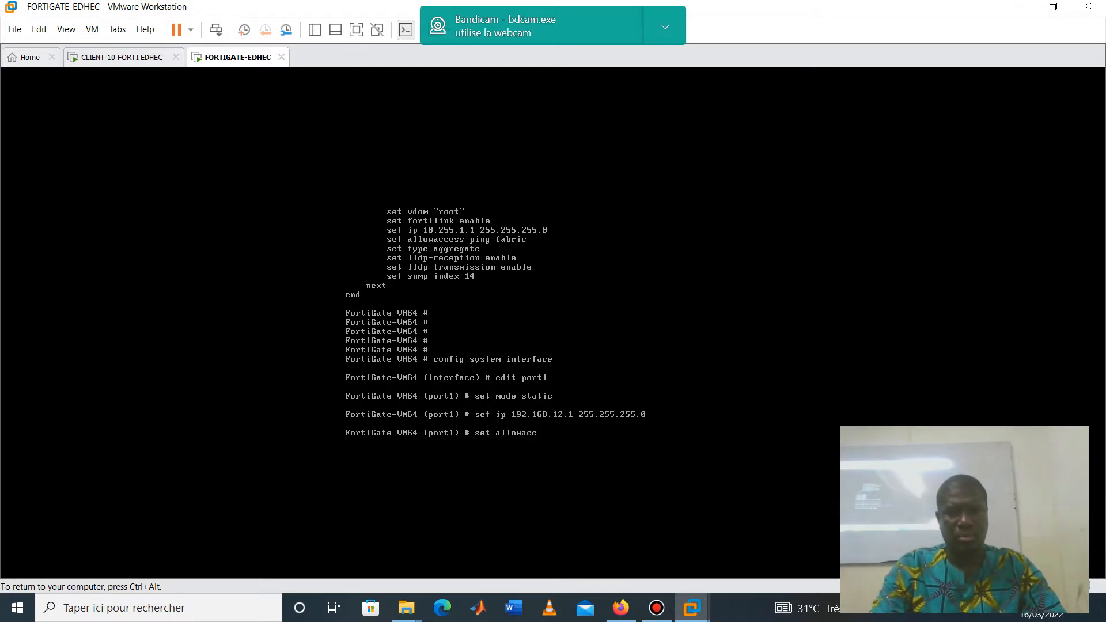
pyautogui.write('ess http htt')
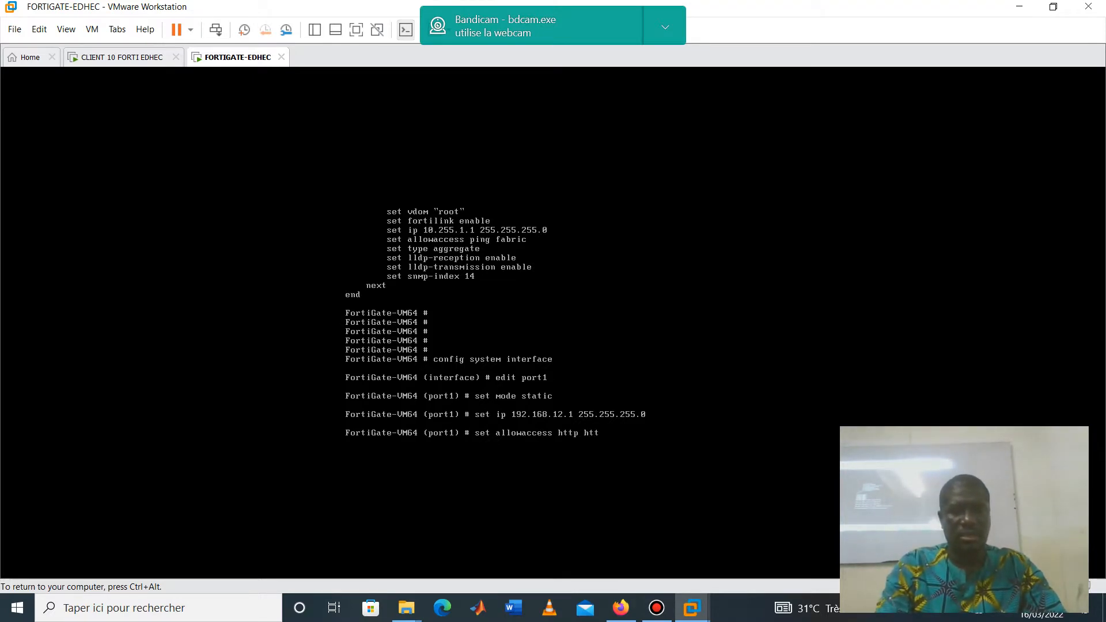
pyautogui.write('ss')
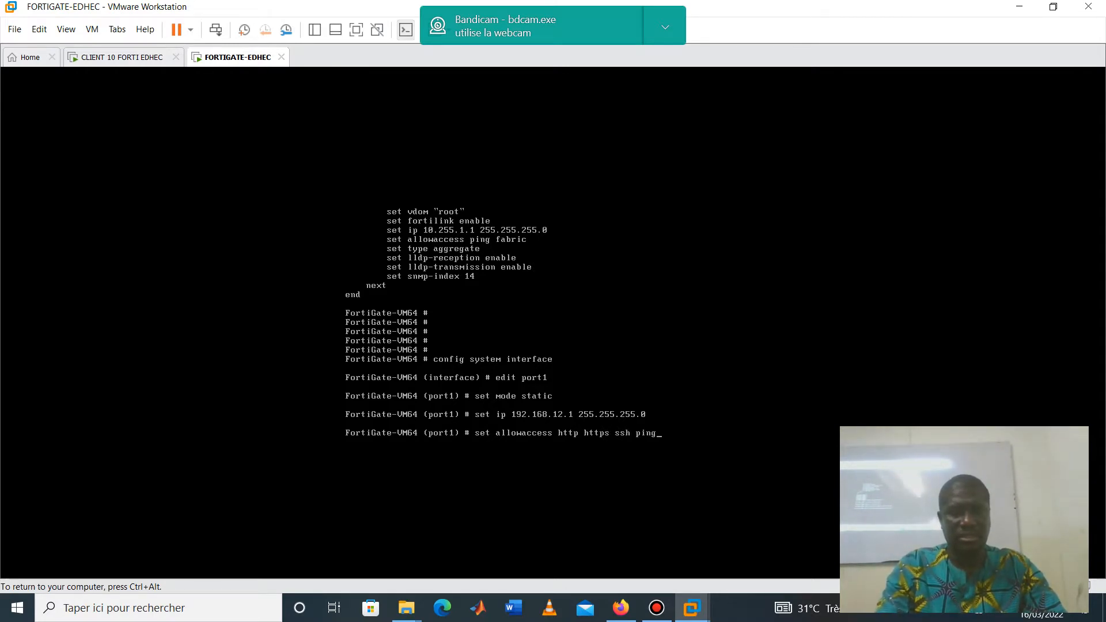
pyautogui.write('h ping')
pyautogui.press('Return')
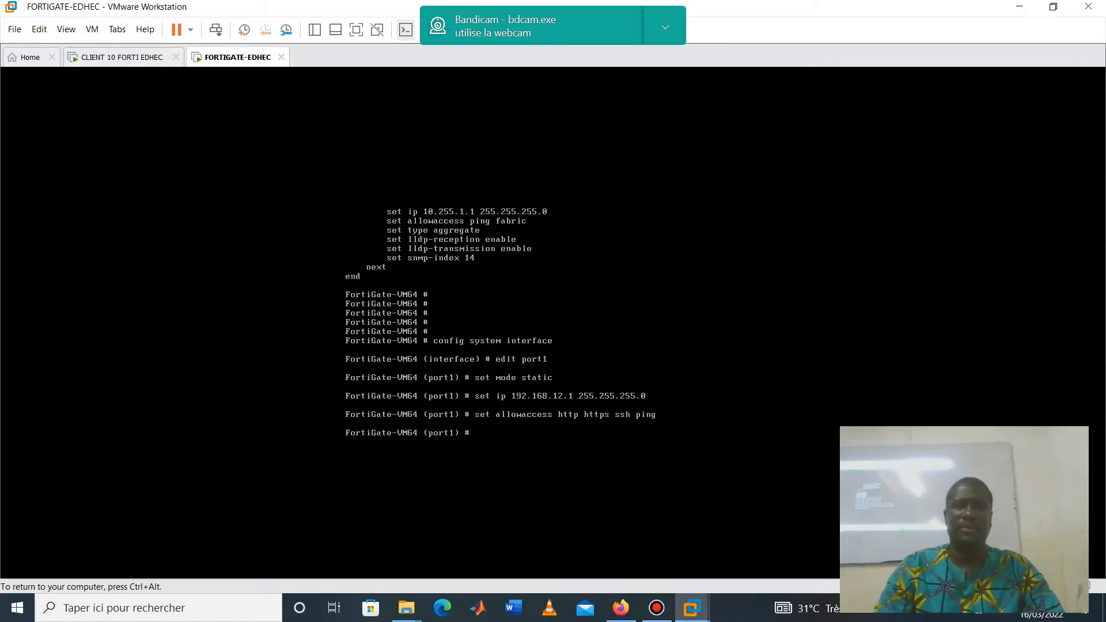
pyautogui.write('end')
pyautogui.press('Return')
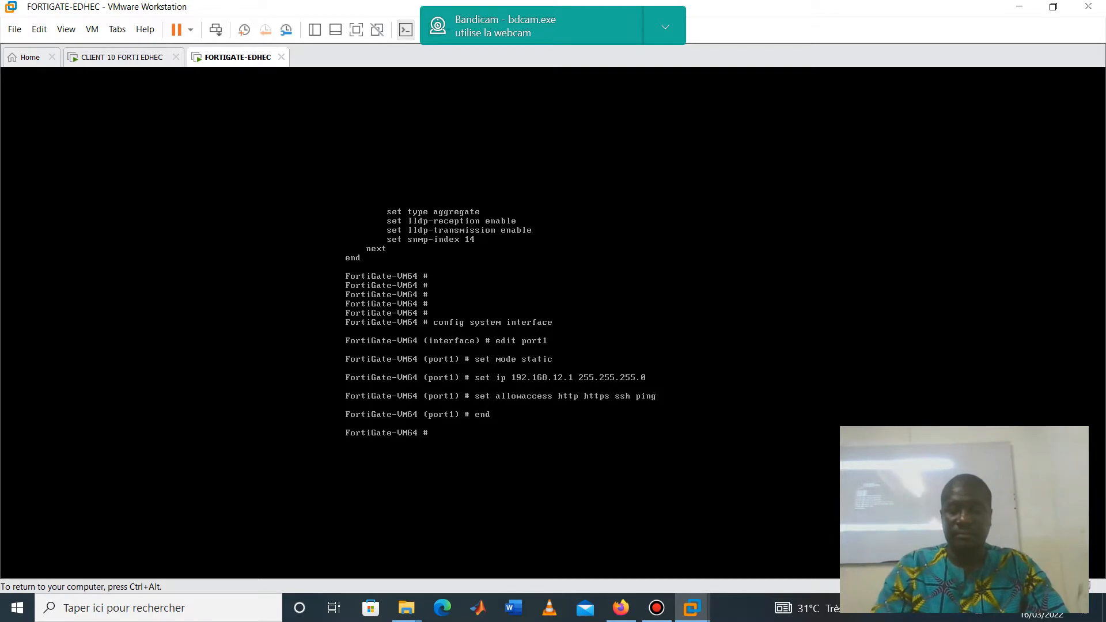
# - Run show system interface again to check the address and allowed access configured on port1
pyautogui.press('Up')
pyautogui.press('Up')
pyautogui.press('Up')
pyautogui.press('Up')
pyautogui.press('Up')
pyautogui.press('Up')
pyautogui.press('Up')
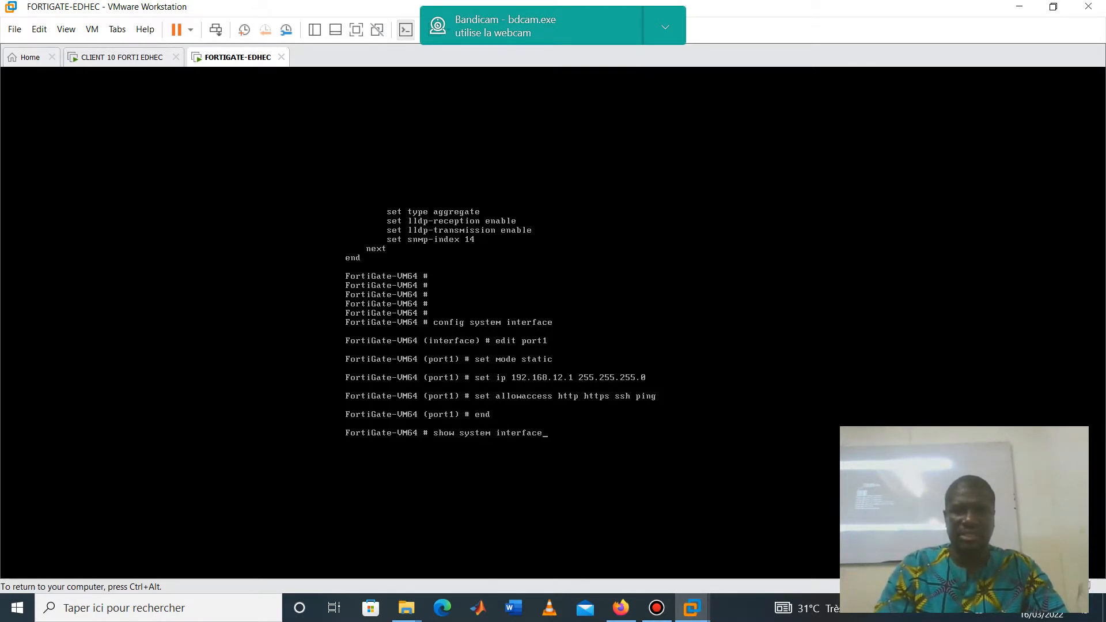
pyautogui.press('Return')
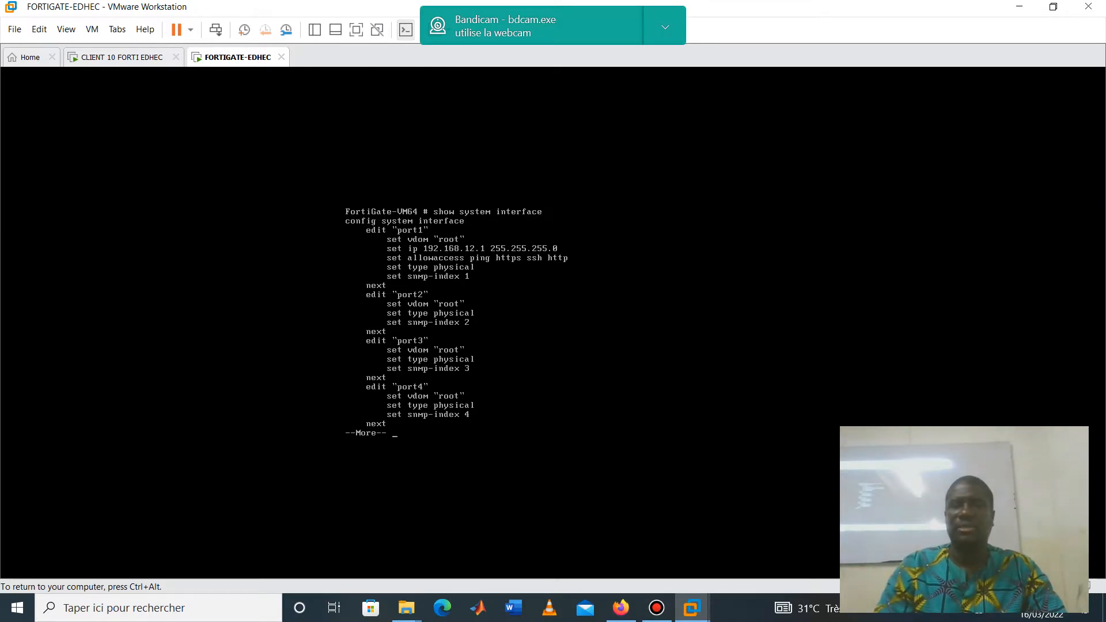
# - Switch to the CLIENT 10 FORTI EDHEC virtual machine and bring up its Network and Sharing Center from the Ethernet settings
pyautogui.hotkey('ctrl', 'alt')
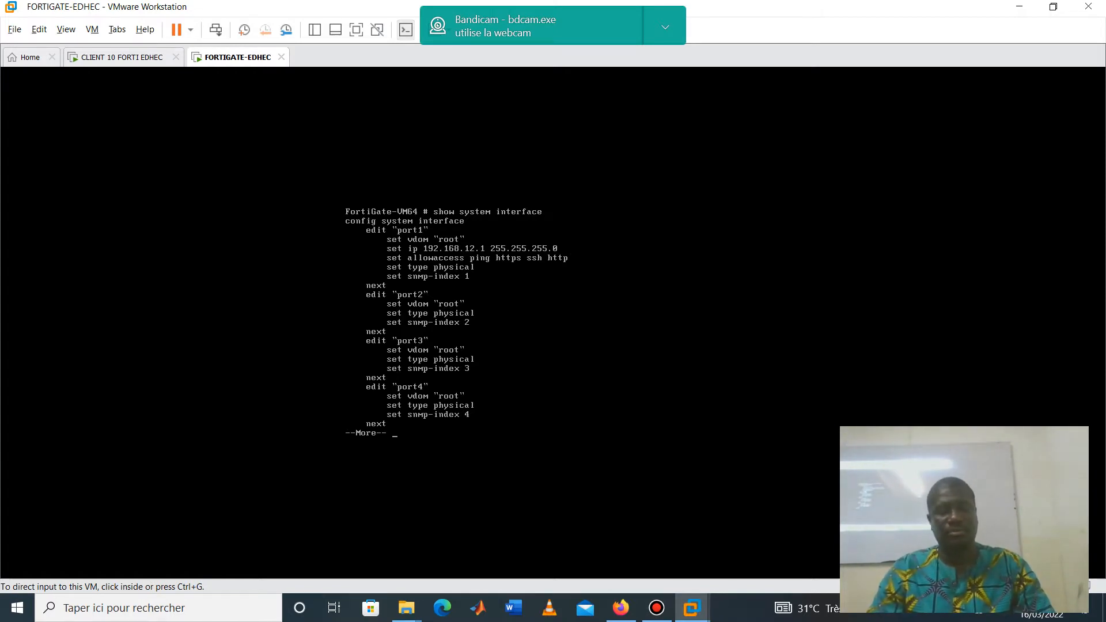
pyautogui.click(122, 57)
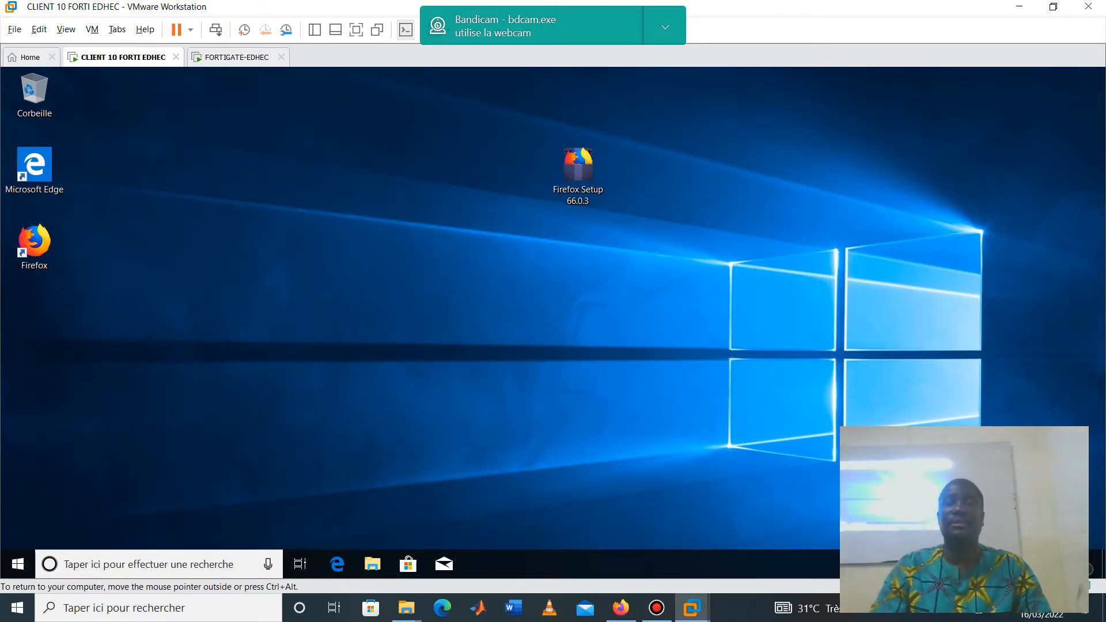
pyautogui.press('super+i')
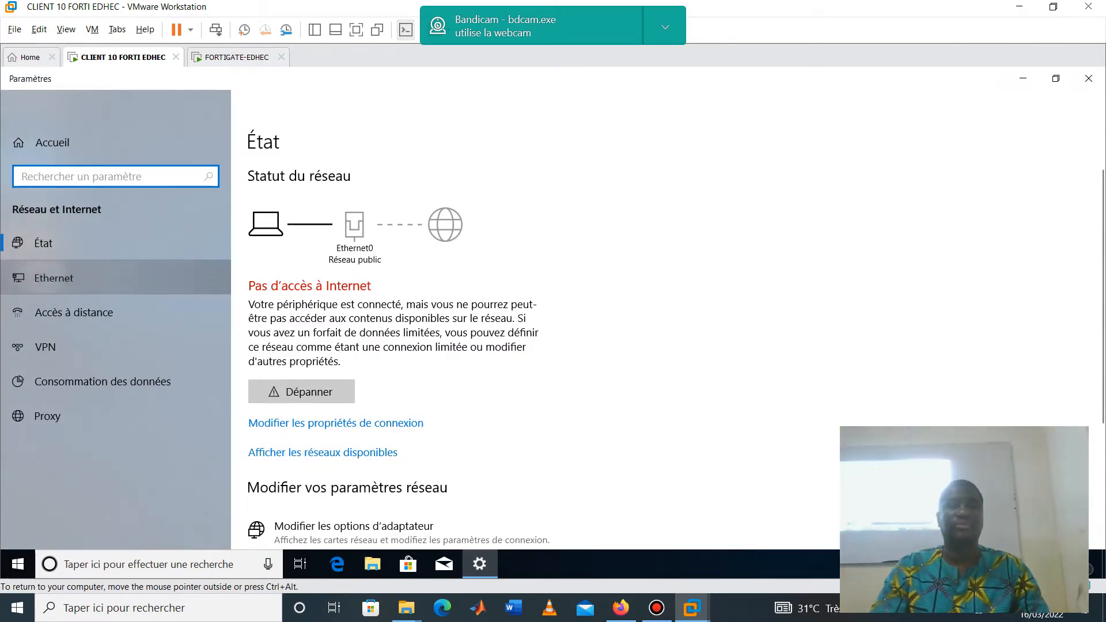
pyautogui.click(55, 278)
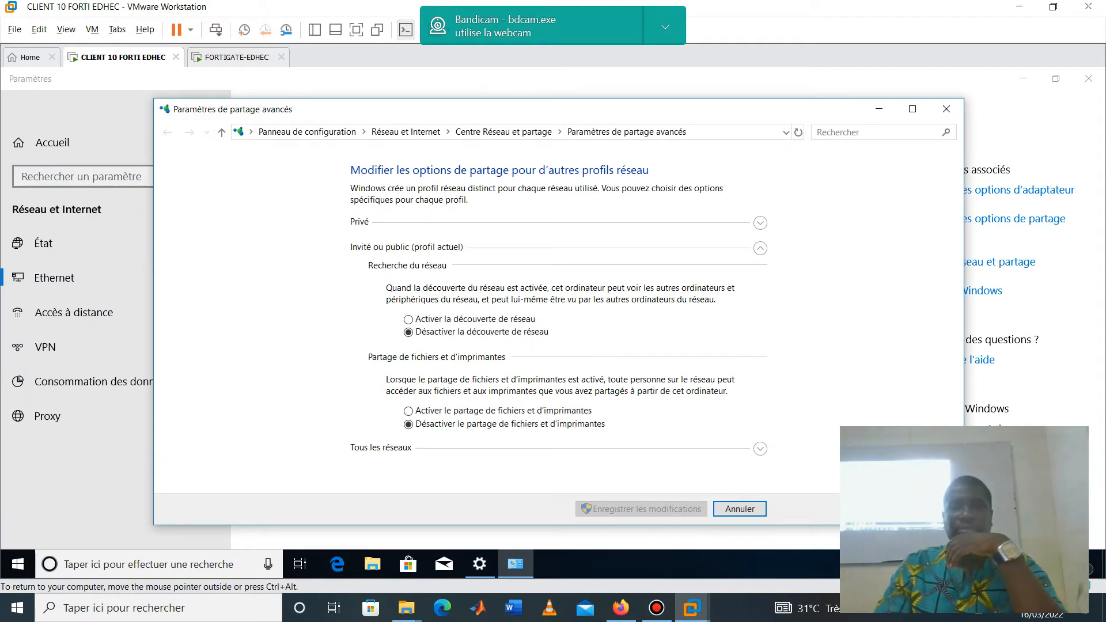
pyautogui.click(946, 108)
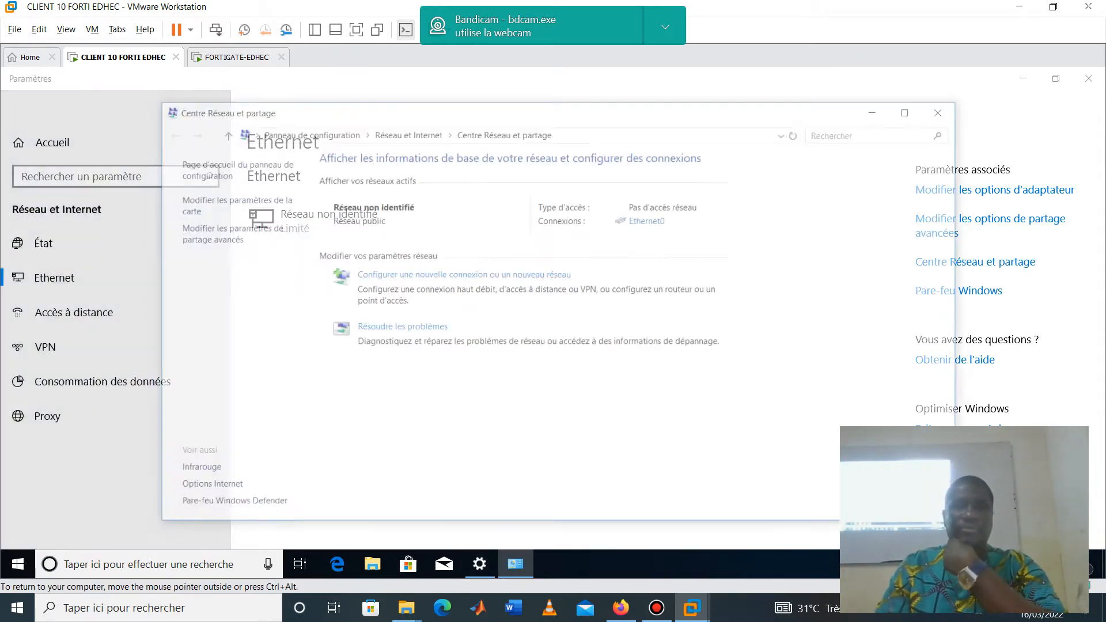
# - In the IPv4 (TCP/IPv4) properties of the Ethernet0 connection, set the IP address to 192.168.12.2
pyautogui.click(648, 219)
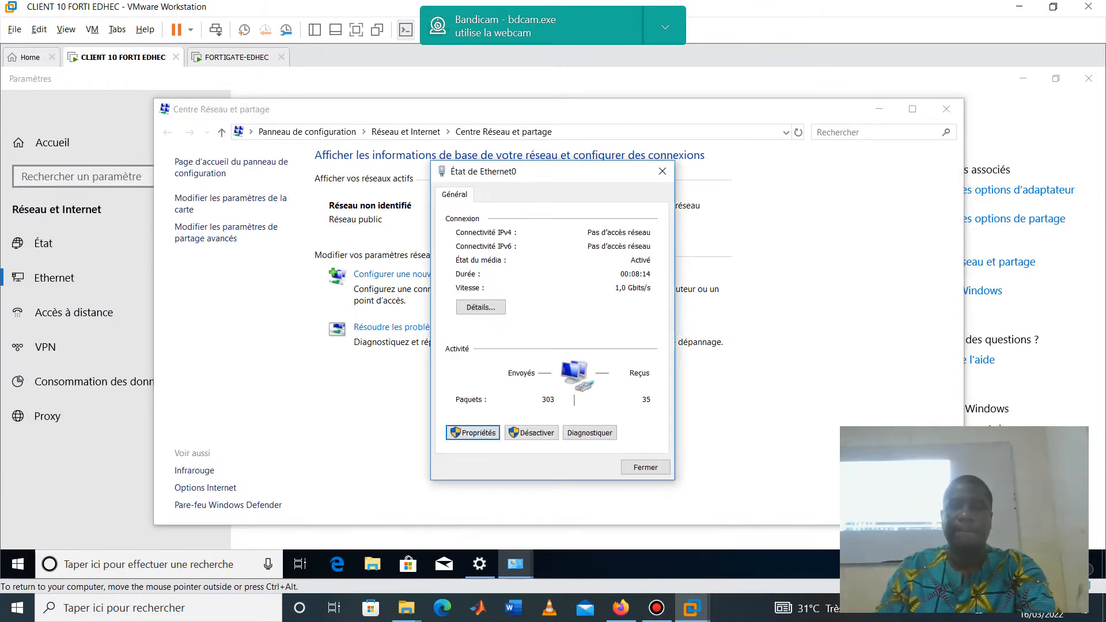
pyautogui.click(472, 432)
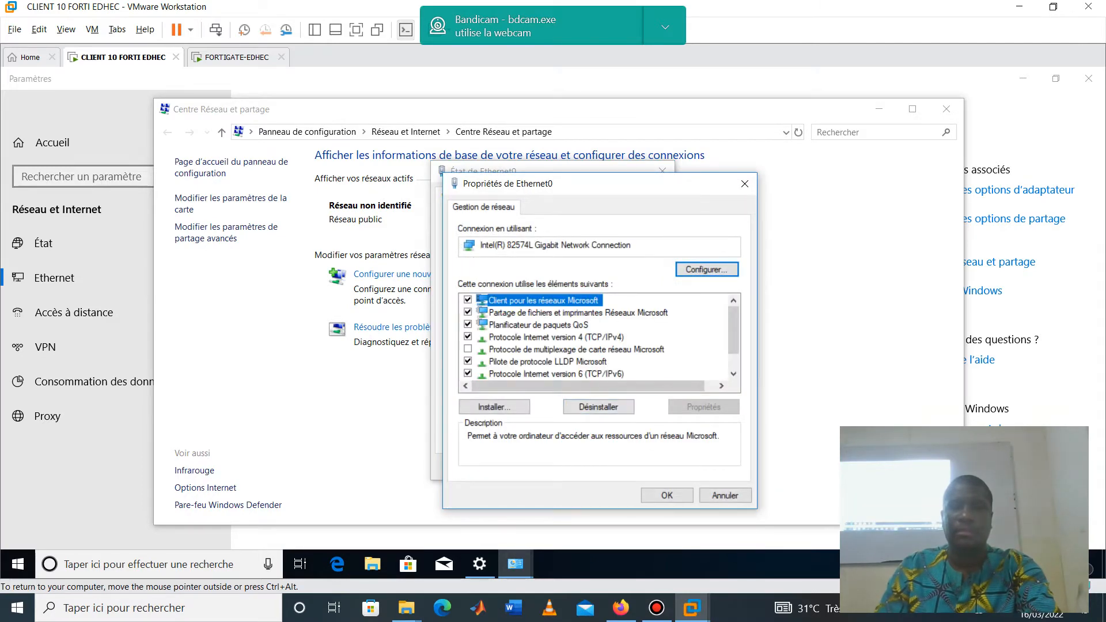
pyautogui.click(555, 338)
pyautogui.click(703, 407)
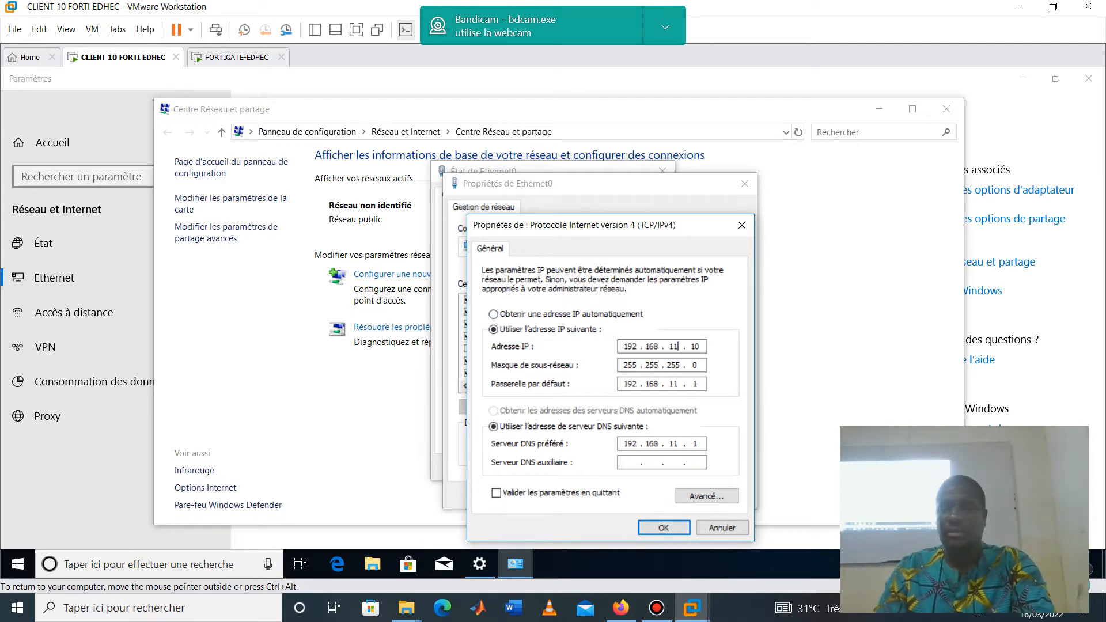
pyautogui.press('BackSpace')
pyautogui.write('2')
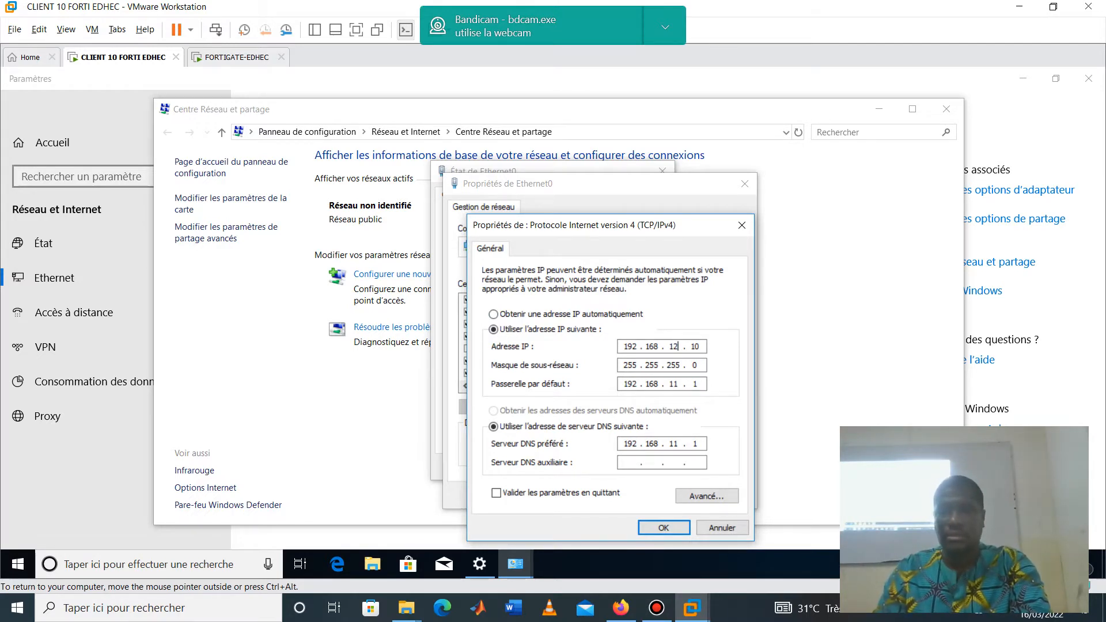
pyautogui.press('BackSpace')
pyautogui.press('BackSpace')
pyautogui.write('2')
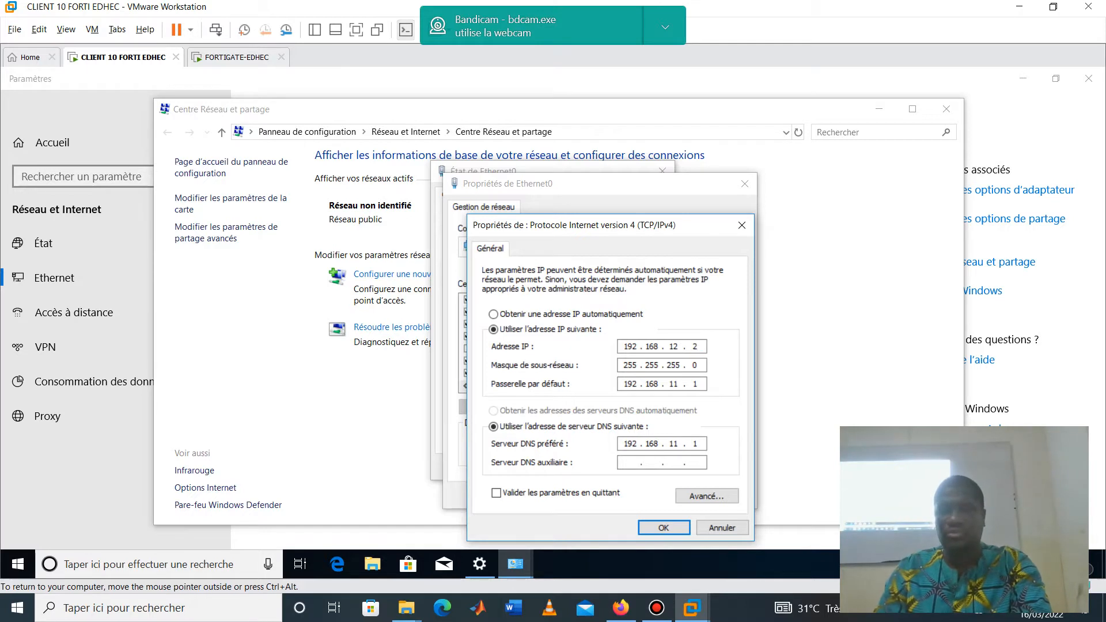
# - Set the default gateway and the preferred DNS server to 192.168.12.1 and apply the Ethernet0 properties
pyautogui.moveTo(679, 384); pyautogui.dragTo(673, 384)
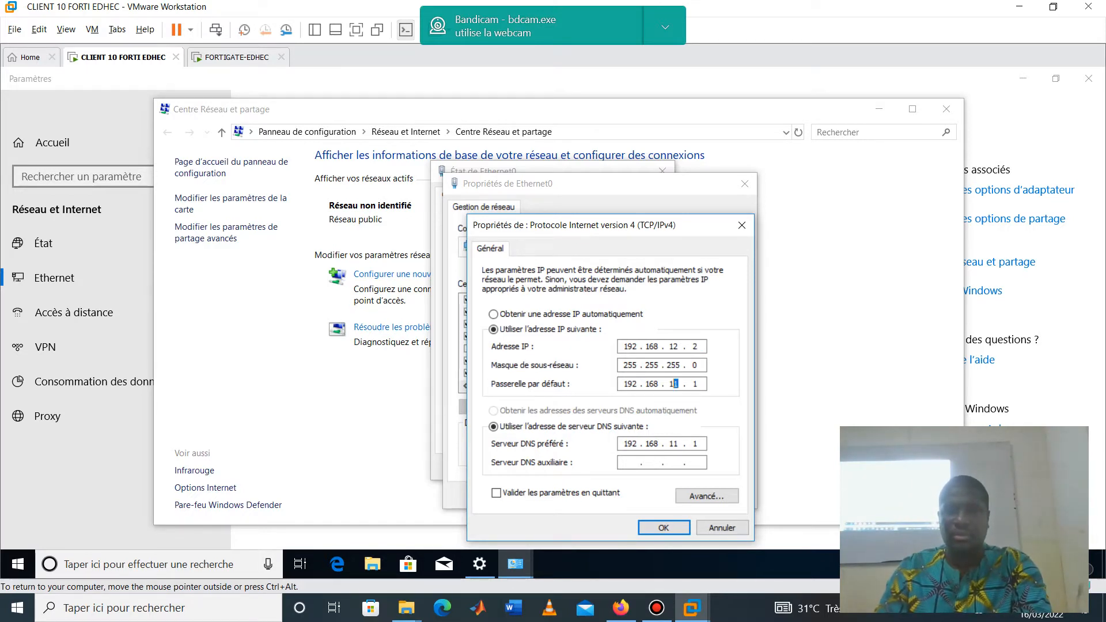
pyautogui.write('2')
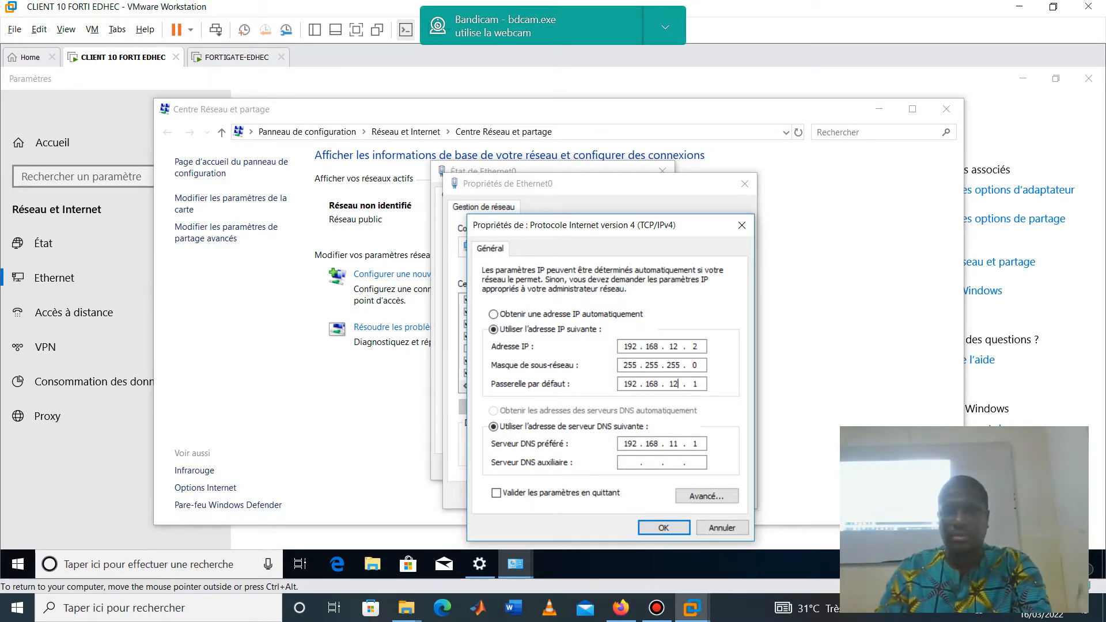
pyautogui.moveTo(678, 444); pyautogui.dragTo(674, 444)
pyautogui.write('2')
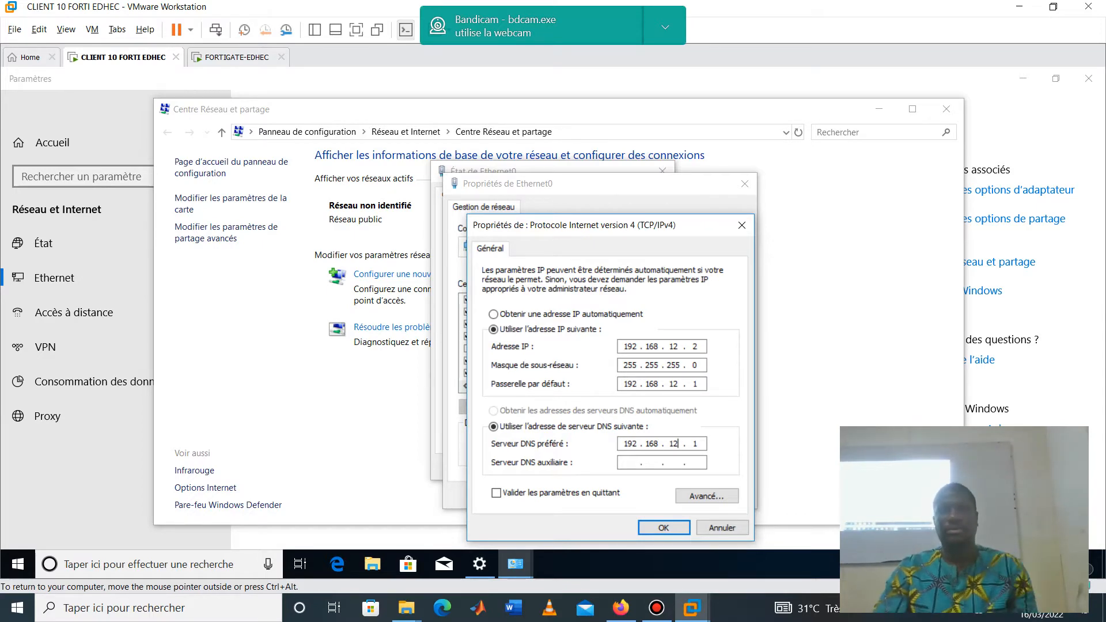
pyautogui.click(664, 527)
pyautogui.click(667, 495)
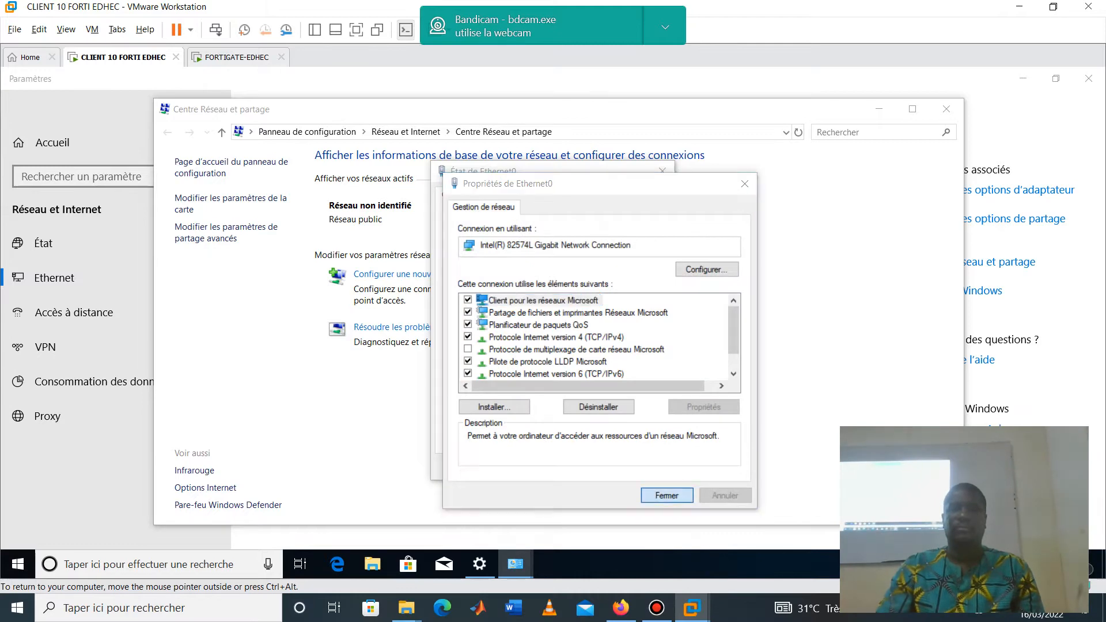
# - Close the Ethernet0 status, decline making the PC discoverable on Réseau 5, and close the Network and Sharing Center and Settings windows
pyautogui.click(645, 467)
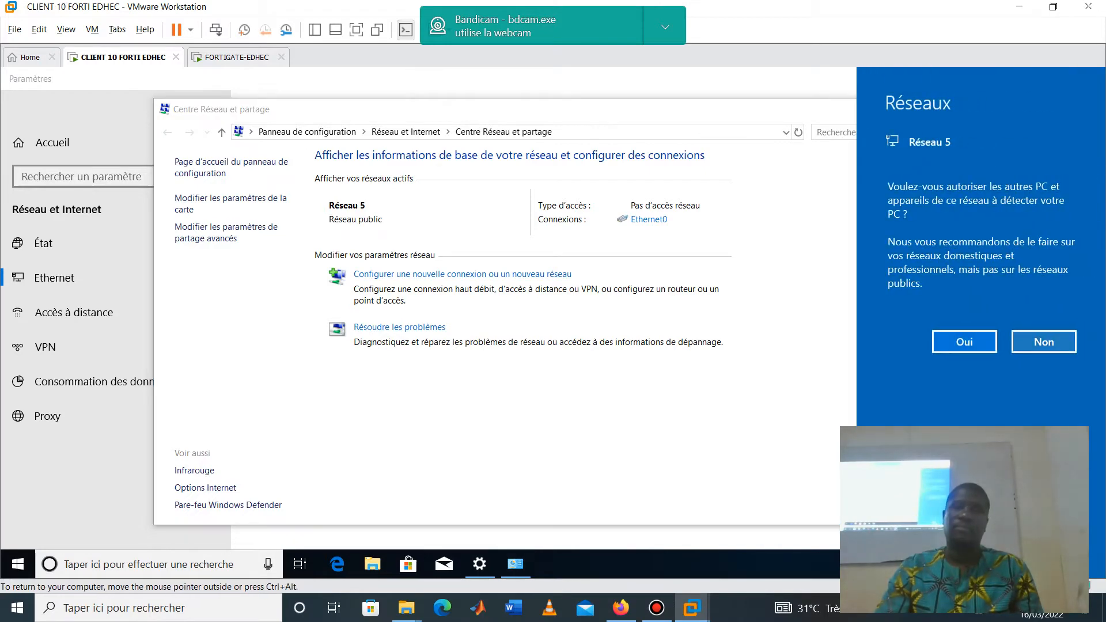
pyautogui.click(1043, 342)
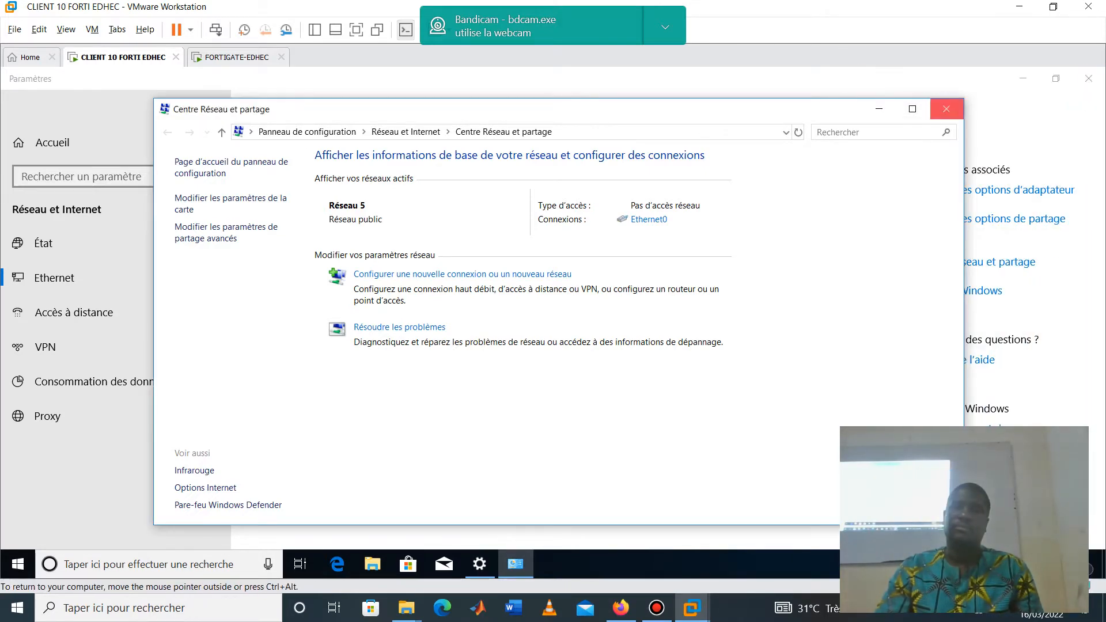
pyautogui.click(947, 109)
pyautogui.click(1088, 78)
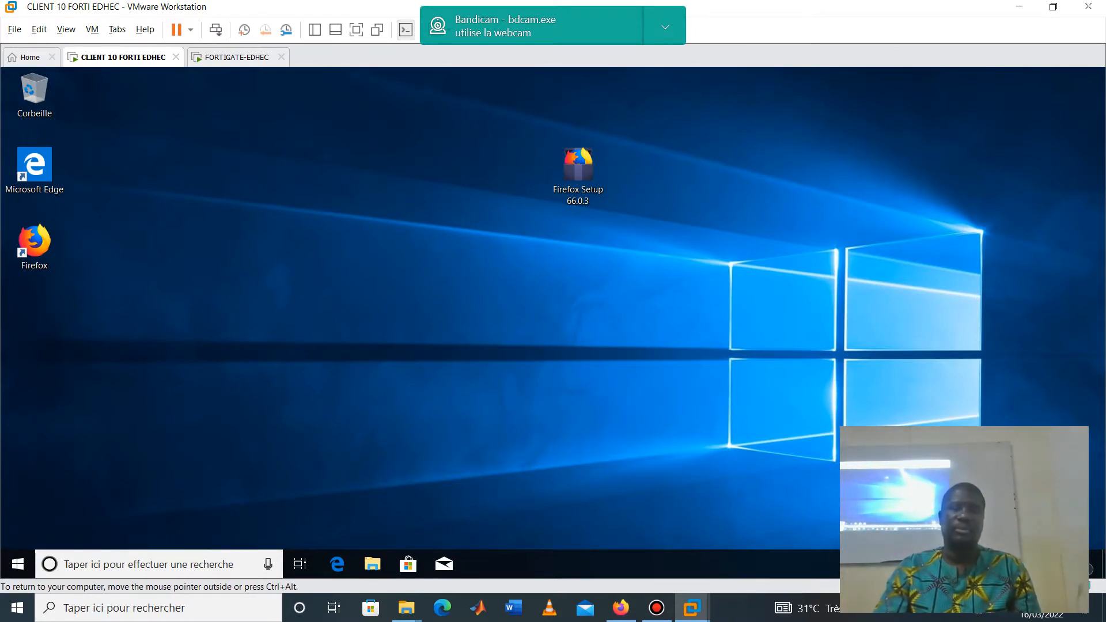
# - Ping 192.168.12.1 from the Windows client's command prompt to test the link to the FortiGate, and close the prompt
pyautogui.press('super')
pyautogui.write('cmd')
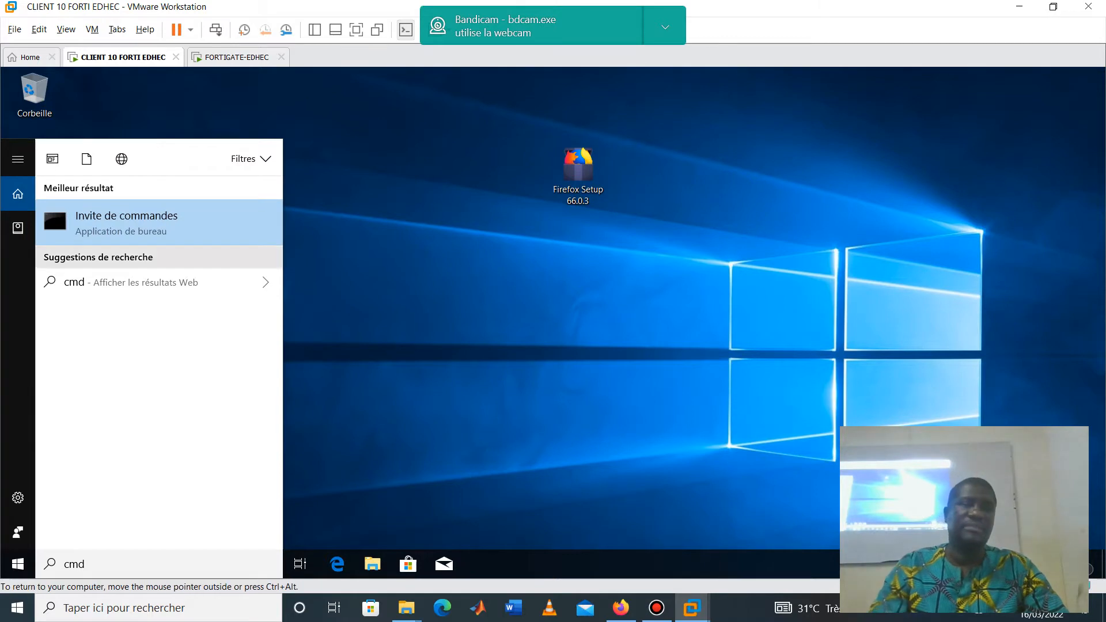
pyautogui.click(127, 223)
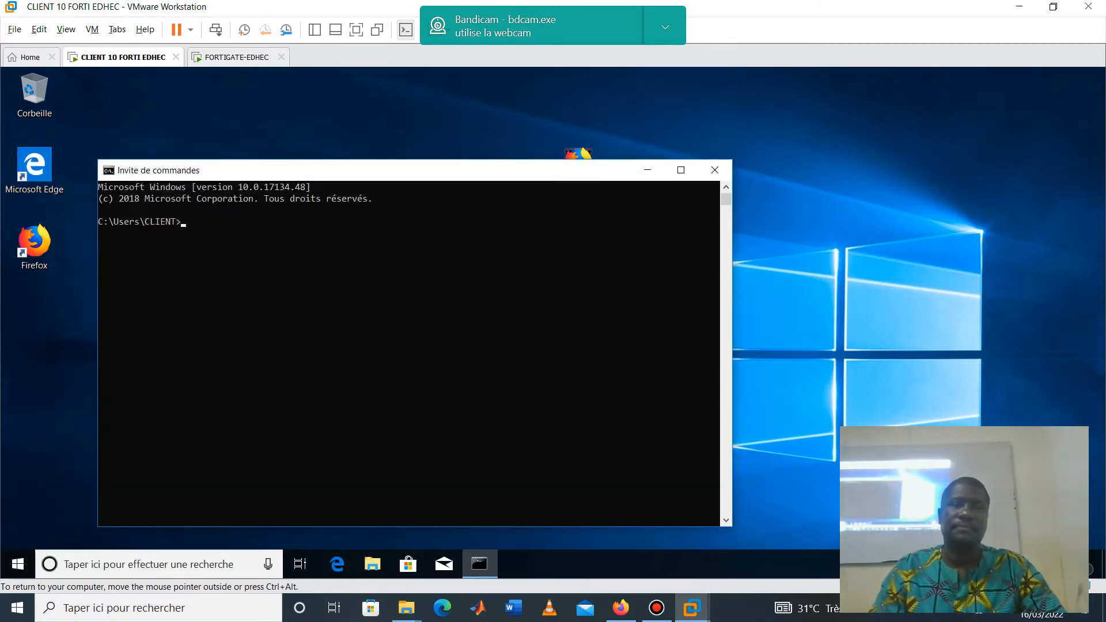
pyautogui.write('ping')
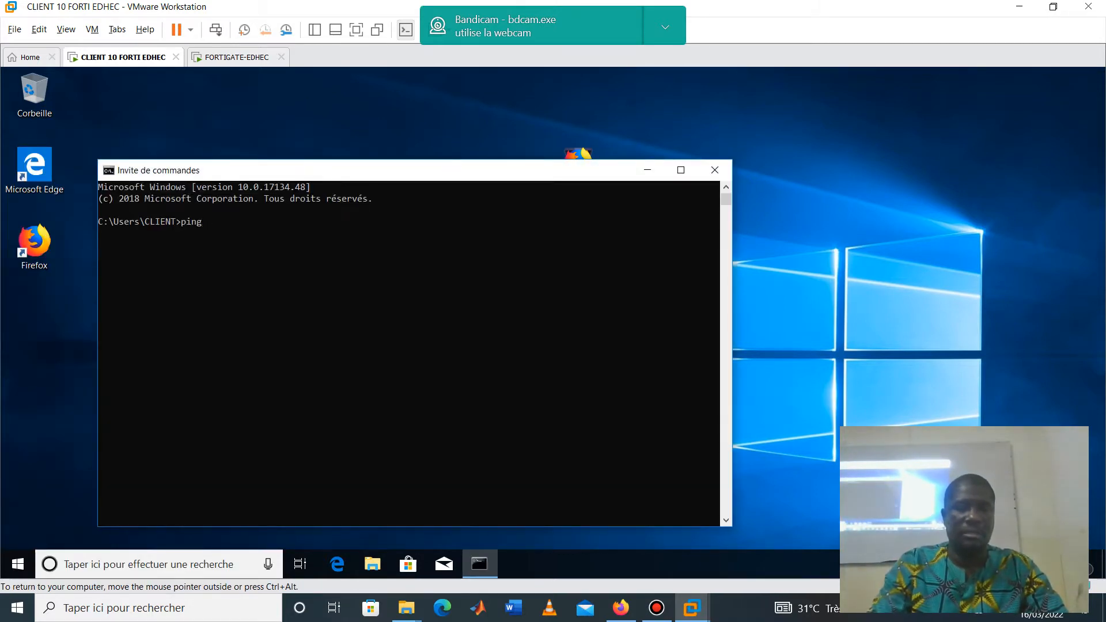
pyautogui.write(' 192.168.')
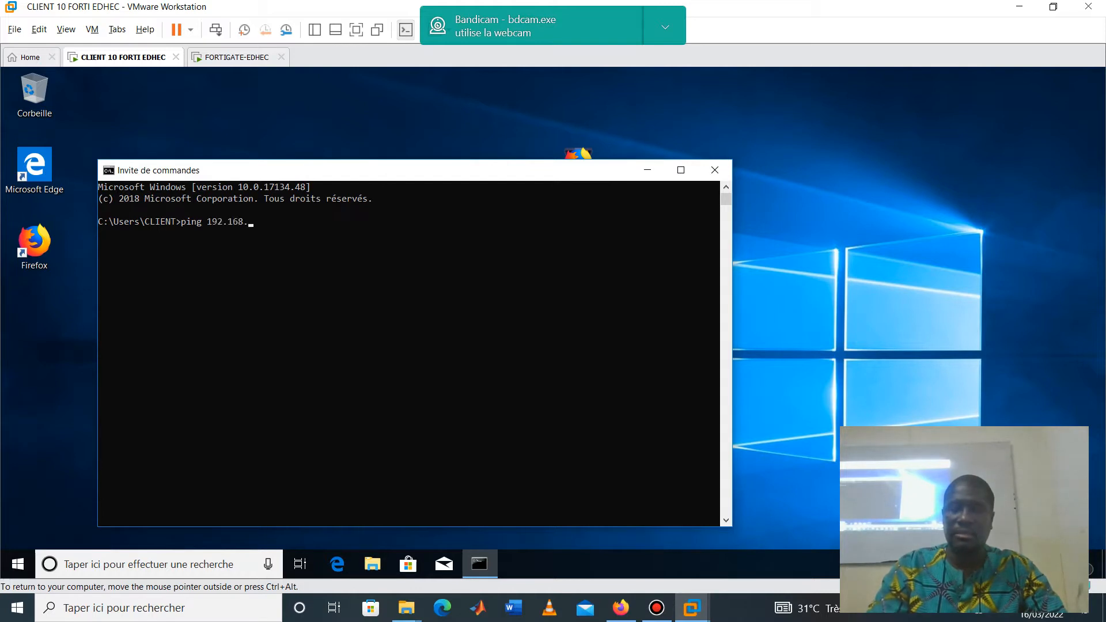
pyautogui.write('12.1')
pyautogui.press('Return')
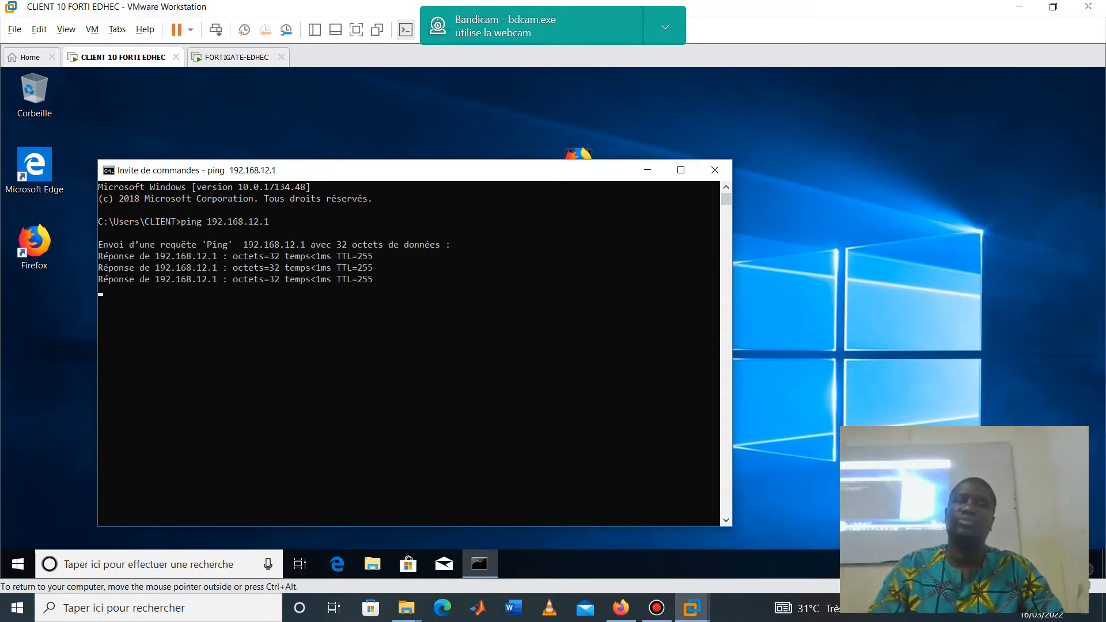
pyautogui.click(714, 170)
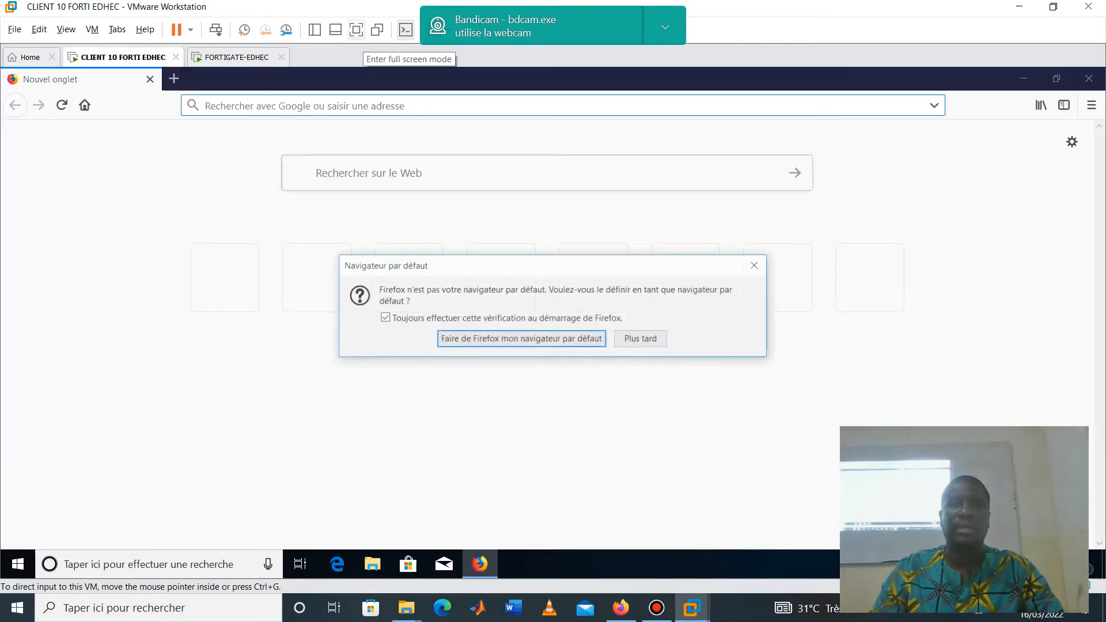
# - Show the client virtual machine in full screen and postpone Firefox's default-browser and update prompts
pyautogui.click(357, 30)
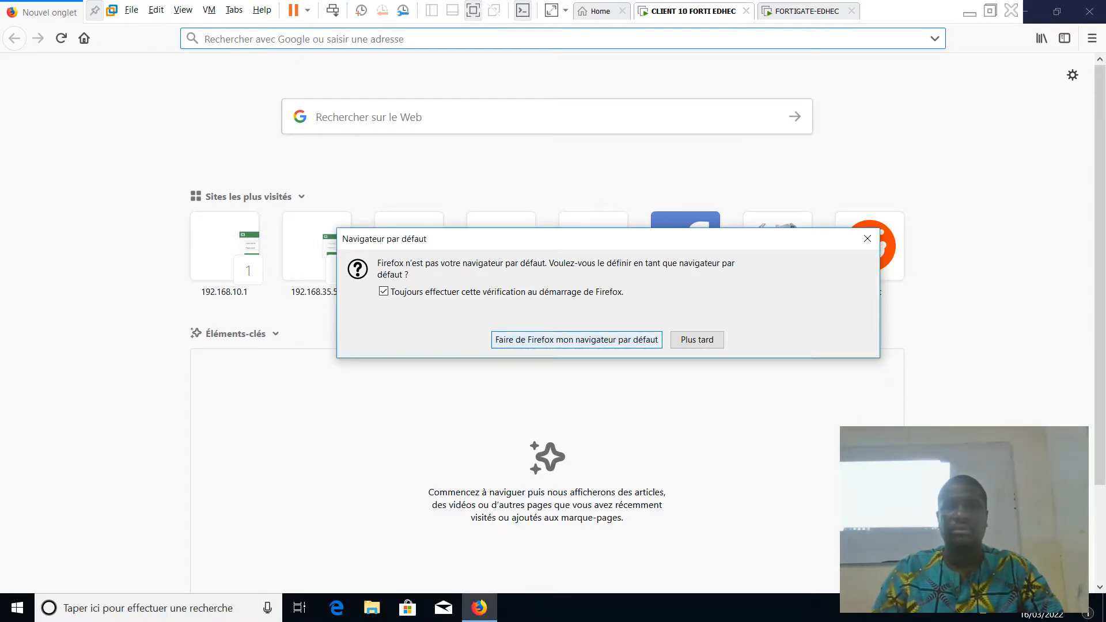
pyautogui.click(697, 340)
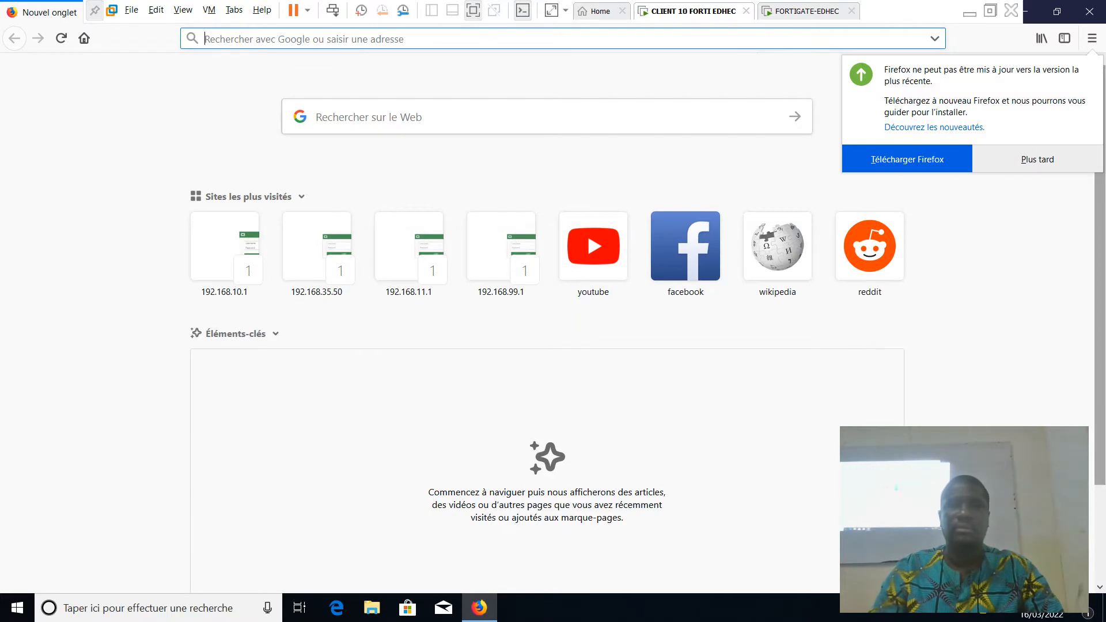
pyautogui.click(1037, 159)
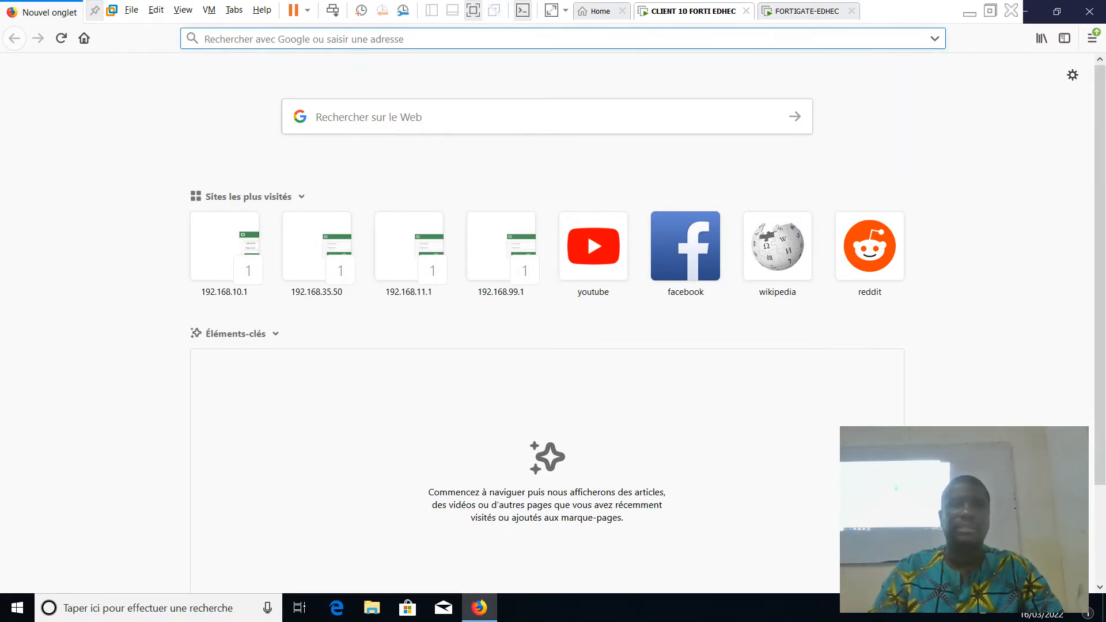
# - Load the FortiGate web interface at 192.168.12.1 in the client's Firefox browser
pyautogui.write('192.')
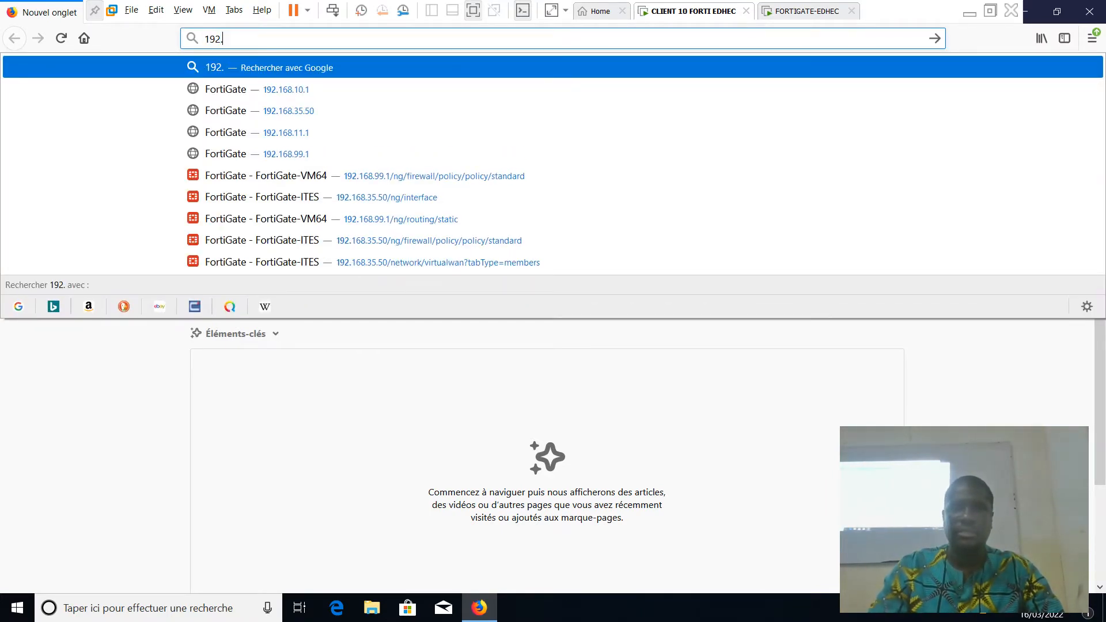
pyautogui.write('168.')
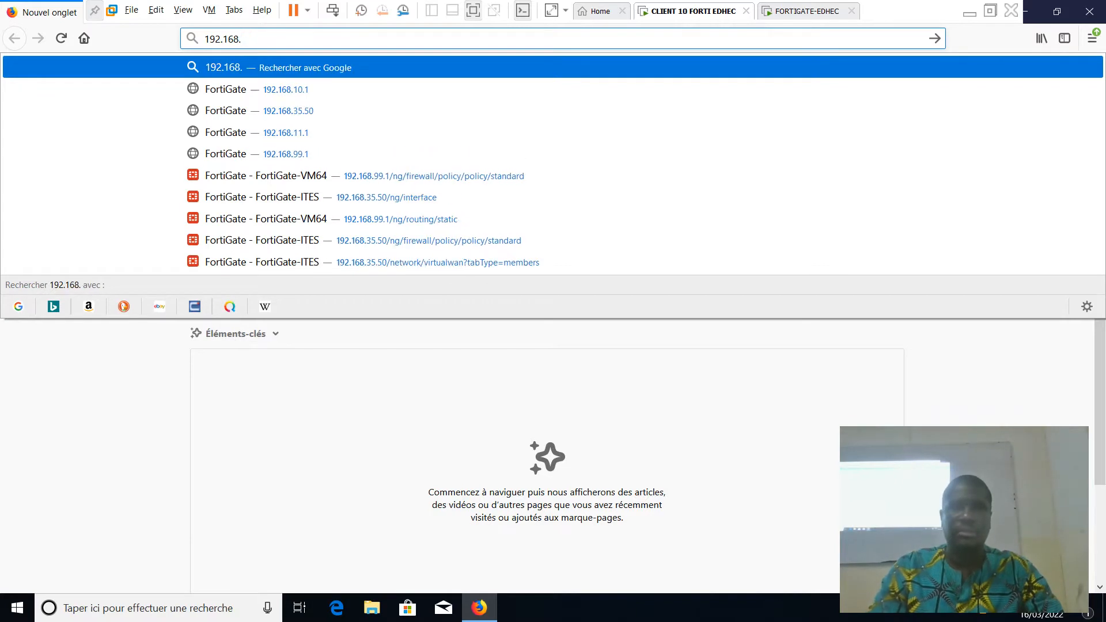
pyautogui.write('12.1')
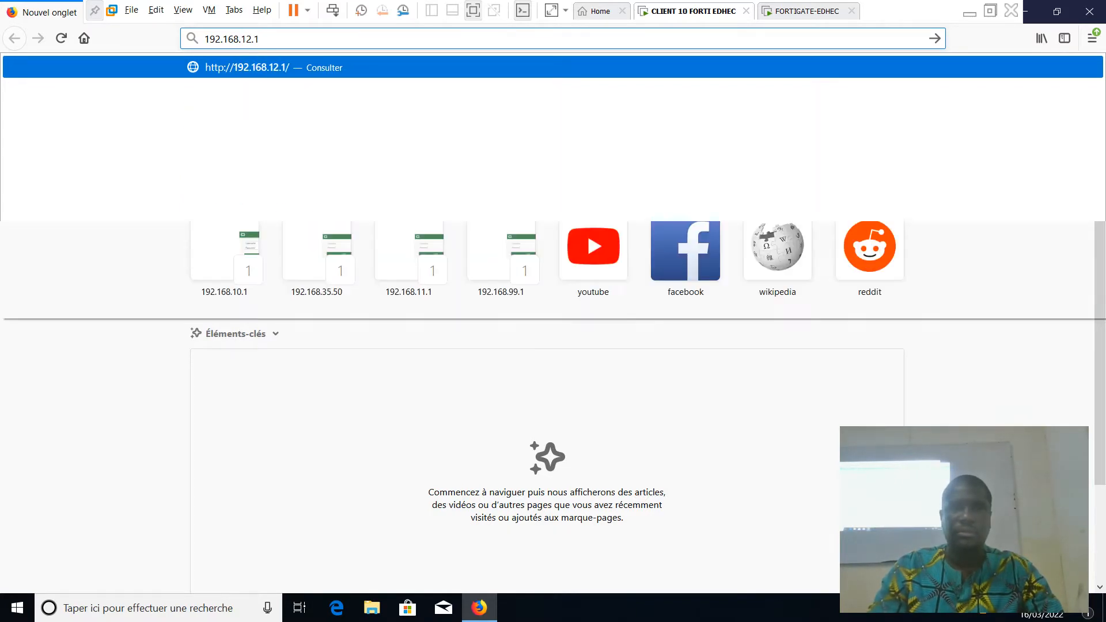
pyautogui.press('Return')
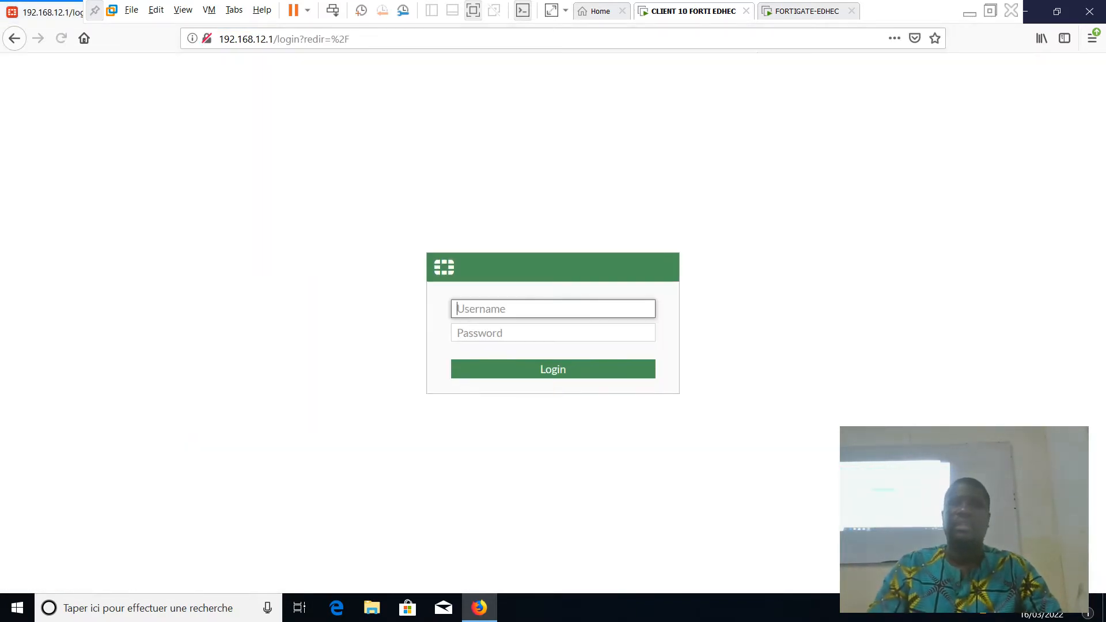
# - Log in to the FortiGate web interface as admin with the account password
pyautogui.write('admin')
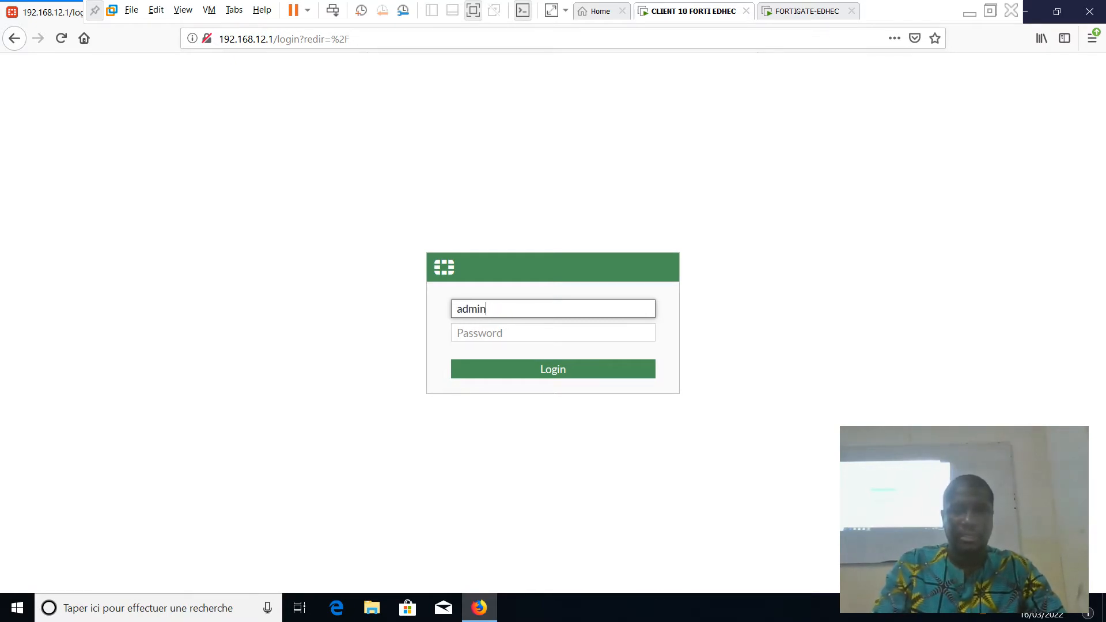
pyautogui.press('Tab')
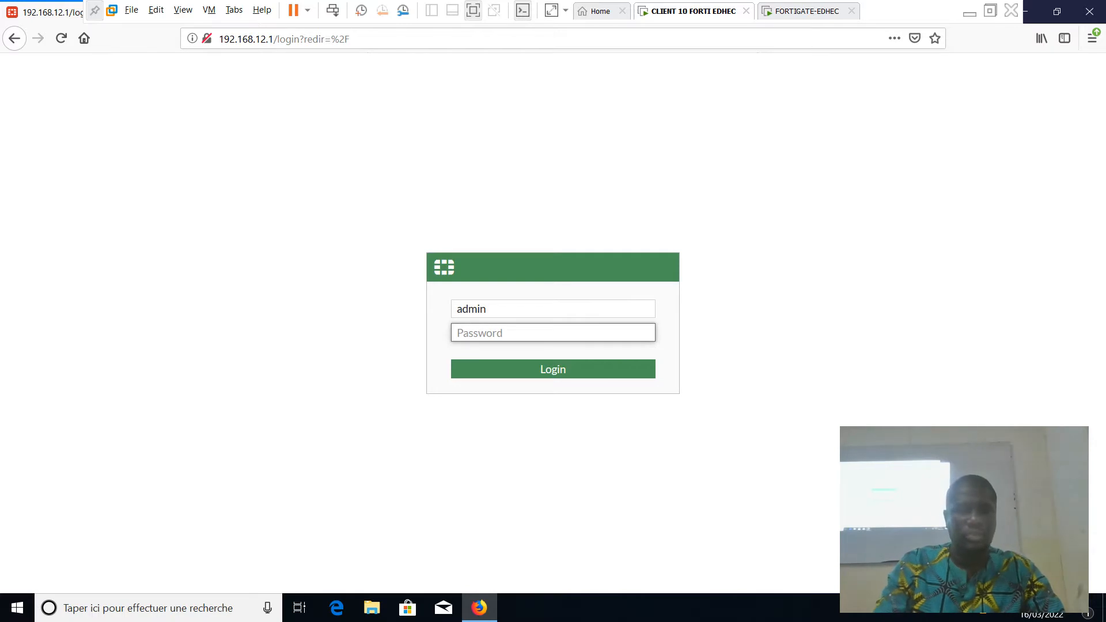
pyautogui.write('•••••')
pyautogui.press('Return')
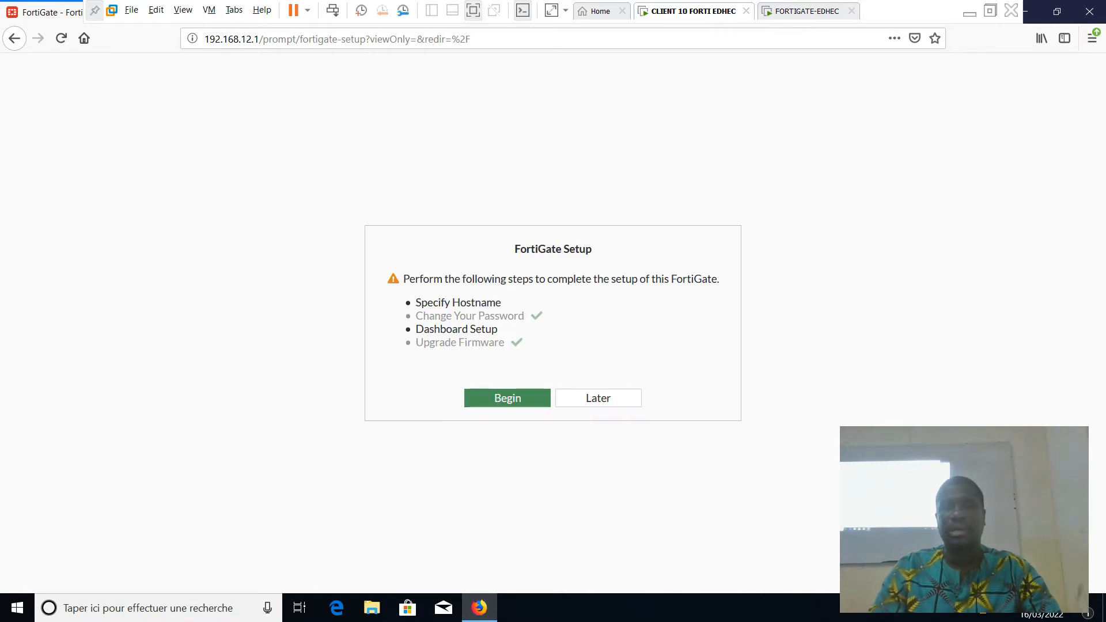
# - Postpone the FortiGate setup, dismiss the FortiOS 7.0.0 overview and view the dashboard with the virtual machine in full screen
pyautogui.click(598, 398)
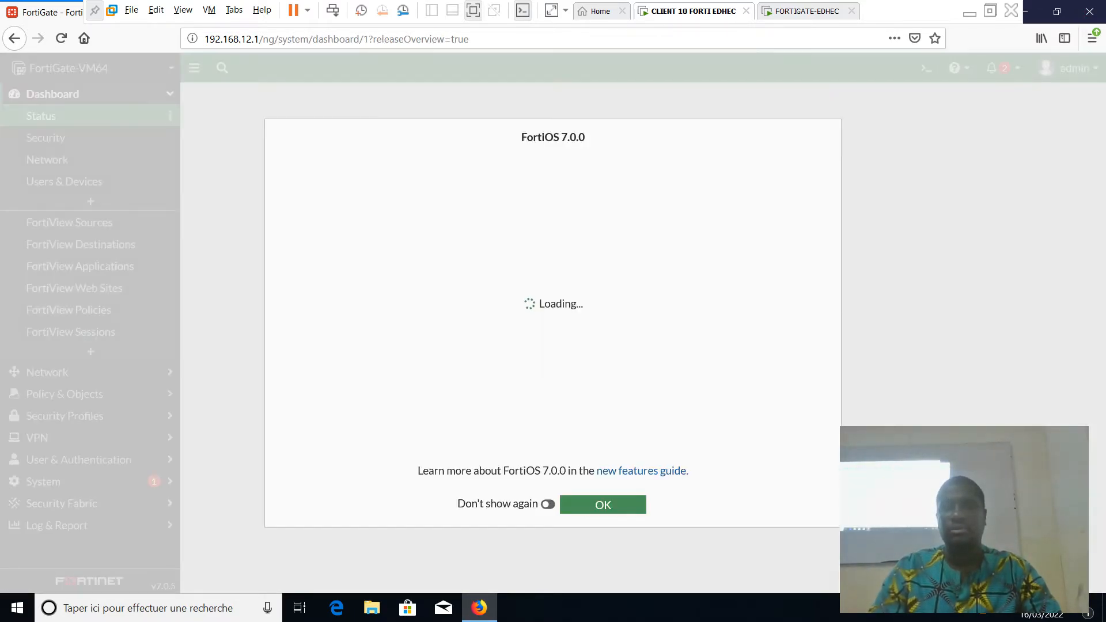
pyautogui.click(602, 504)
pyautogui.click(990, 10)
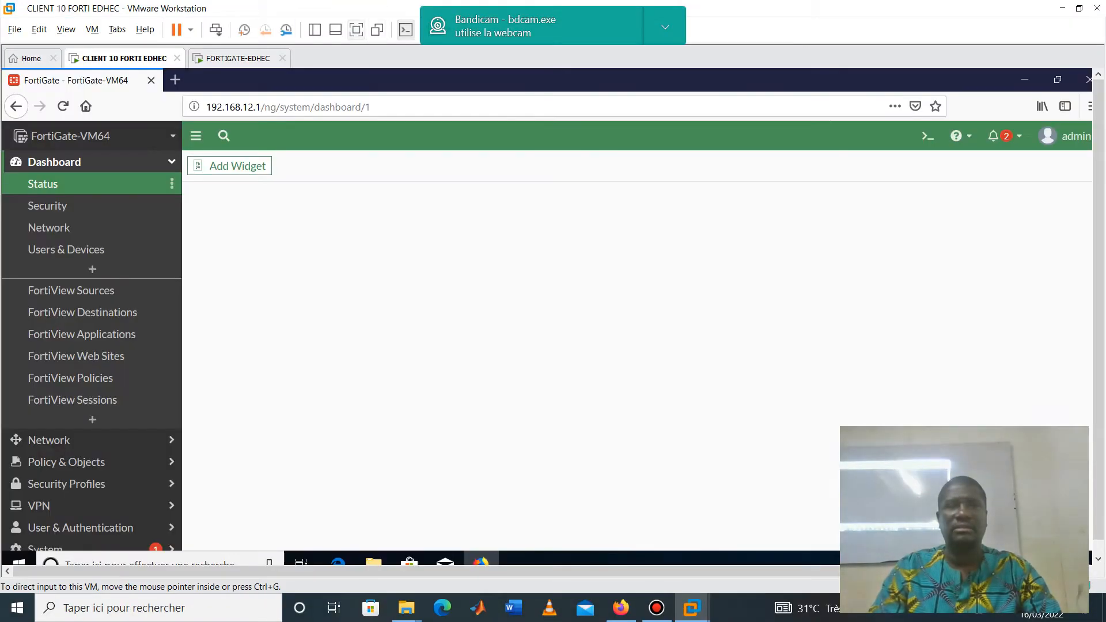
pyautogui.click(357, 30)
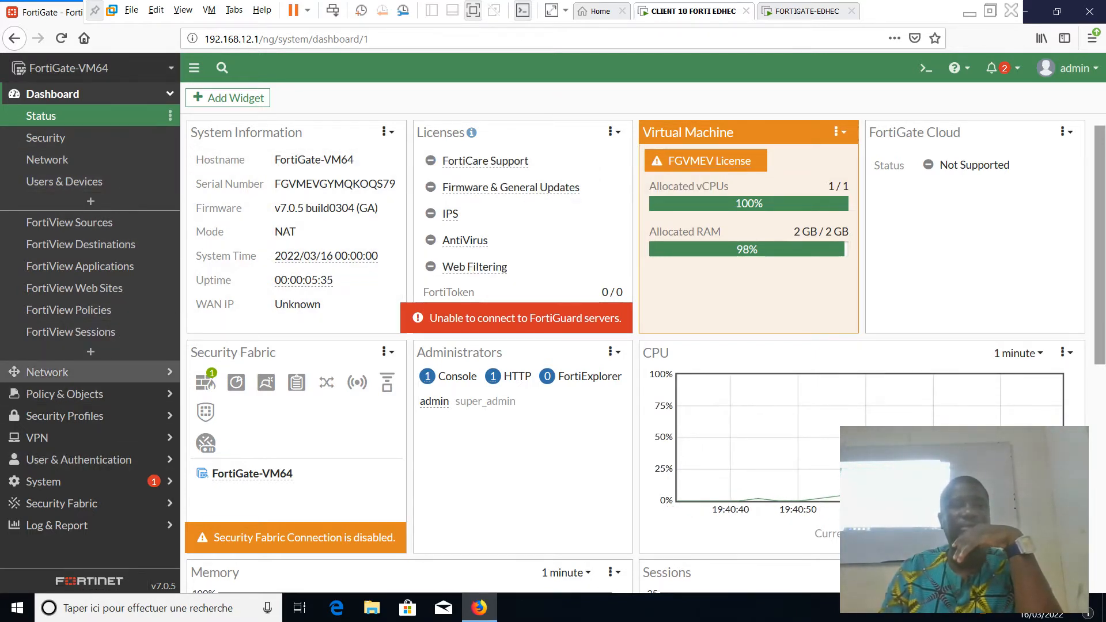
# - Edit the port2 physical interface in the network interfaces, giving it the alias WAN1_MTN and the role WAN
pyautogui.click(47, 371)
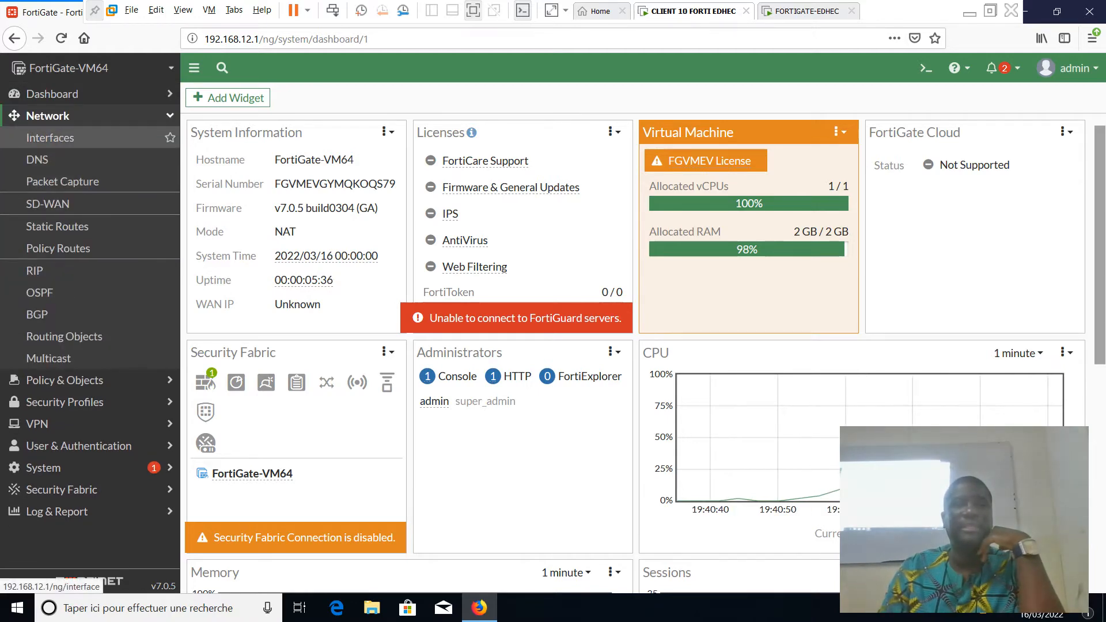
pyautogui.click(52, 137)
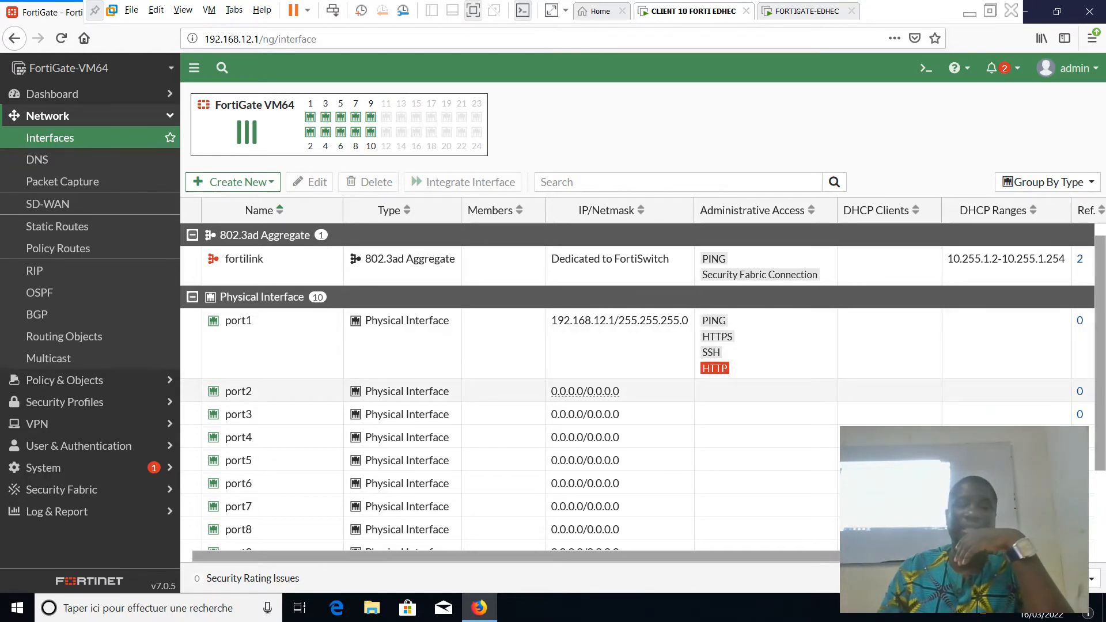
pyautogui.click(239, 392)
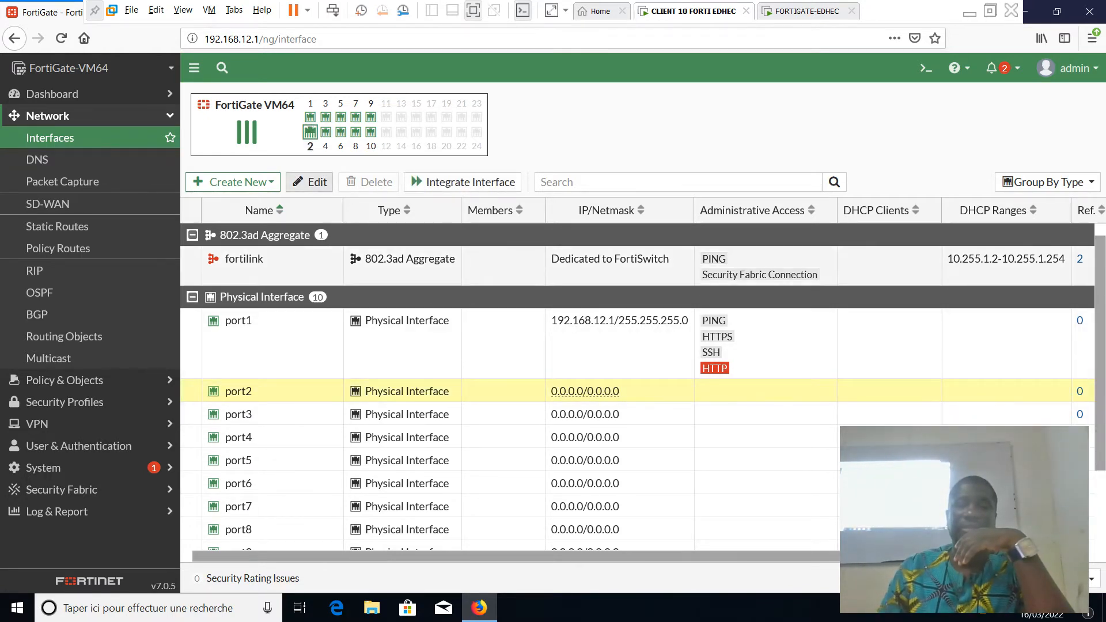
pyautogui.click(309, 182)
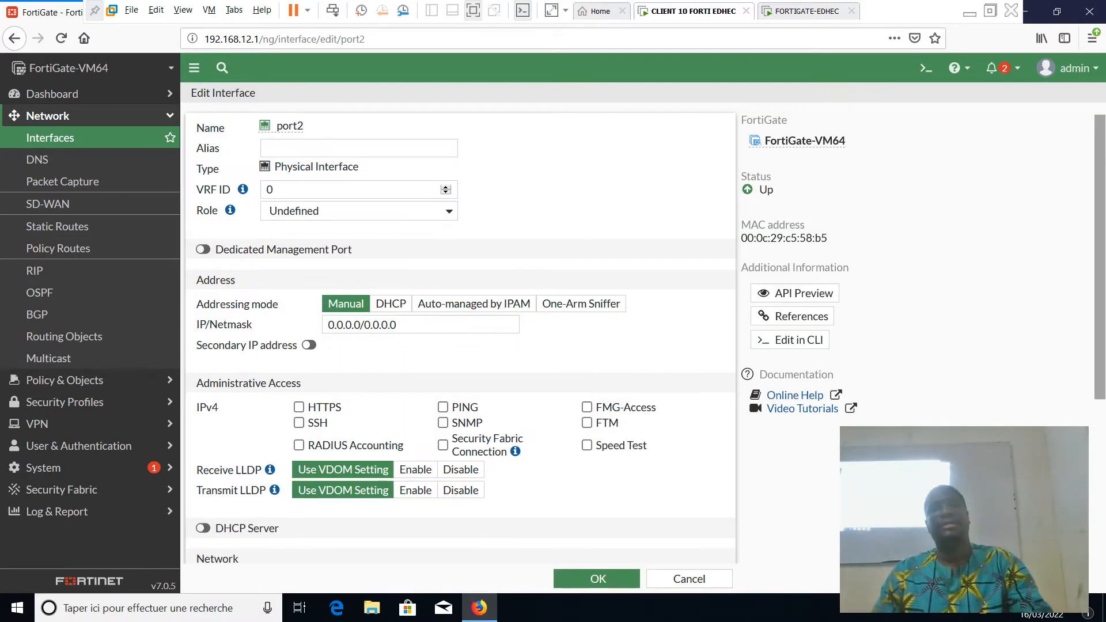
pyautogui.click(359, 148)
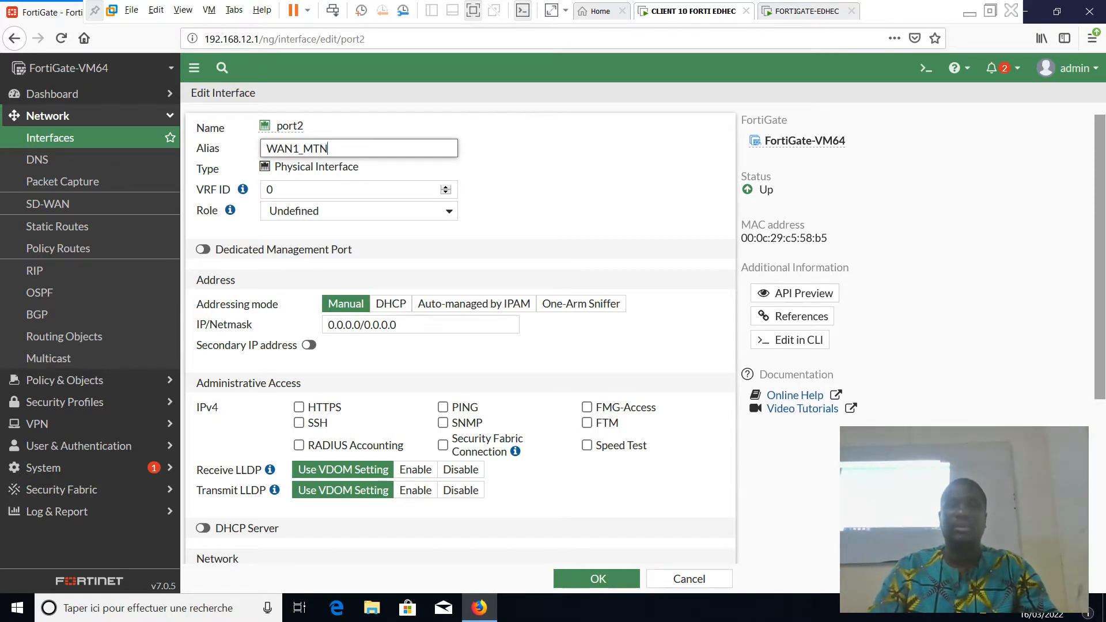
pyautogui.click(359, 211)
pyautogui.click(346, 244)
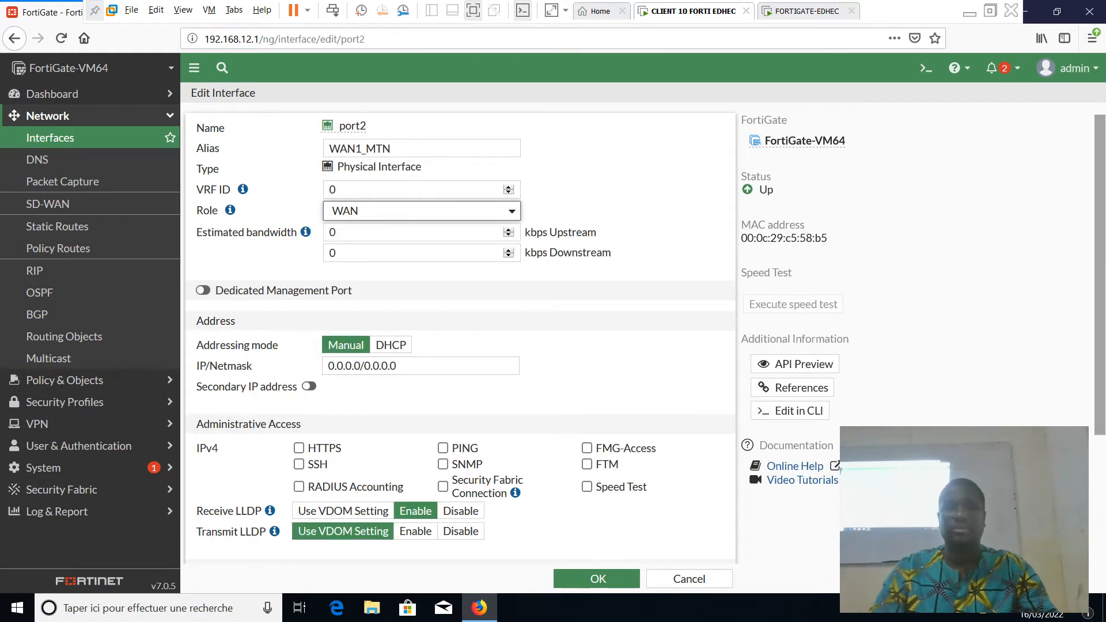
# - Set port2's manual IP address and netmask to 192.168.1.2/255.255.255.0
pyautogui.doubleClick(344, 366)
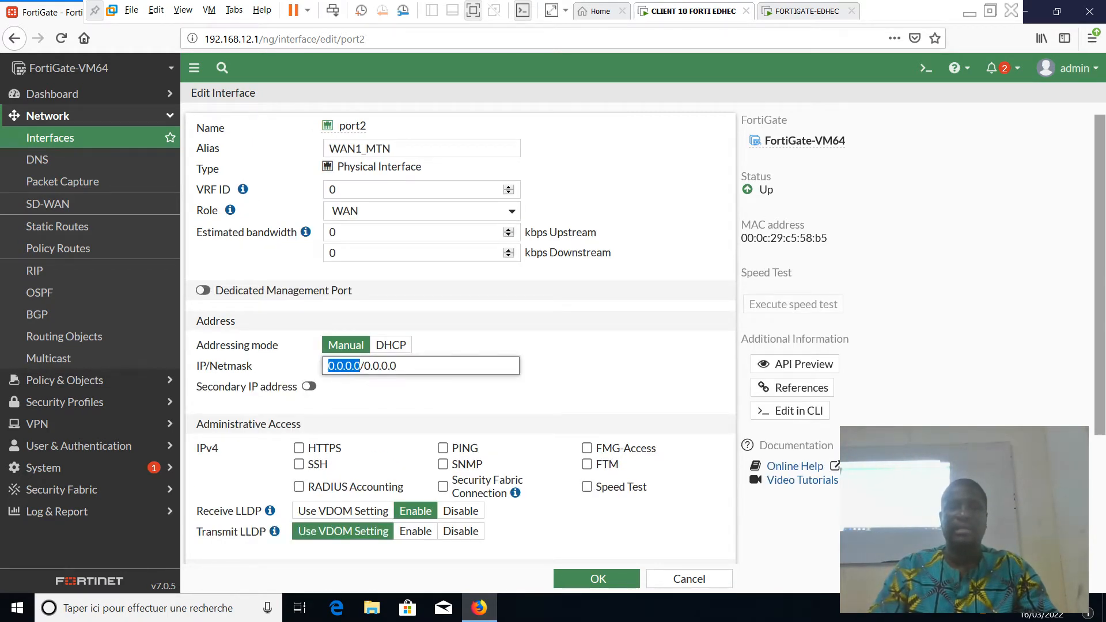
pyautogui.write('192.168.')
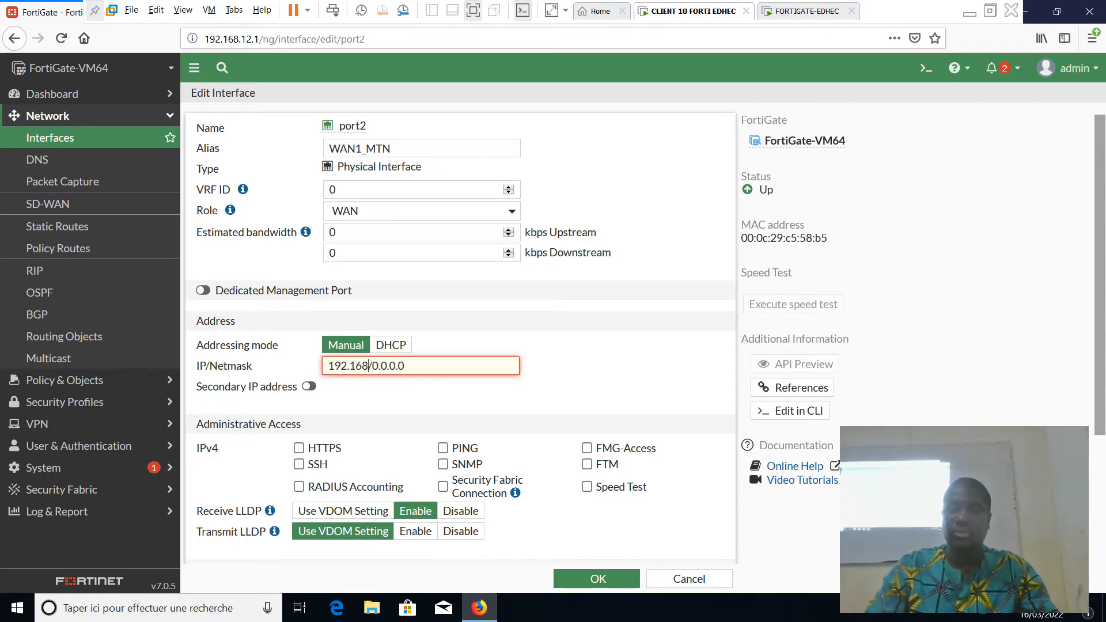
pyautogui.write('1.')
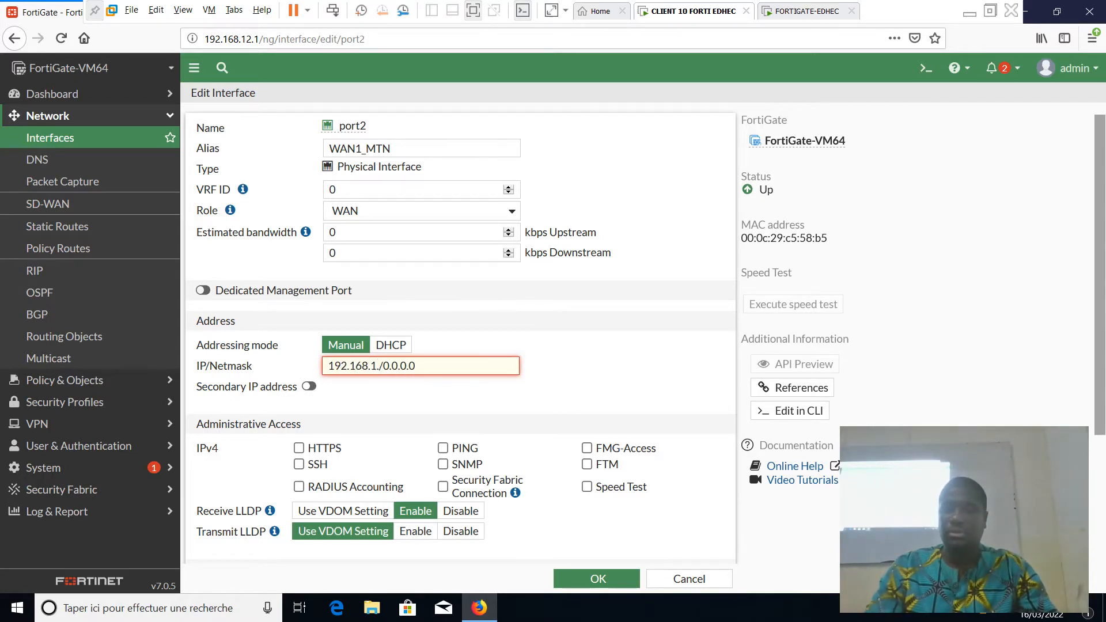
pyautogui.write('2')
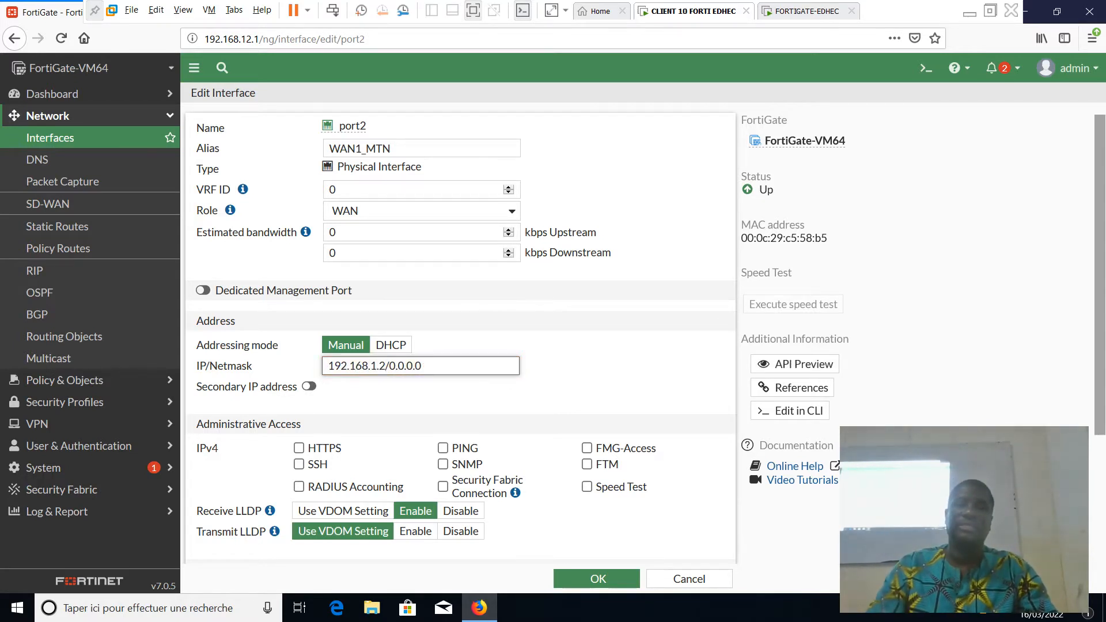
pyautogui.moveTo(423, 367); pyautogui.dragTo(385, 366)
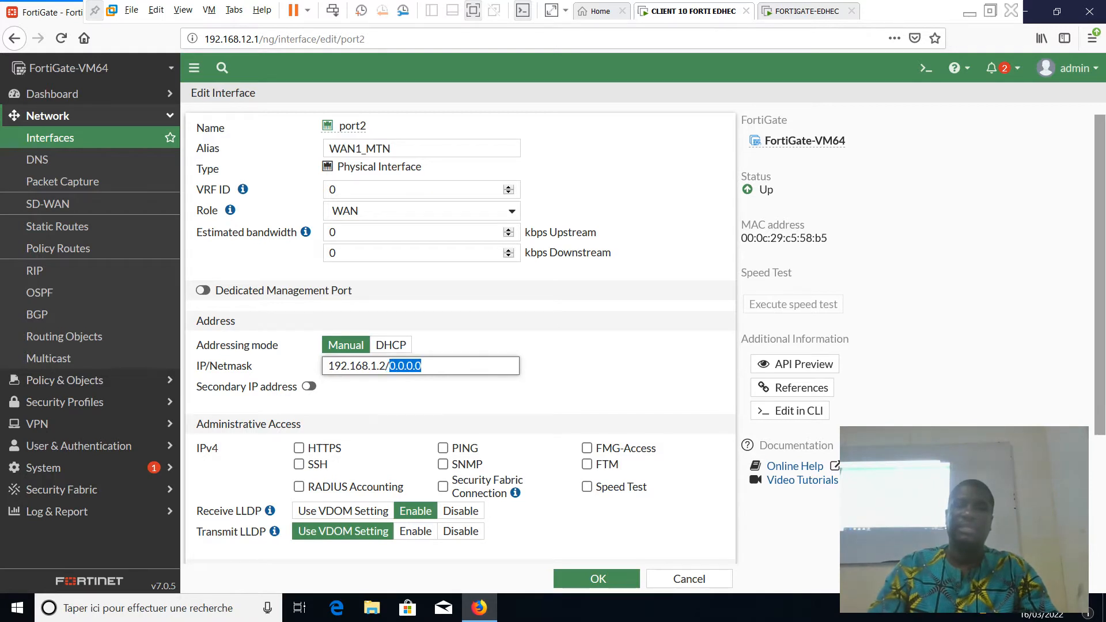
pyautogui.write('255')
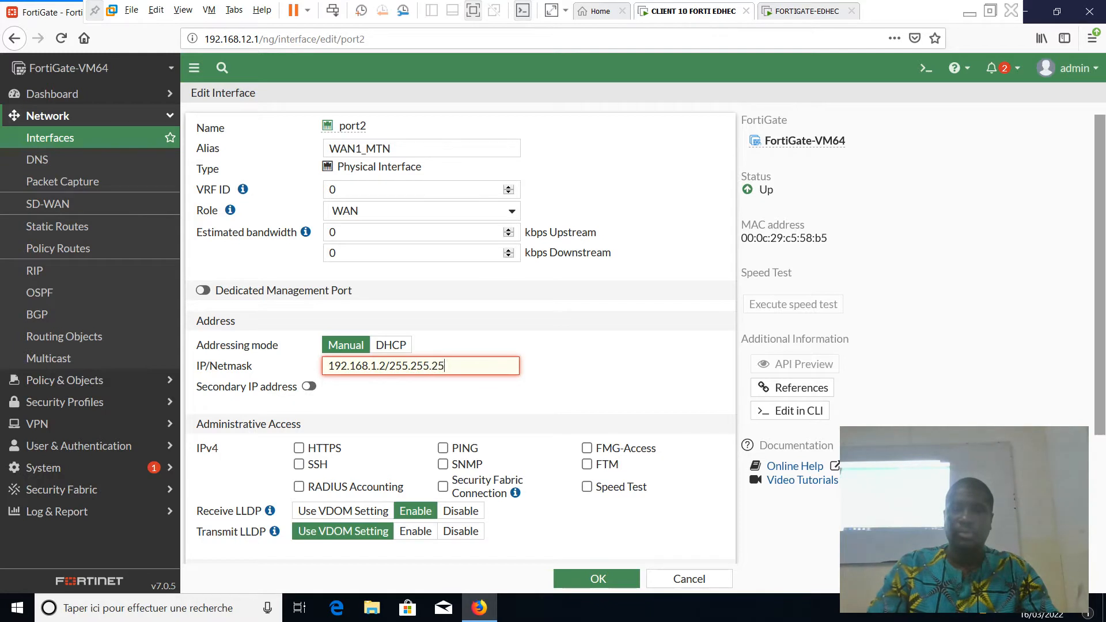
pyautogui.write('.255.255.0')
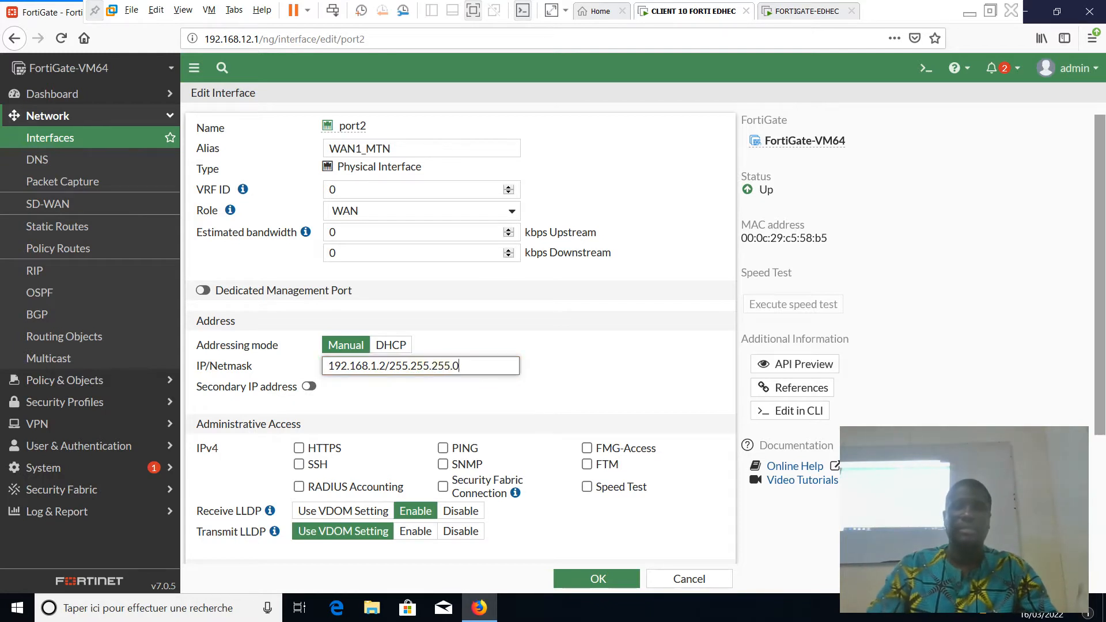
# - Allow HTTPS, PING and SSH administrative access on port2 and save the interface
pyautogui.click(298, 448)
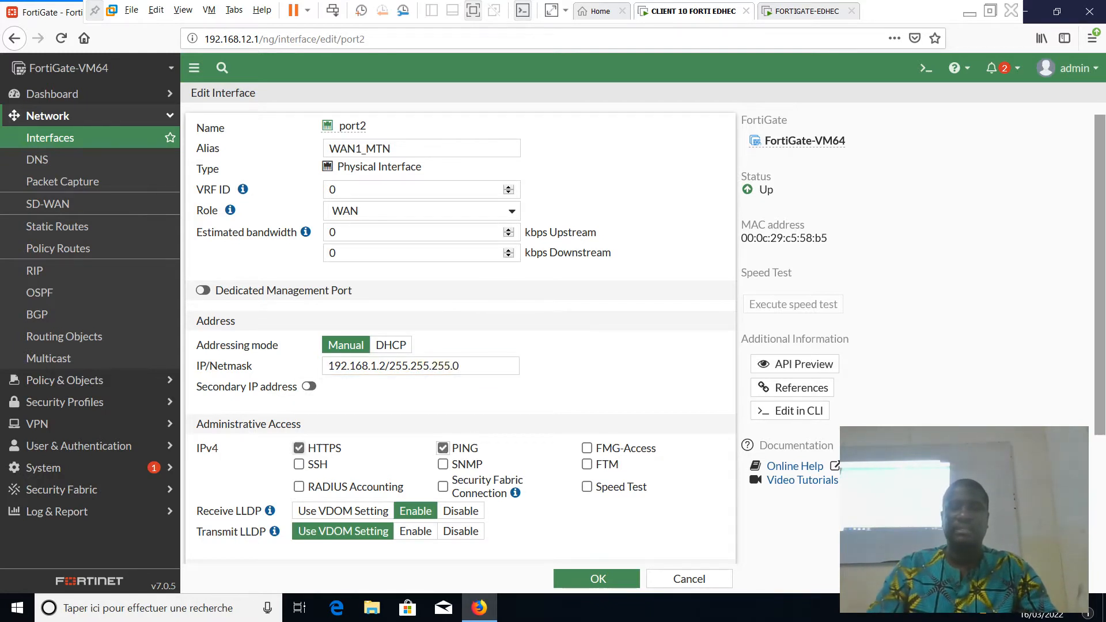
pyautogui.click(298, 464)
pyautogui.scroll(-1, 298, 487)
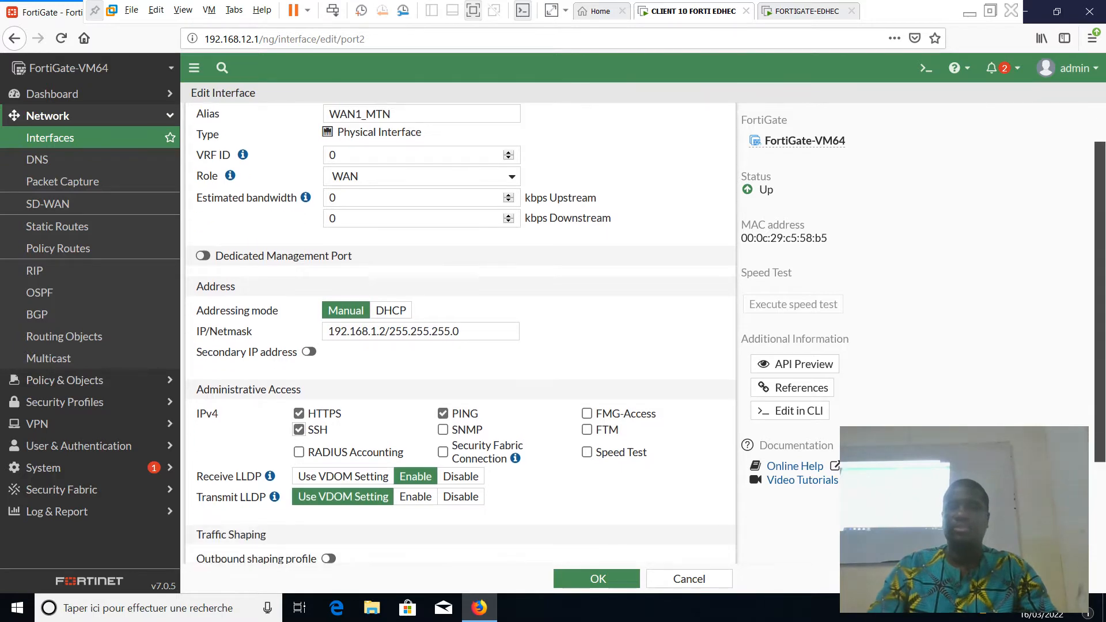
pyautogui.scroll(-2, 459, 334)
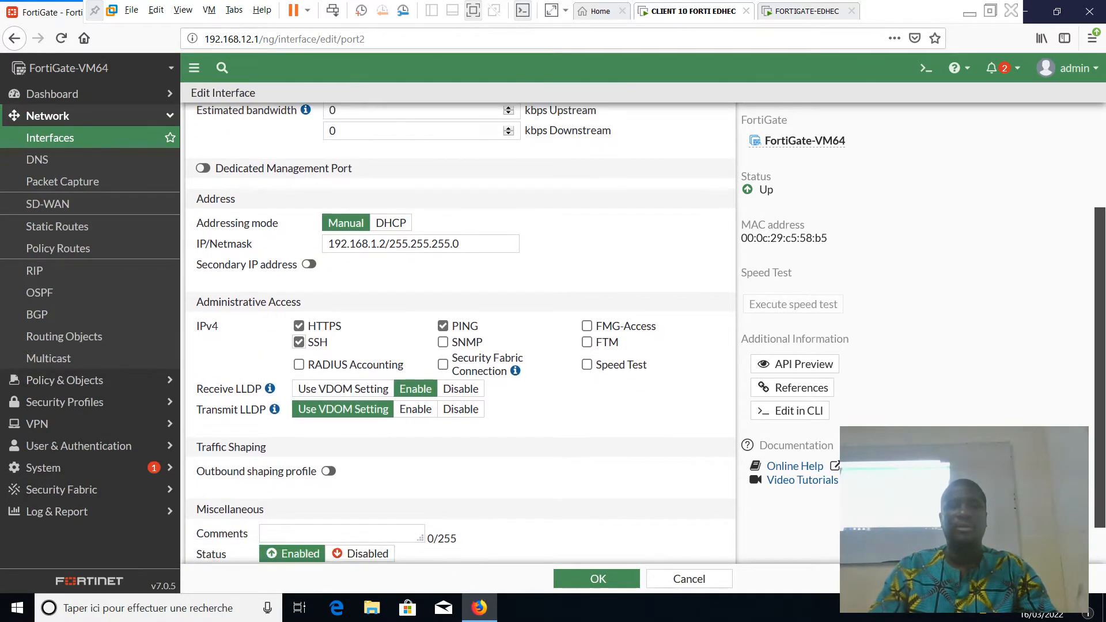
pyautogui.scroll(3, 459, 334)
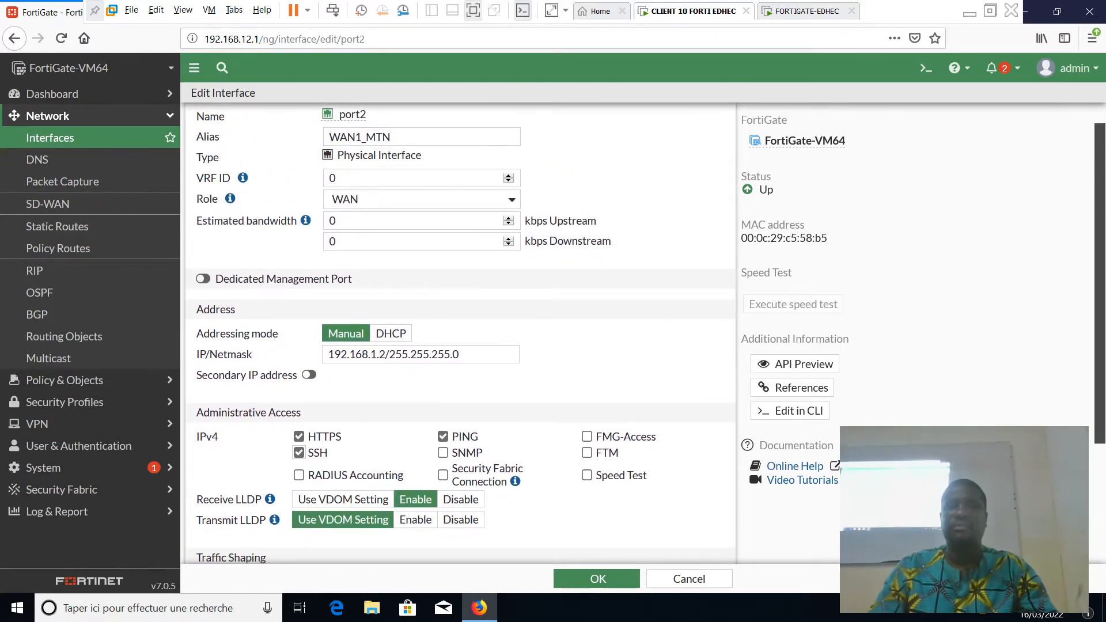
pyautogui.scroll(-3, 459, 334)
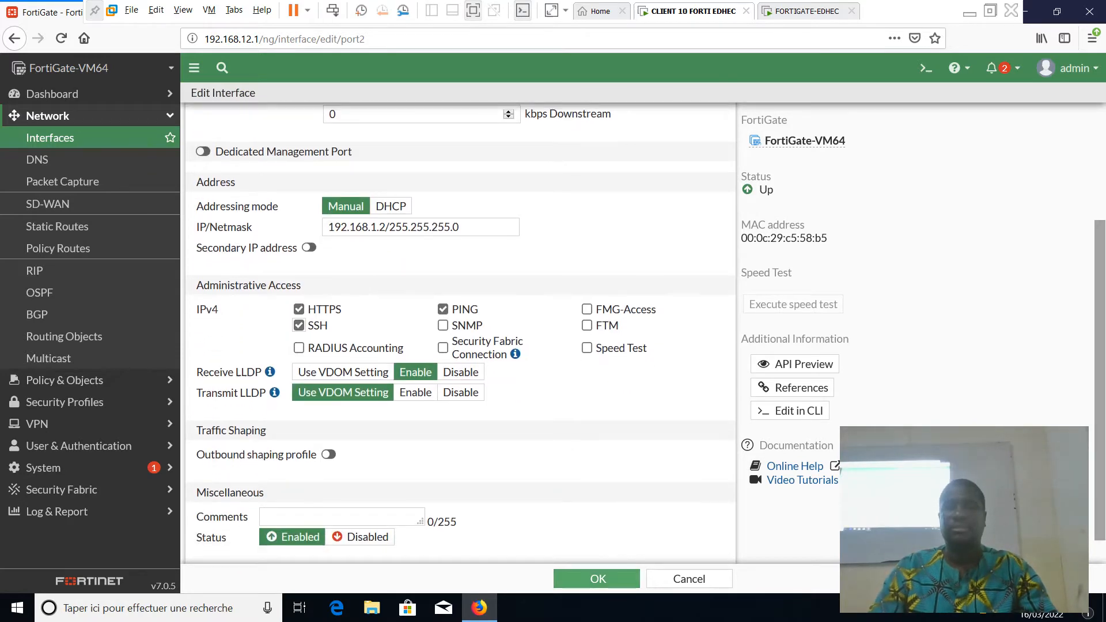
pyautogui.click(596, 578)
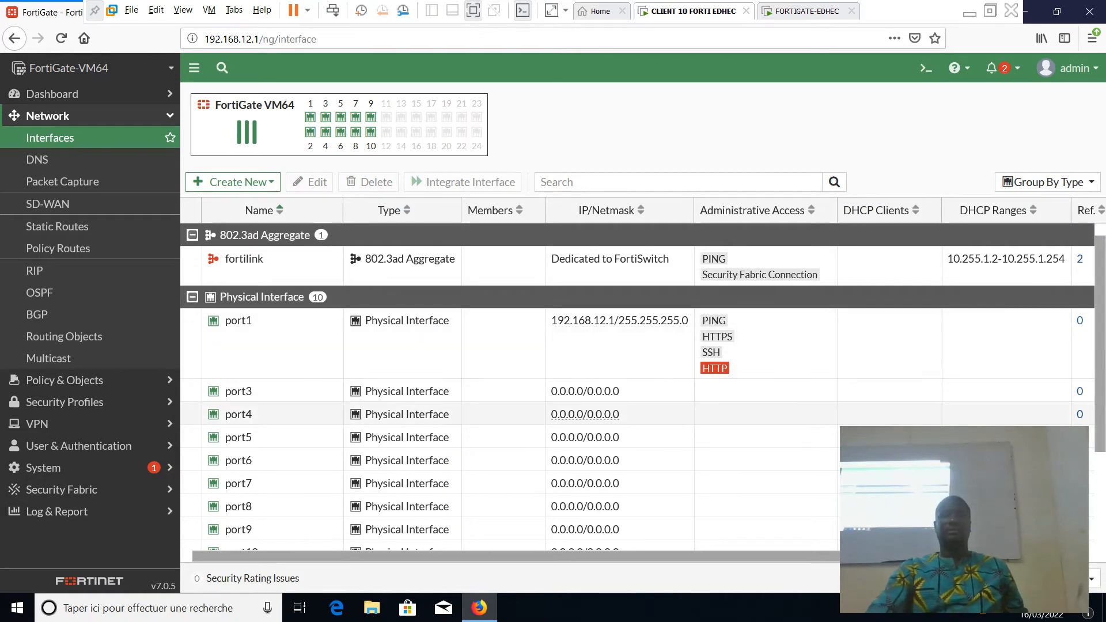
# - Edit the port3 physical interface, giving it the alias WAN_ORG and the role WAN
pyautogui.scroll(-3, 597, 414)
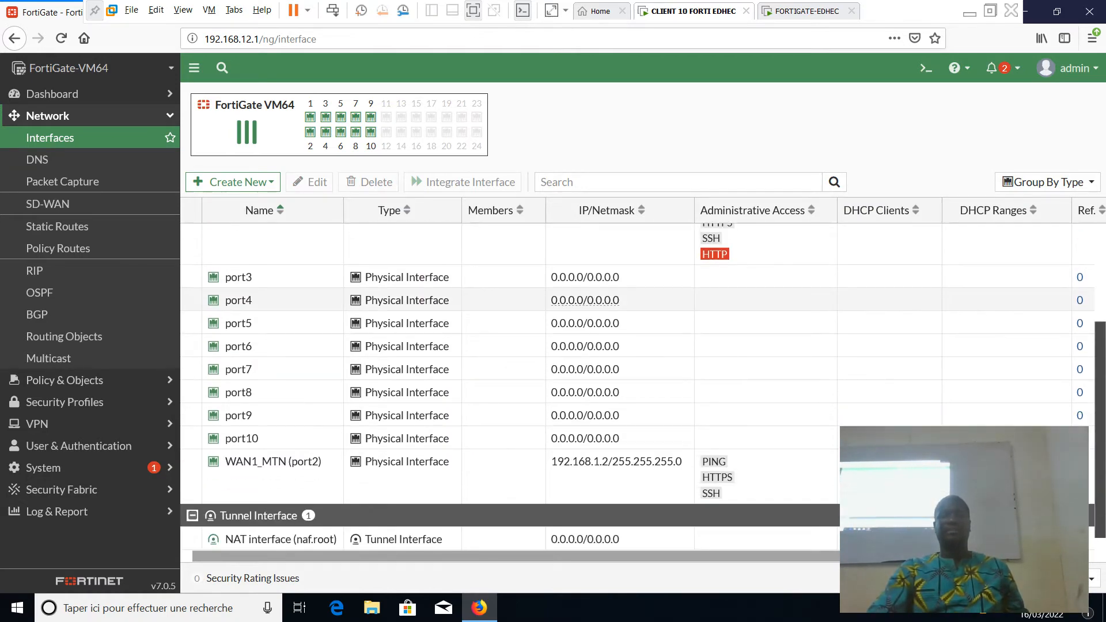
pyautogui.scroll(3, 596, 414)
pyautogui.scroll(-3, 585, 414)
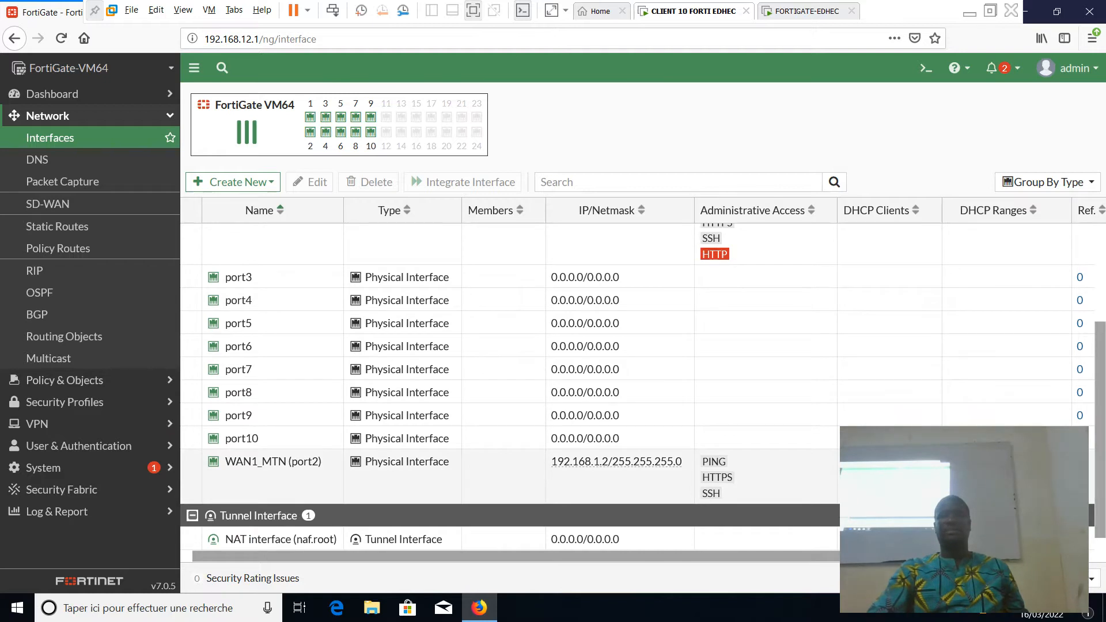
pyautogui.scroll(3, 586, 414)
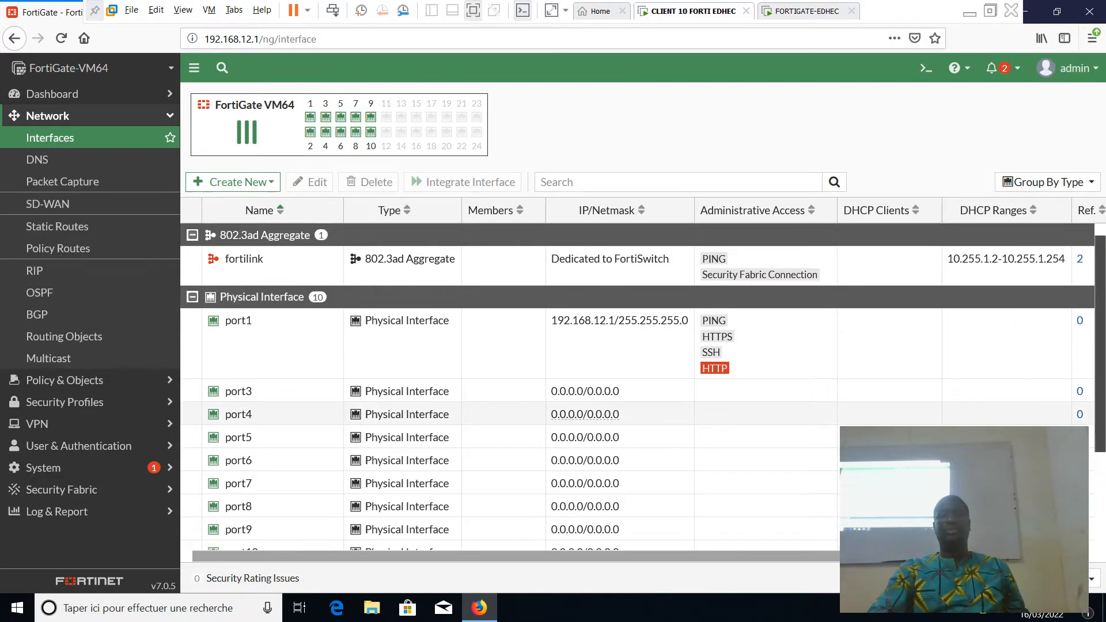
pyautogui.click(585, 391)
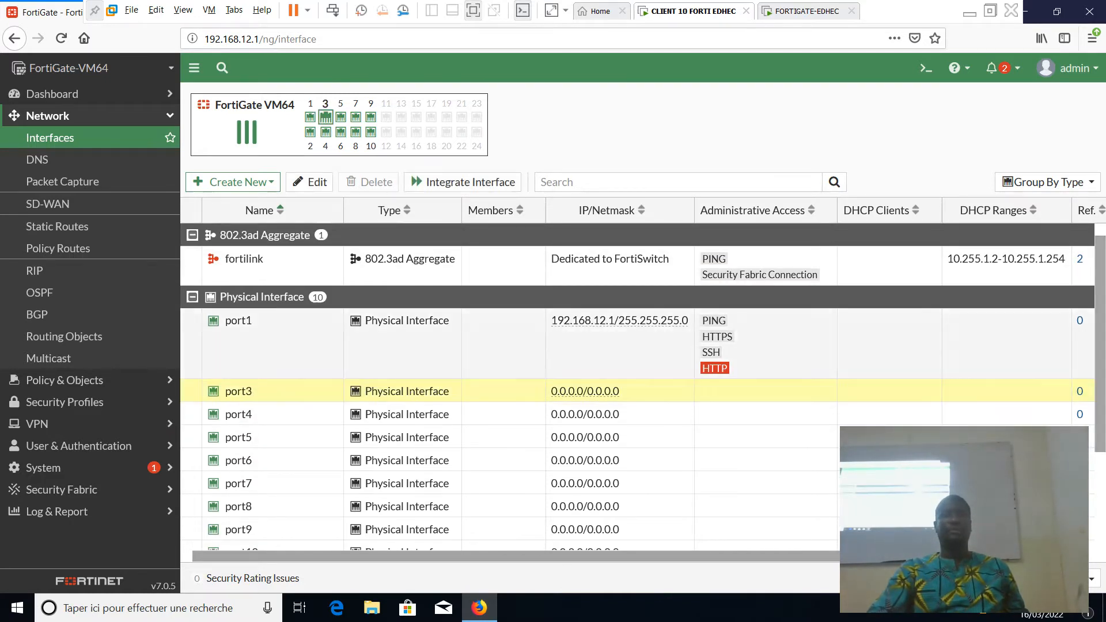
pyautogui.click(309, 182)
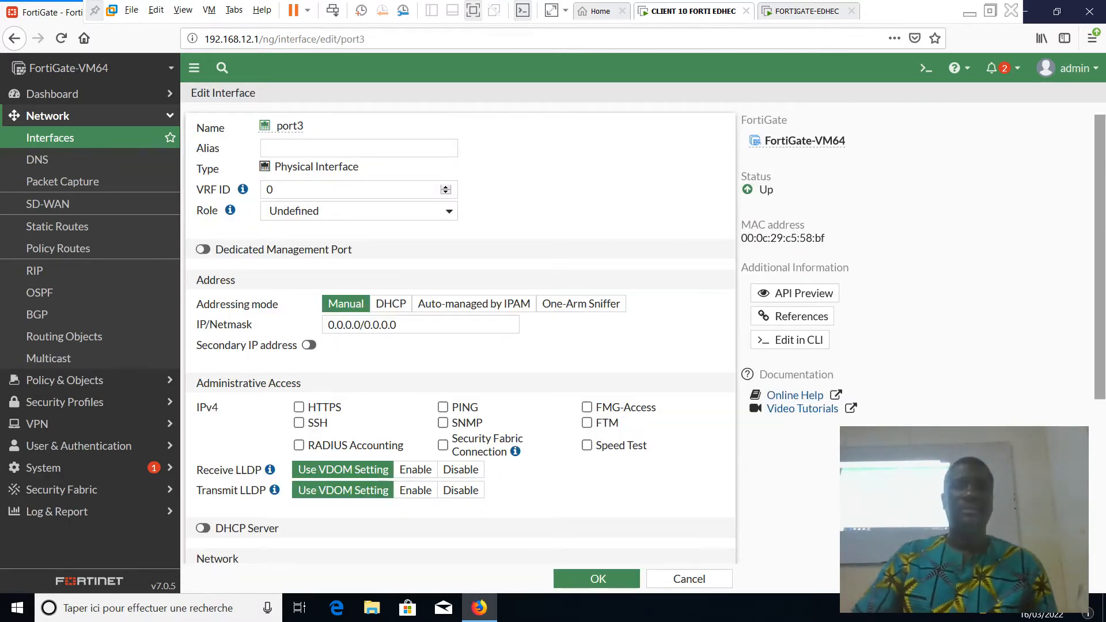
pyautogui.click(359, 148)
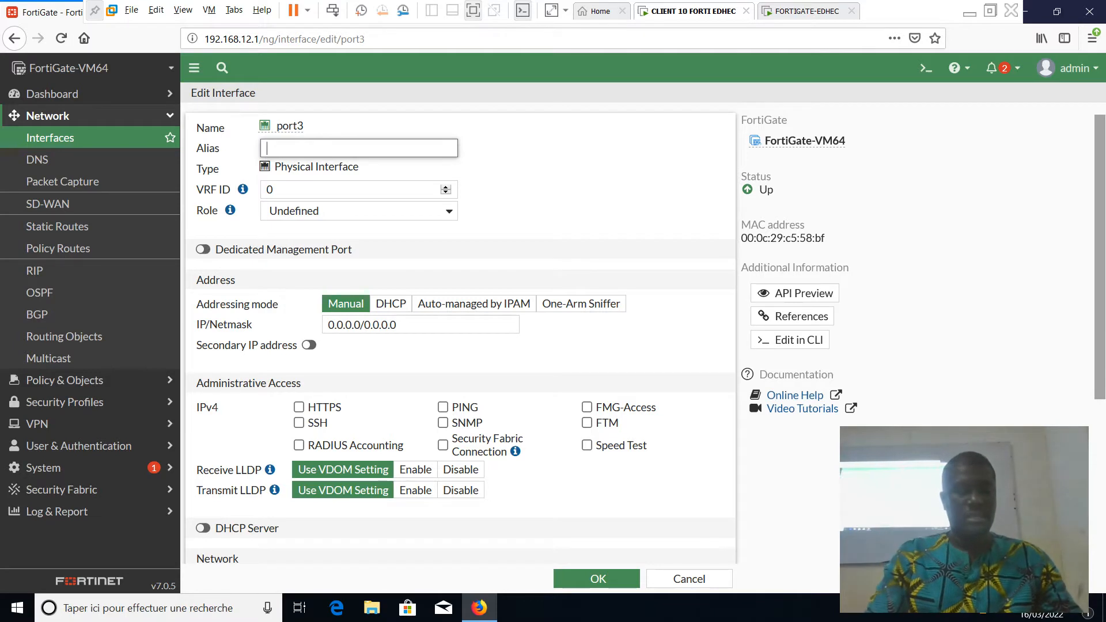
pyautogui.write('WAN')
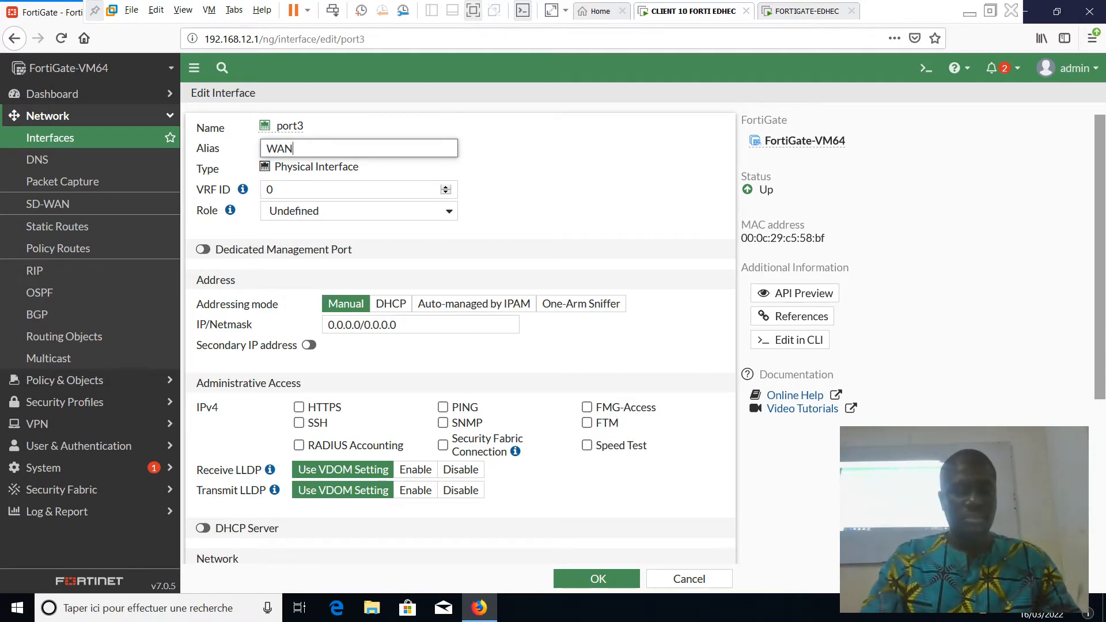
pyautogui.write('_')
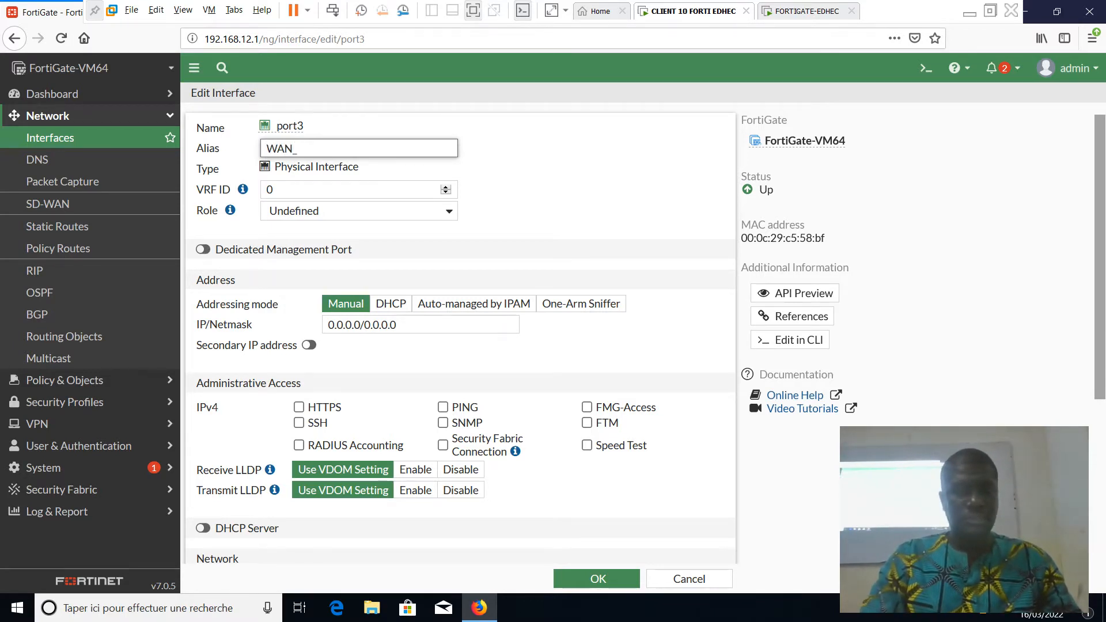
pyautogui.write('ORG')
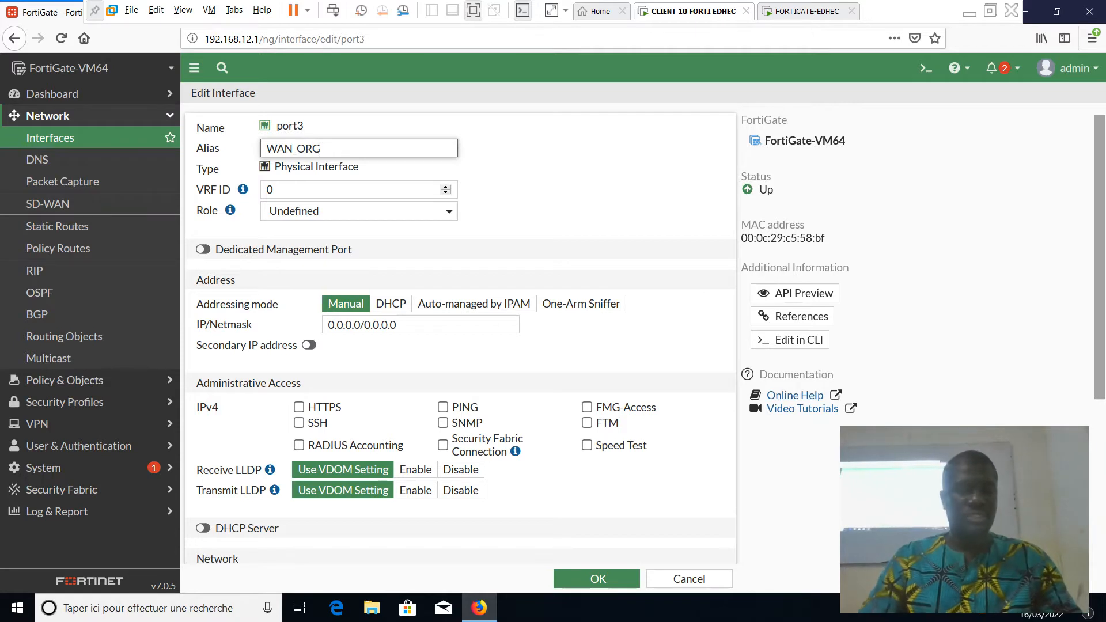
pyautogui.click(359, 211)
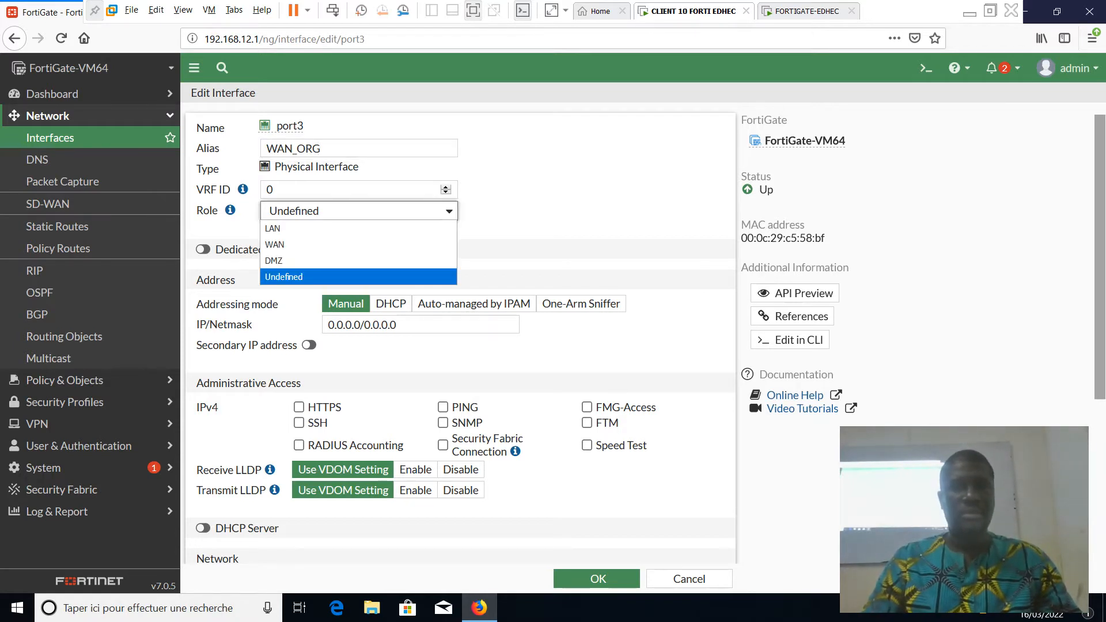
pyautogui.click(346, 244)
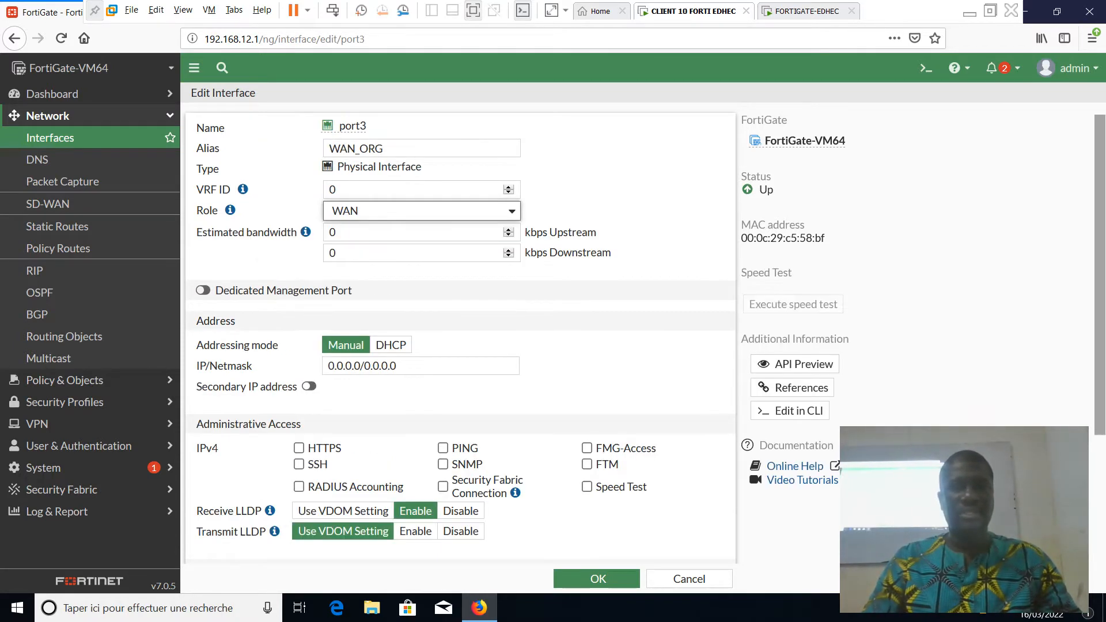
# - Set port3's manual IP address and netmask to 192.168.2.2/255.255.255.0
pyautogui.moveTo(360, 367); pyautogui.dragTo(327, 366)
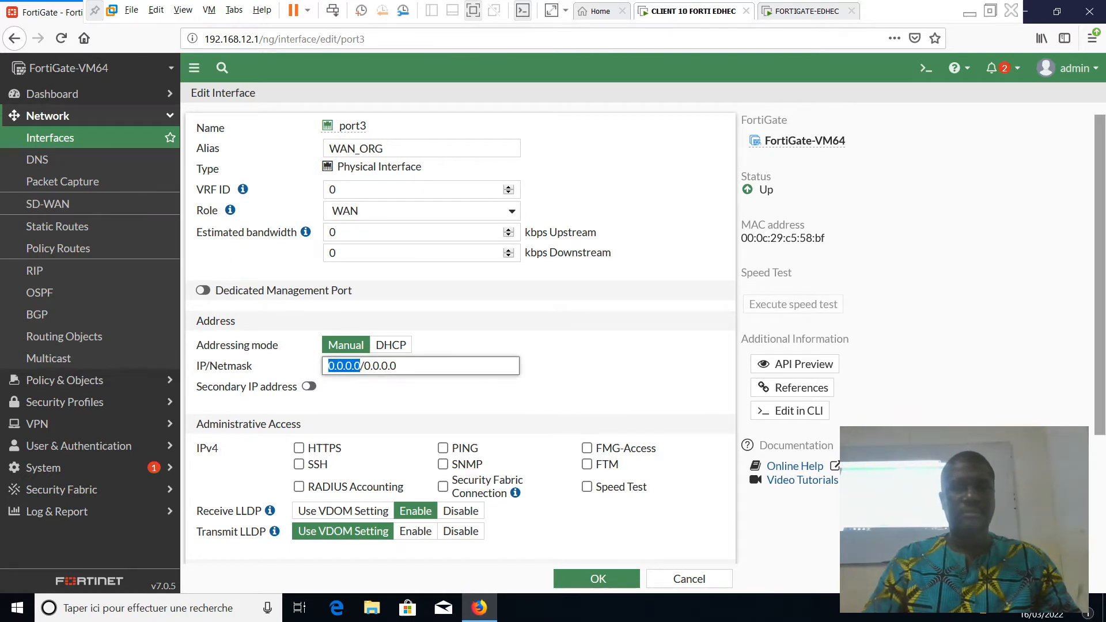
pyautogui.write('192.168.')
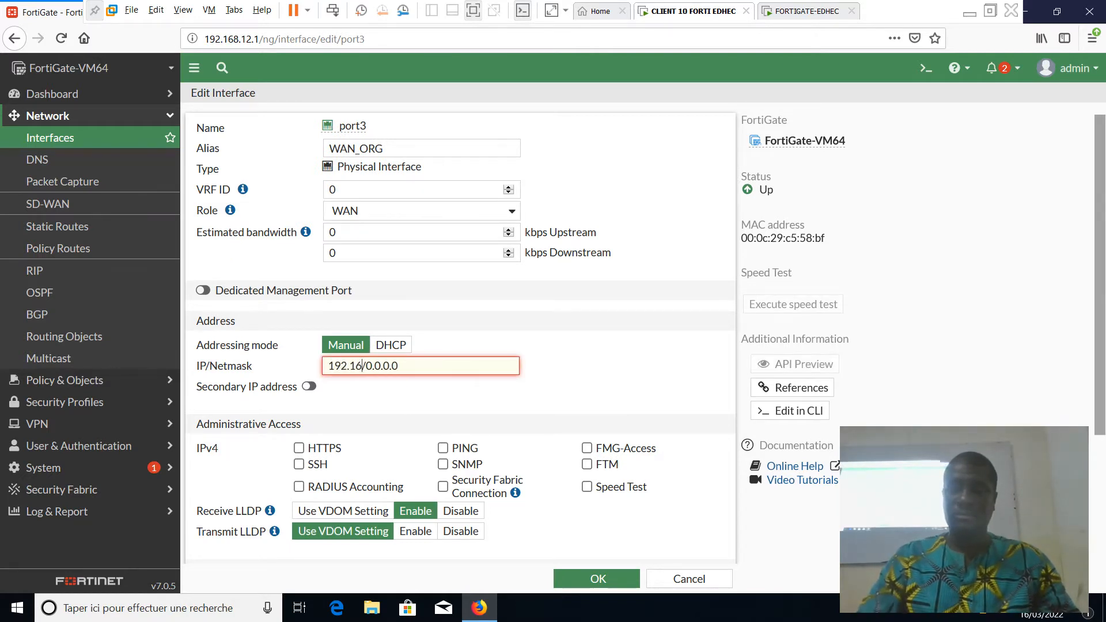
pyautogui.write('2.2')
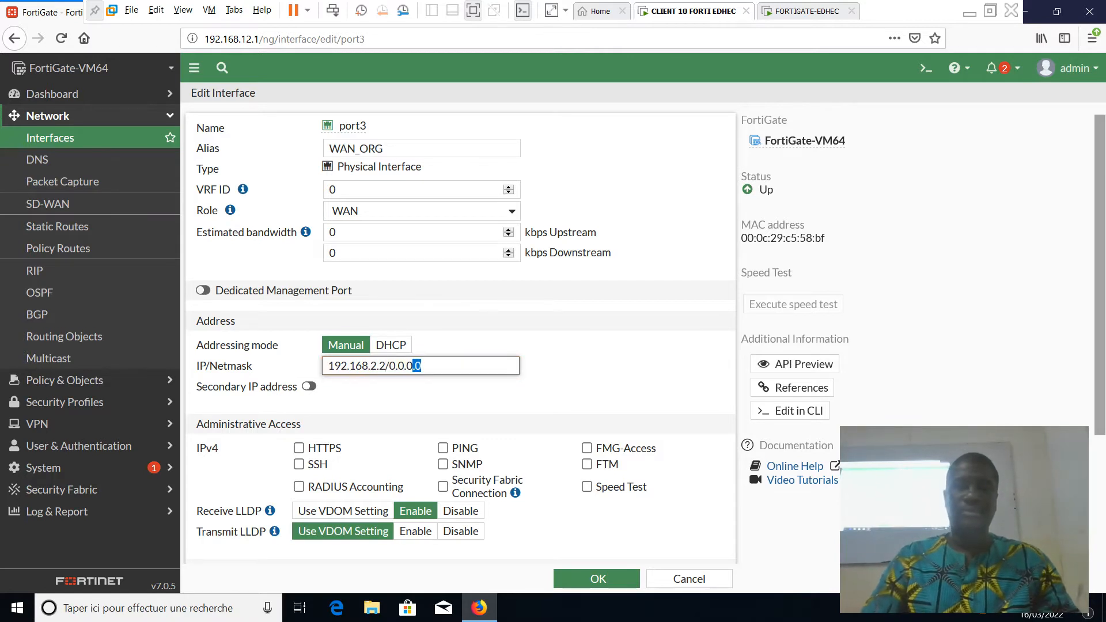
pyautogui.hotkey('shift', 'Left')
pyautogui.hotkey('shift', 'Left')
pyautogui.hotkey('shift', 'Left')
pyautogui.hotkey('shift', 'Left')
pyautogui.hotkey('shift', 'Left')
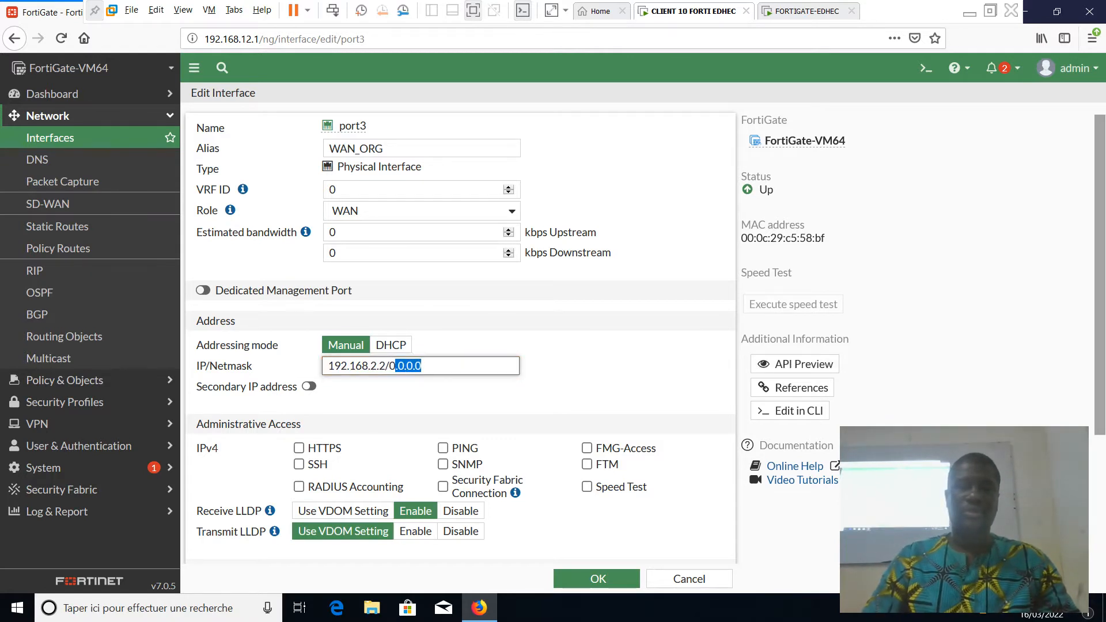
pyautogui.write('255.255')
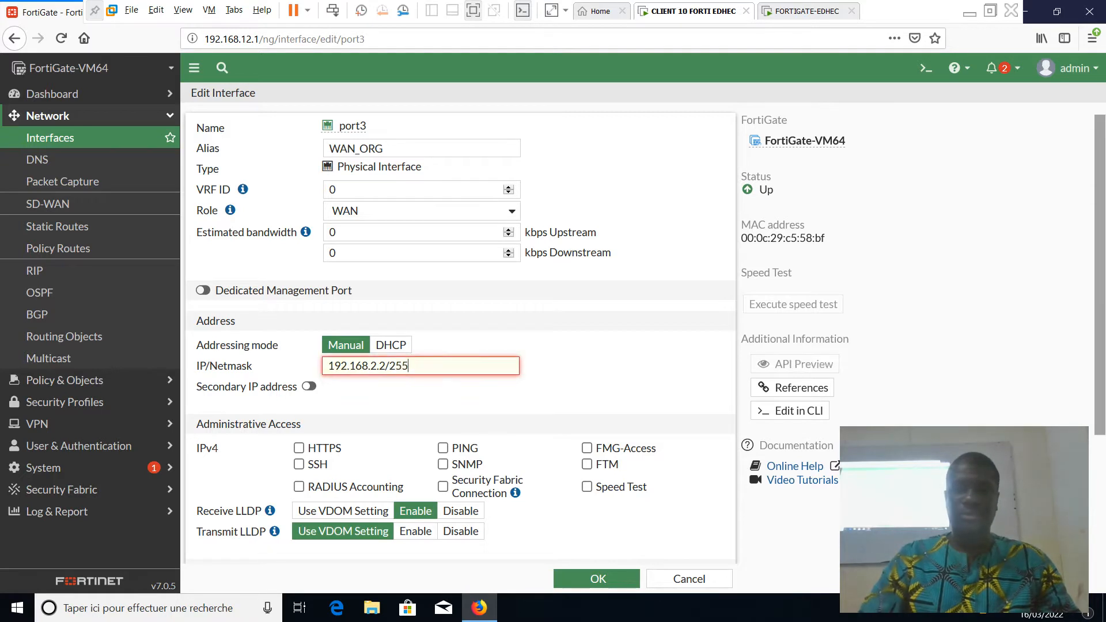
pyautogui.write('255.255')
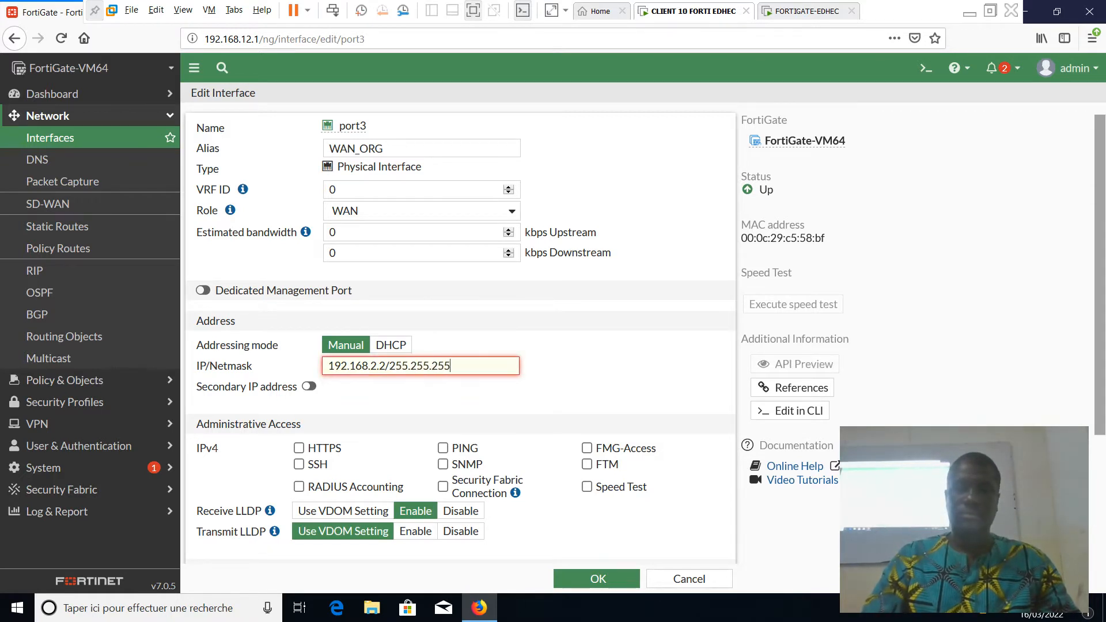
pyautogui.write('.0')
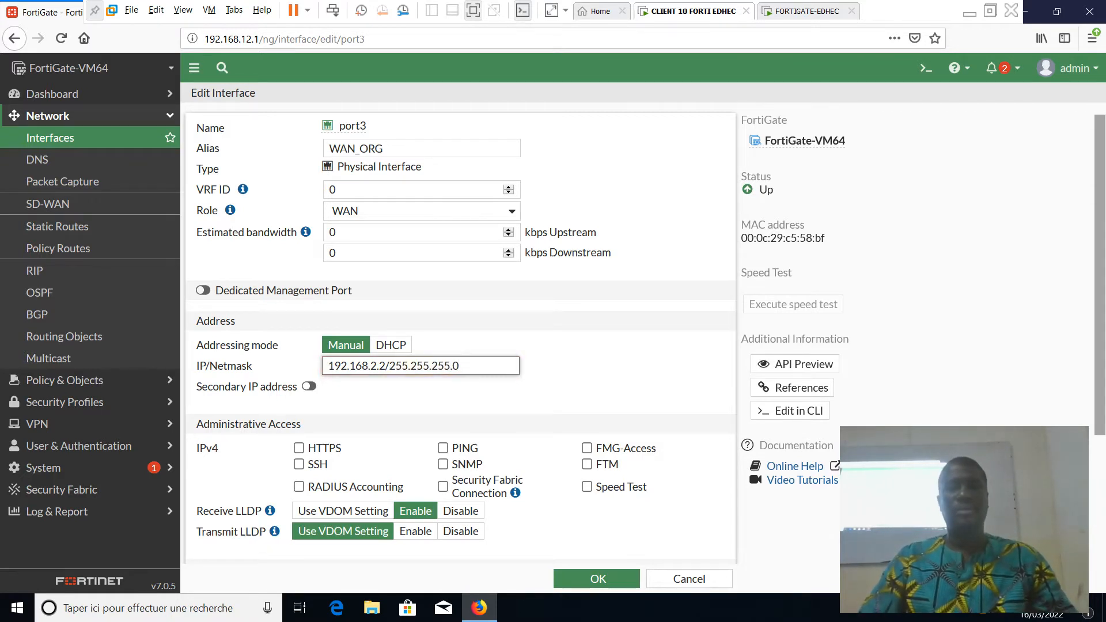
# - Allow HTTPS, SSH and PING administrative access on port3 and save the interface
pyautogui.click(298, 449)
pyautogui.click(298, 464)
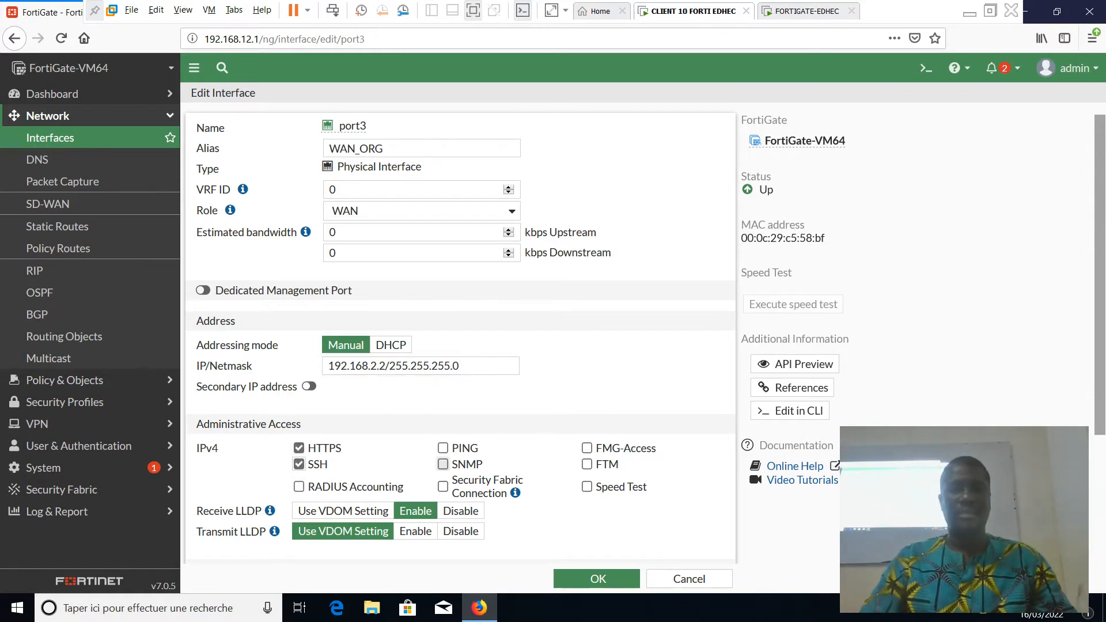
pyautogui.click(443, 448)
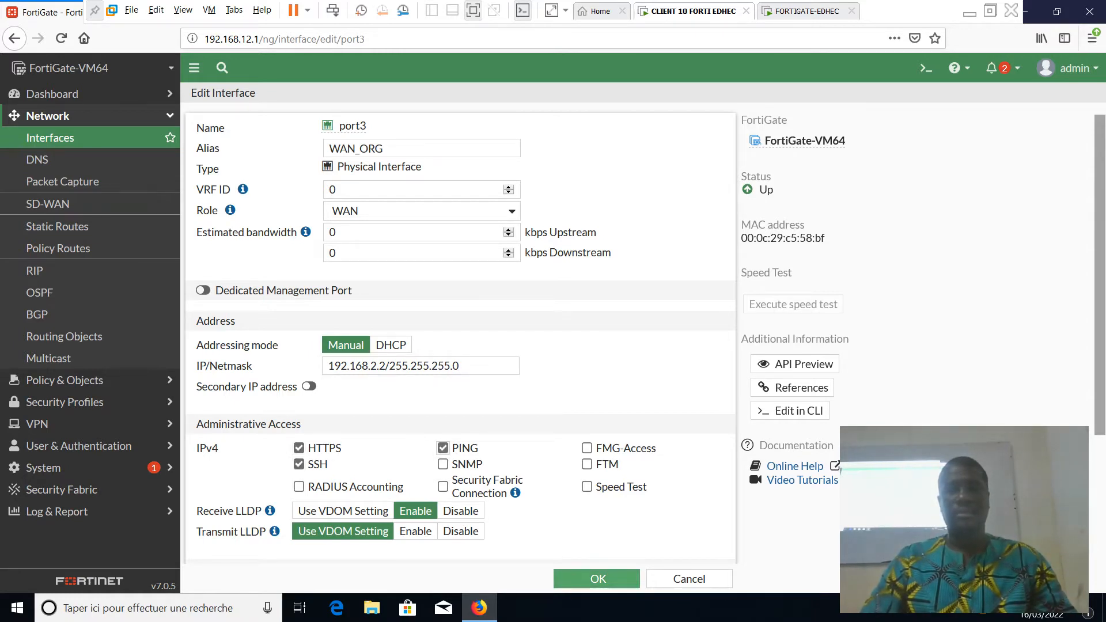
pyautogui.click(576, 578)
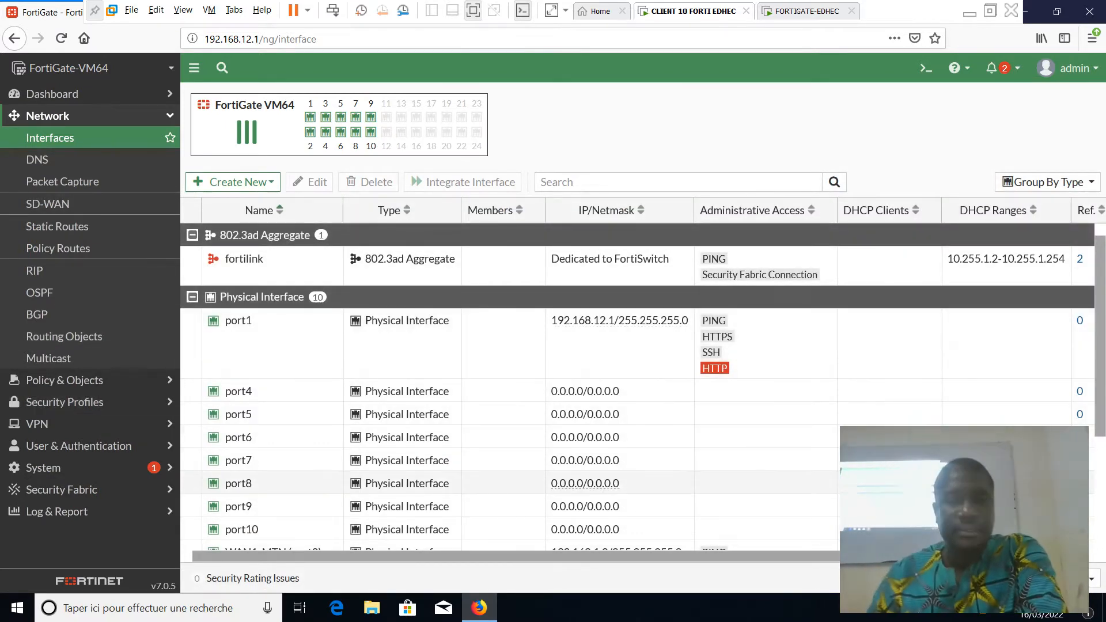
# - Check the port2 and port3 entries in the interface list, and open the virtual-wan-link SD-WAN zone for editing
pyautogui.scroll(-3, 584, 360)
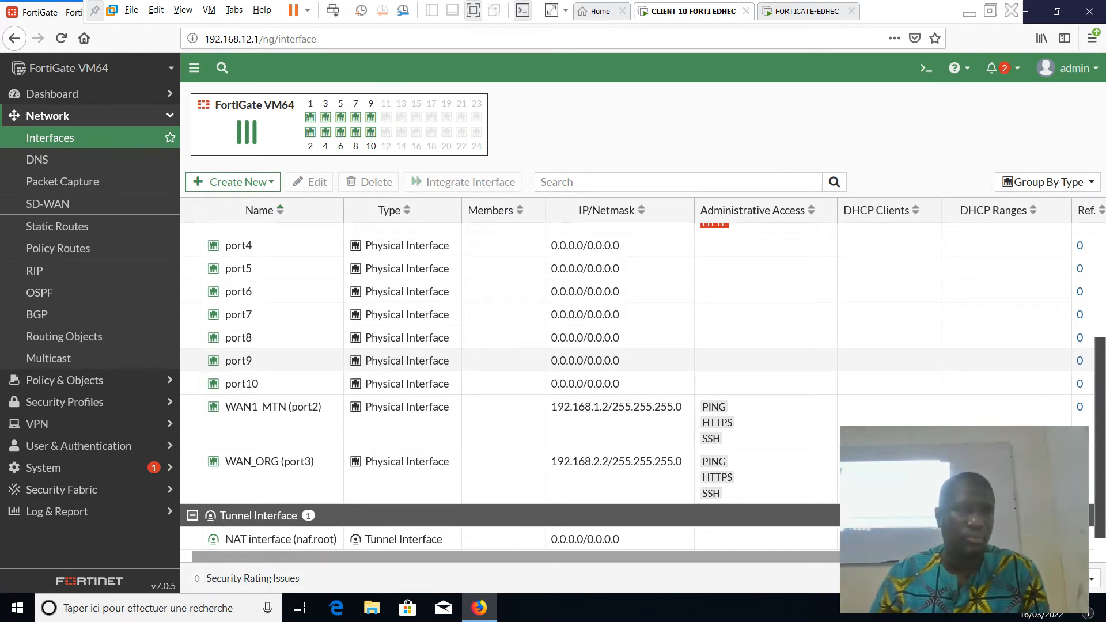
pyautogui.scroll(1, 584, 360)
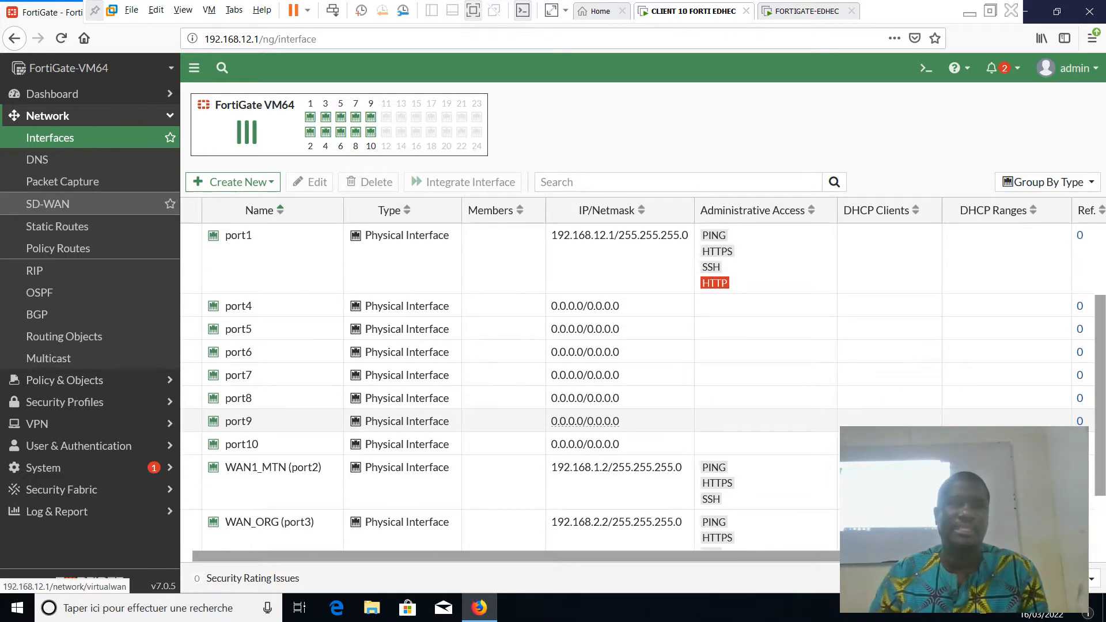
pyautogui.click(48, 204)
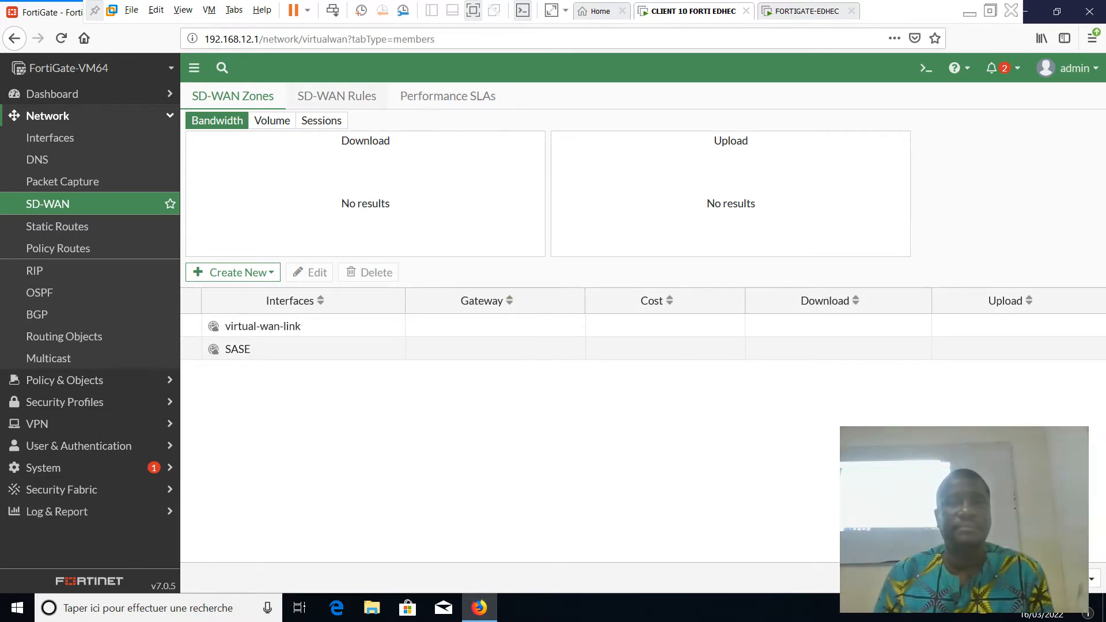
pyautogui.click(262, 326)
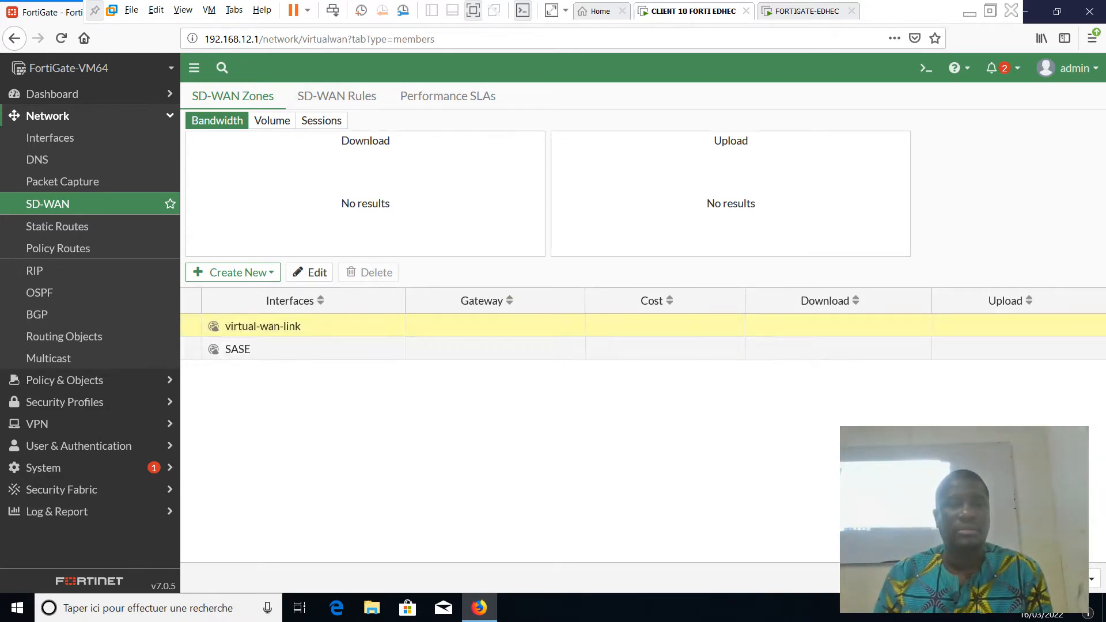
pyautogui.click(309, 272)
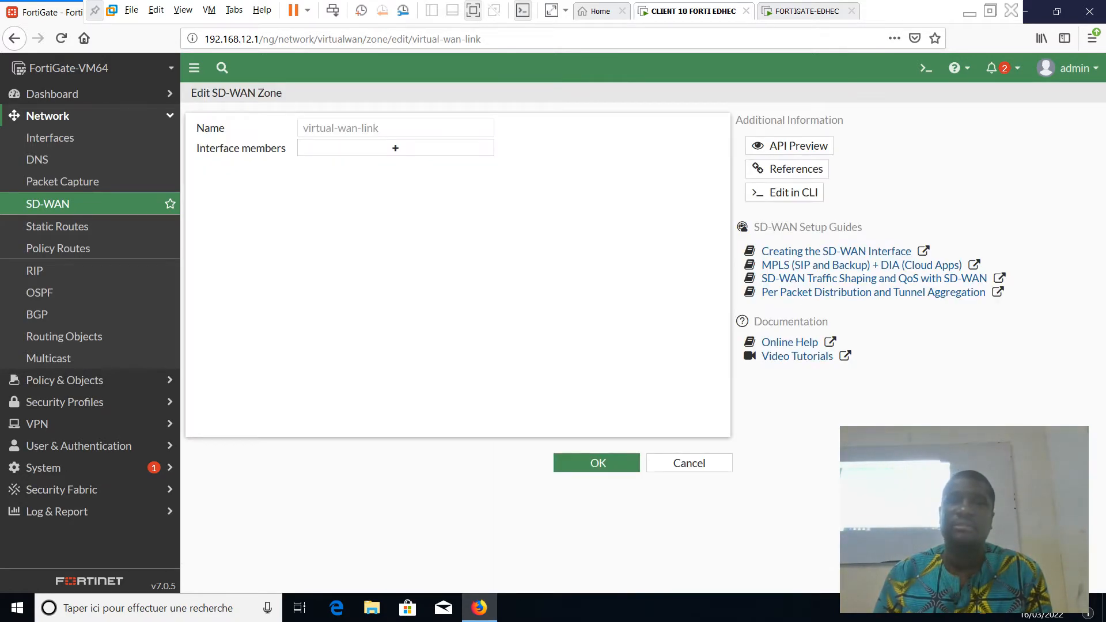
# - Create an SD-WAN member in virtual-wan-link for interface WAN1_MTN (port2) with gateway 192.168.1.1
pyautogui.click(395, 148)
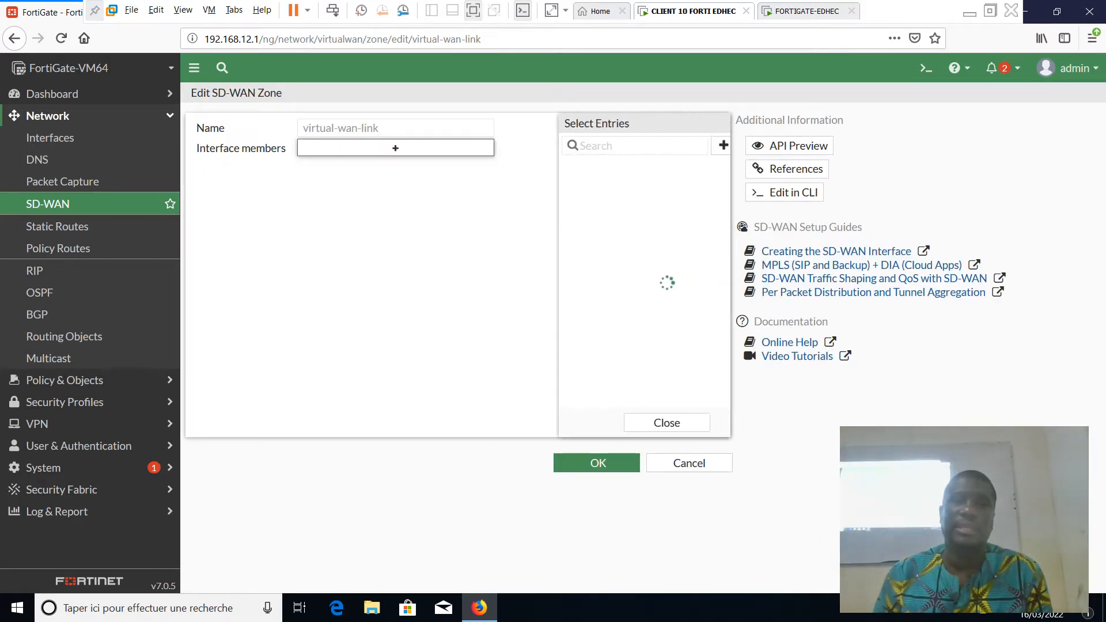
pyautogui.click(697, 146)
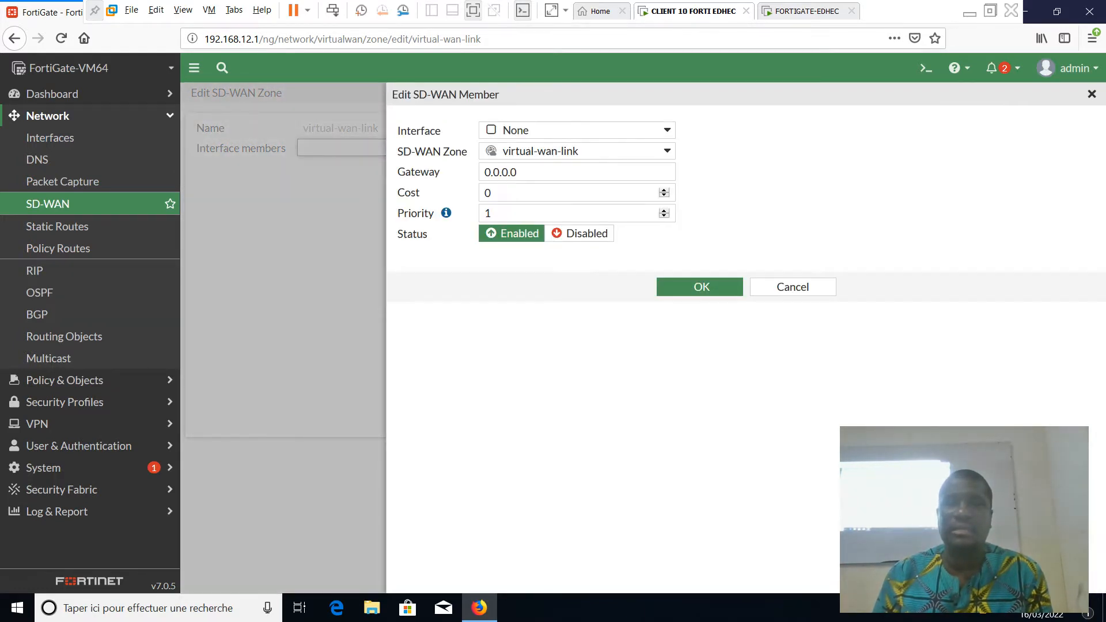
pyautogui.click(577, 130)
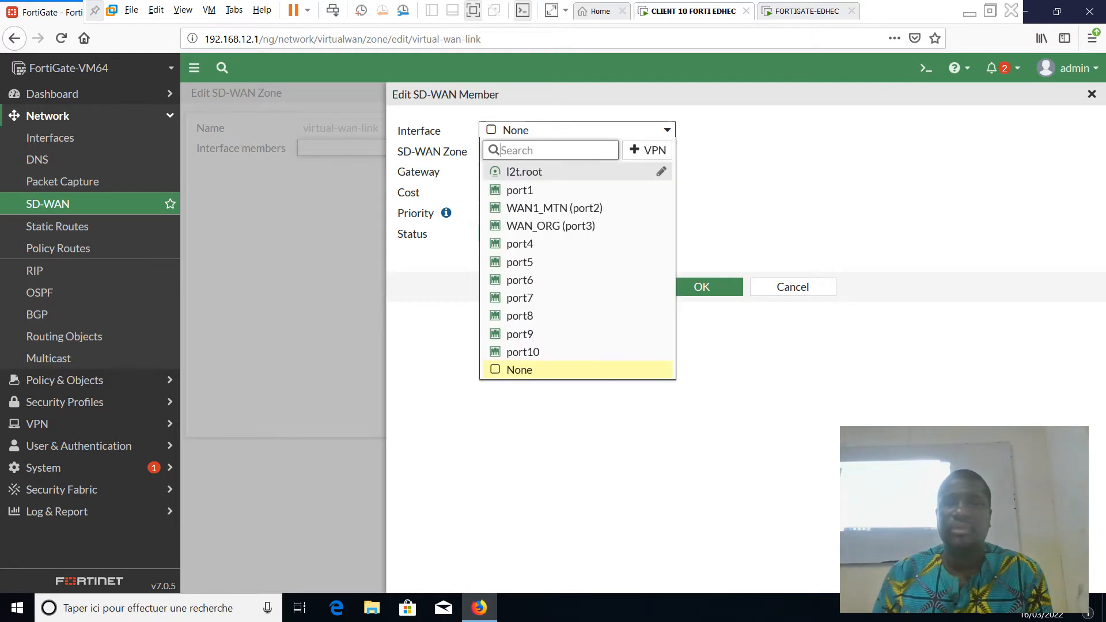
pyautogui.click(554, 208)
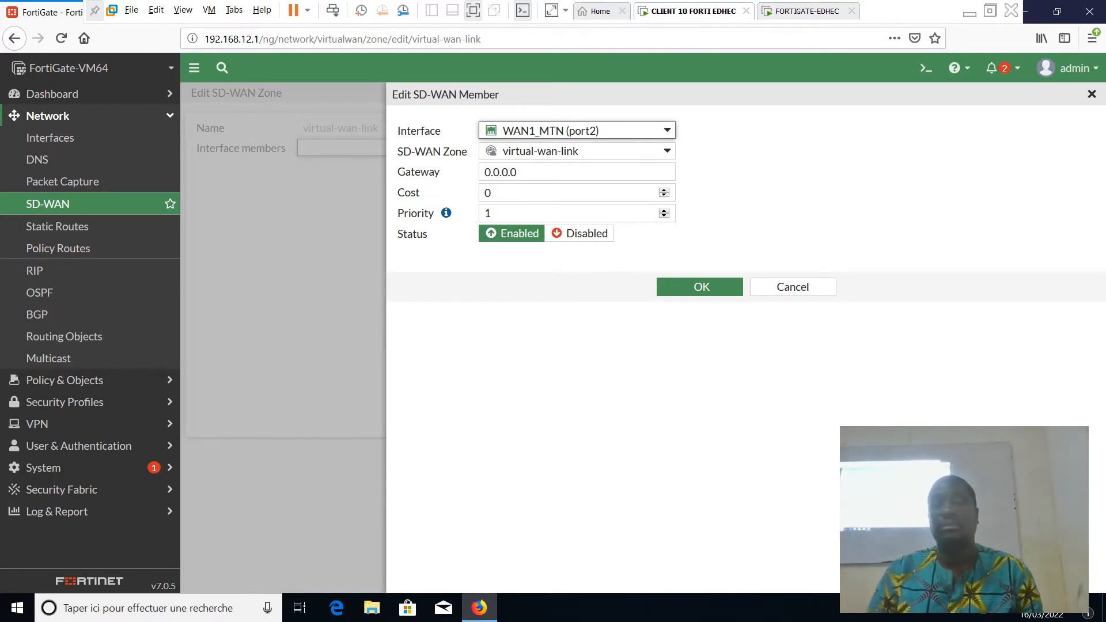
pyautogui.moveTo(520, 173); pyautogui.dragTo(483, 172)
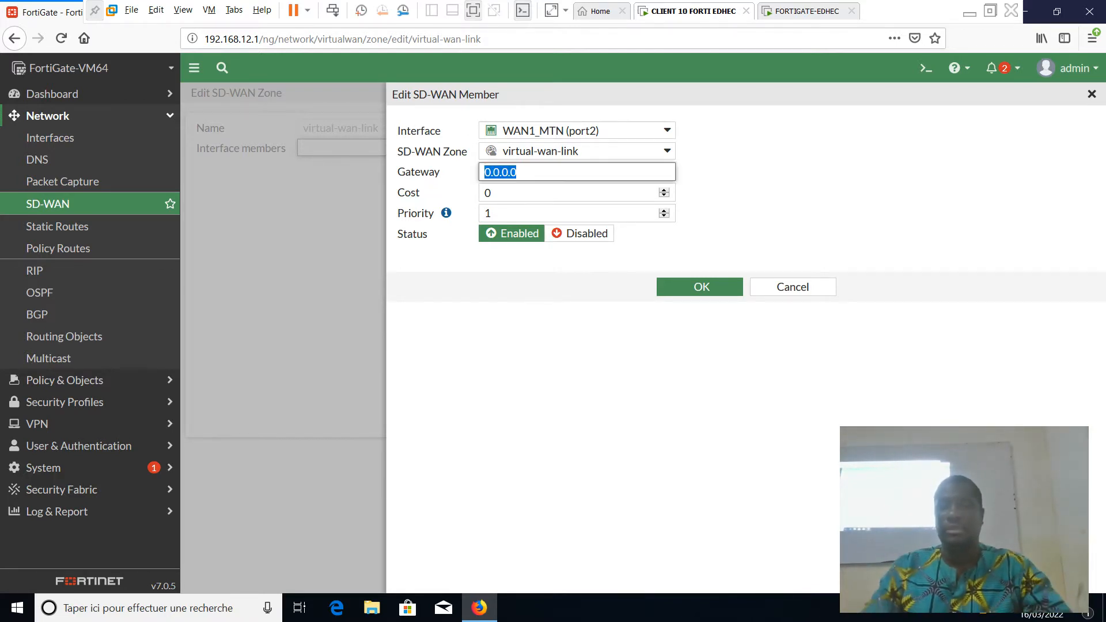
pyautogui.write('192.168')
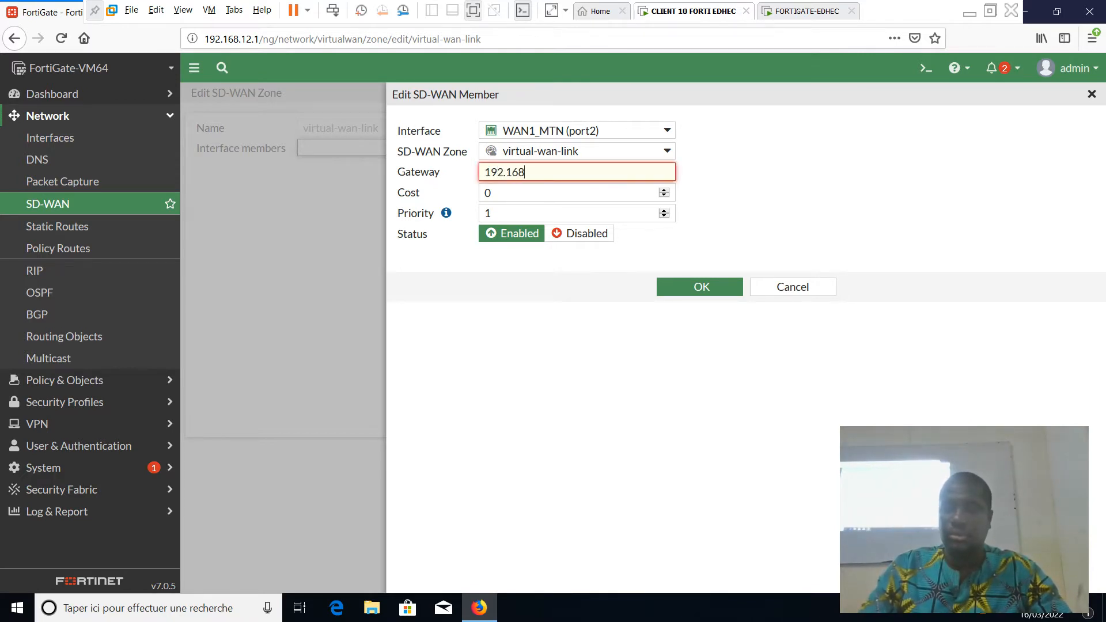
pyautogui.write('.1.1')
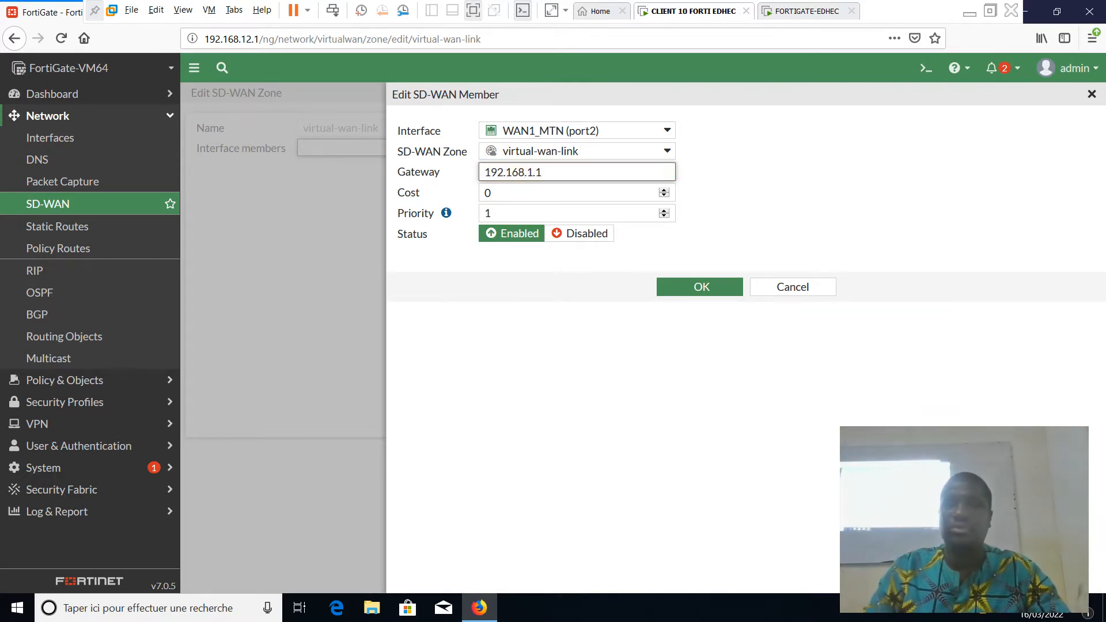
pyautogui.click(700, 287)
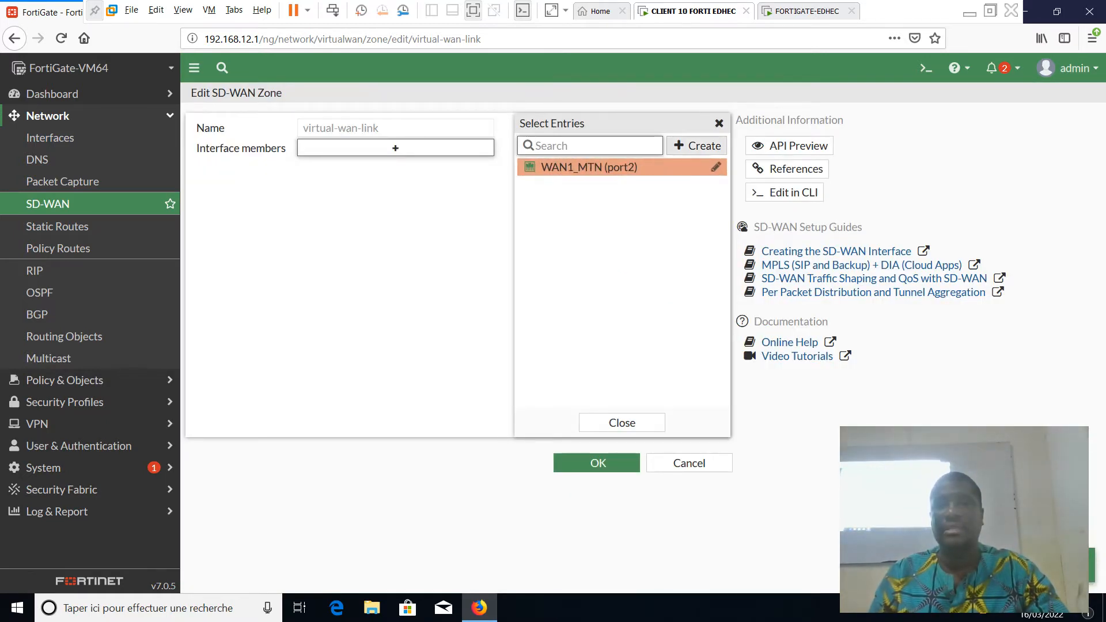
# - Create a second SD-WAN member for interface WAN_ORG (port3) with gateway 192.168.2.1, and save the virtual-wan-link zone
pyautogui.click(698, 146)
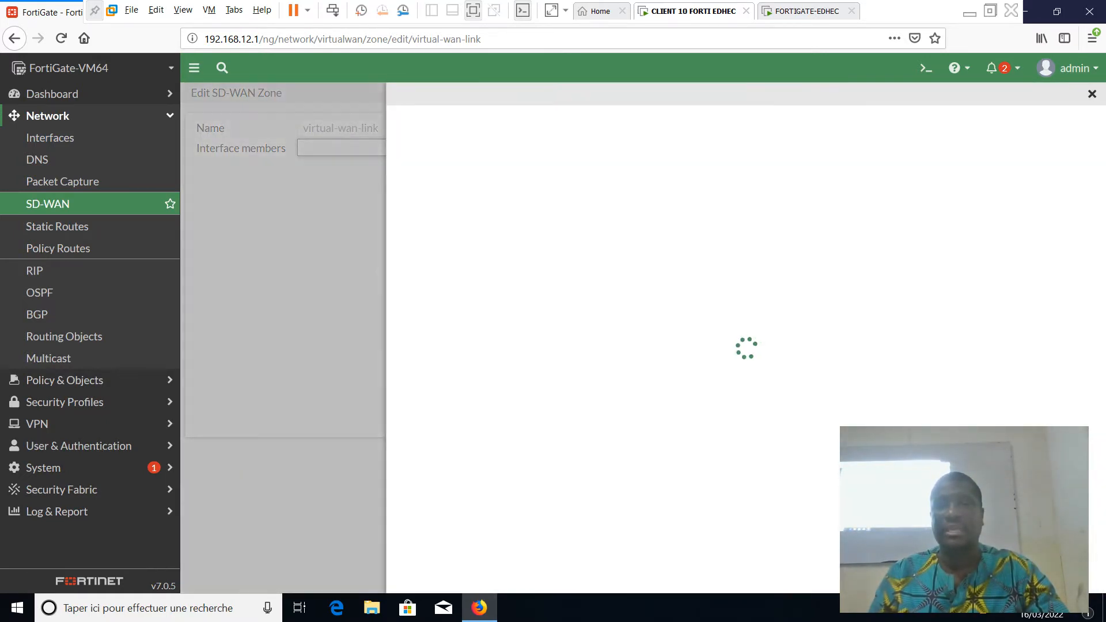
pyautogui.click(576, 130)
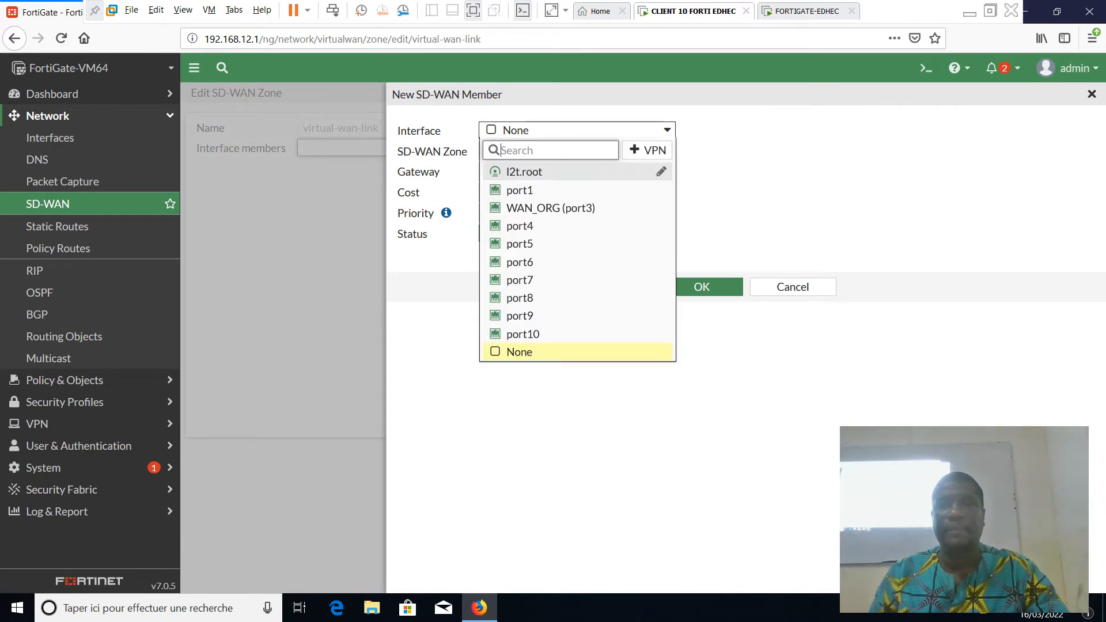
pyautogui.click(550, 208)
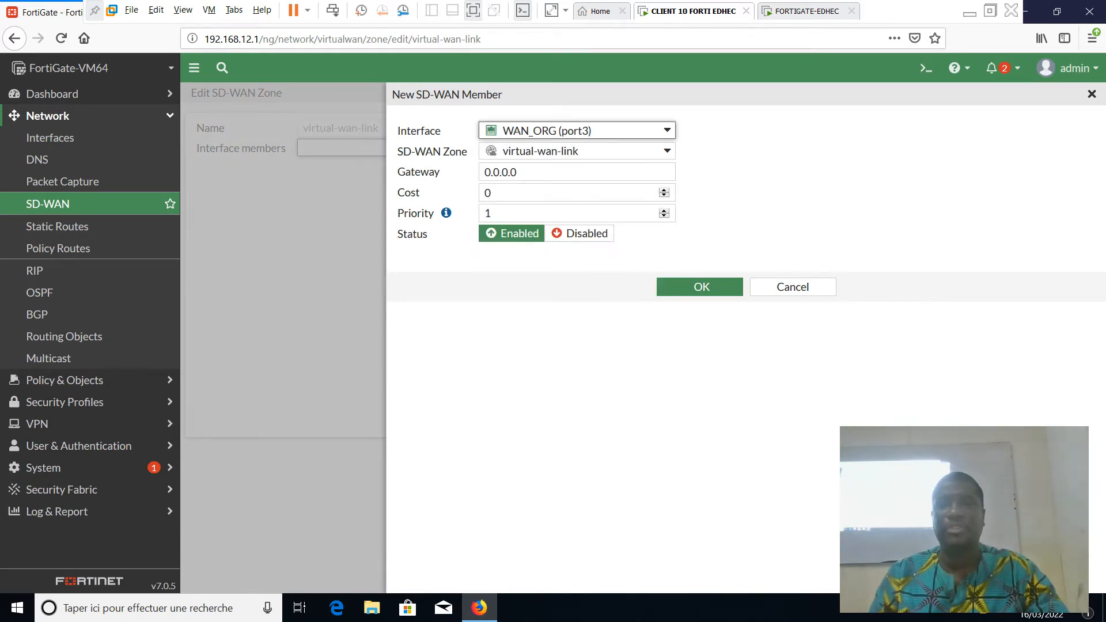
pyautogui.moveTo(519, 172); pyautogui.dragTo(481, 172)
pyautogui.write('1')
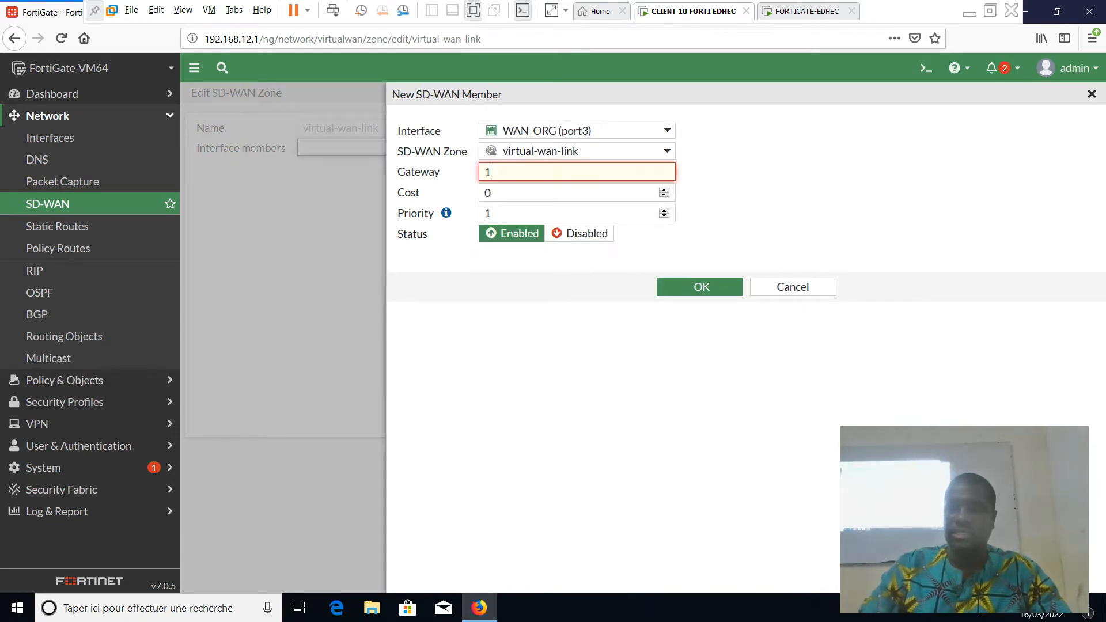
pyautogui.write('92.168.')
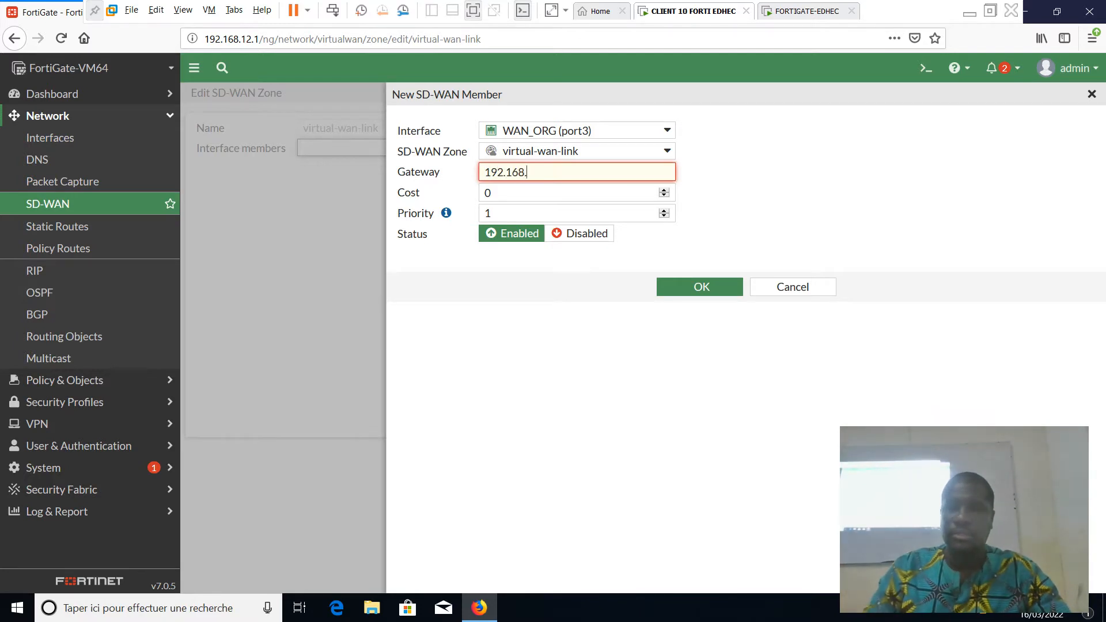
pyautogui.write('2.')
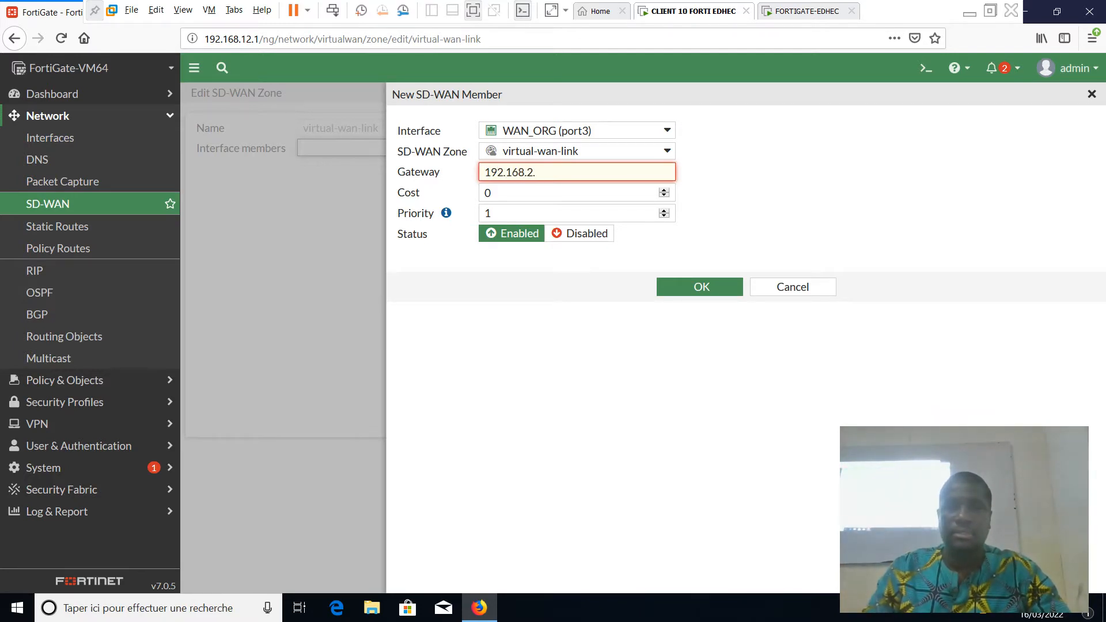
pyautogui.write('1')
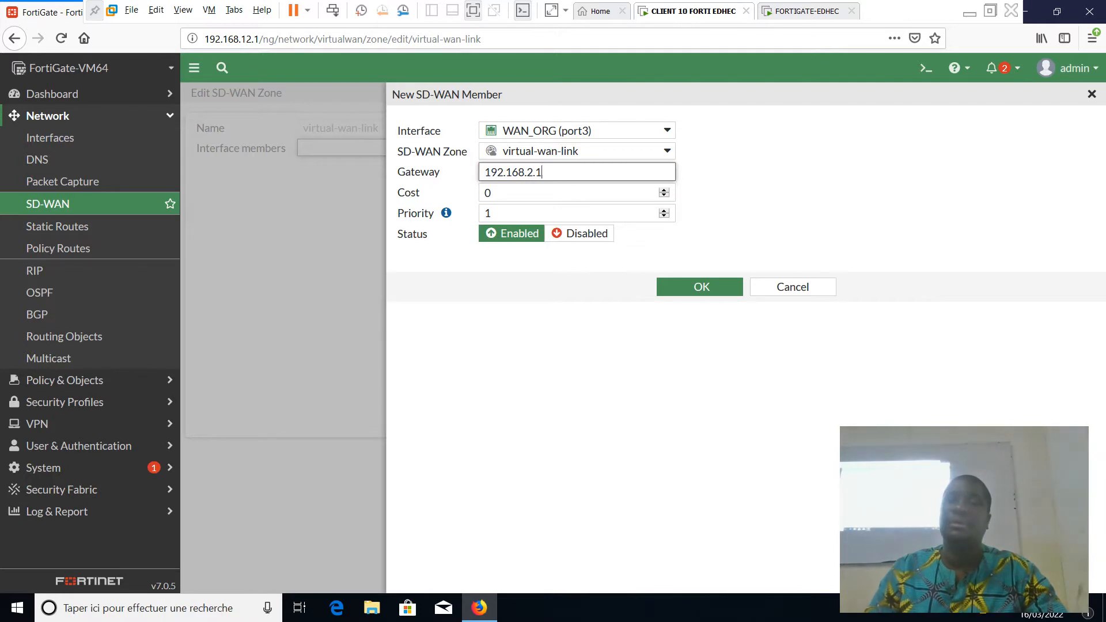
pyautogui.click(699, 286)
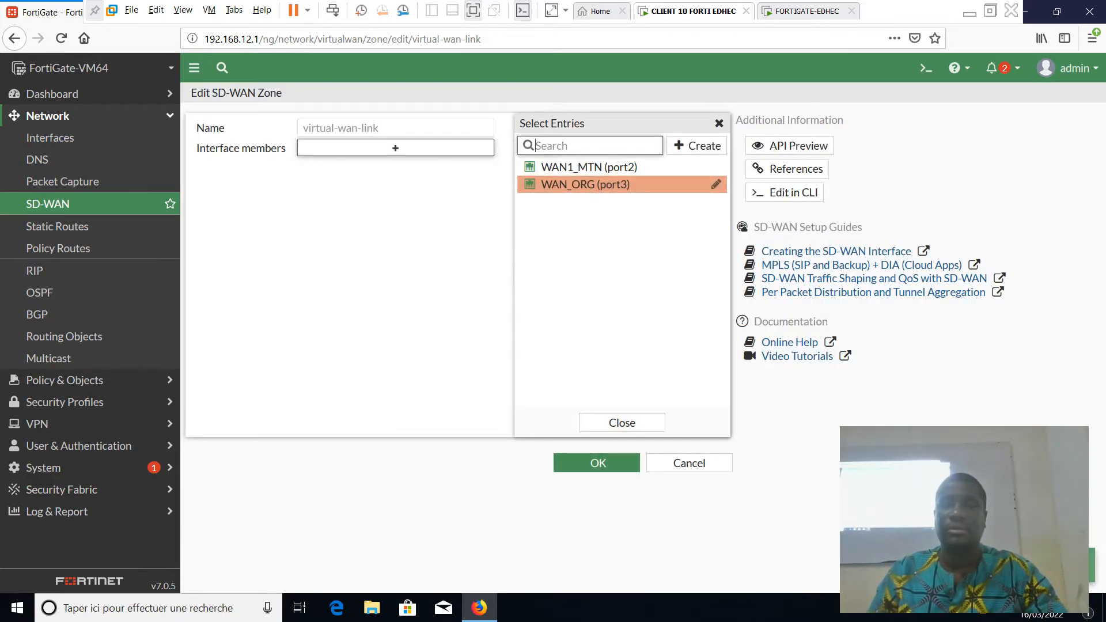
pyautogui.click(622, 423)
pyautogui.click(597, 463)
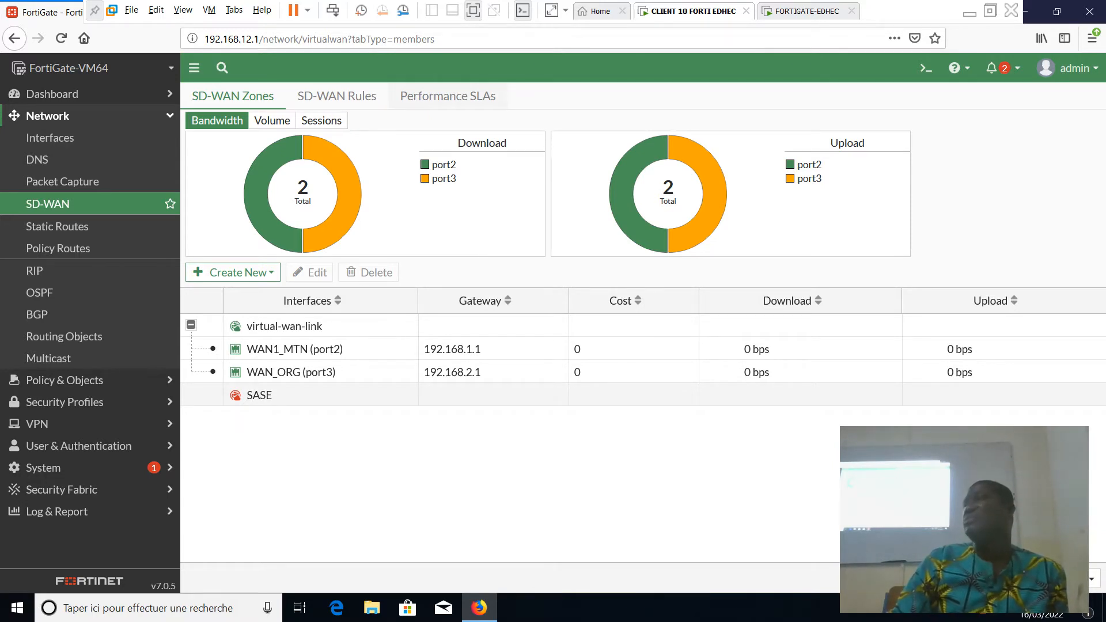
# - Review the virtual-wan-link members, the zone's bandwidth and volume charts, and the list of SD-WAN performance SLAs
pyautogui.click(447, 96)
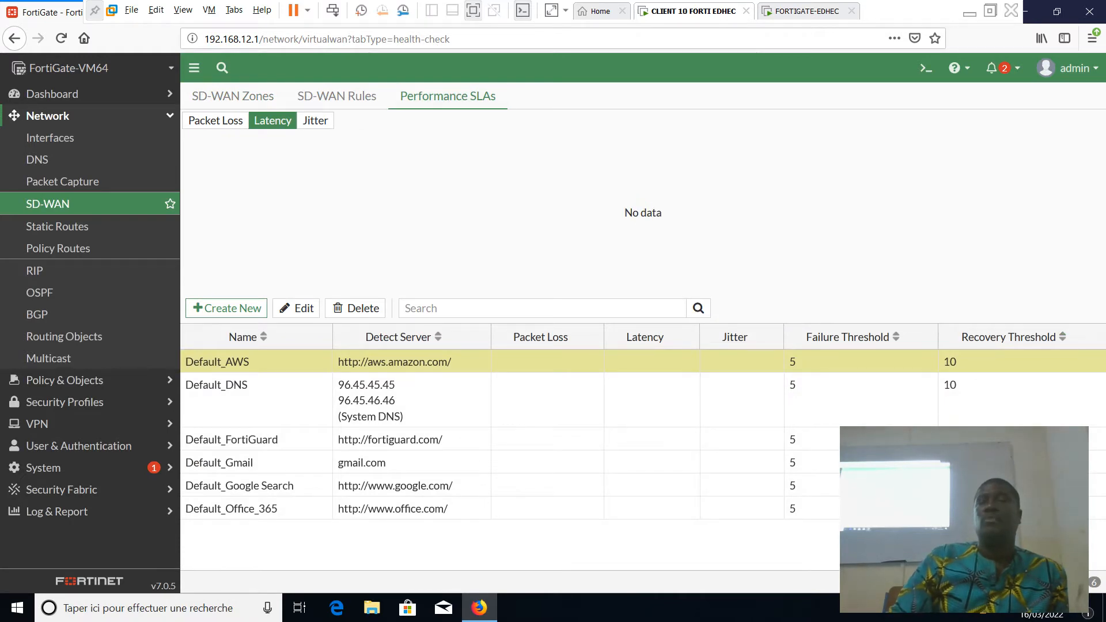
pyautogui.click(233, 96)
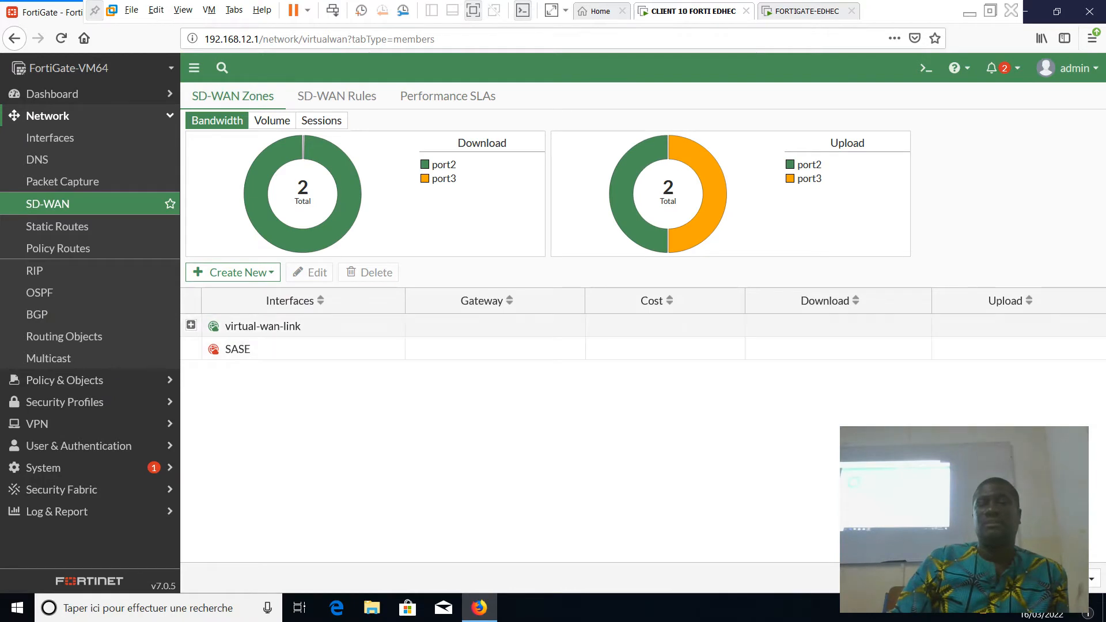
pyautogui.click(192, 326)
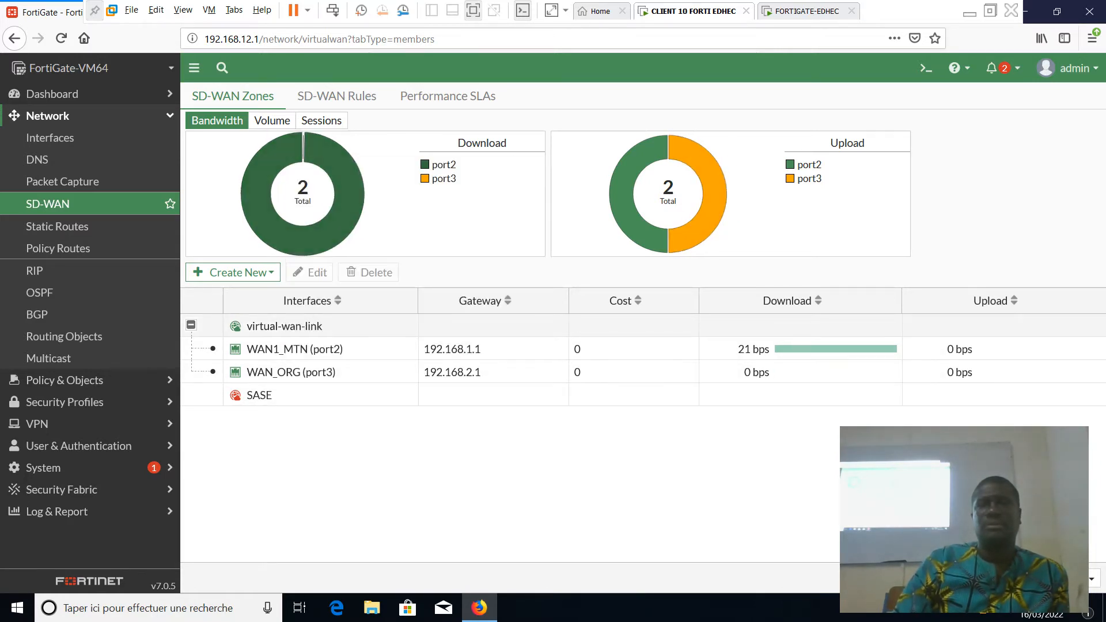
pyautogui.click(273, 121)
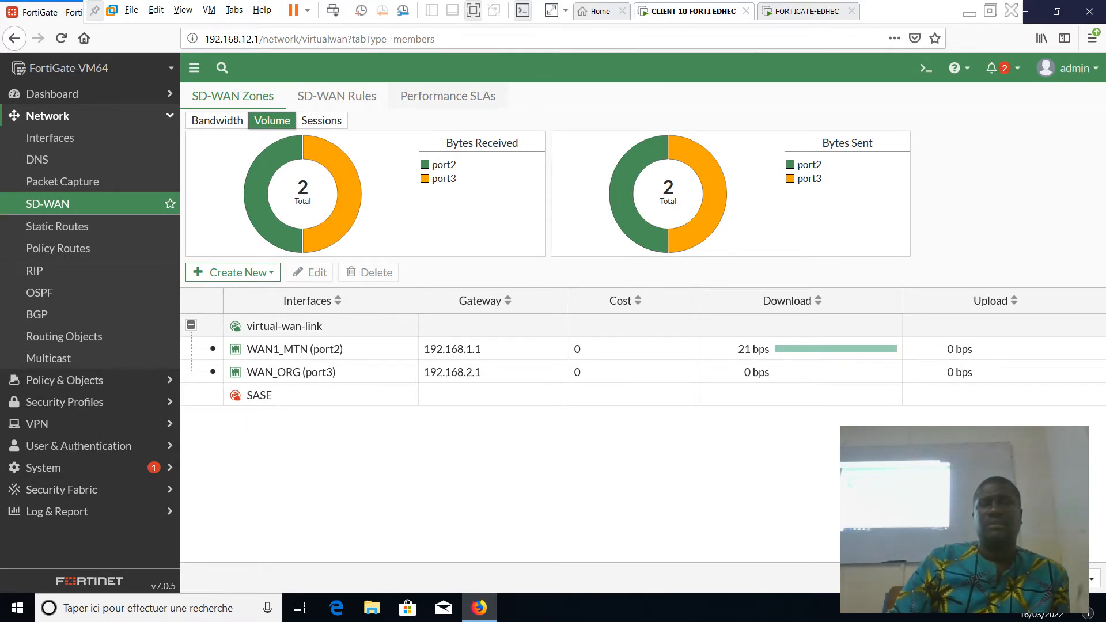
pyautogui.click(448, 97)
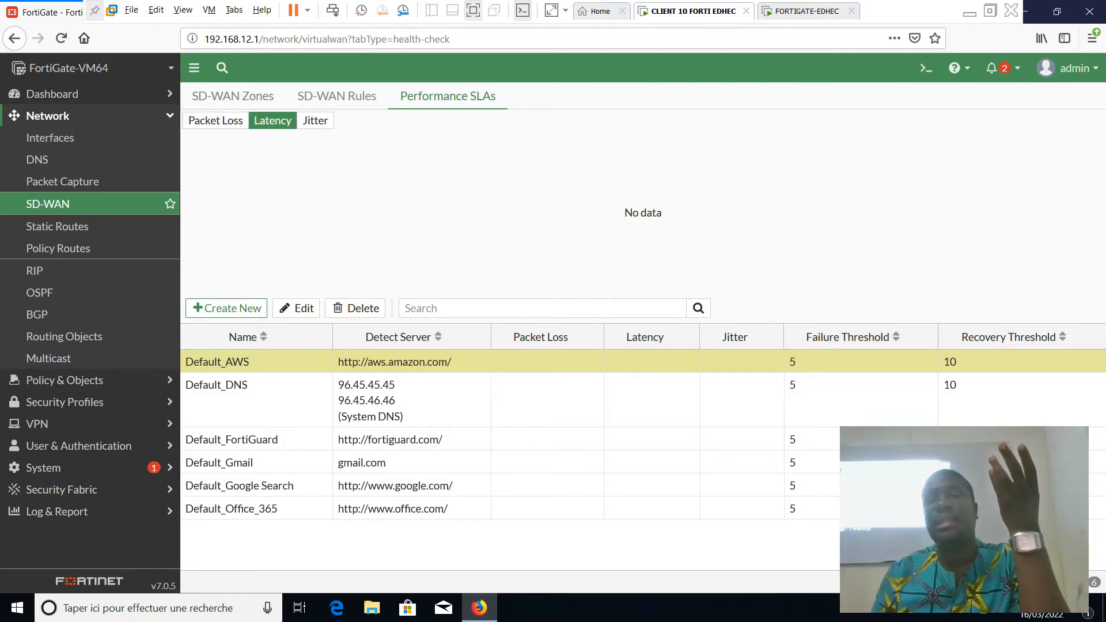
pyautogui.click(296, 308)
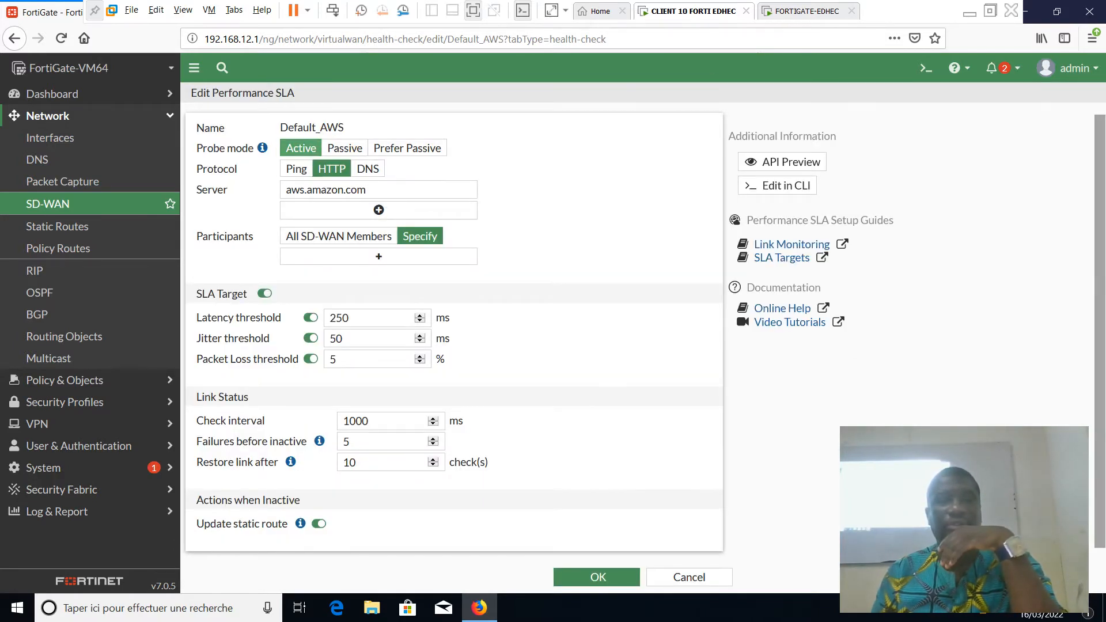
pyautogui.click(297, 169)
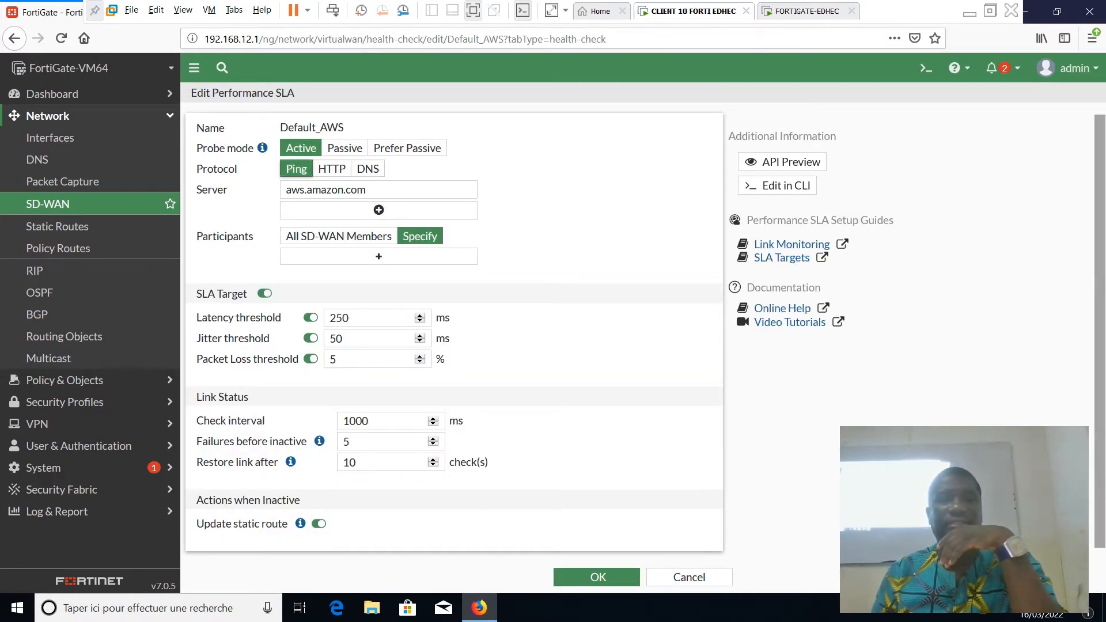
pyautogui.click(688, 577)
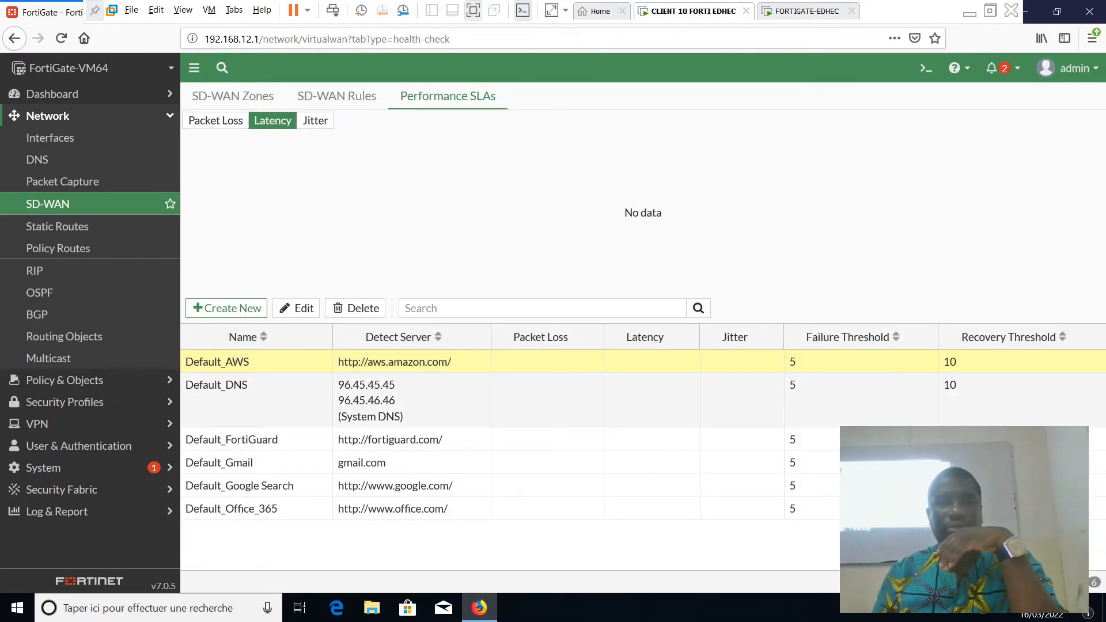
# - Create an active ping performance SLA named ping_DNS_Google for server 8.8.8.8, and check the members of the virtual-wan-link zone
pyautogui.click(226, 308)
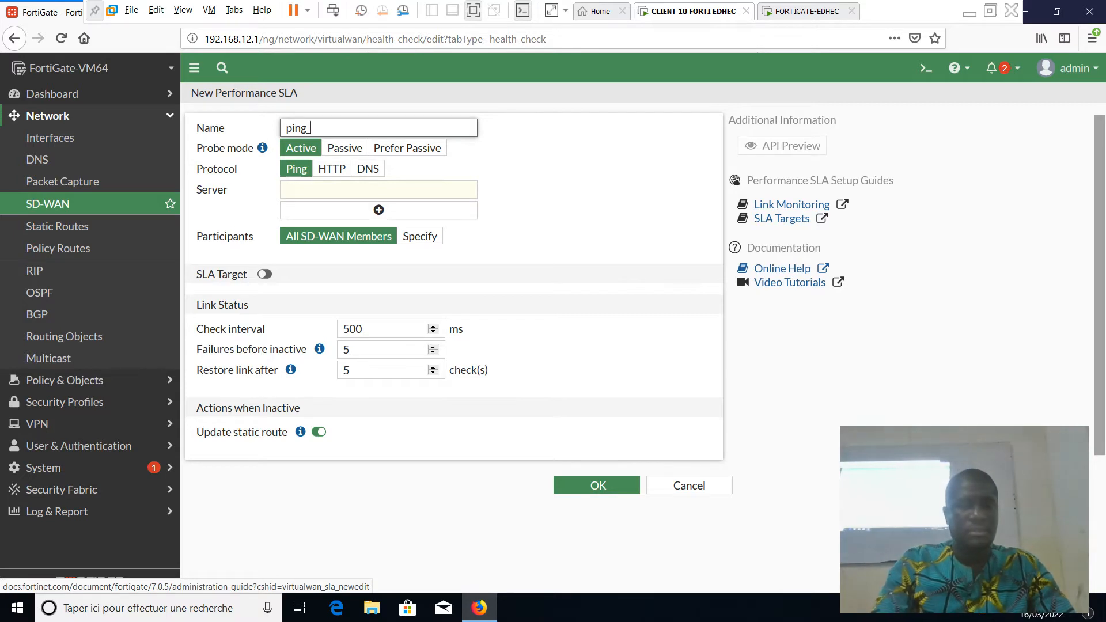
pyautogui.write('NS_')
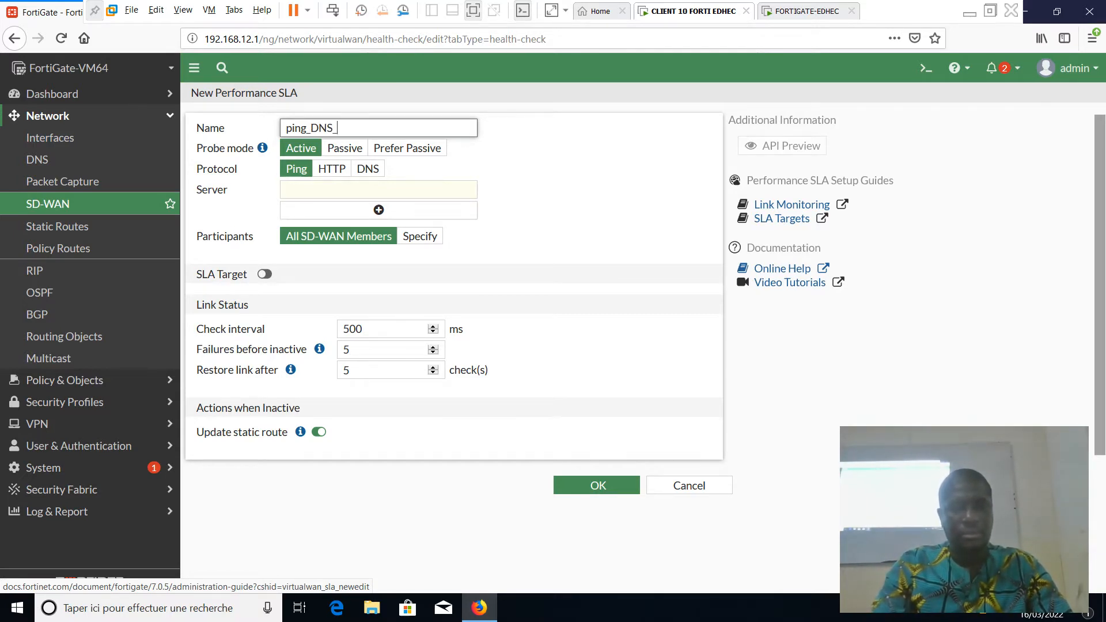
pyautogui.write('G')
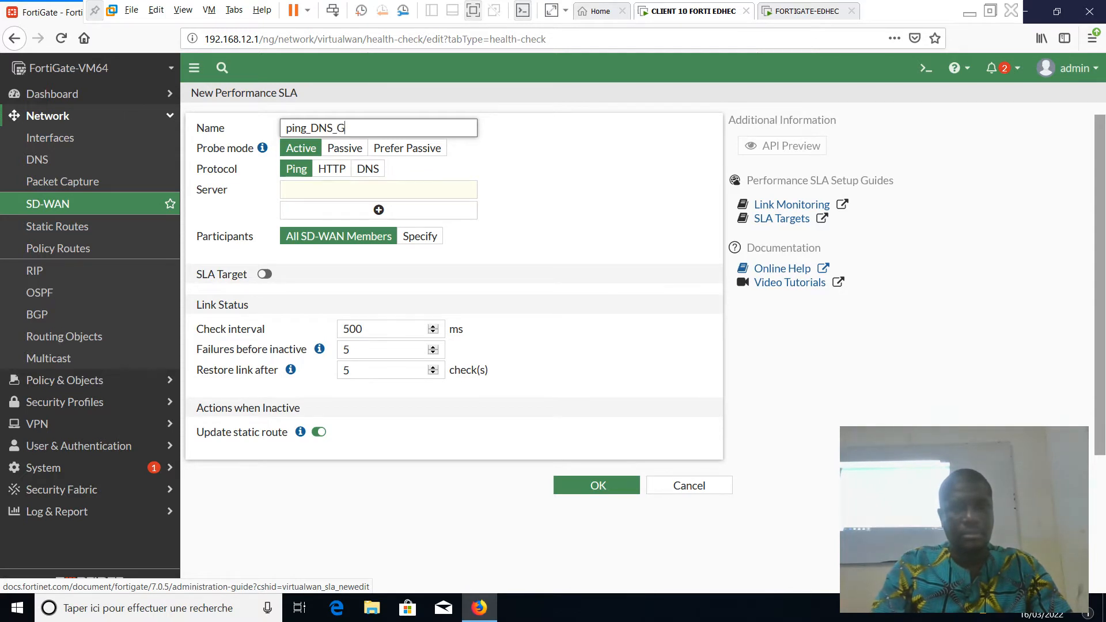
pyautogui.write('oogle')
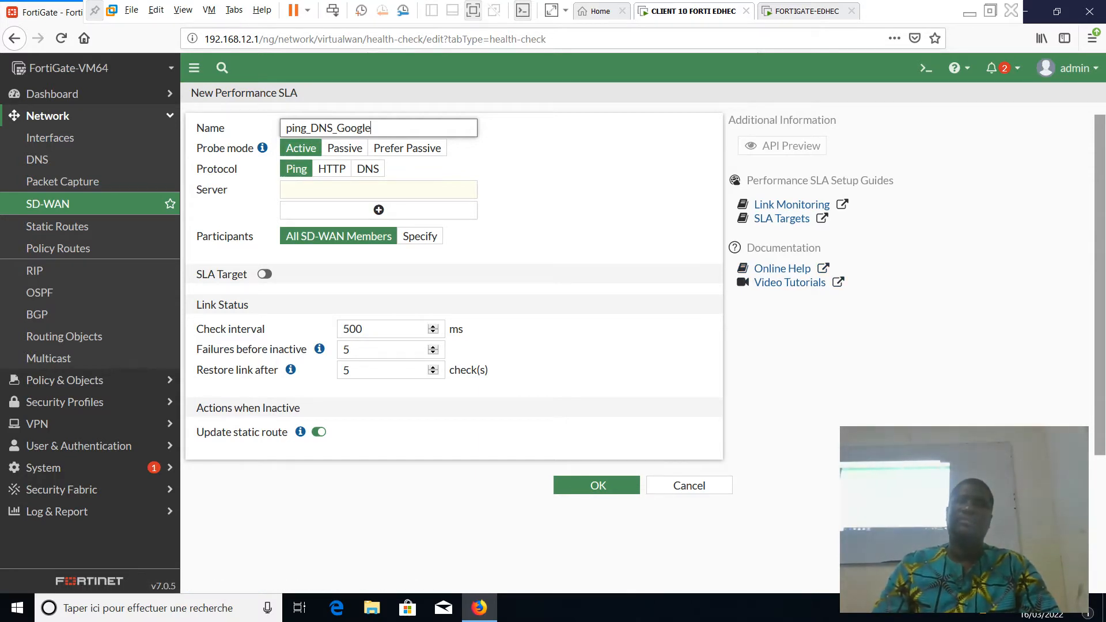
pyautogui.click(317, 190)
pyautogui.write('8.')
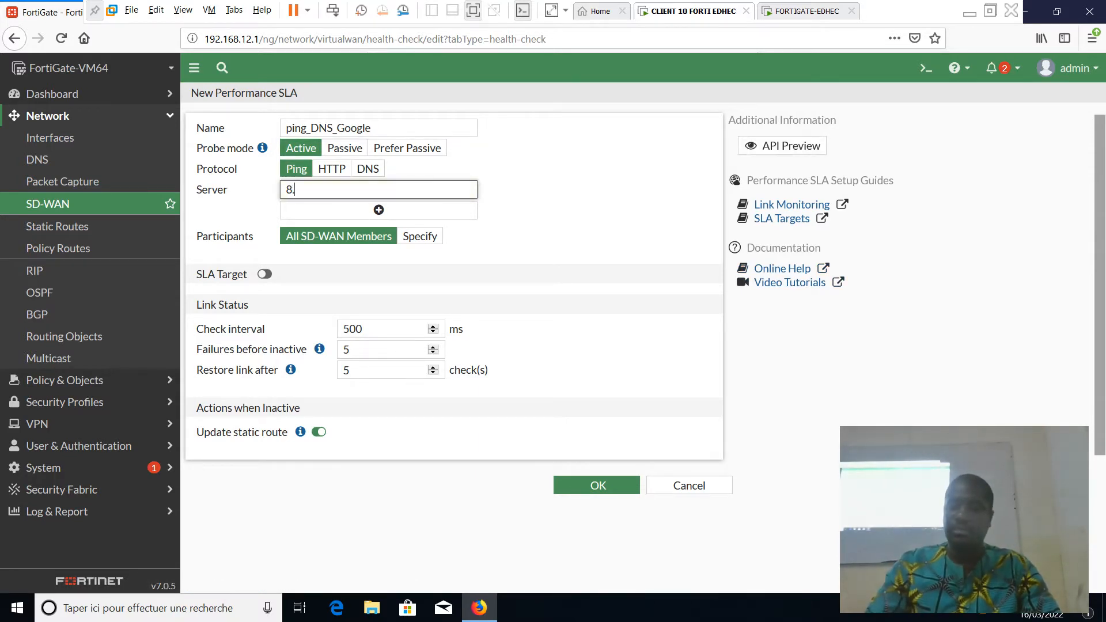
pyautogui.write('8.8.8')
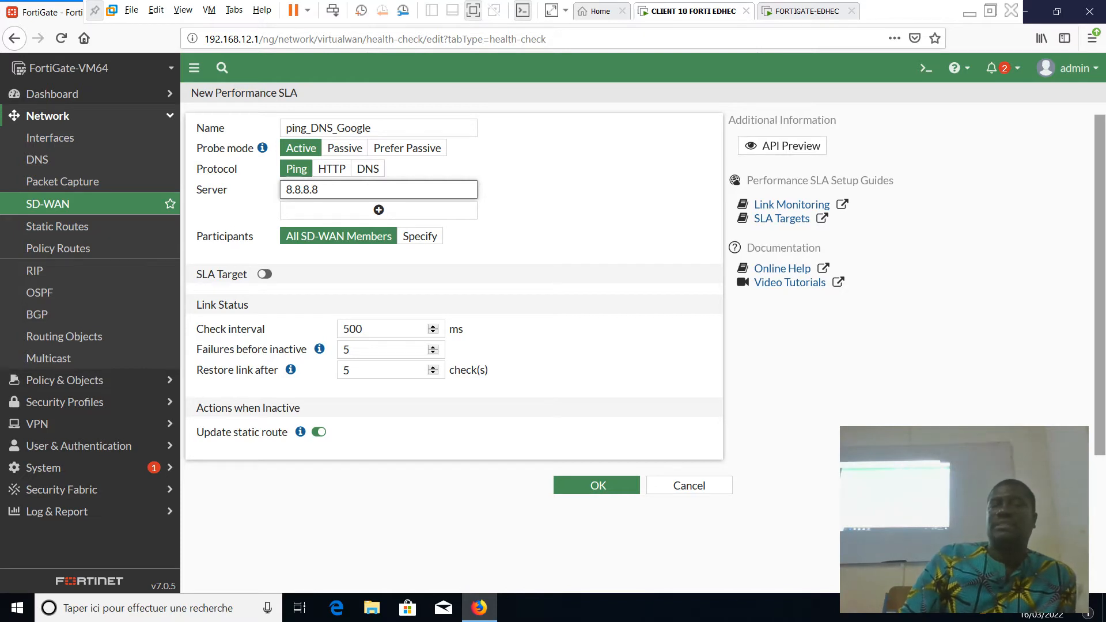
pyautogui.click(596, 486)
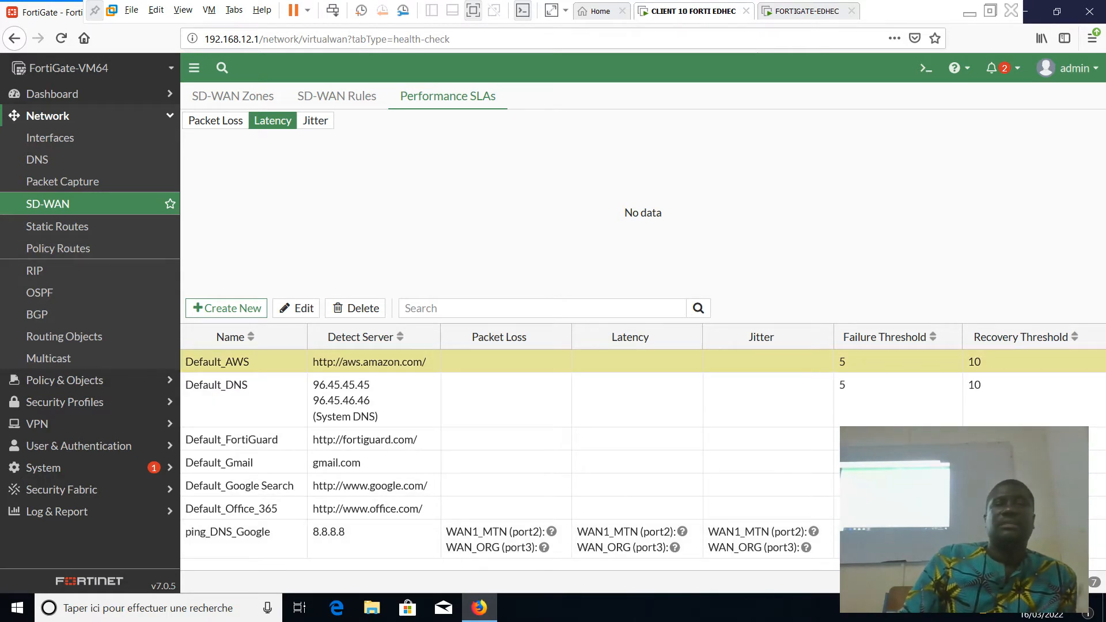
pyautogui.click(232, 96)
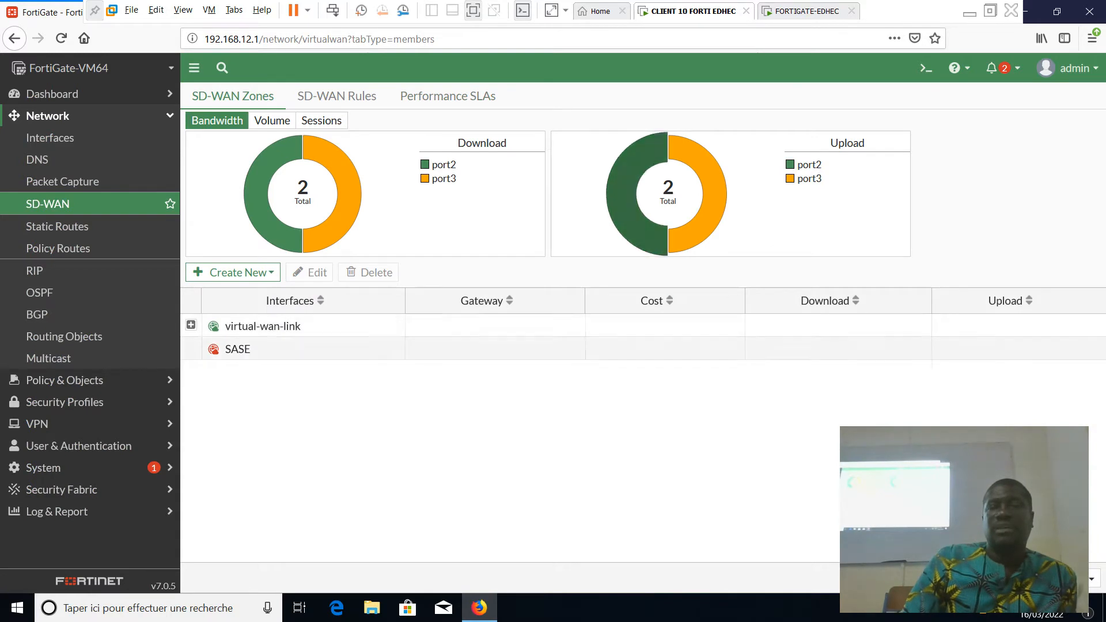
pyautogui.click(191, 325)
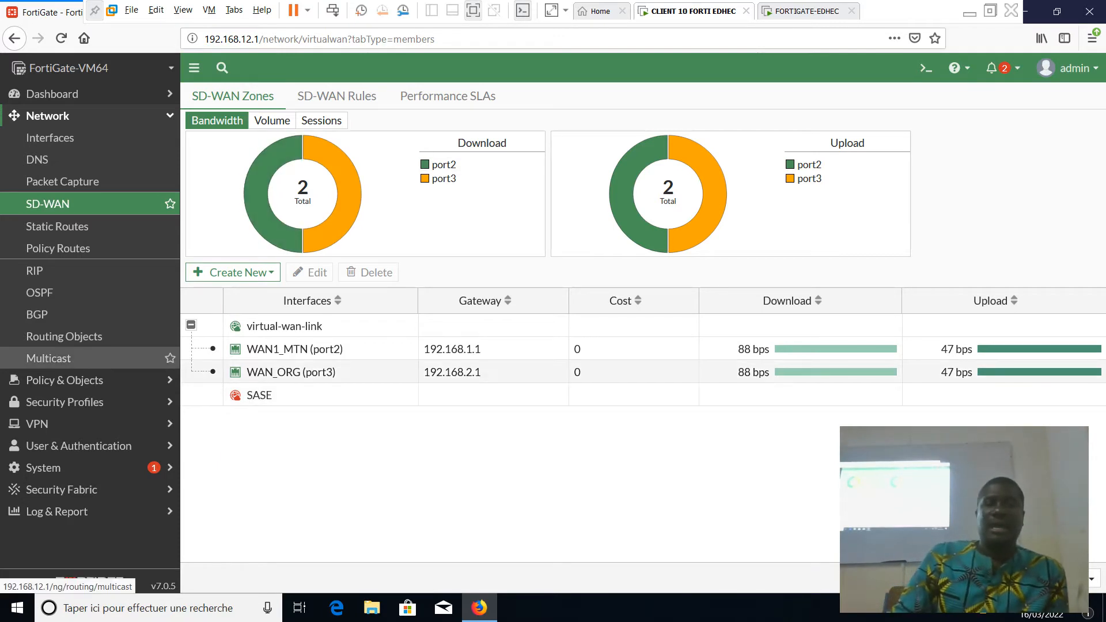
# - Start a new firewall policy named acces_internet with port1 as incoming interface and virtual-wan-link as outgoing interface
pyautogui.click(64, 380)
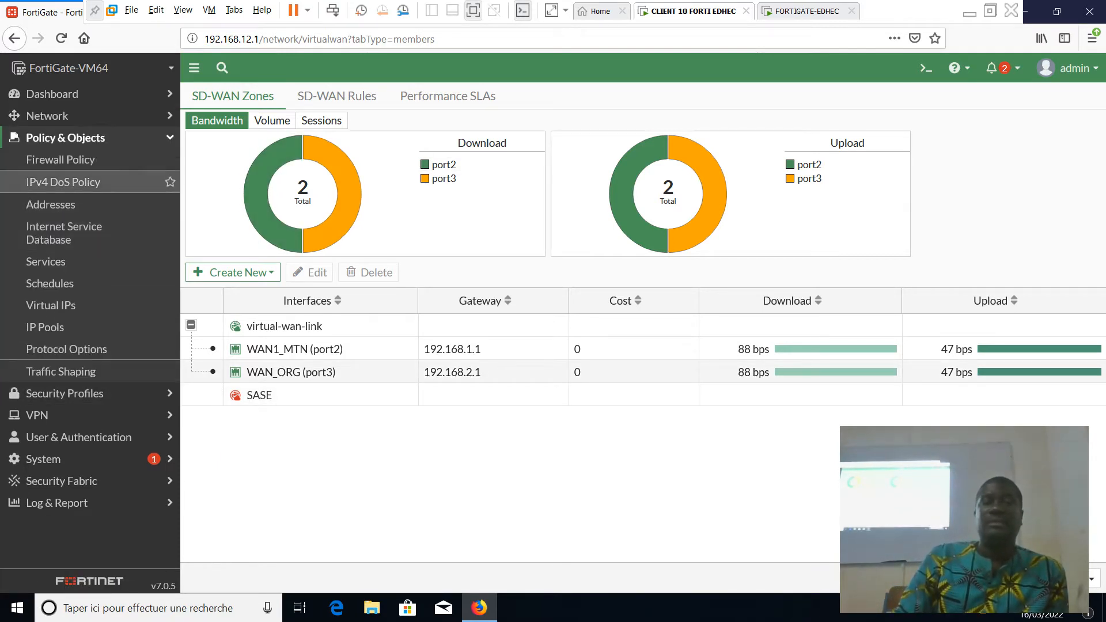
pyautogui.click(61, 159)
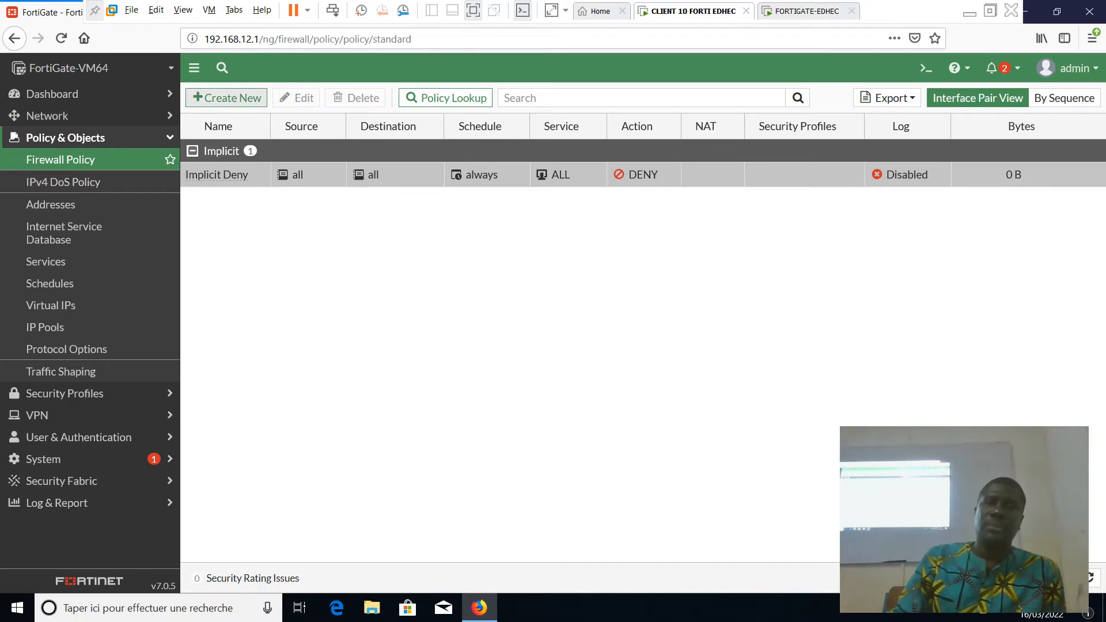
pyautogui.click(227, 98)
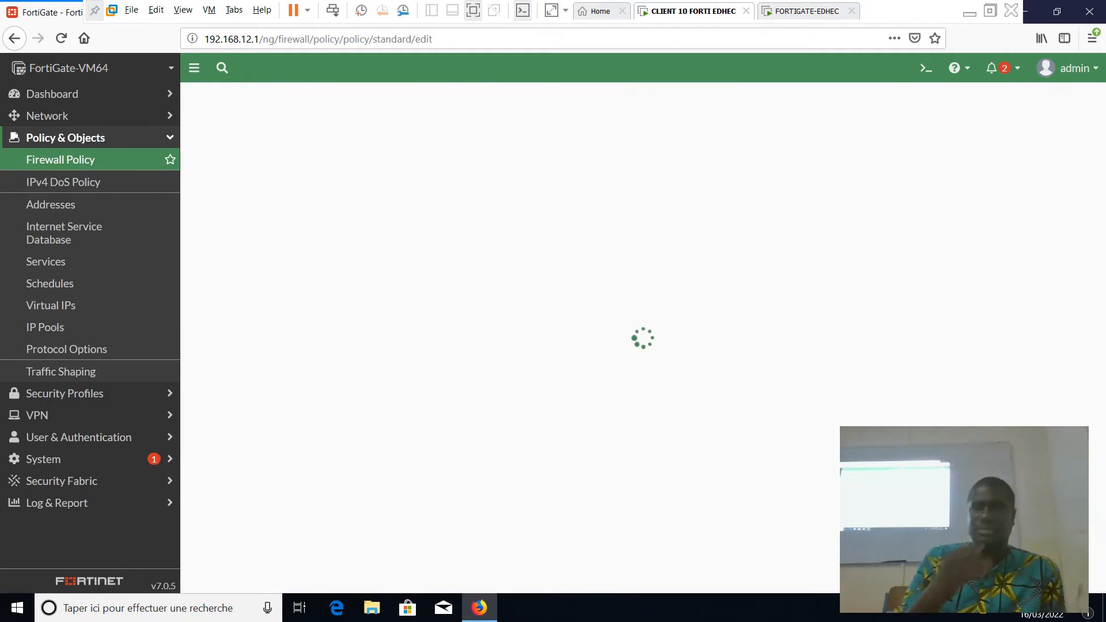
pyautogui.click(395, 138)
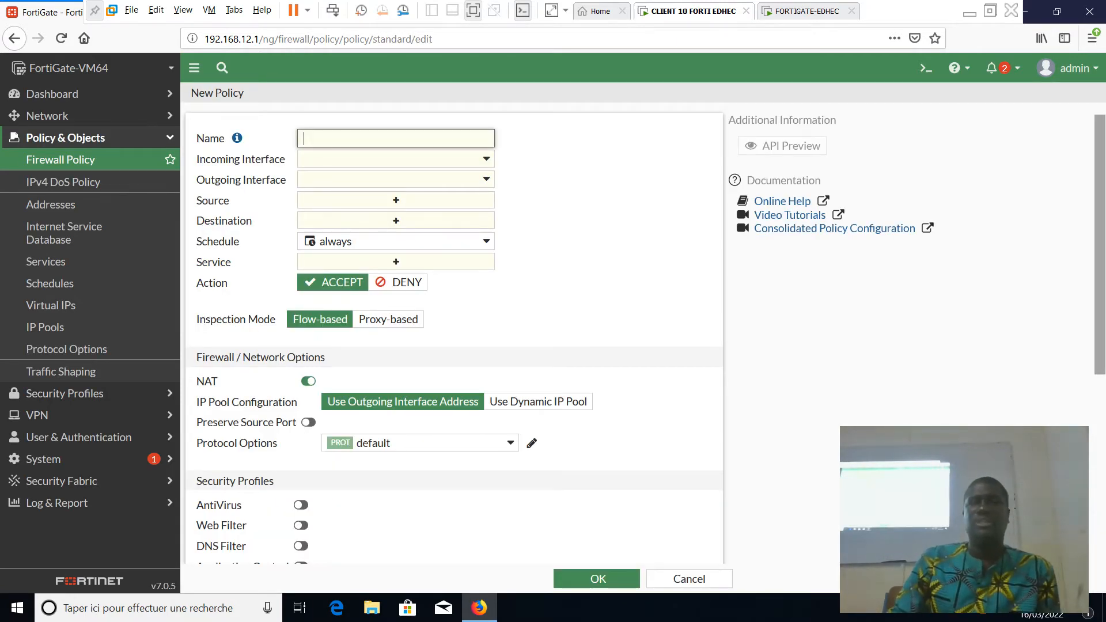
pyautogui.write('acc')
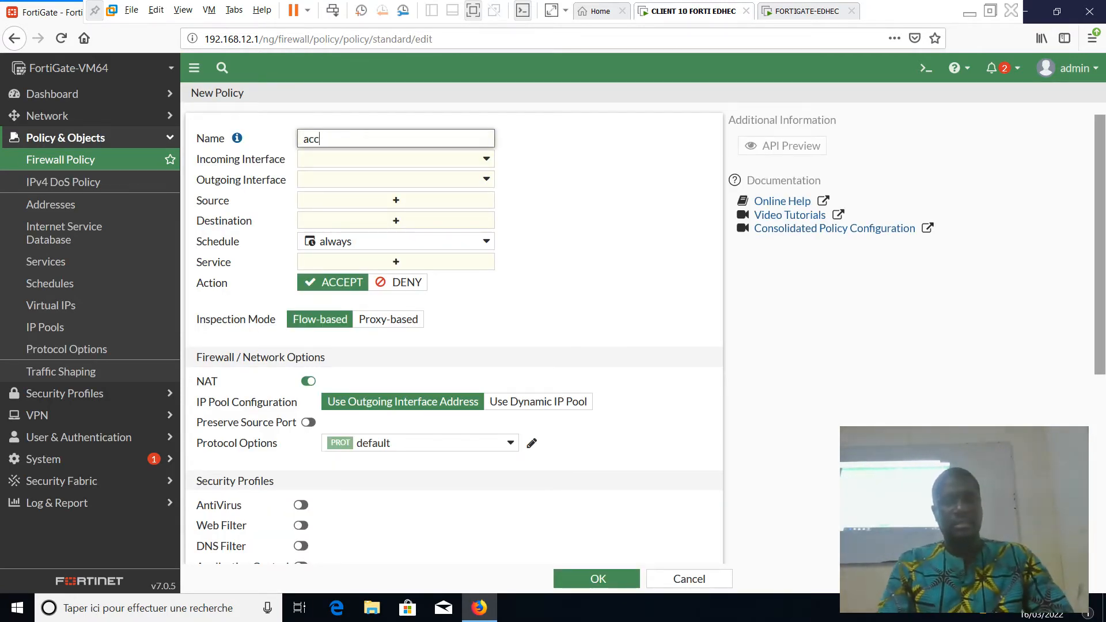
pyautogui.write('es_in')
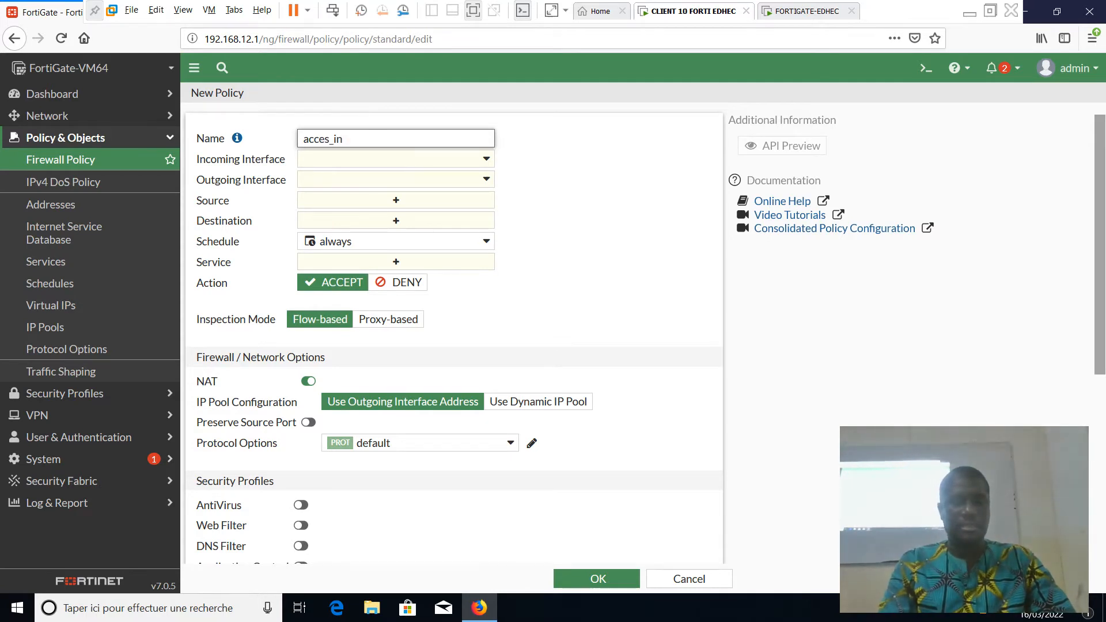
pyautogui.write('ternet')
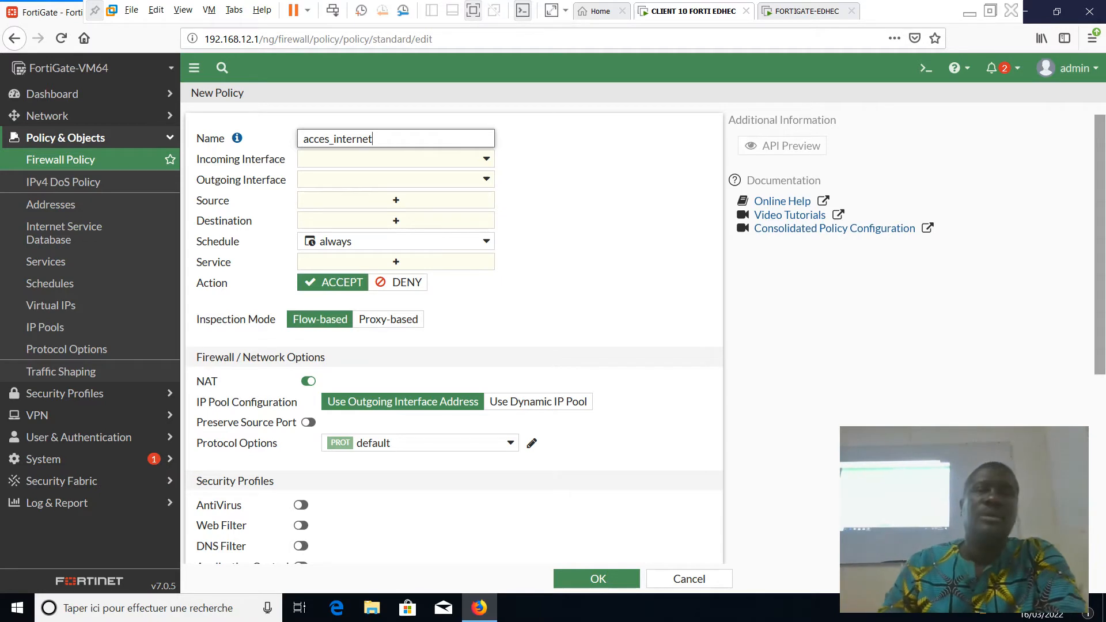
pyautogui.click(452, 159)
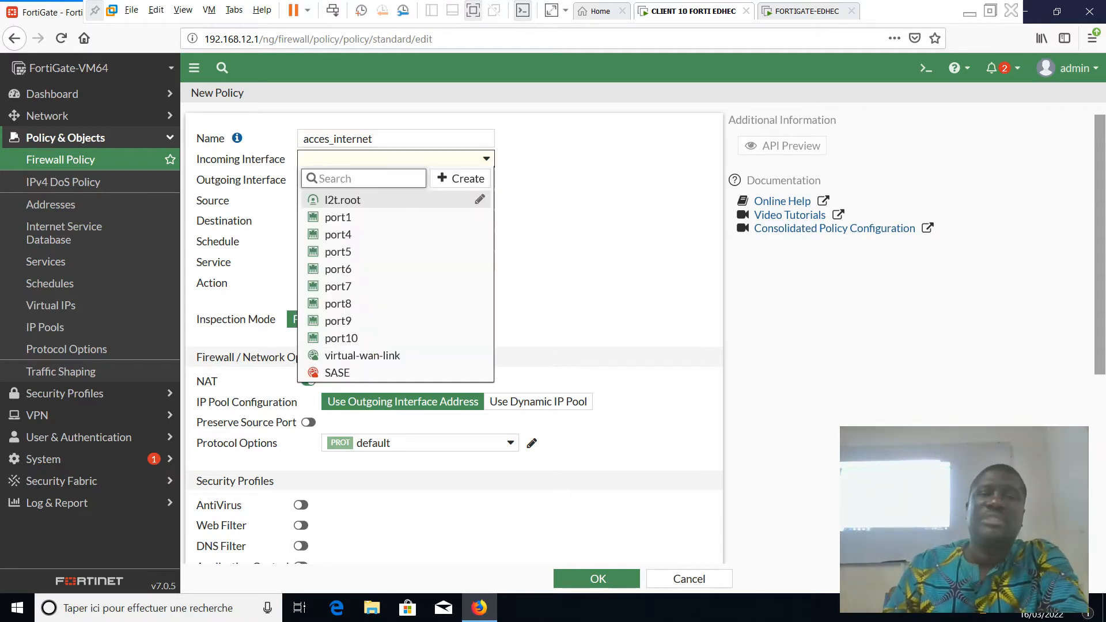
pyautogui.click(338, 217)
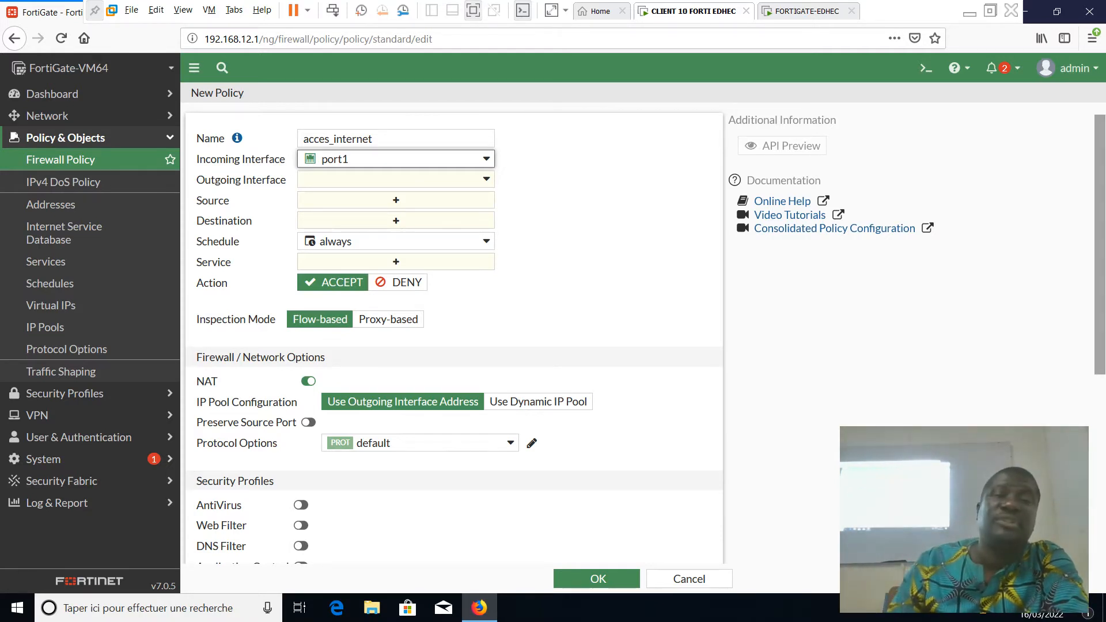
pyautogui.click(396, 180)
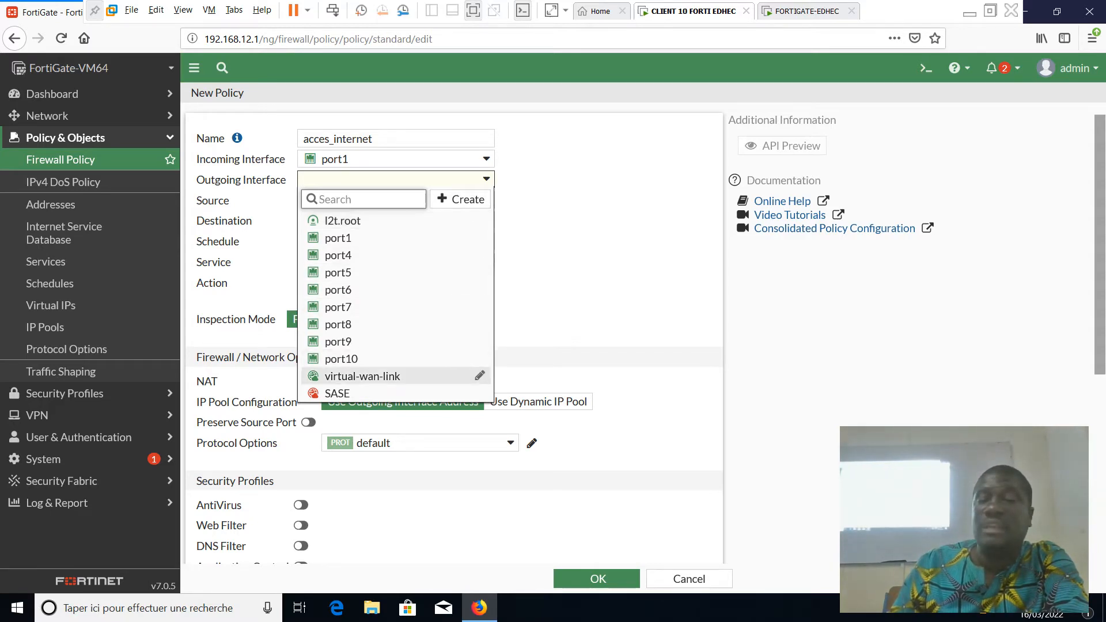
pyautogui.click(362, 376)
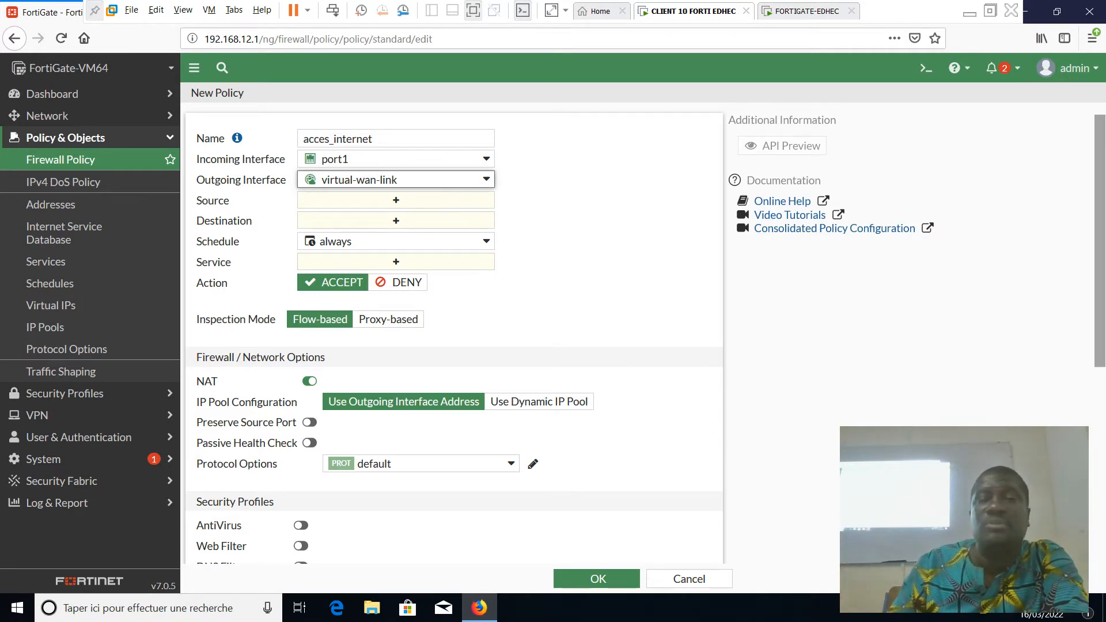
# - Set the policy's source and destination addresses to all and its service to ALL
pyautogui.click(396, 201)
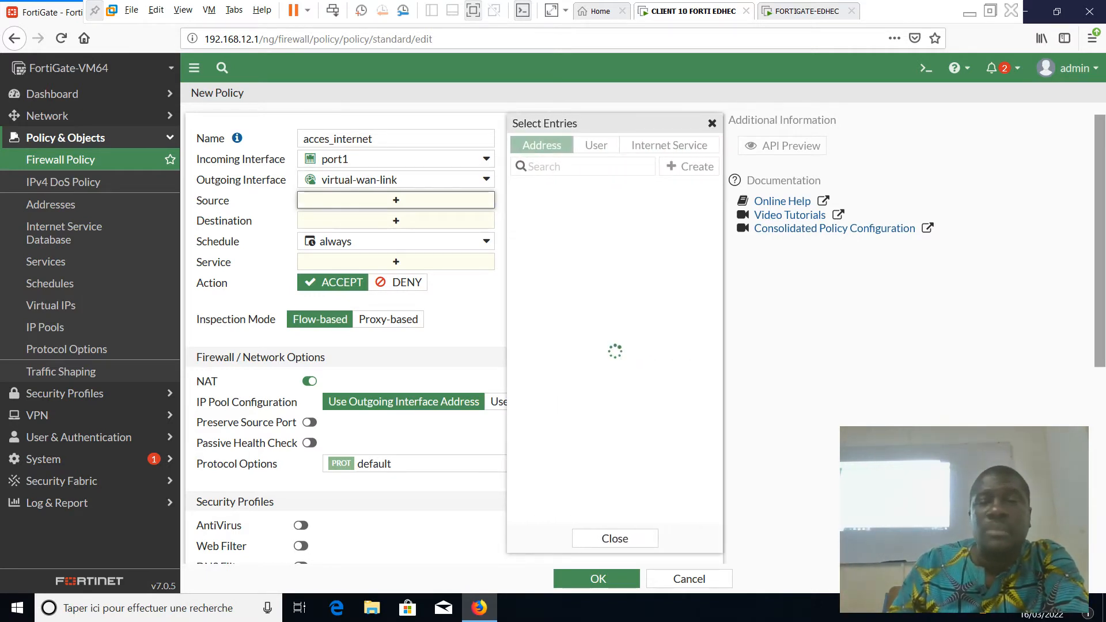
pyautogui.click(537, 207)
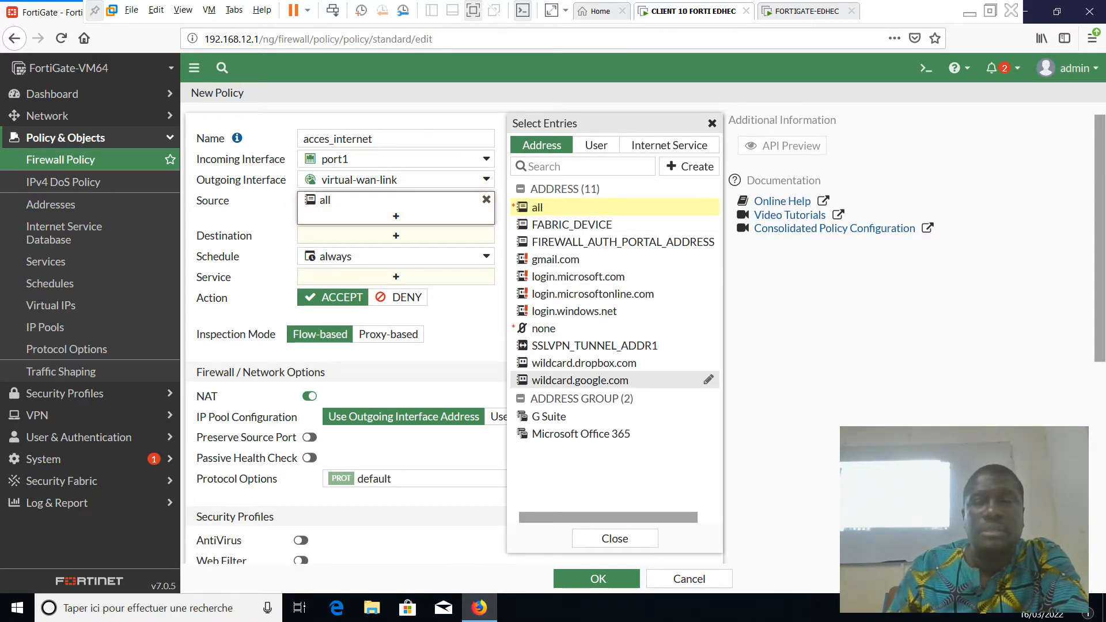
pyautogui.click(396, 236)
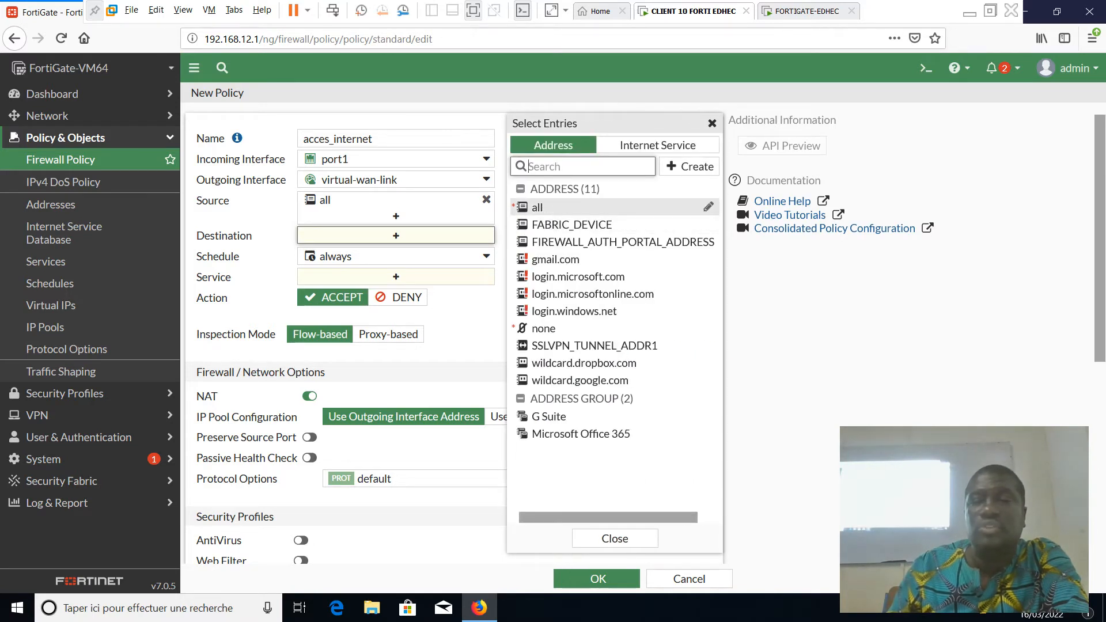
pyautogui.click(536, 207)
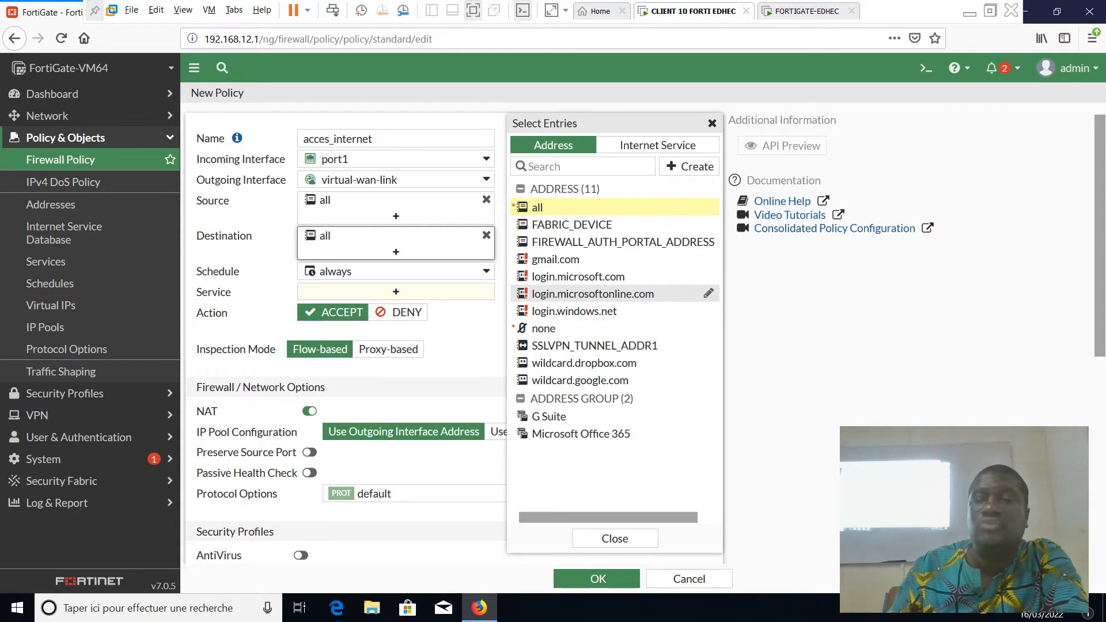
pyautogui.click(396, 292)
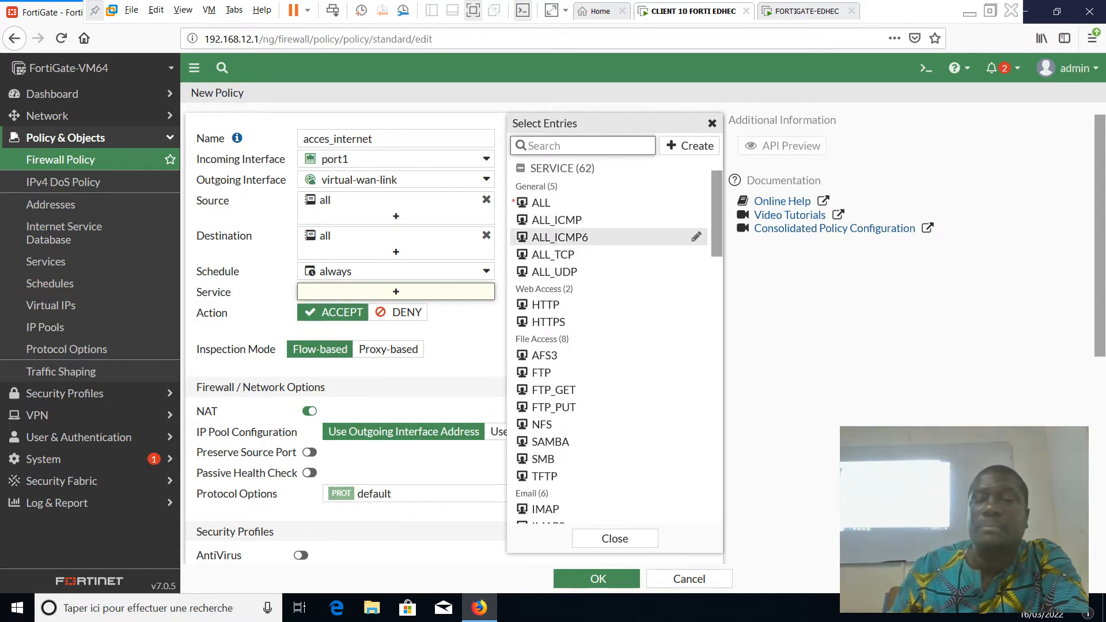
pyautogui.click(542, 203)
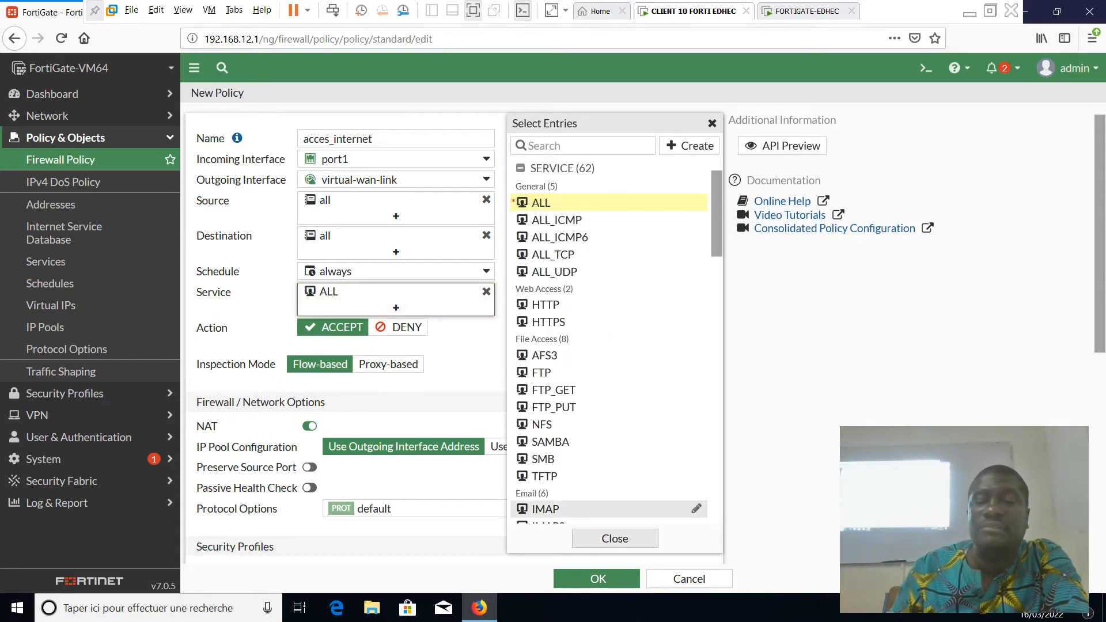
pyautogui.click(614, 538)
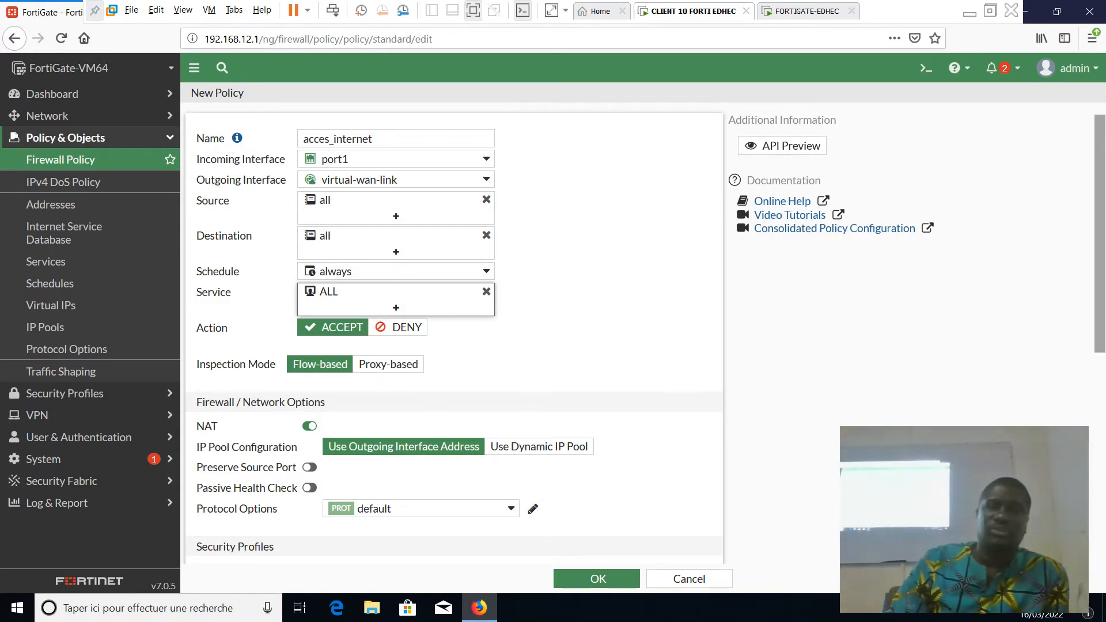
# - Set the policy to log all sessions of allowed traffic, and save the policy
pyautogui.scroll(-4, 388, 364)
pyautogui.scroll(-2, 454, 369)
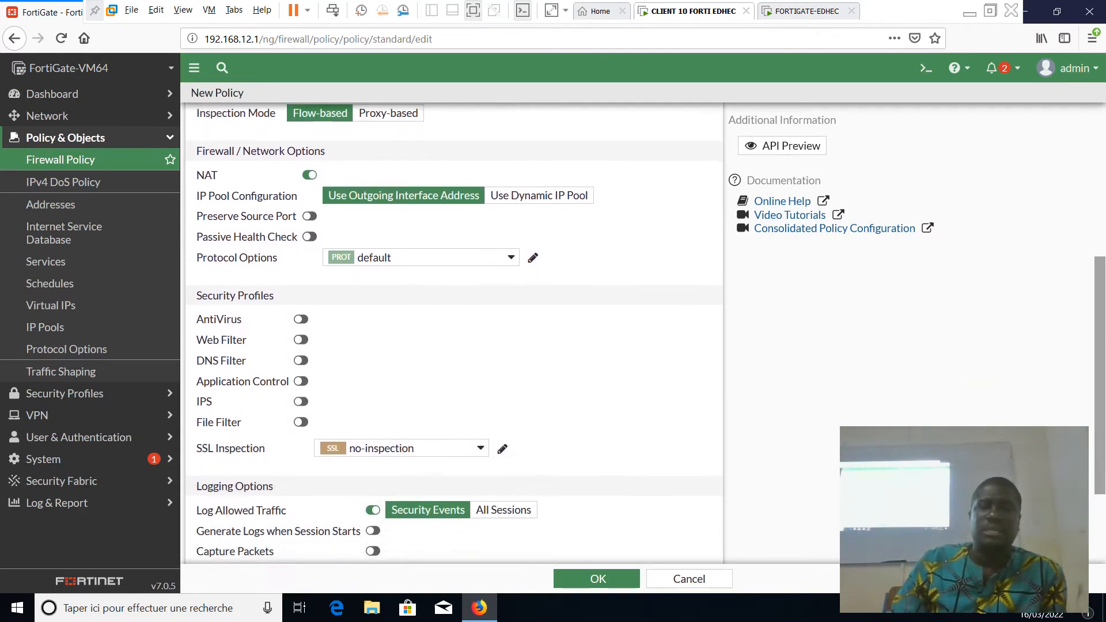
pyautogui.click(503, 443)
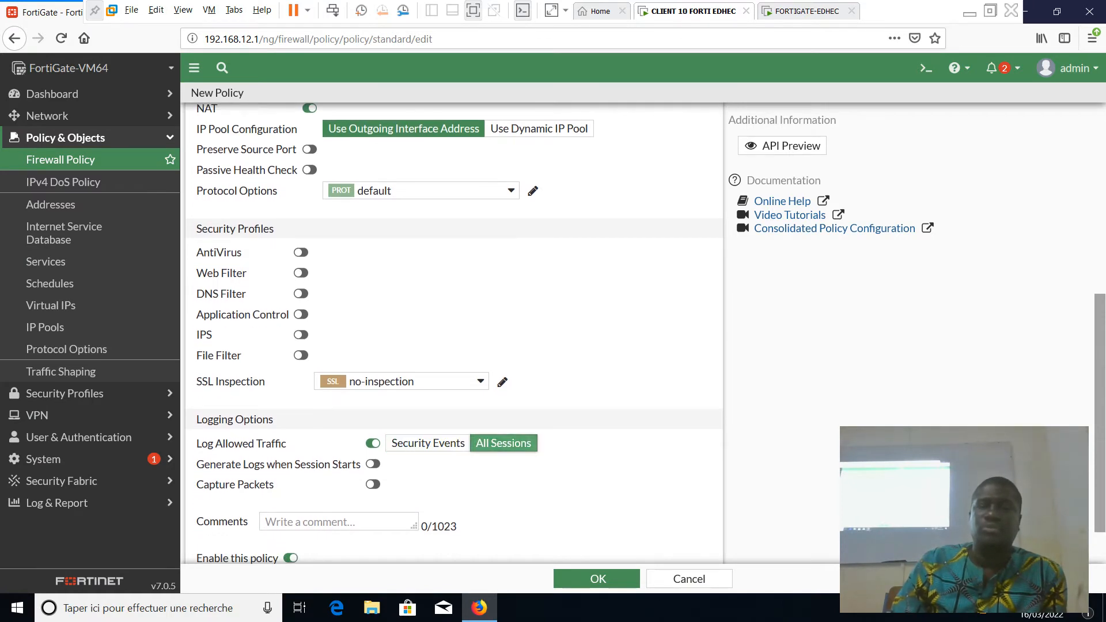
pyautogui.scroll(-1, 503, 443)
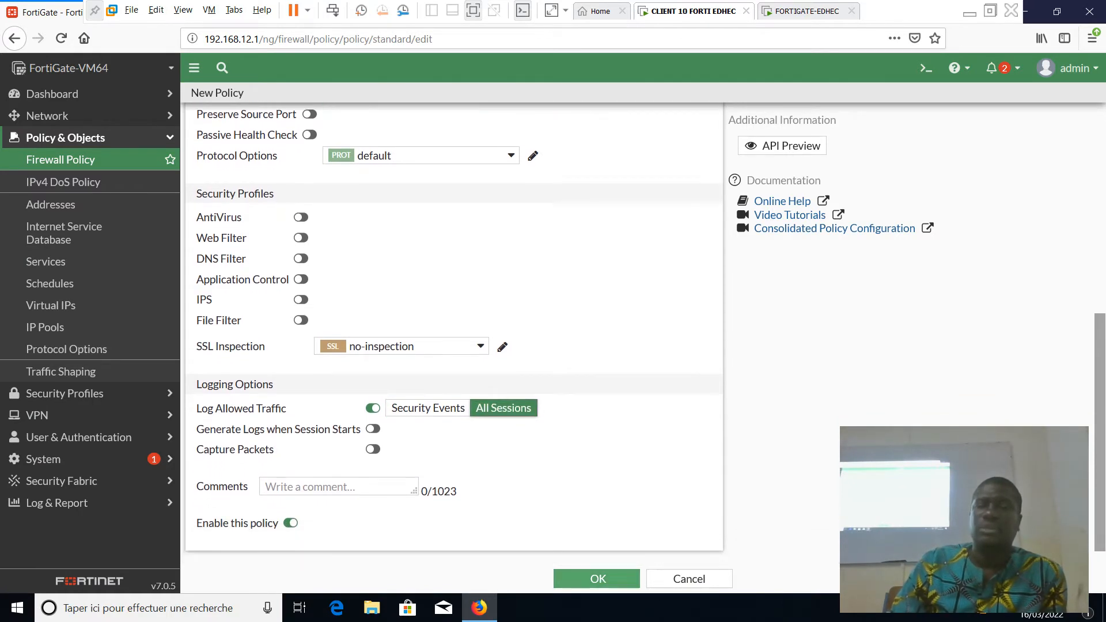
pyautogui.click(597, 579)
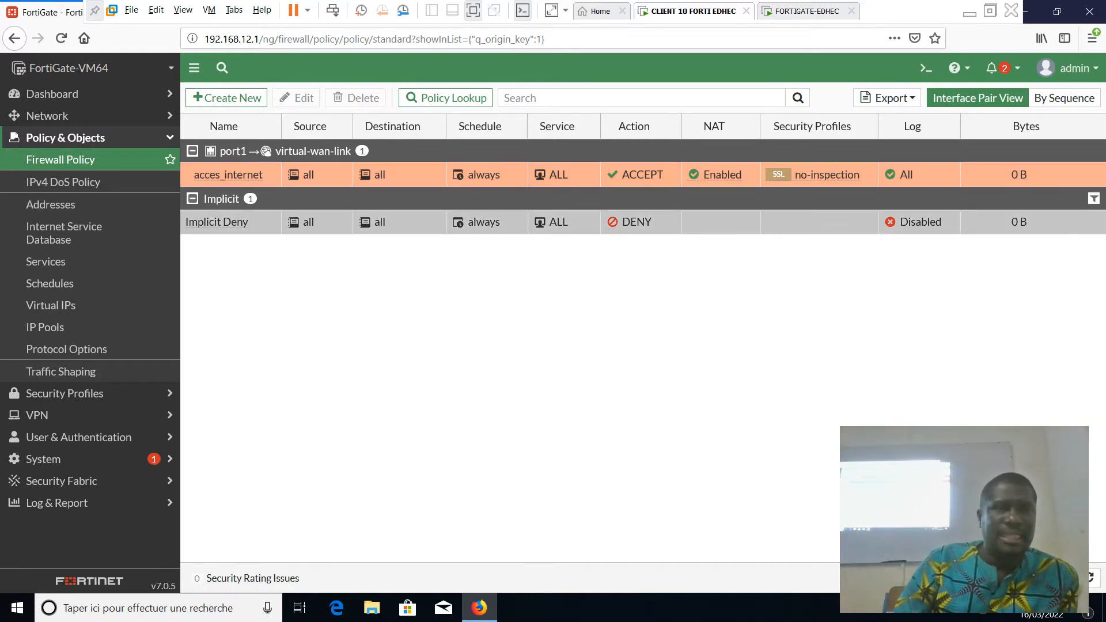
# - Create an enabled static route for destination 0.0.0.0/0.0.0.0 through the virtual-wan-link interface
pyautogui.click(47, 116)
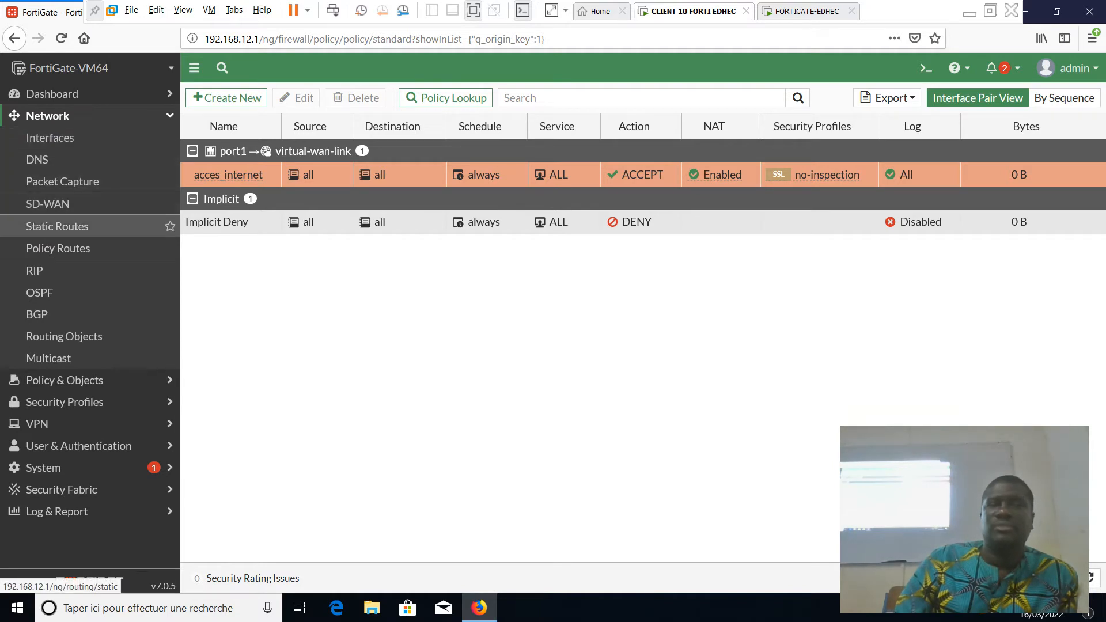
pyautogui.click(57, 226)
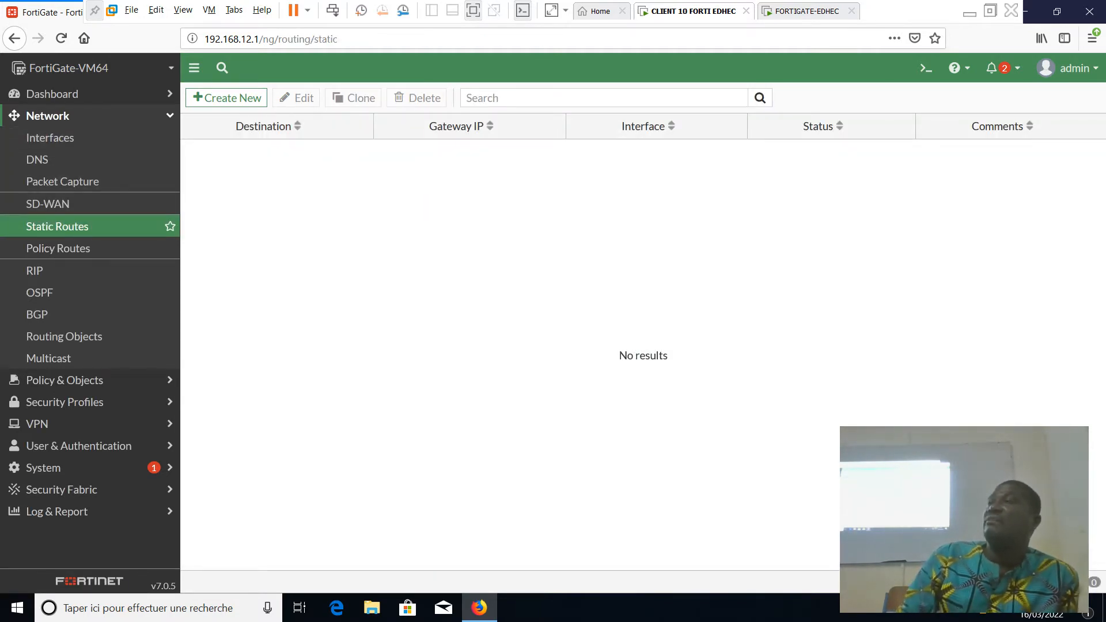
pyautogui.click(226, 97)
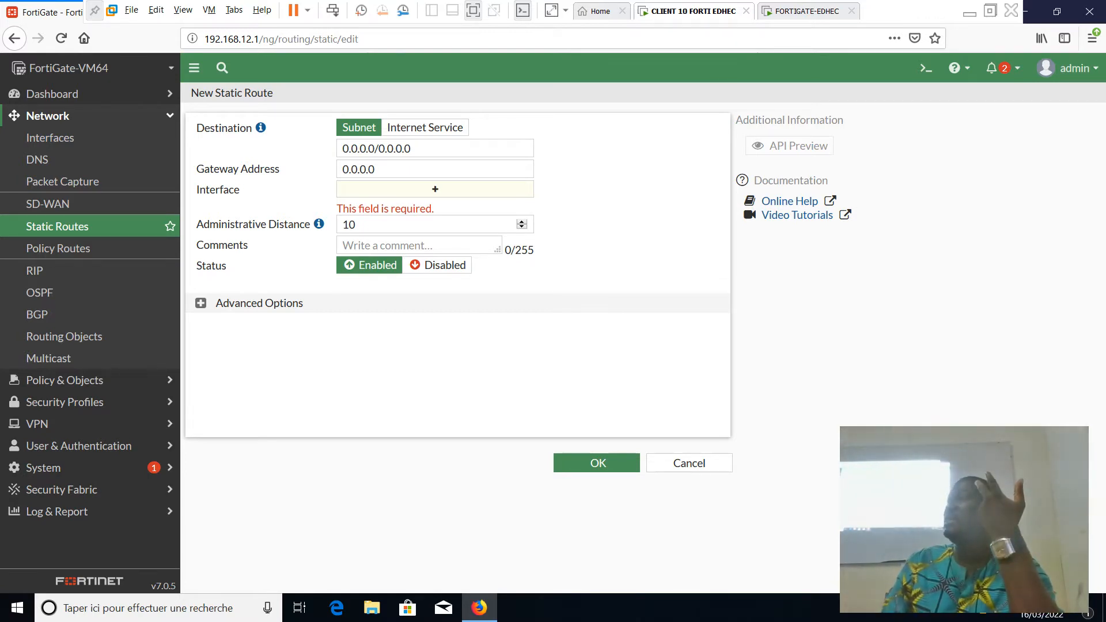
pyautogui.click(435, 189)
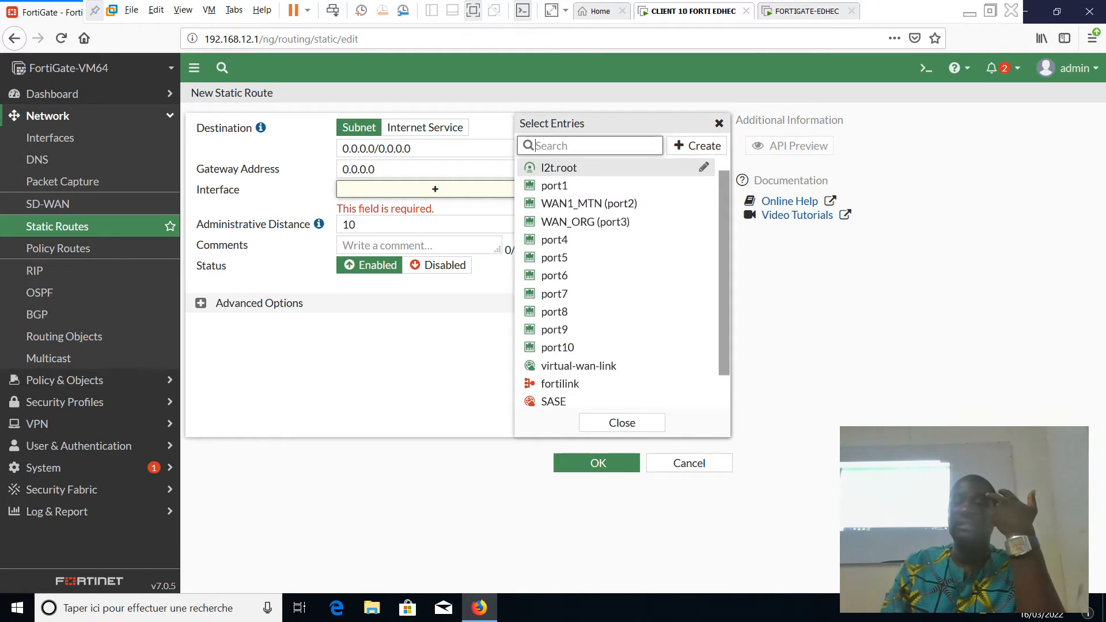
pyautogui.click(579, 366)
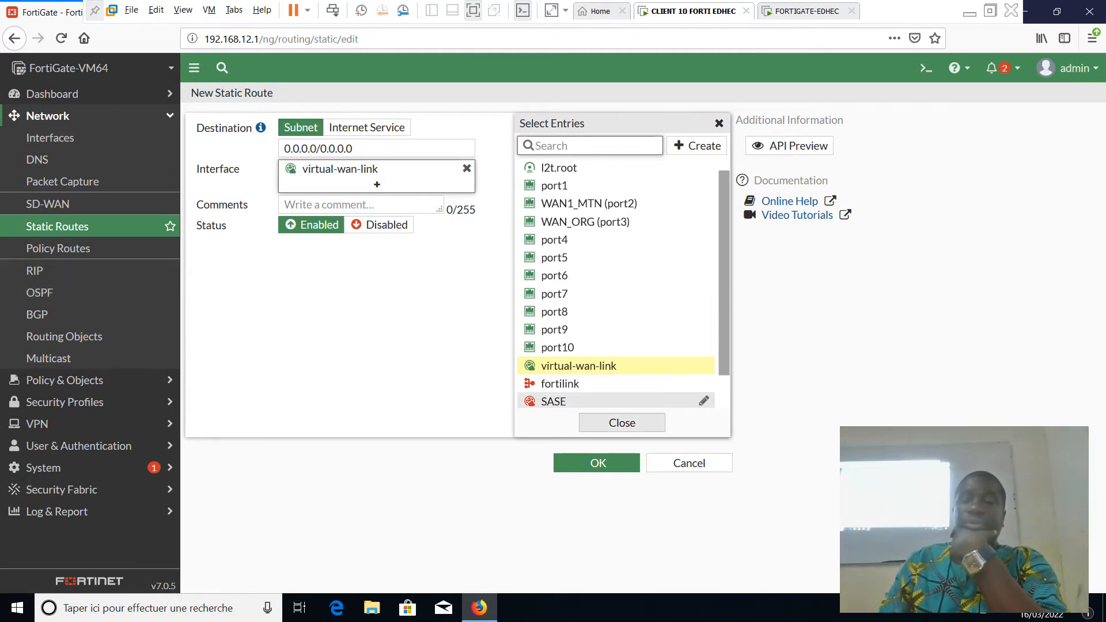
pyautogui.click(622, 423)
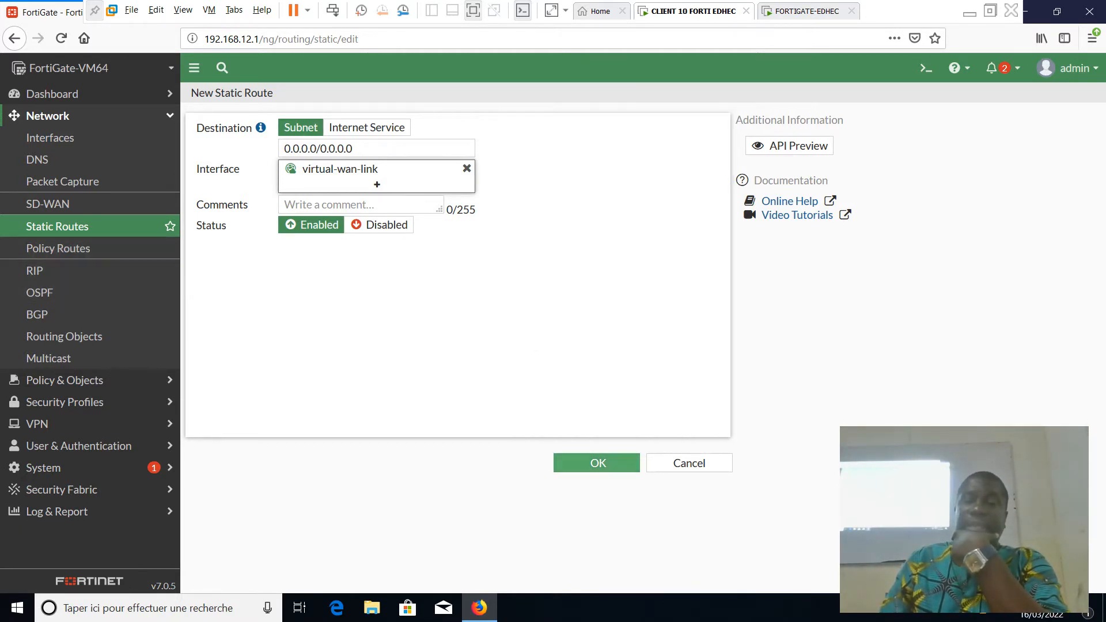
pyautogui.click(596, 463)
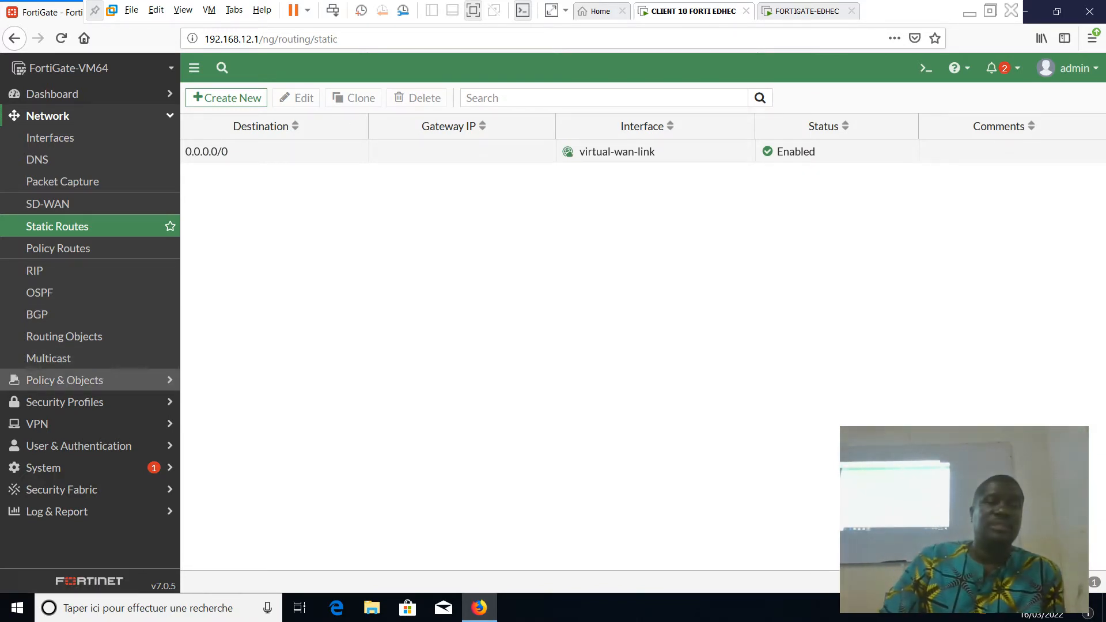
# - Review the firewall policy list and examine the scan mode, inspected protocols and protection options of the default AntiVirus profile
pyautogui.click(64, 380)
pyautogui.click(61, 159)
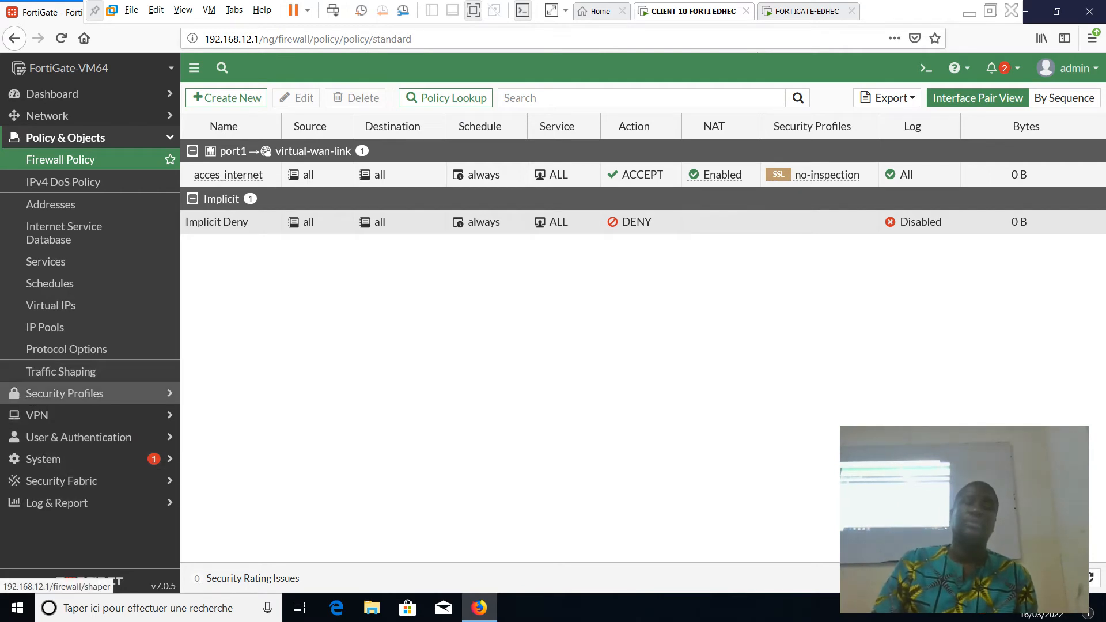
pyautogui.click(65, 394)
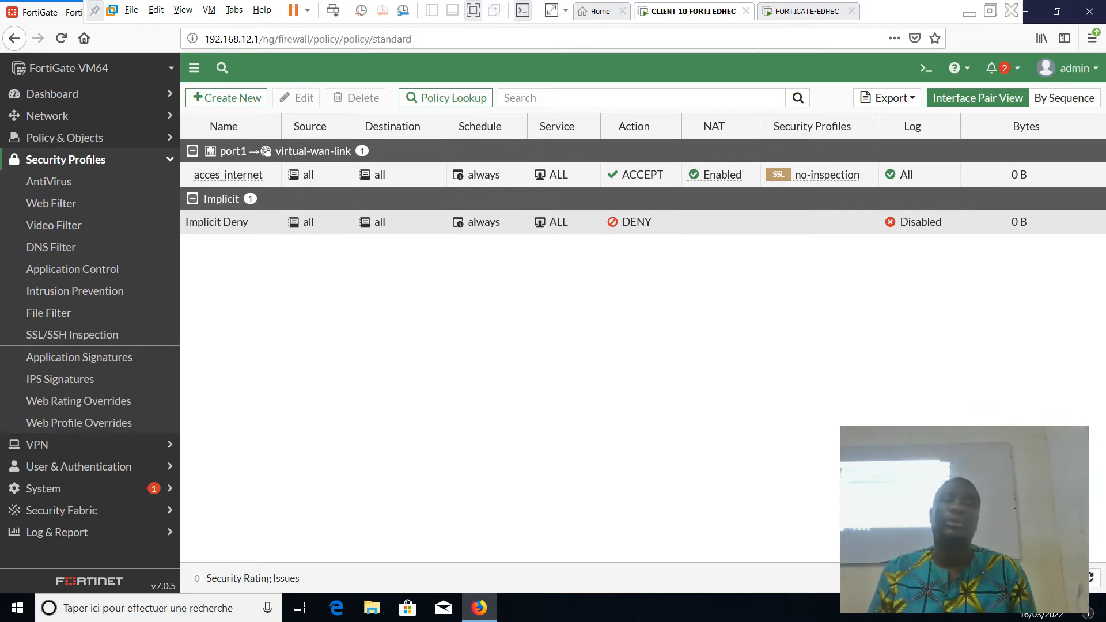
pyautogui.click(49, 181)
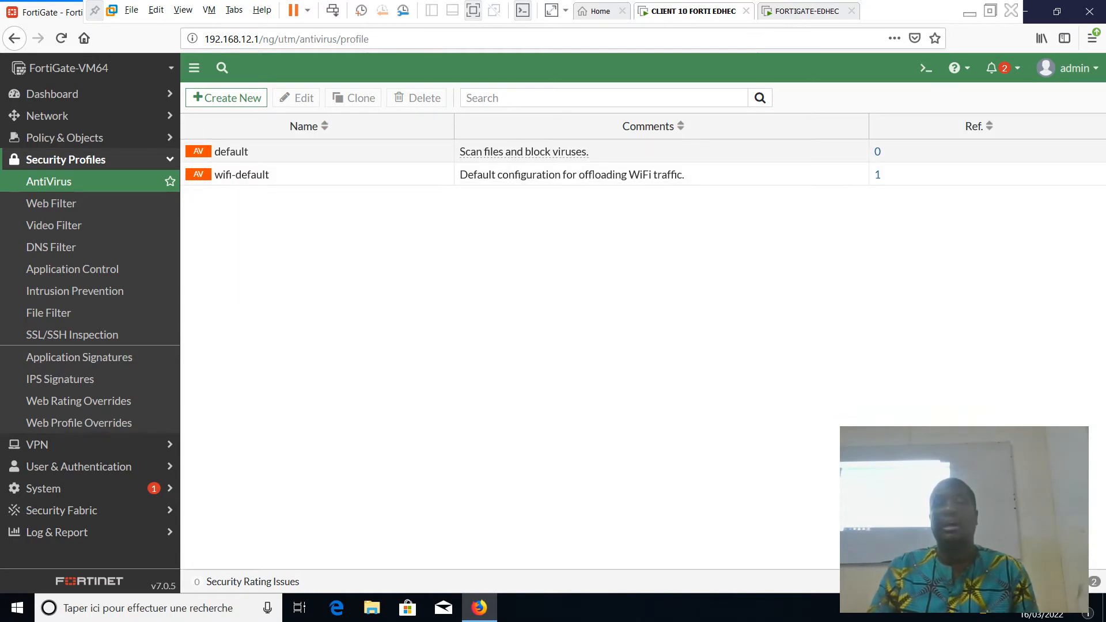
pyautogui.click(232, 151)
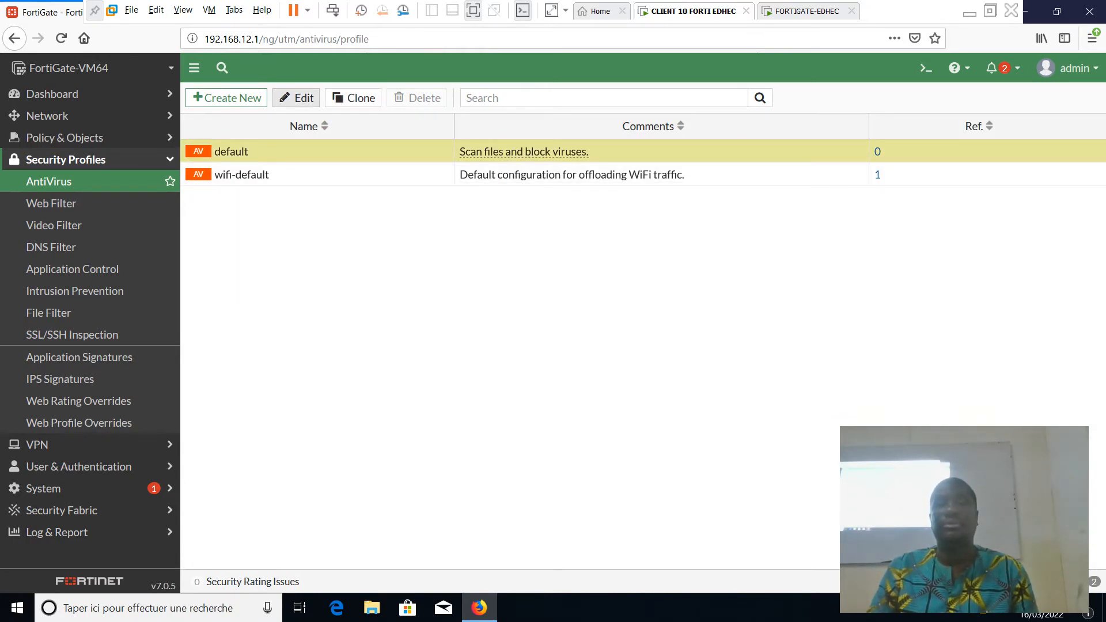
pyautogui.click(296, 98)
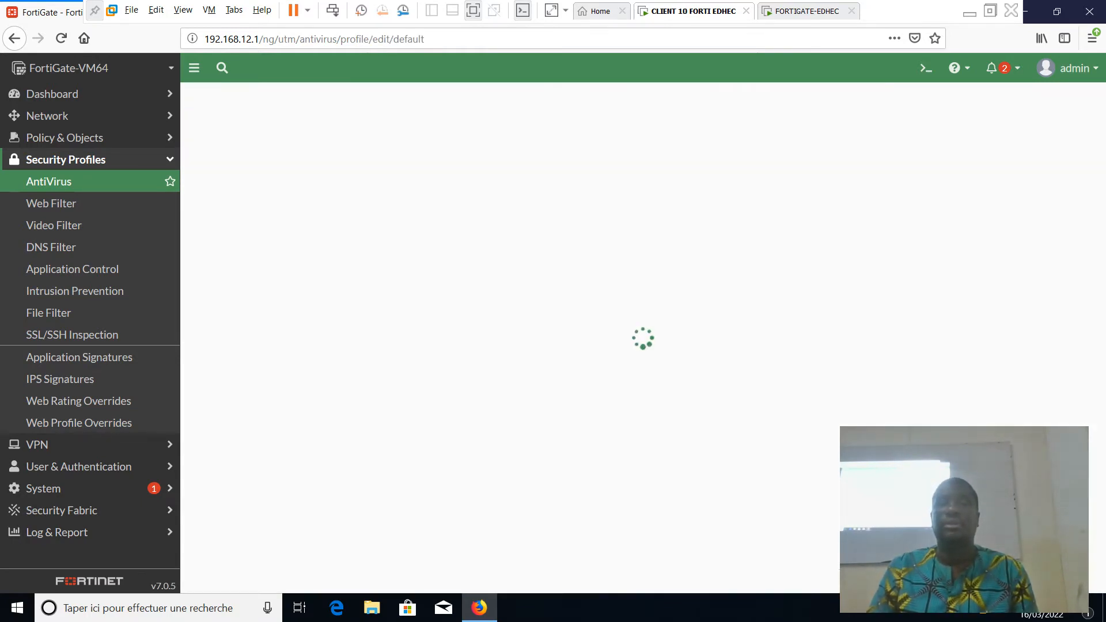
pyautogui.scroll(-1, 454, 334)
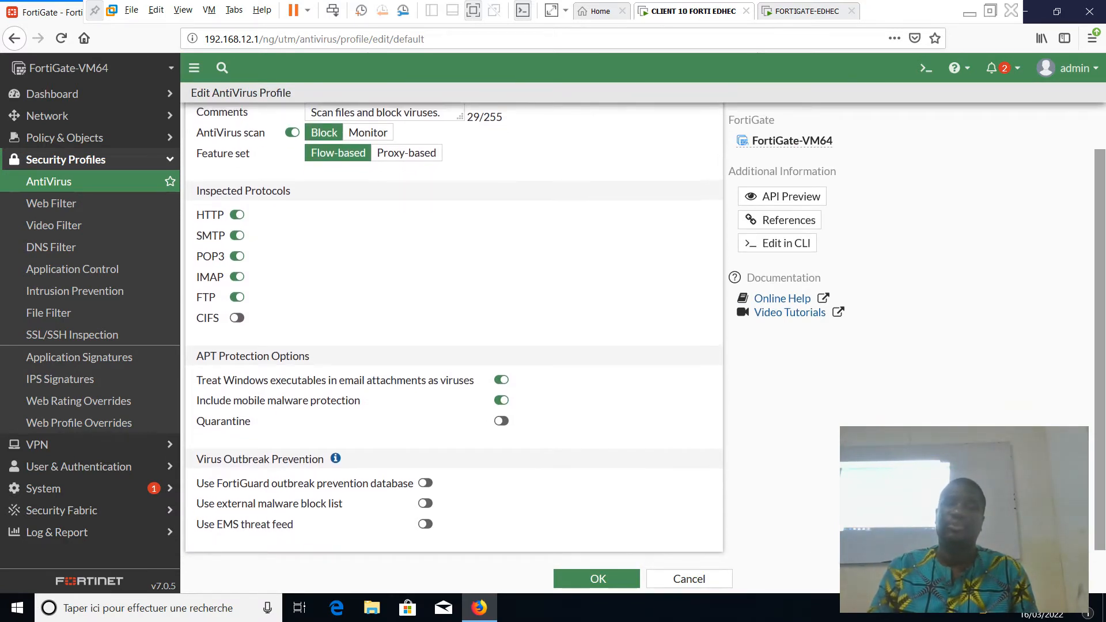
pyautogui.scroll(1, 453, 334)
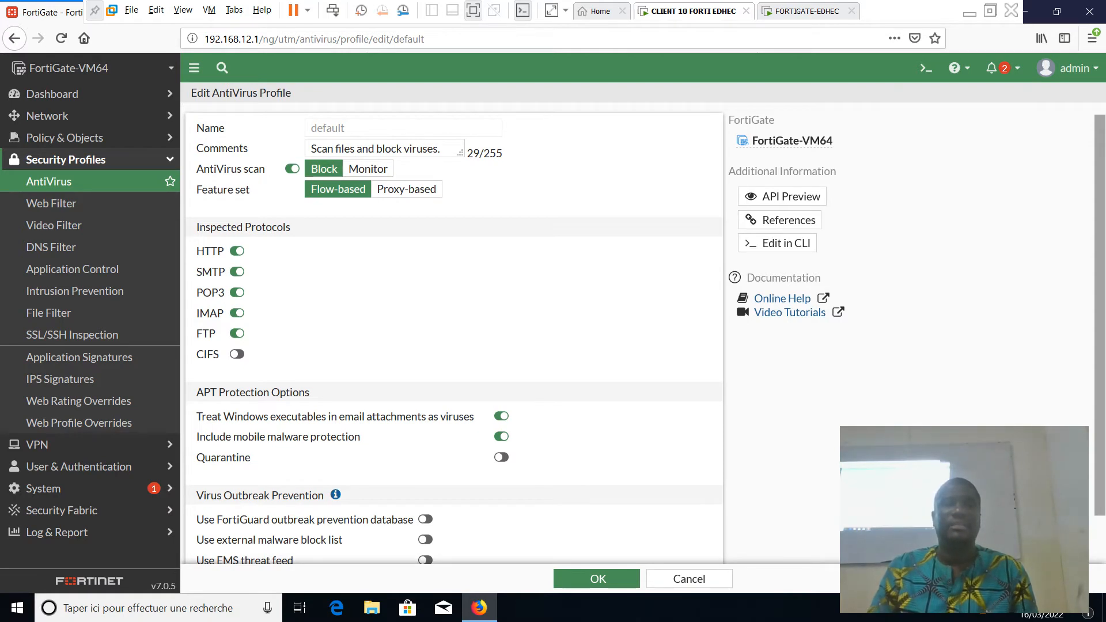
pyautogui.scroll(-1, 454, 335)
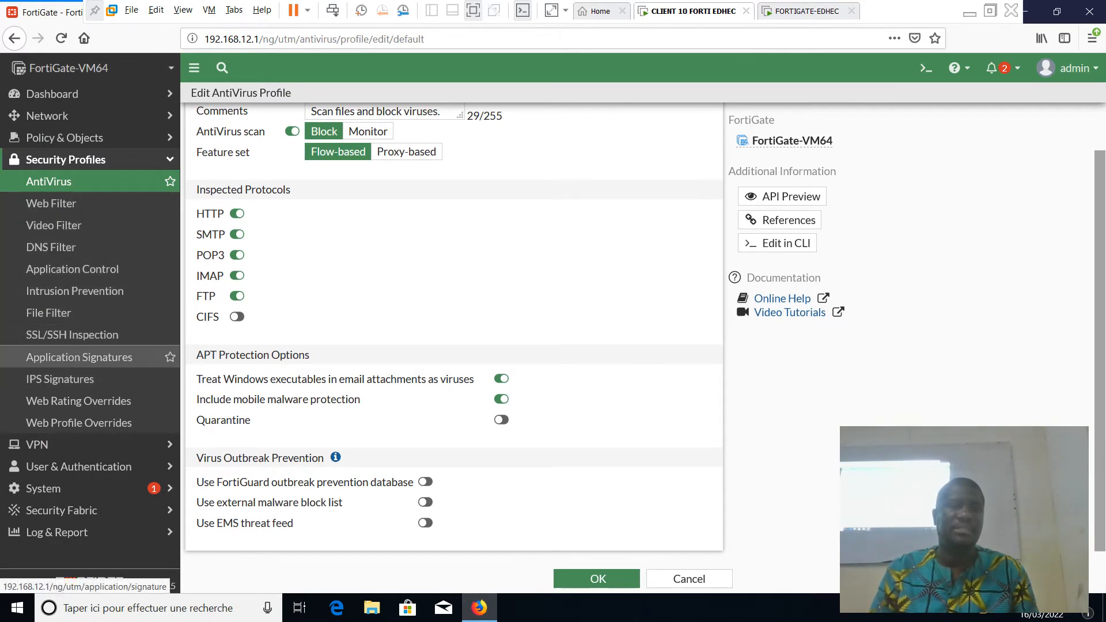
# - Examine the IPS signatures list, including severity, target, OS and action for each signature
pyautogui.click(60, 379)
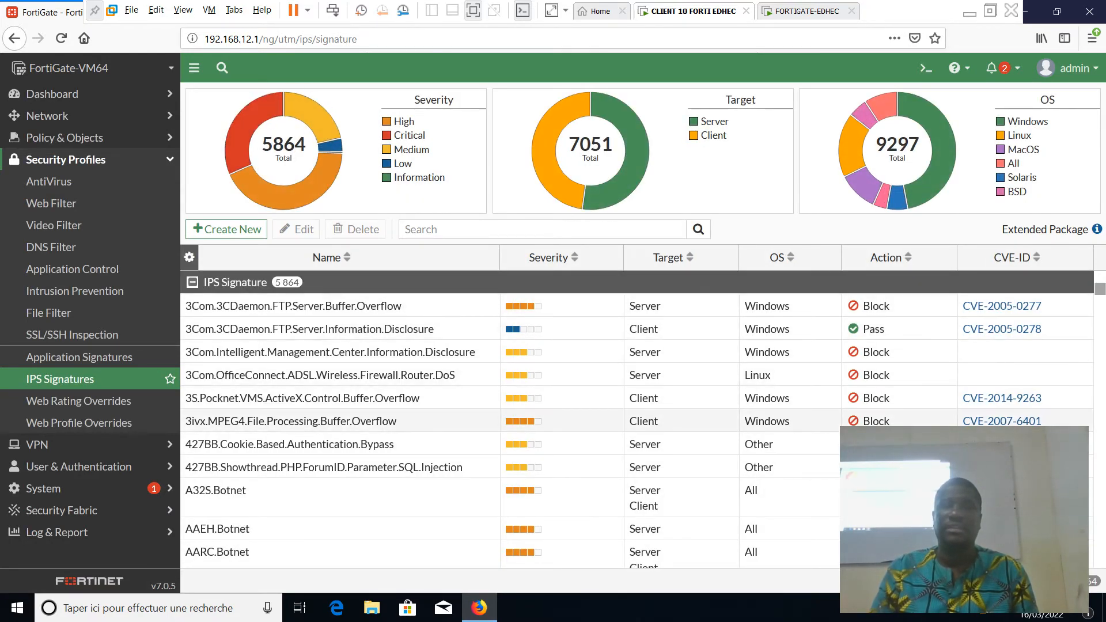
pyautogui.moveTo(1100, 289)
pyautogui.mouseDown()
pyautogui.moveTo(1099, 306)
pyautogui.moveTo(1100, 289)
pyautogui.mouseUp()
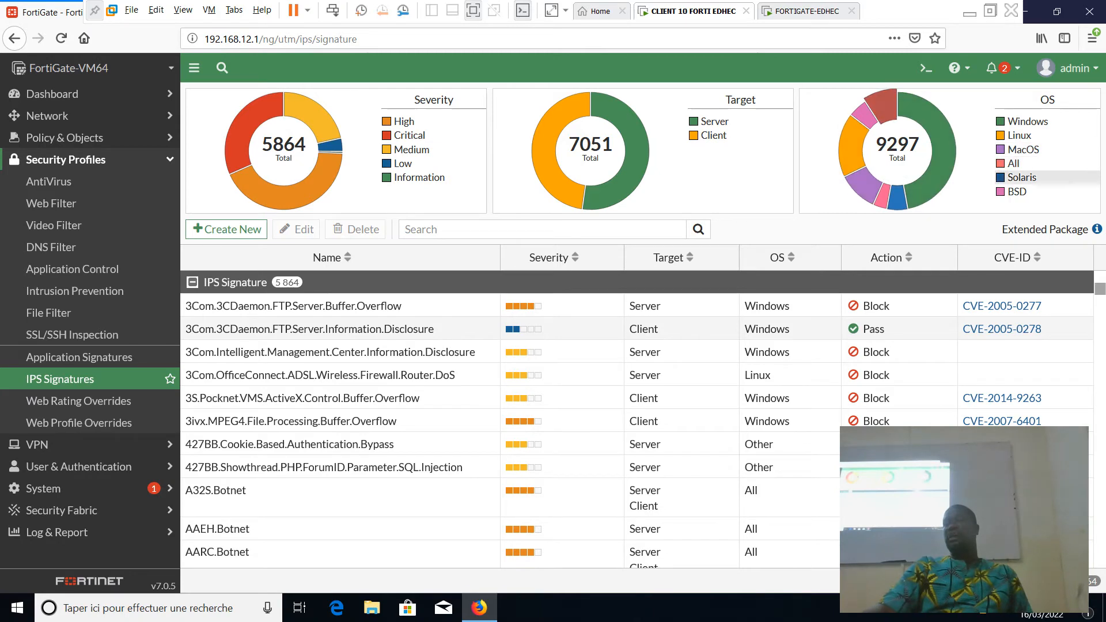
pyautogui.moveTo(1100, 288); pyautogui.dragTo(1100, 288)
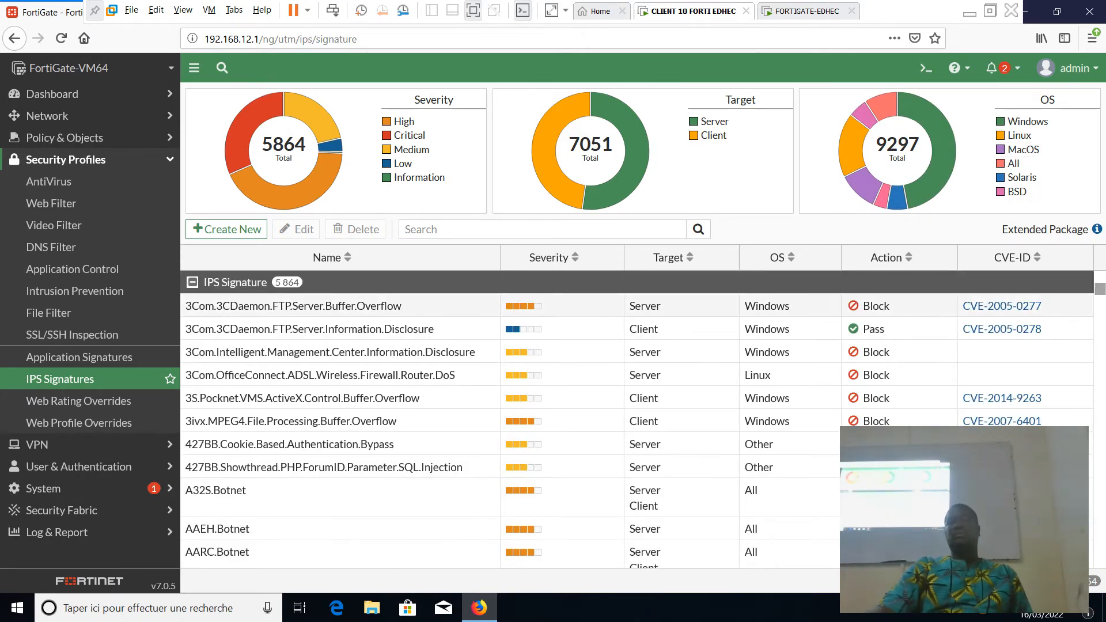
pyautogui.scroll(-4, 680, 435)
pyautogui.scroll(1, 680, 435)
pyautogui.scroll(3, 680, 426)
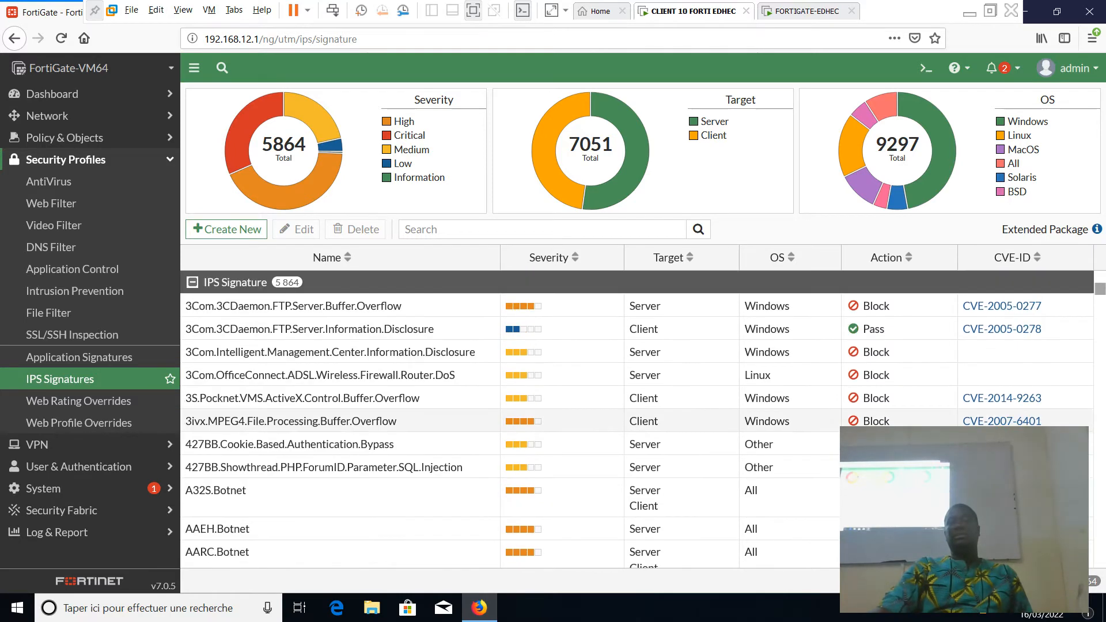
pyautogui.scroll(-12, 679, 403)
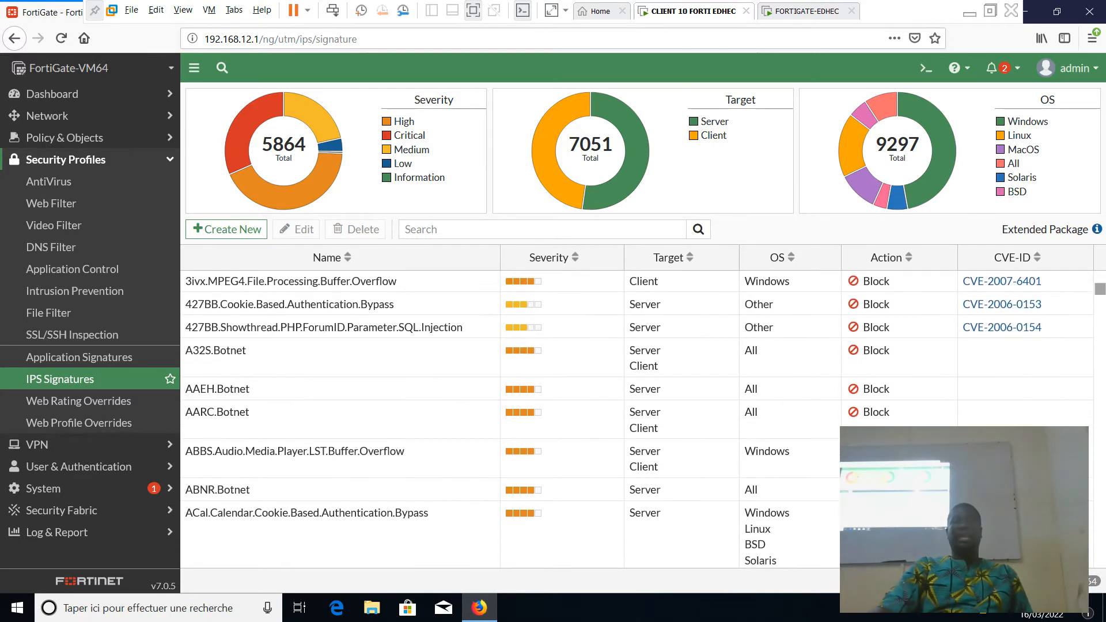
pyautogui.scroll(-2, 679, 403)
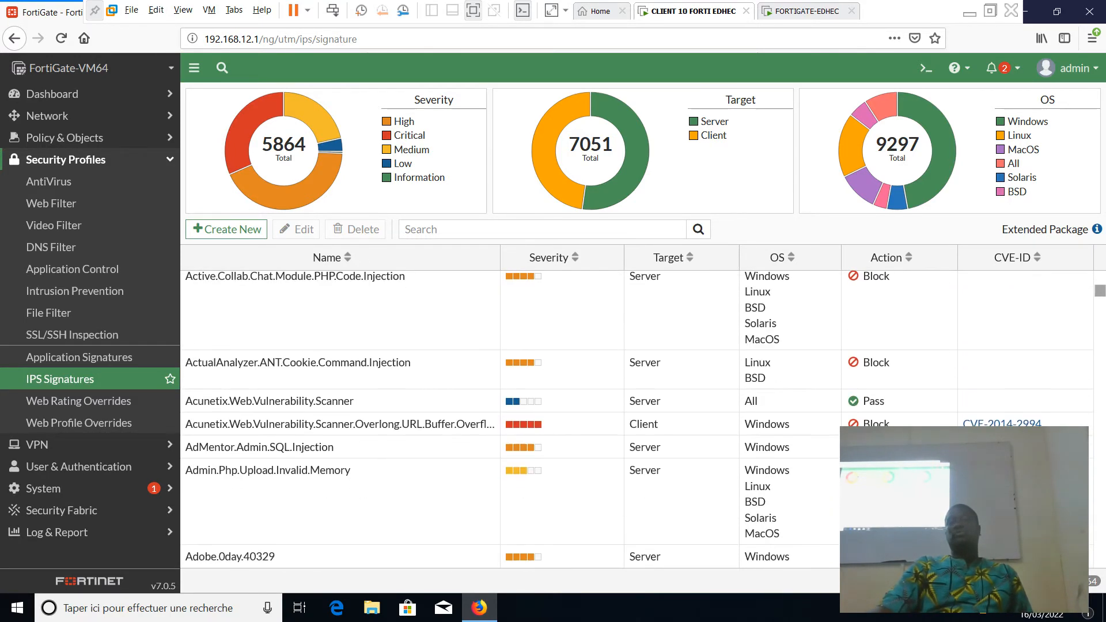
pyautogui.scroll(14, 679, 403)
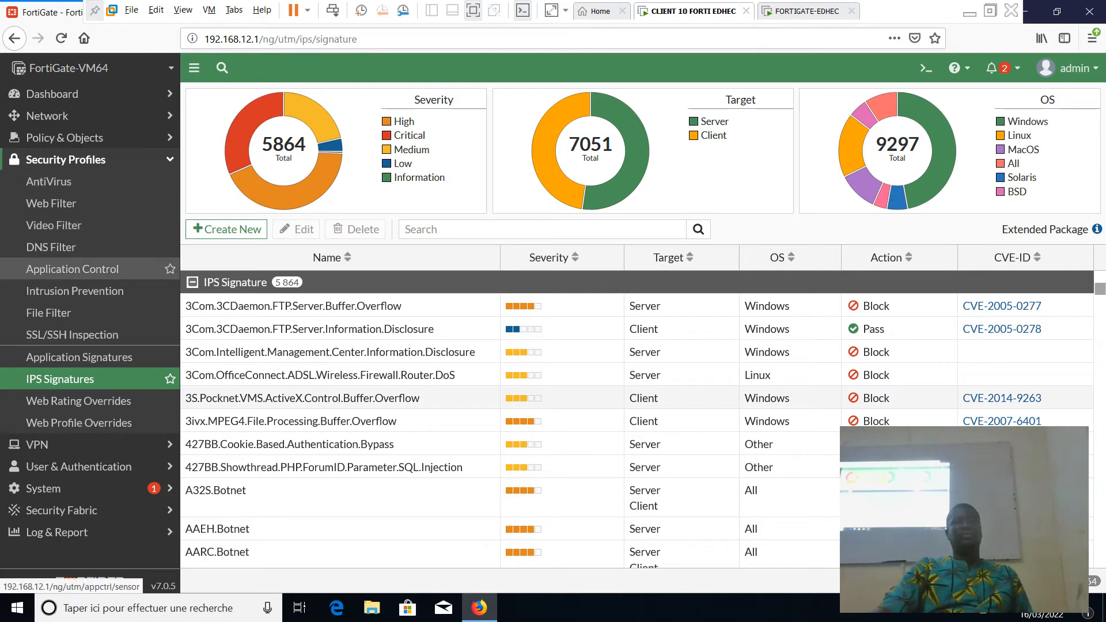
# - Open the default application control sensor for editing and examine its application categories and overrides
pyautogui.click(86, 269)
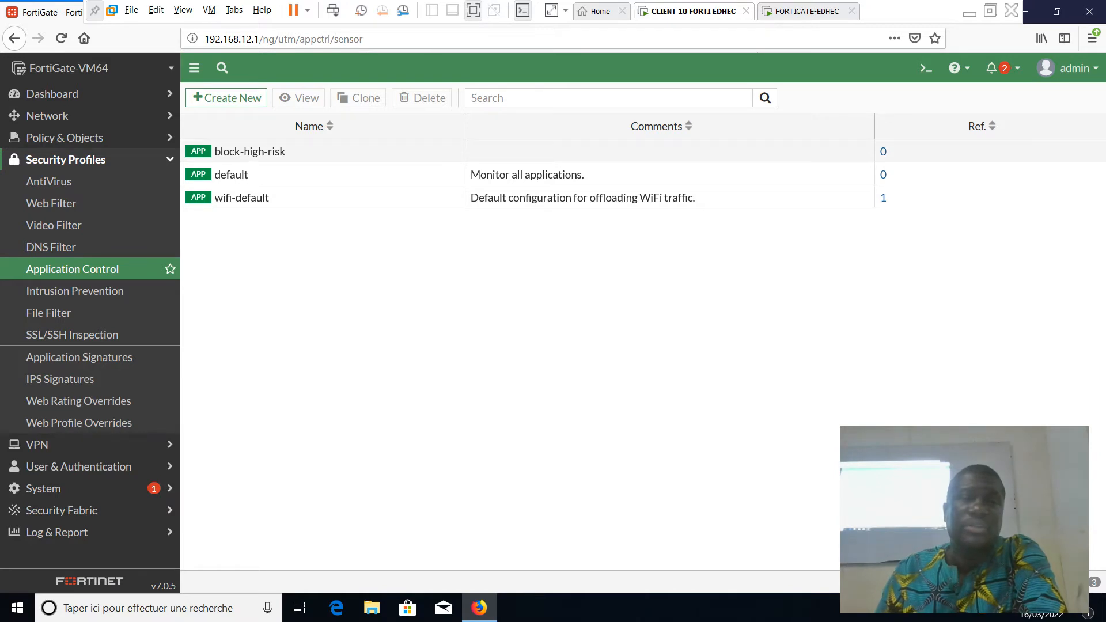
pyautogui.click(232, 175)
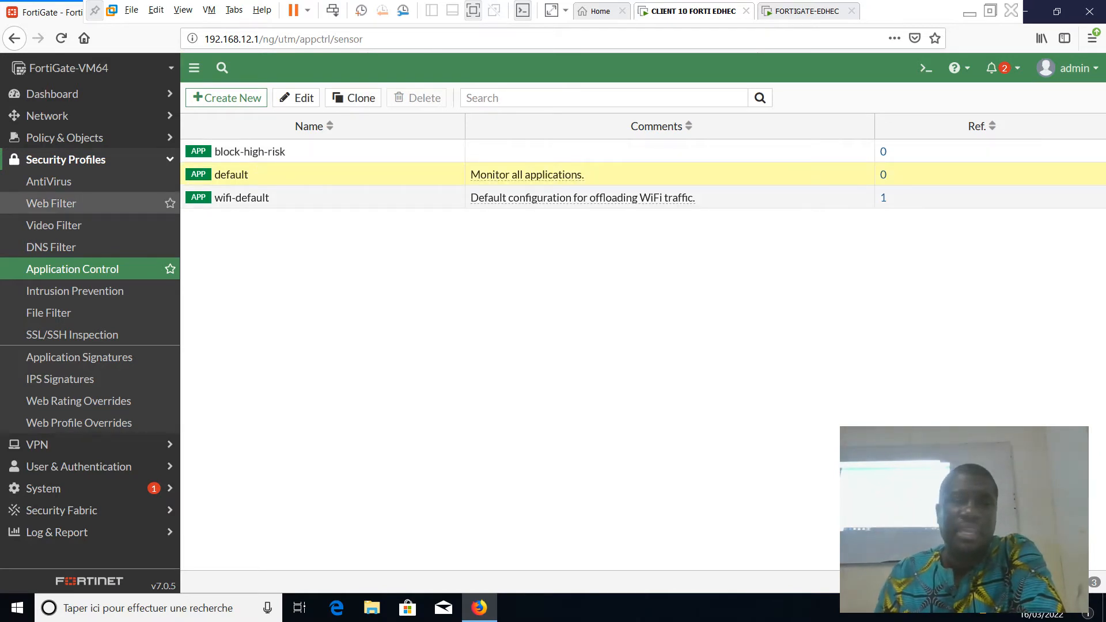
pyautogui.click(296, 98)
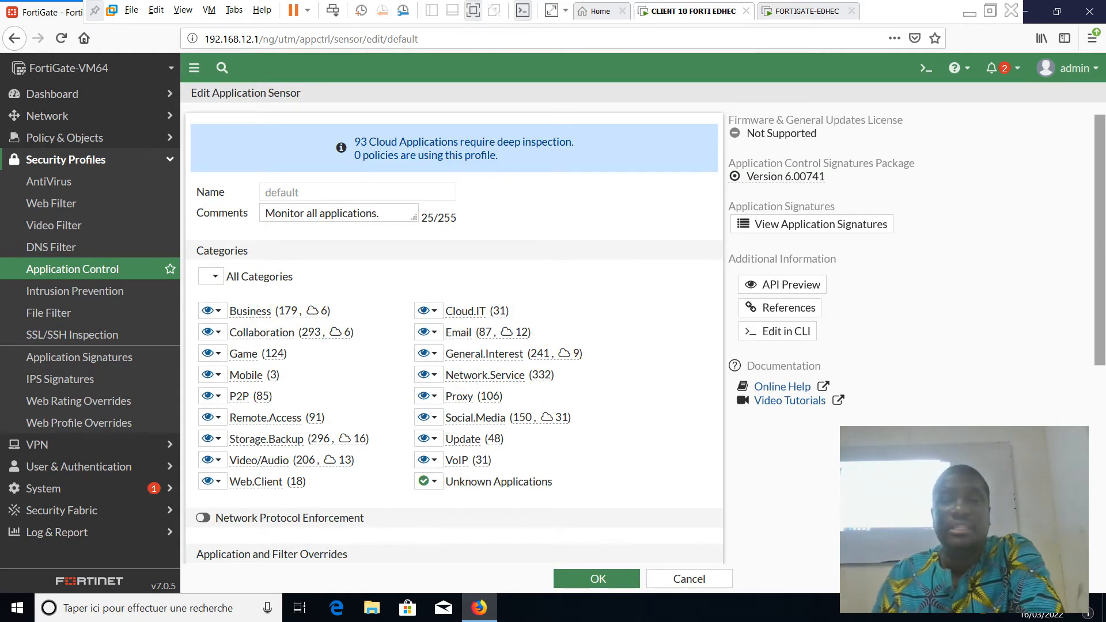
pyautogui.scroll(-4, 454, 334)
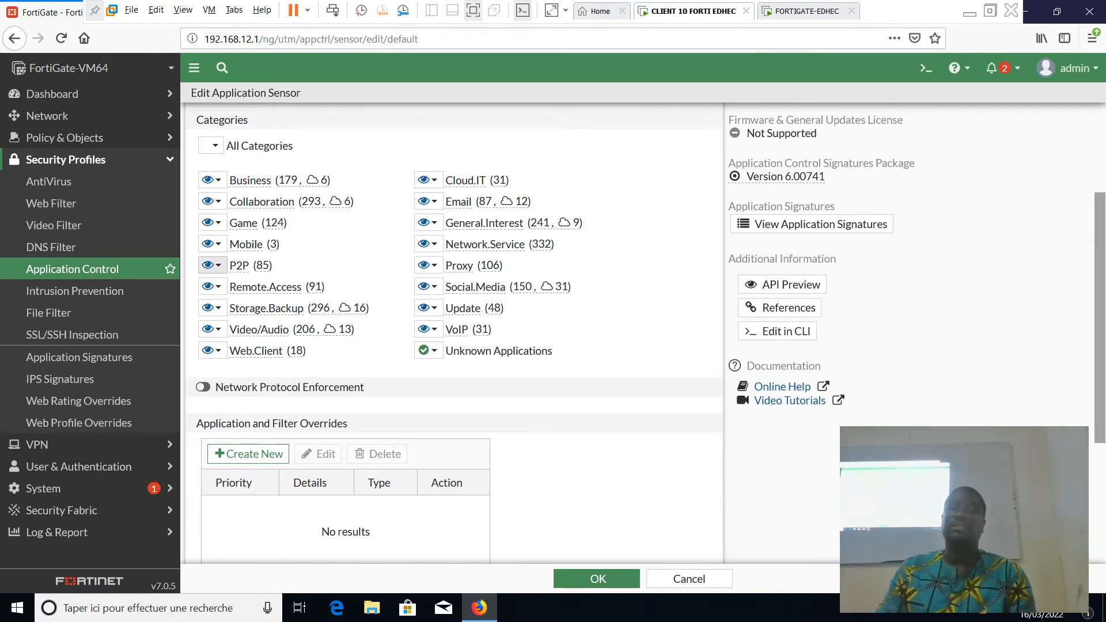
# - View the application signatures of the P2P category, read through the whole list and close it
pyautogui.click(211, 265)
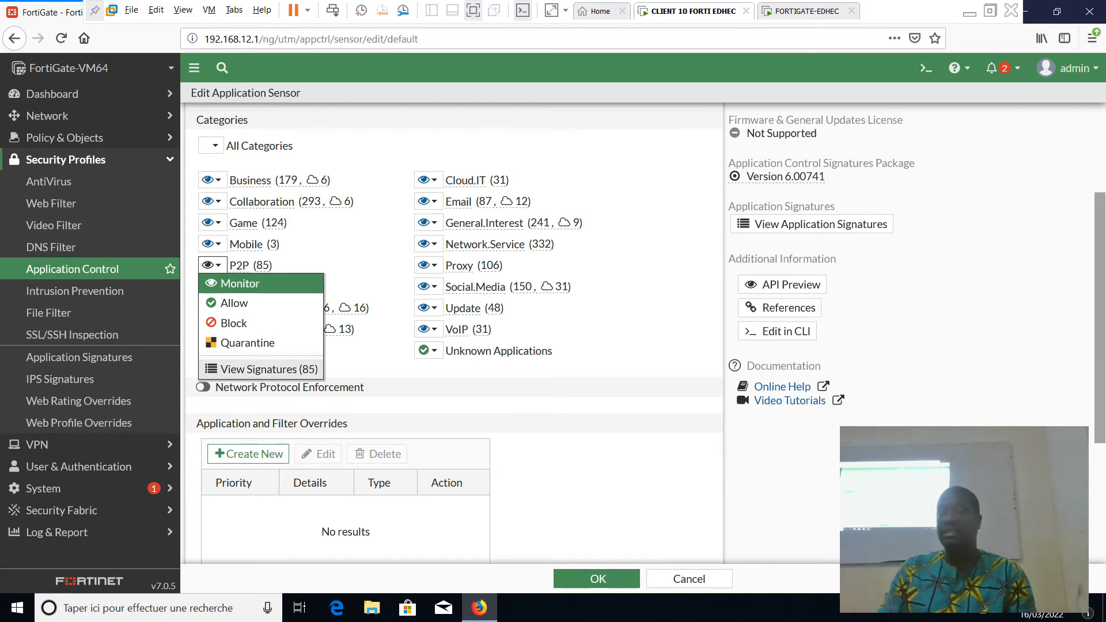
pyautogui.click(260, 369)
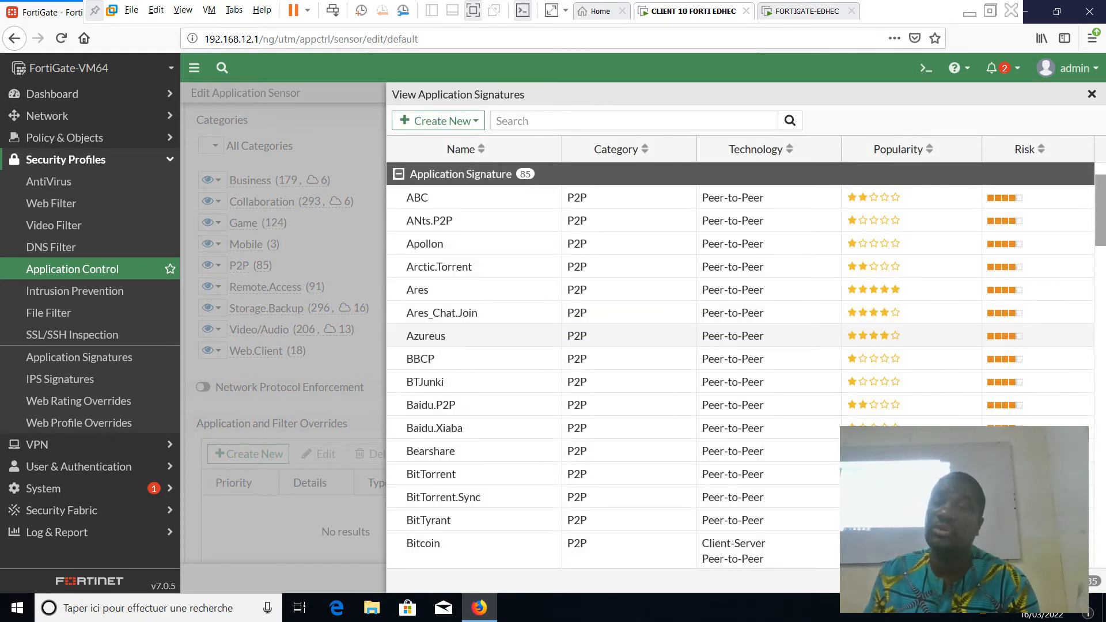
pyautogui.scroll(-5, 740, 353)
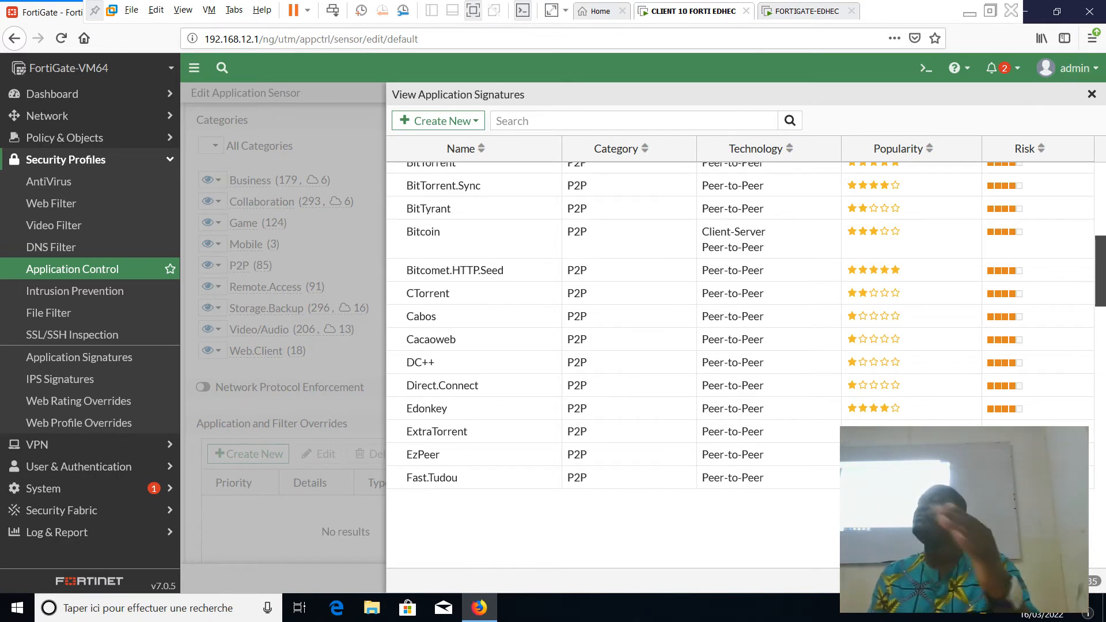
pyautogui.scroll(-1, 741, 325)
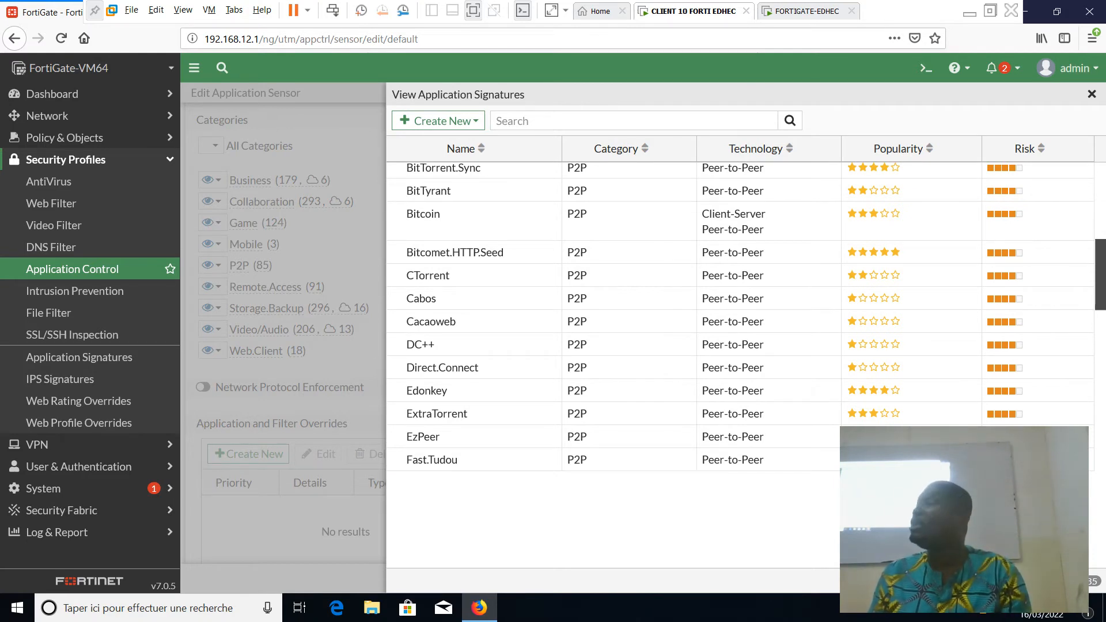
pyautogui.scroll(-10, 740, 326)
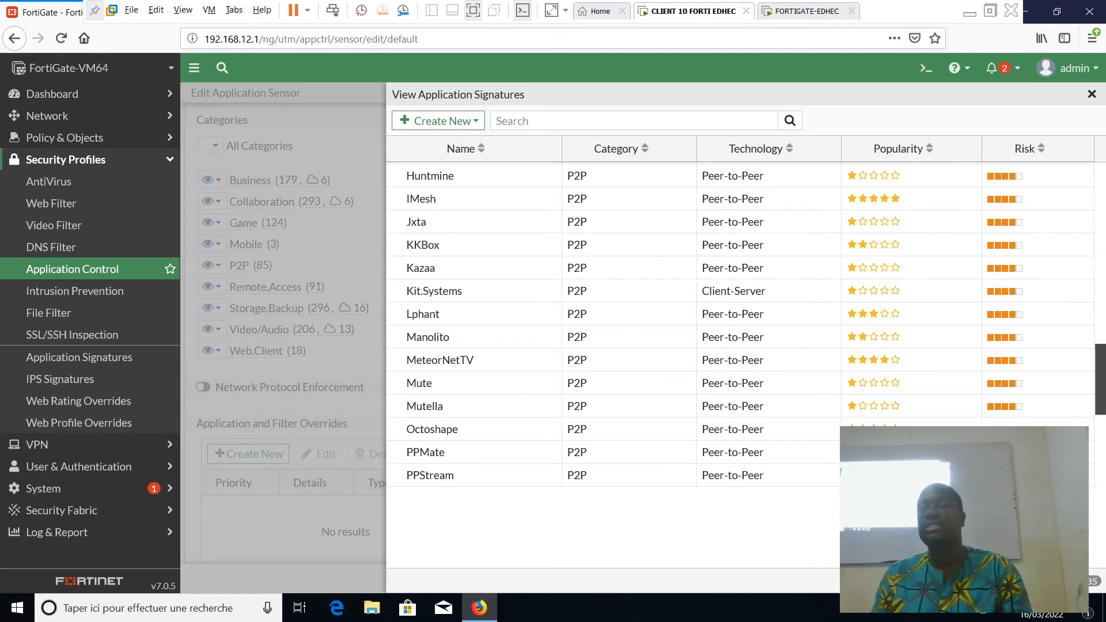
pyautogui.scroll(-12, 741, 325)
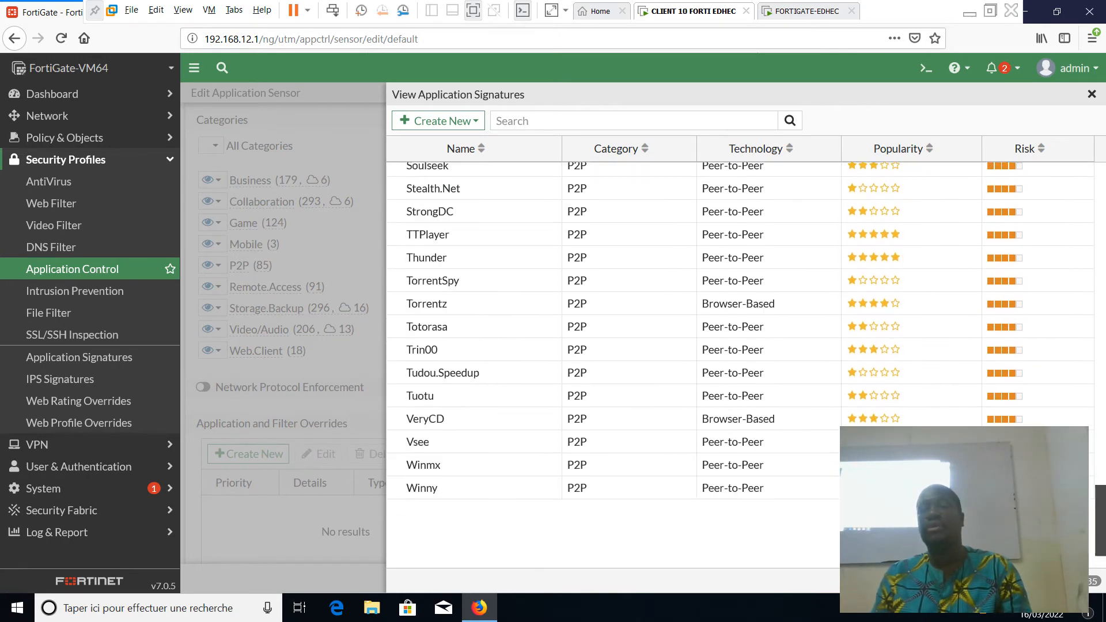
pyautogui.moveTo(1100, 527); pyautogui.dragTo(1100, 218)
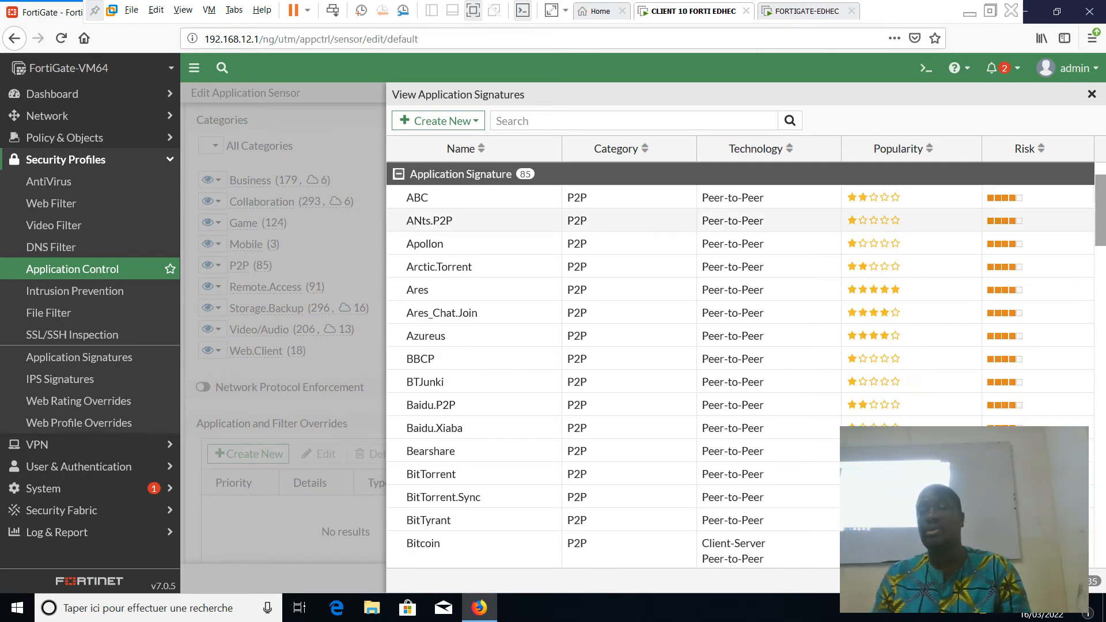
pyautogui.click(1091, 94)
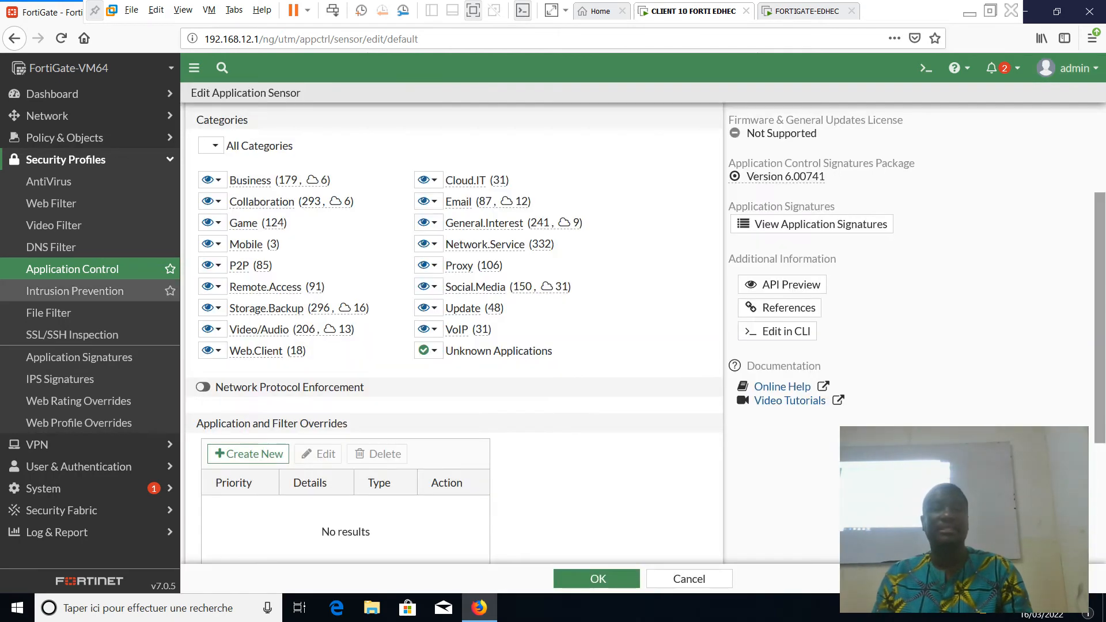
# - Set the P2P and Game categories to Block in the default application sensor and save it
pyautogui.click(211, 265)
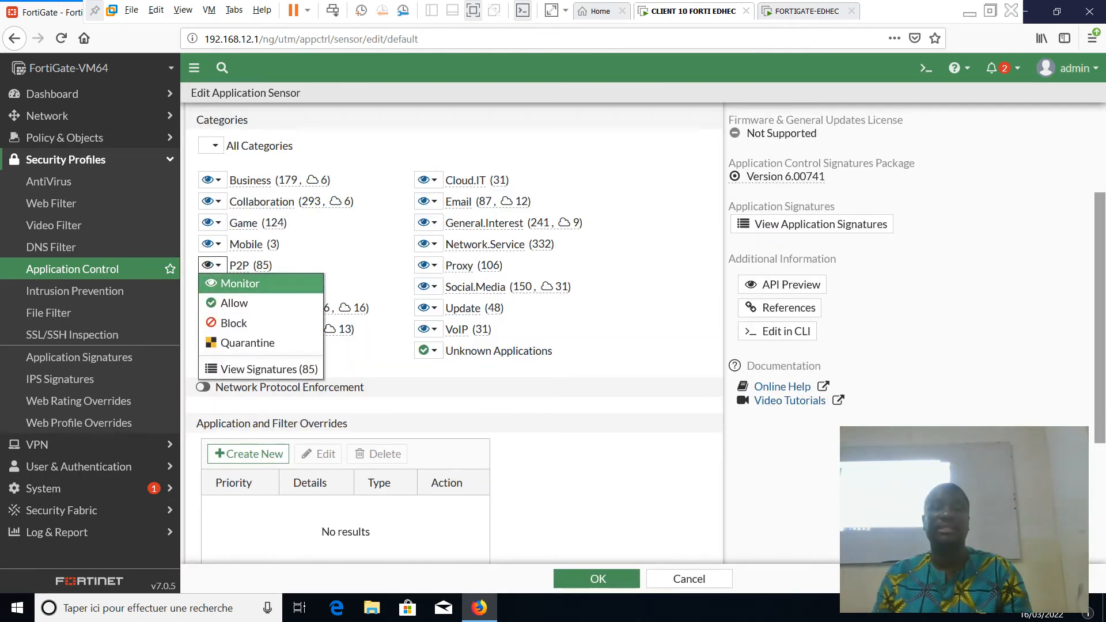
pyautogui.click(234, 322)
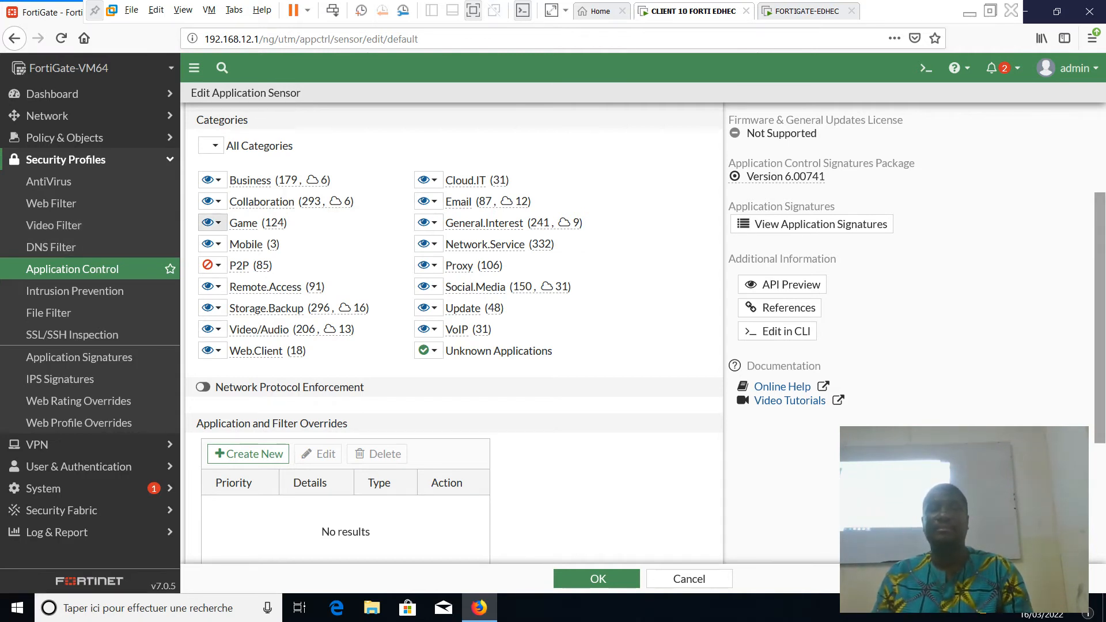
pyautogui.click(211, 222)
pyautogui.click(234, 277)
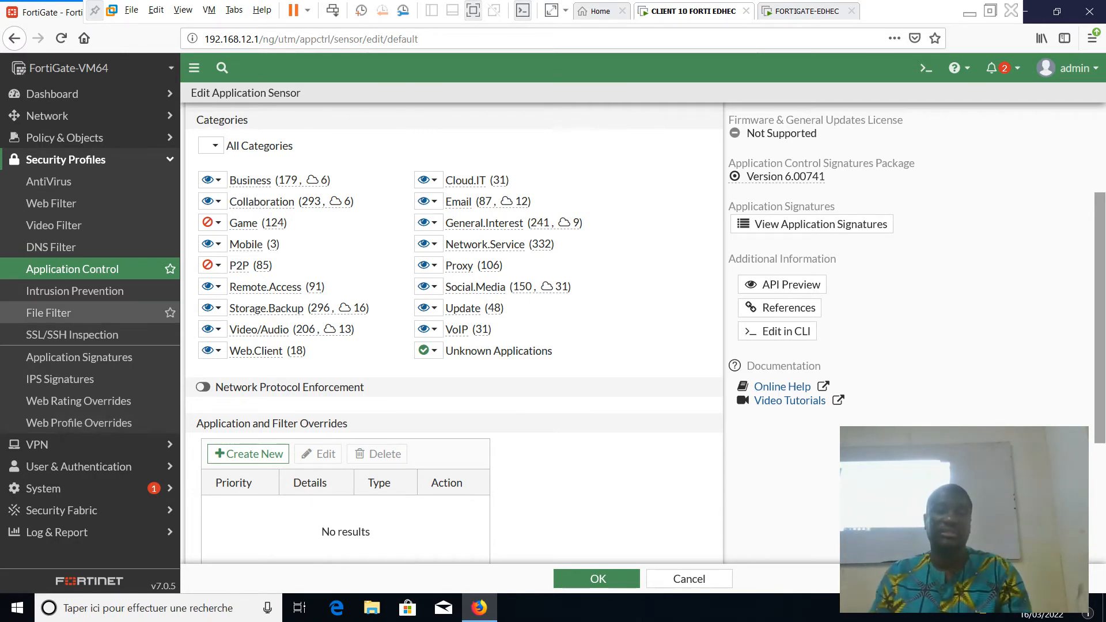
pyautogui.scroll(-3, 454, 323)
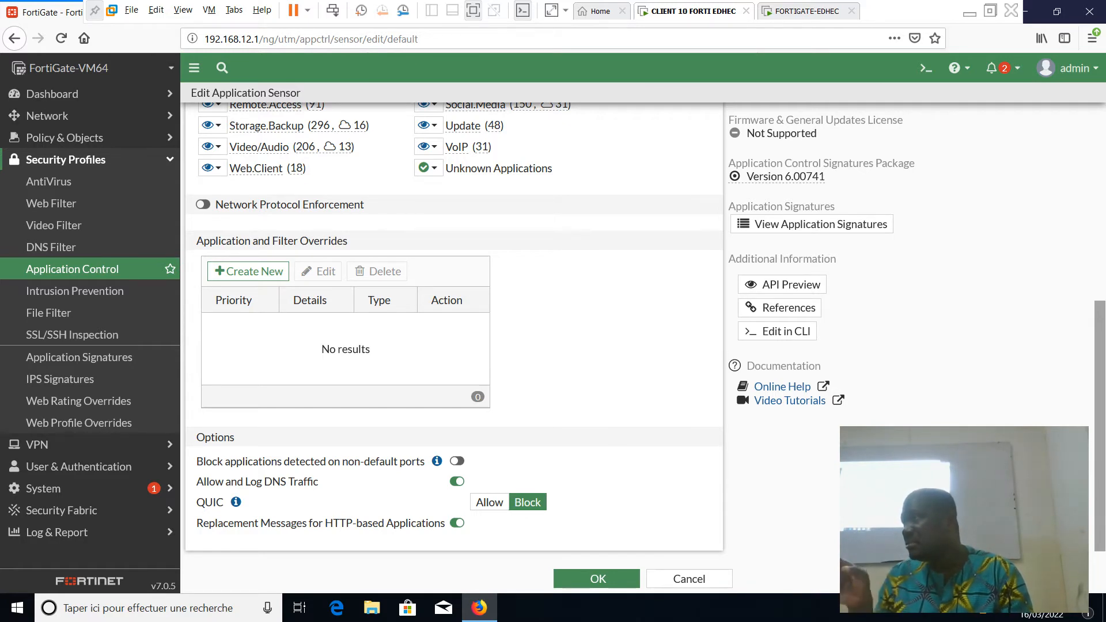
pyautogui.scroll(3, 454, 322)
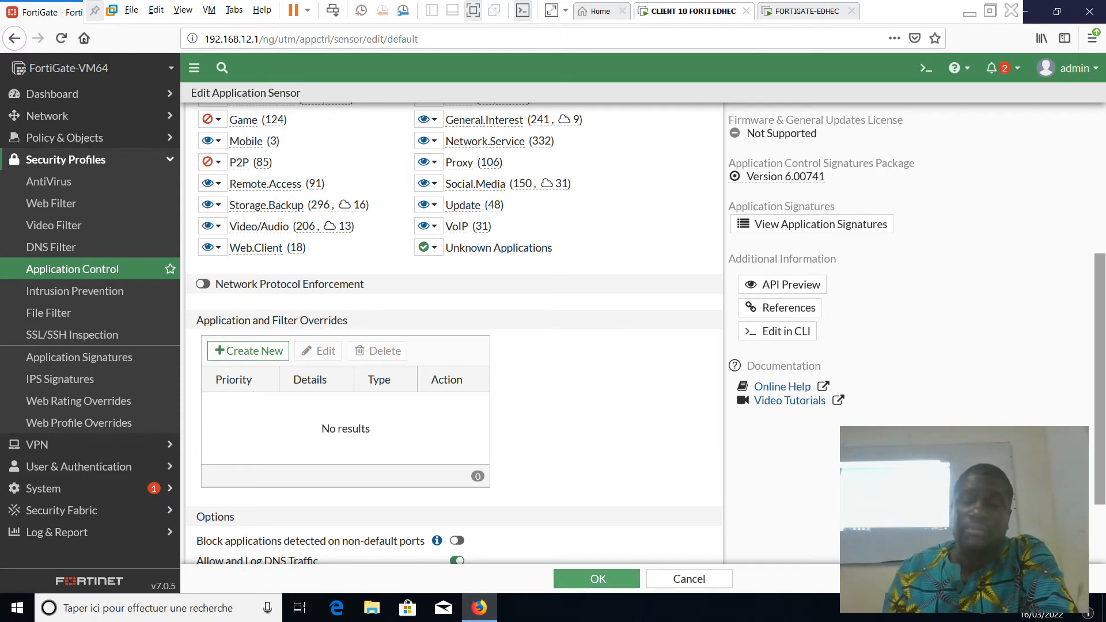
pyautogui.click(596, 579)
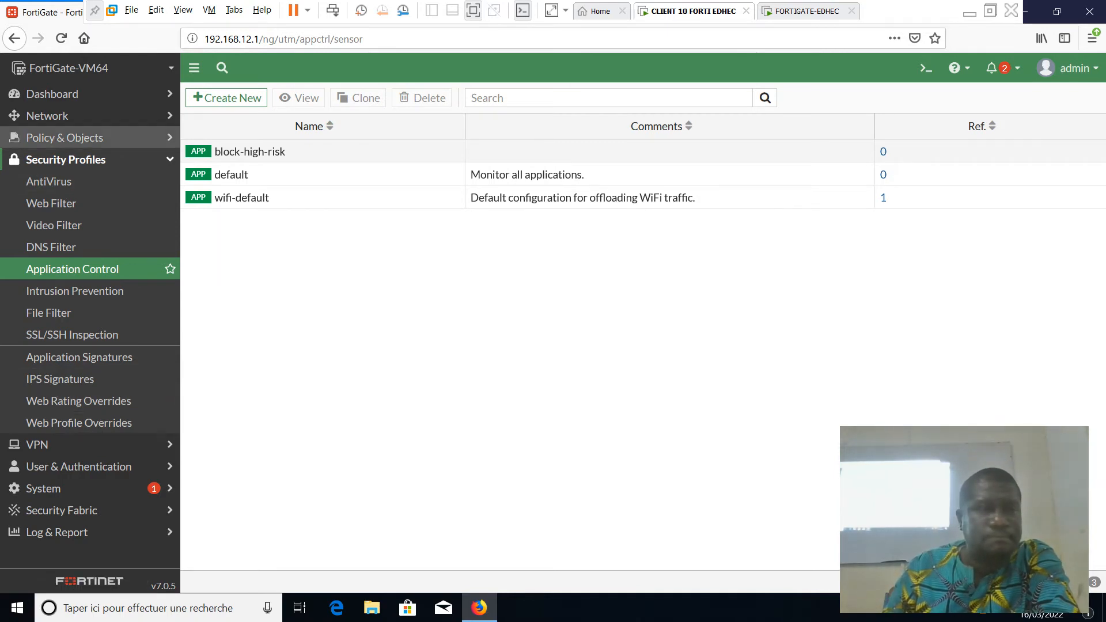
# - Enable Application Control with the default sensor in the acces_internet firewall policy and save the policy
pyautogui.click(64, 137)
pyautogui.click(61, 160)
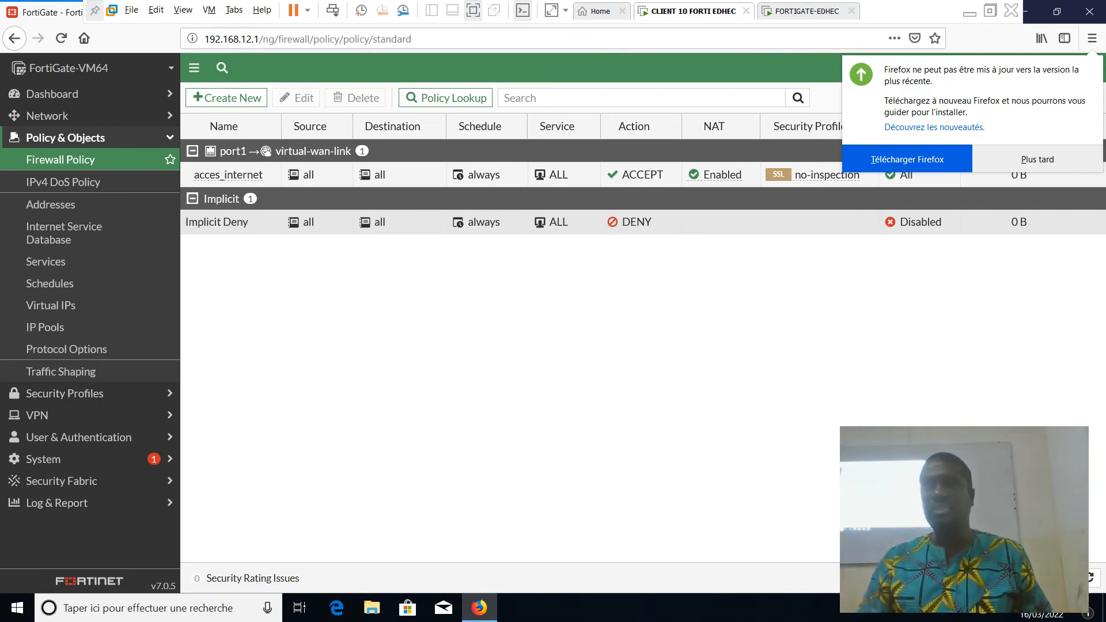
pyautogui.click(1036, 159)
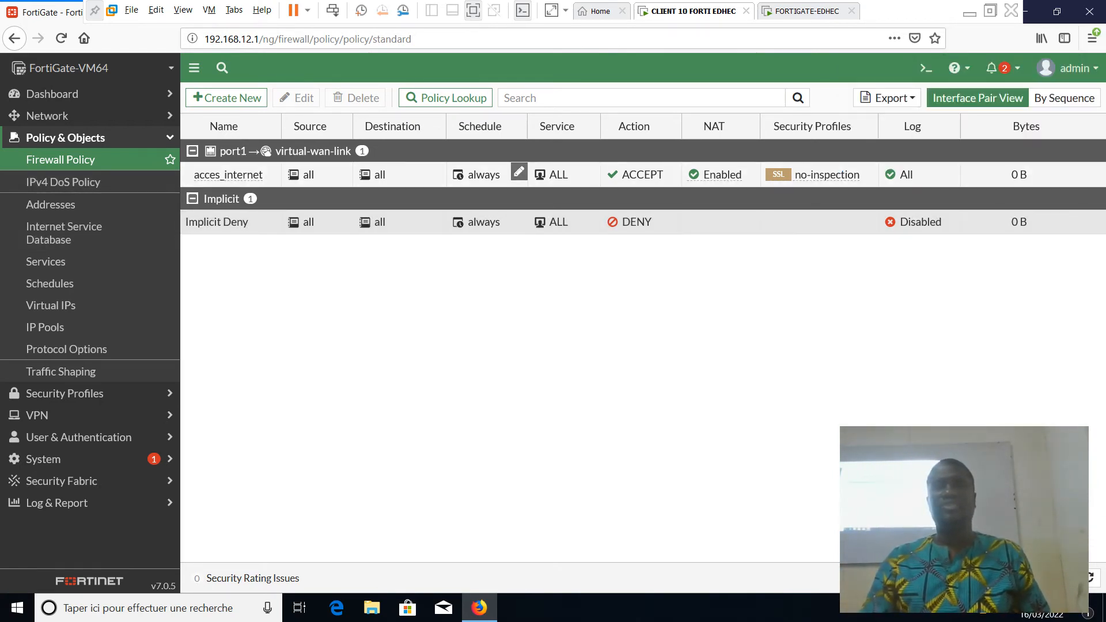
pyautogui.click(403, 175)
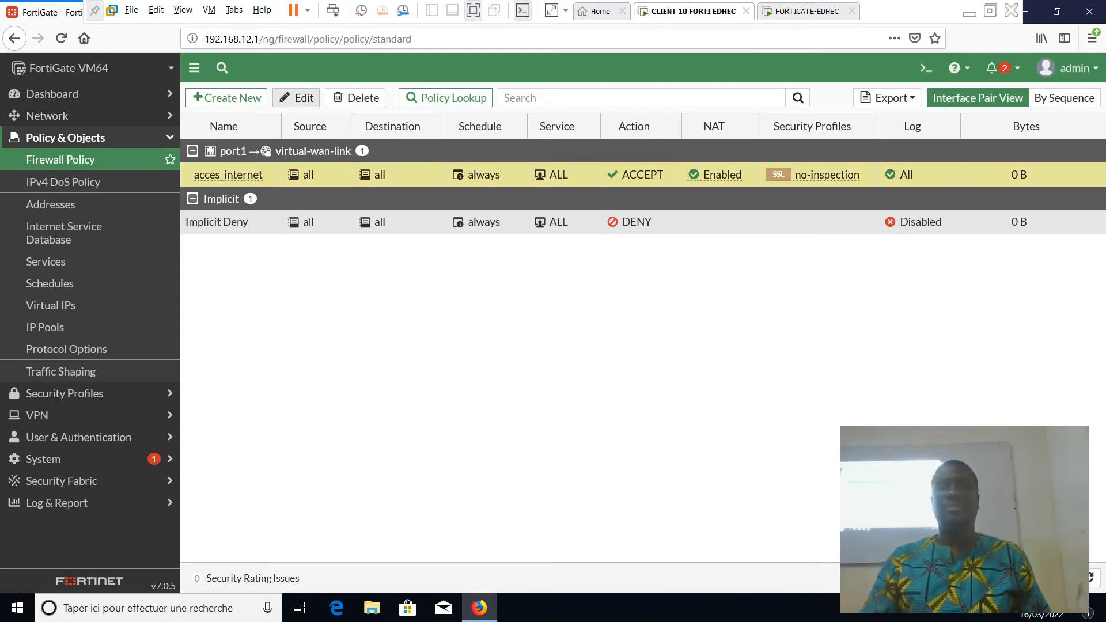
pyautogui.click(296, 98)
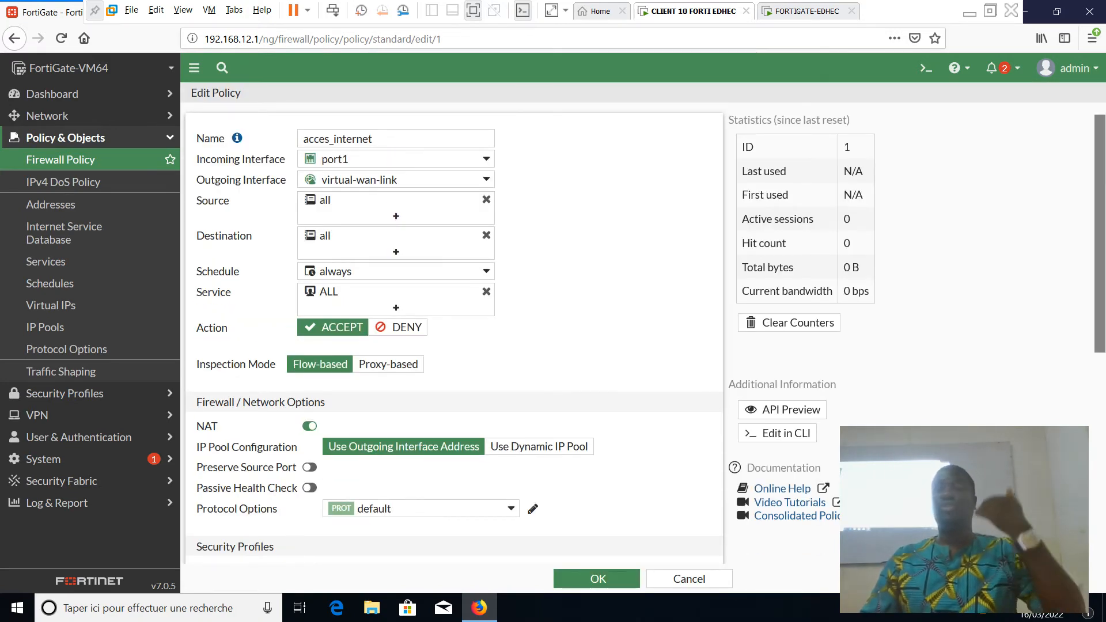
pyautogui.scroll(-5, 454, 334)
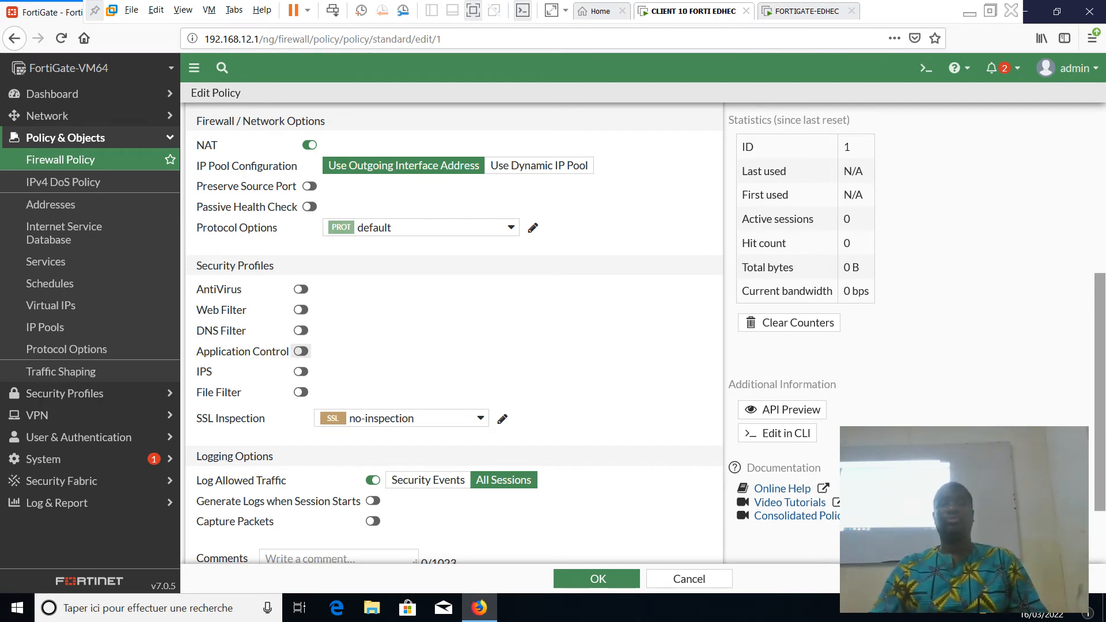
pyautogui.click(301, 350)
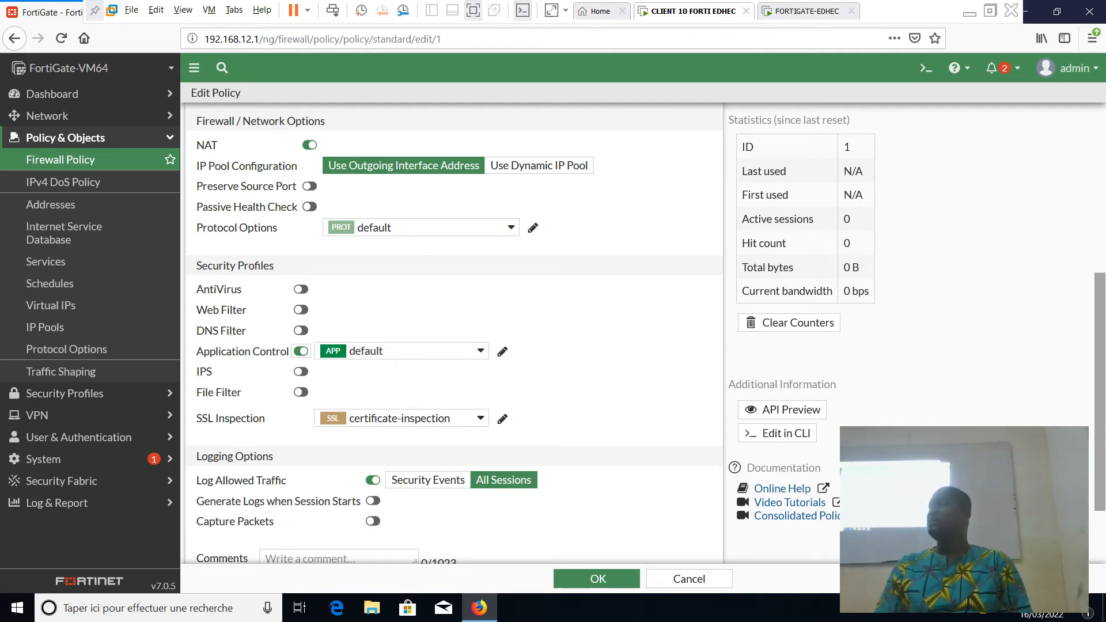
pyautogui.click(597, 579)
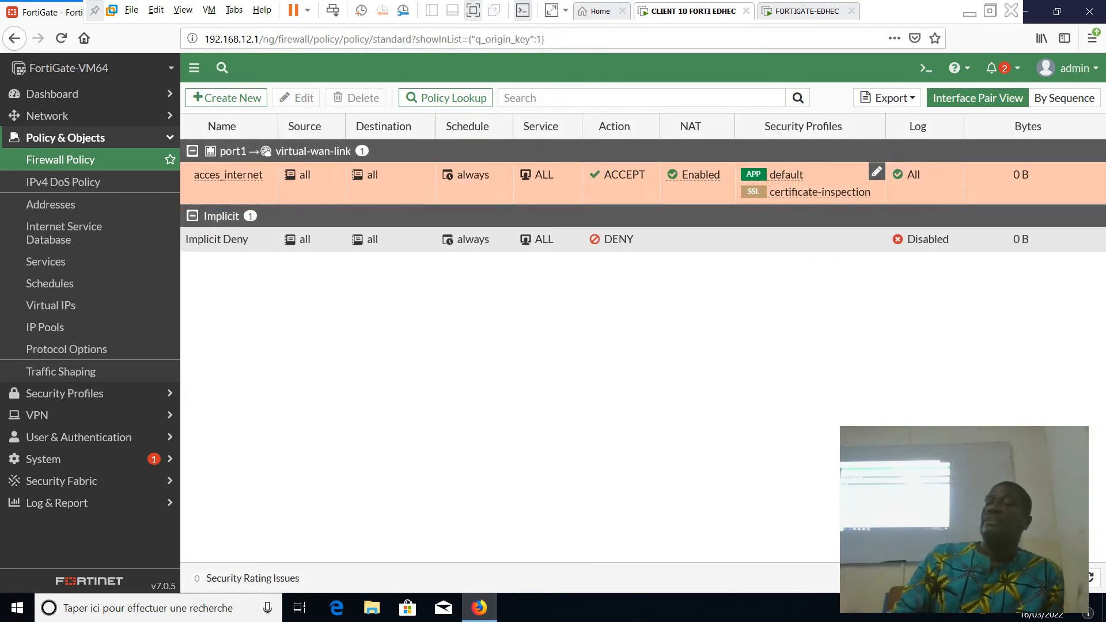
pyautogui.moveTo(785, 175)
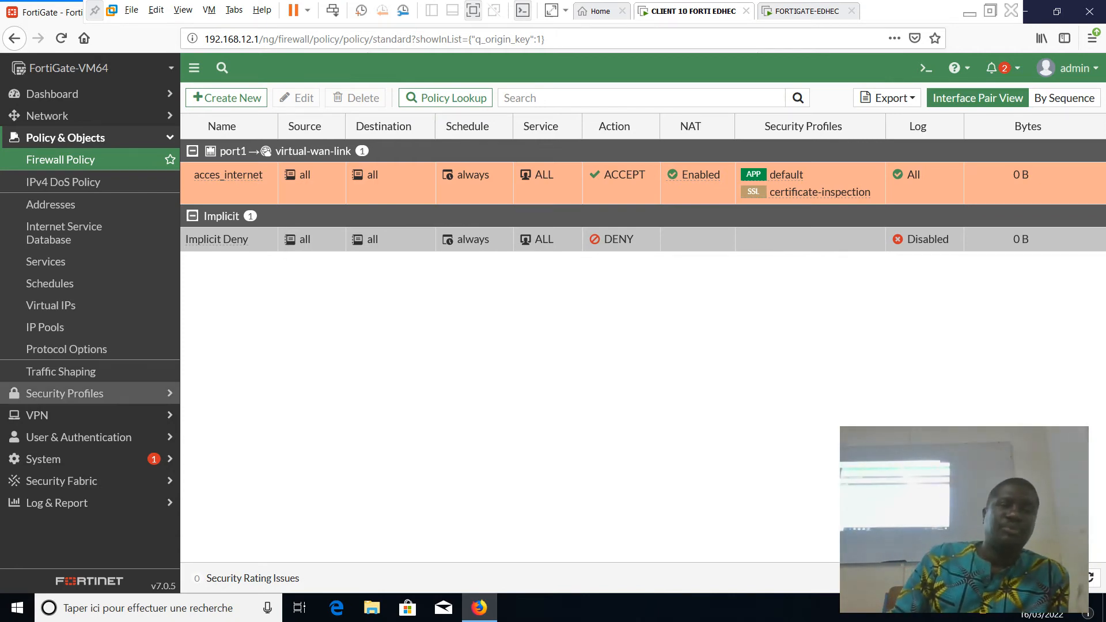
# - Open the default web filter profile for editing
pyautogui.click(65, 393)
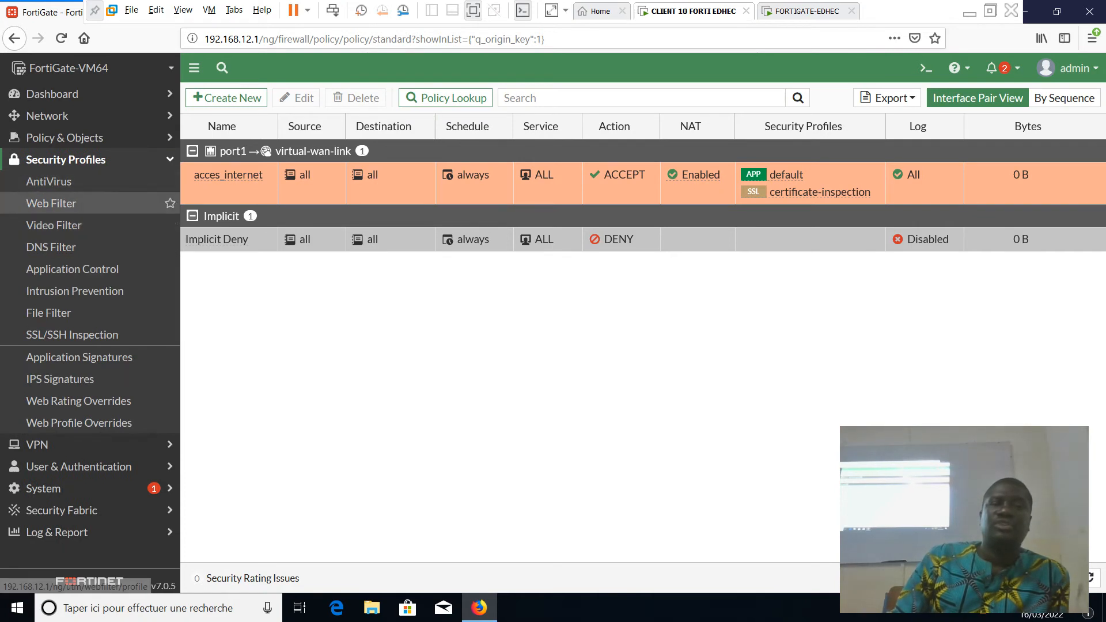
pyautogui.click(50, 203)
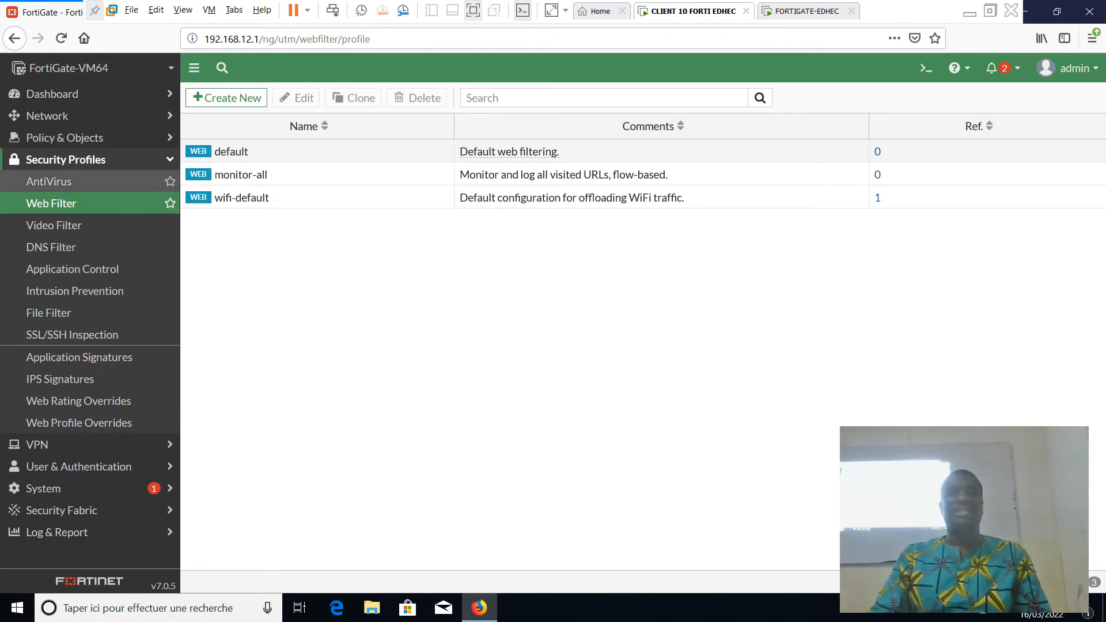
pyautogui.click(231, 152)
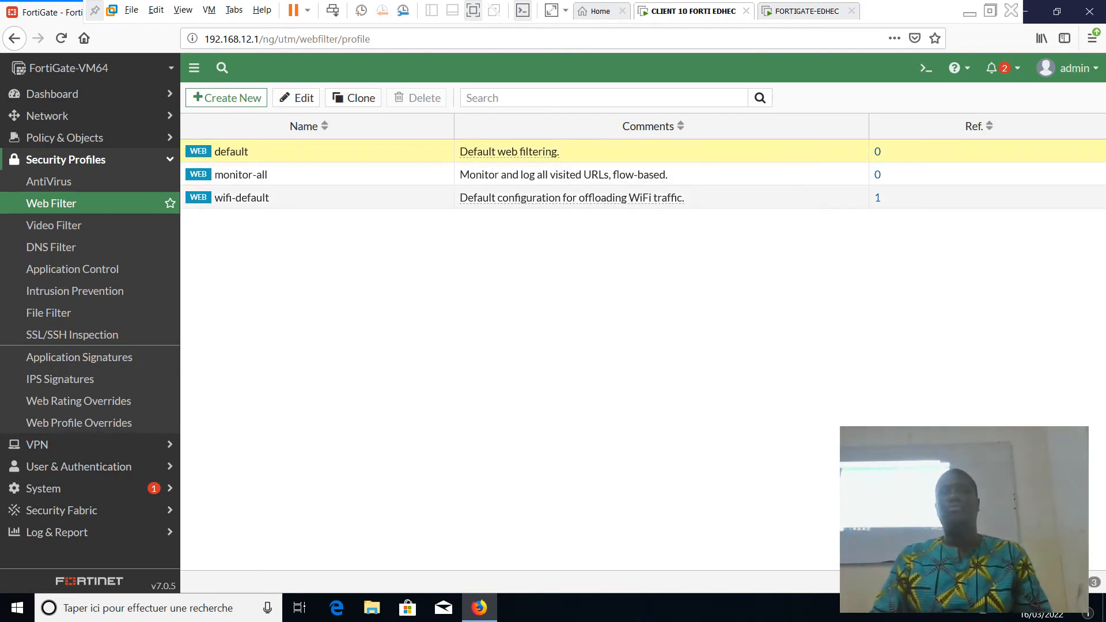
pyautogui.click(296, 98)
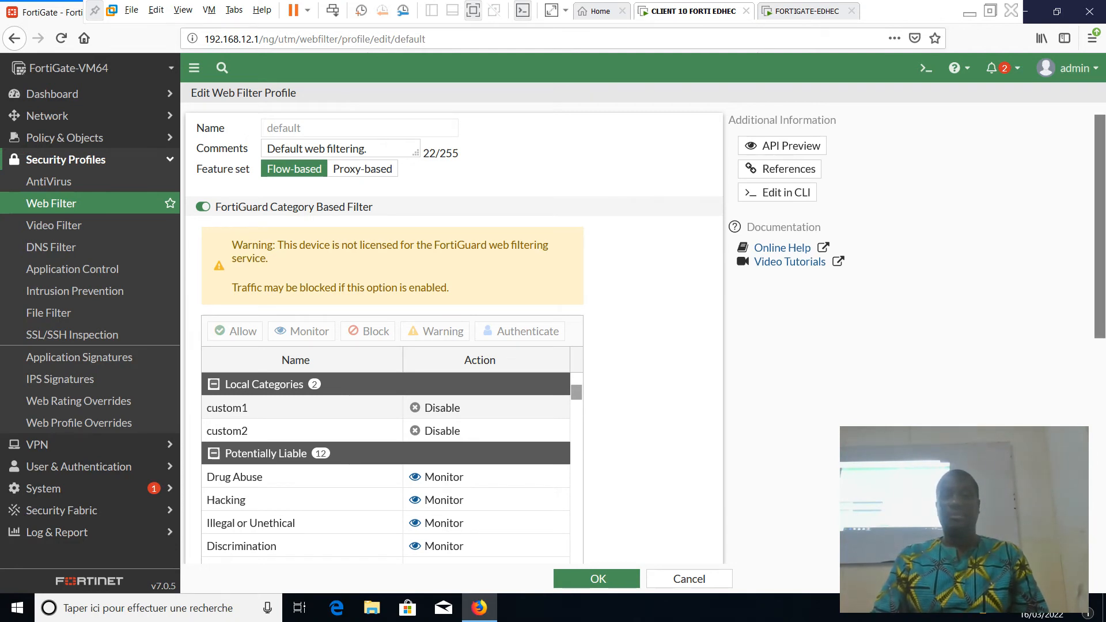
# - Examine the FortiGuard web categories and the action assigned to each in the default web filter profile
pyautogui.scroll(-3, 452, 332)
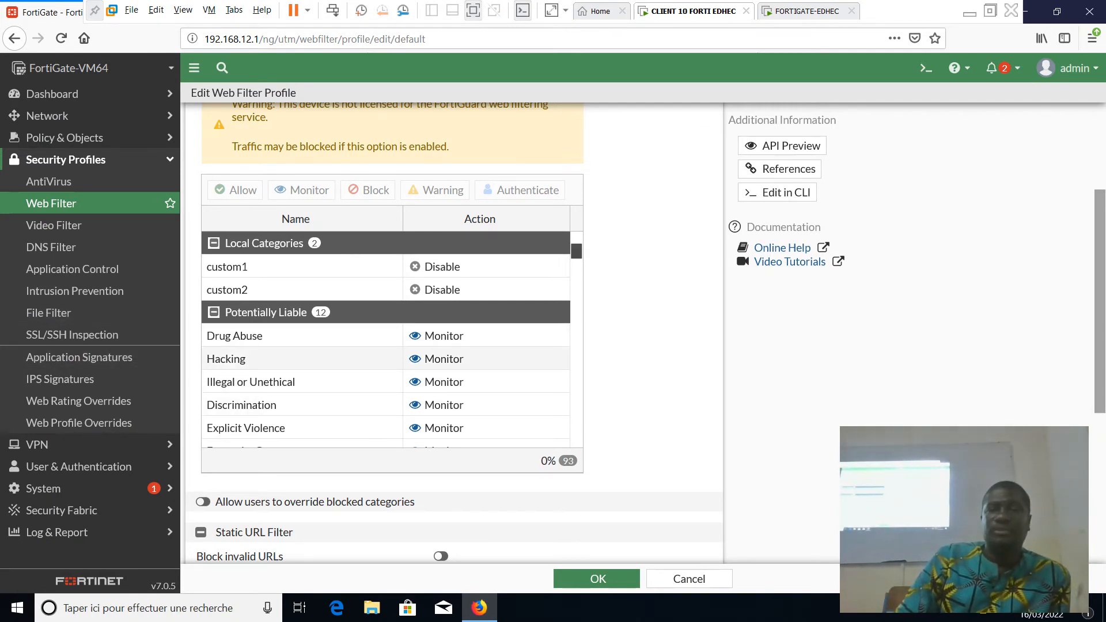
pyautogui.scroll(-3, 392, 340)
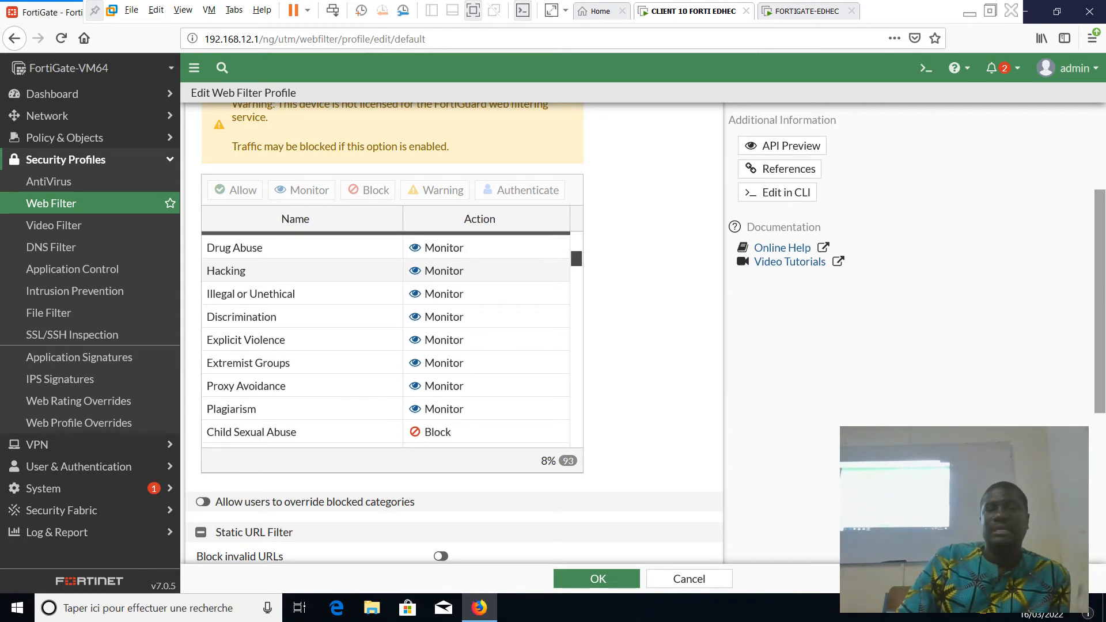
pyautogui.scroll(-4, 386, 340)
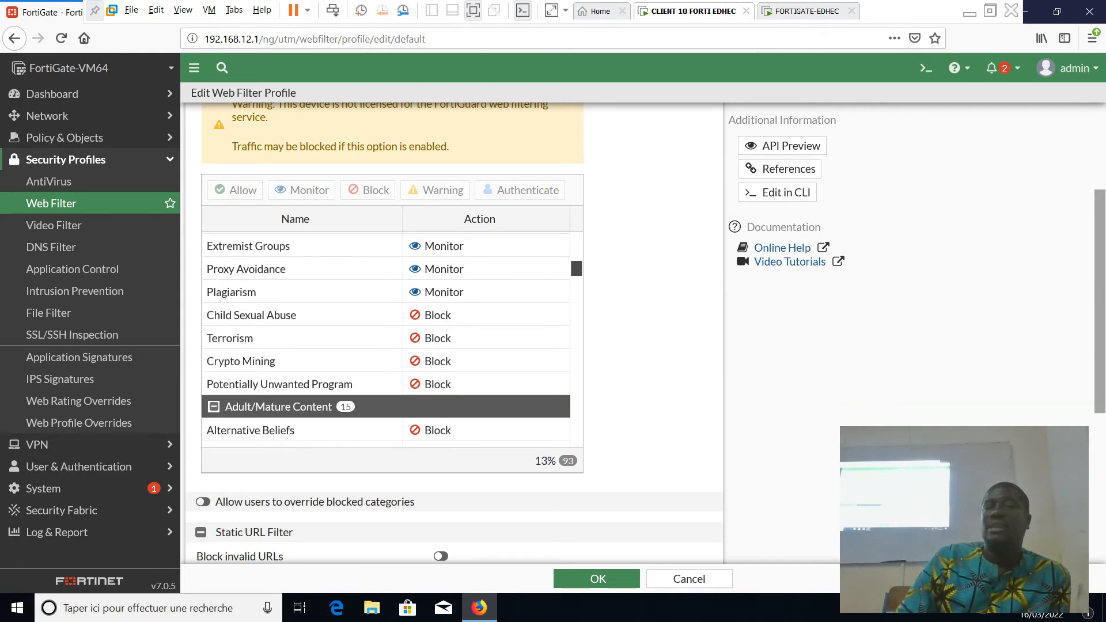
pyautogui.scroll(-5, 391, 340)
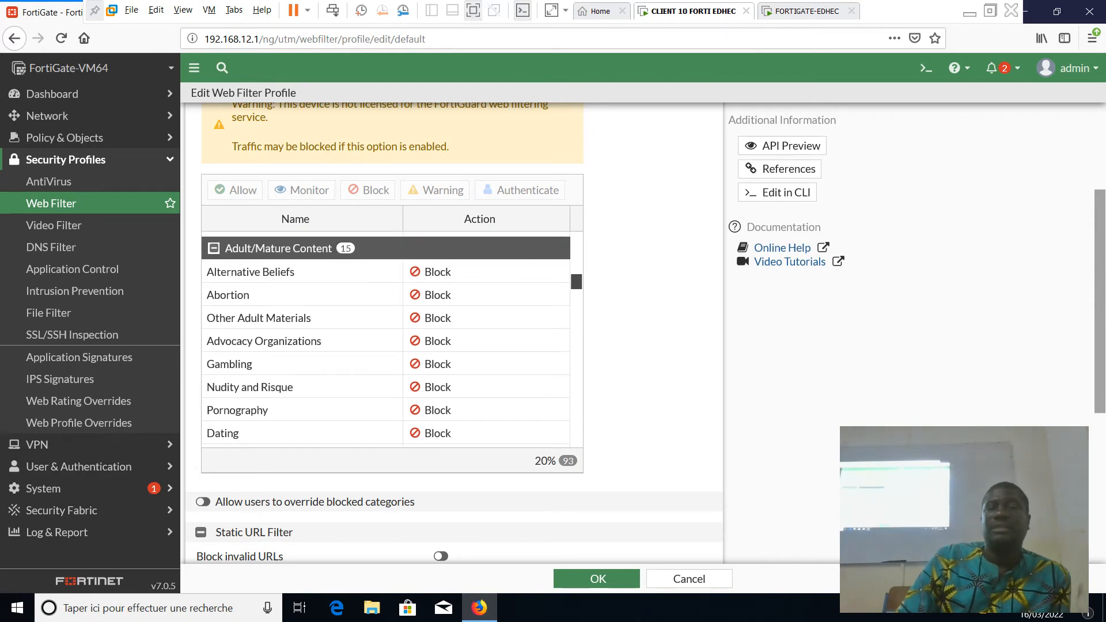
pyautogui.scroll(-2, 386, 340)
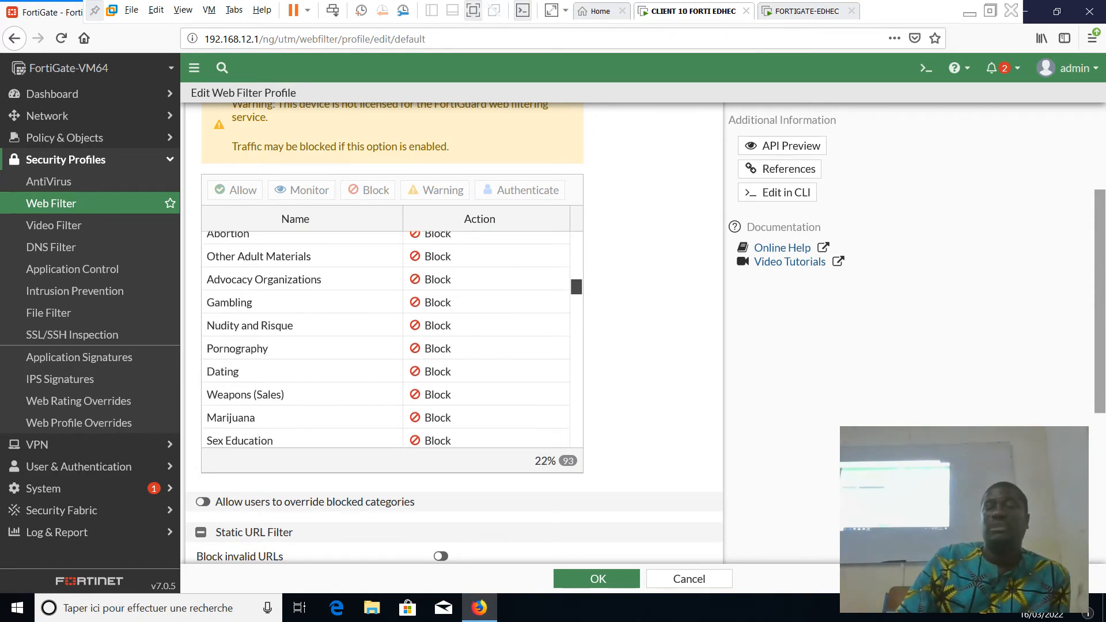
pyautogui.scroll(1, 392, 340)
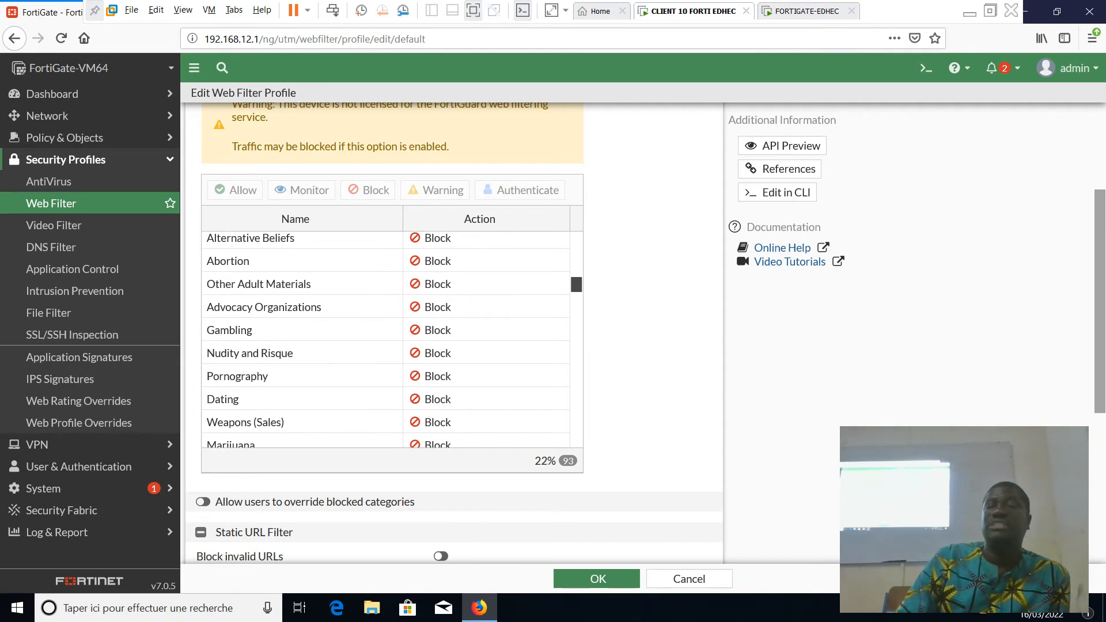
pyautogui.scroll(-3, 386, 340)
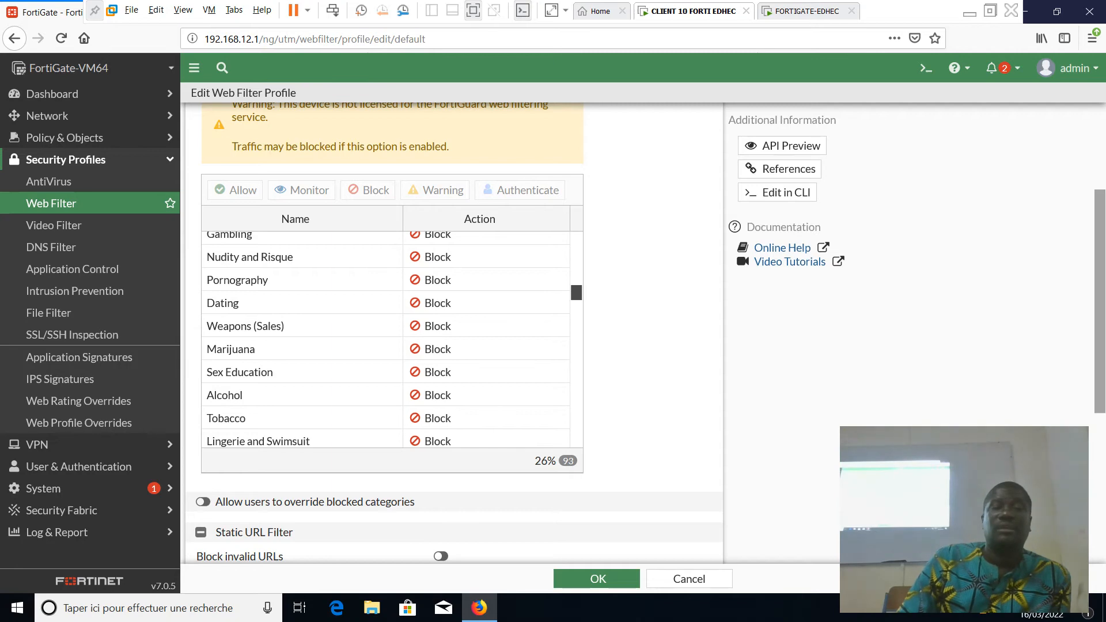
pyautogui.scroll(-10, 385, 340)
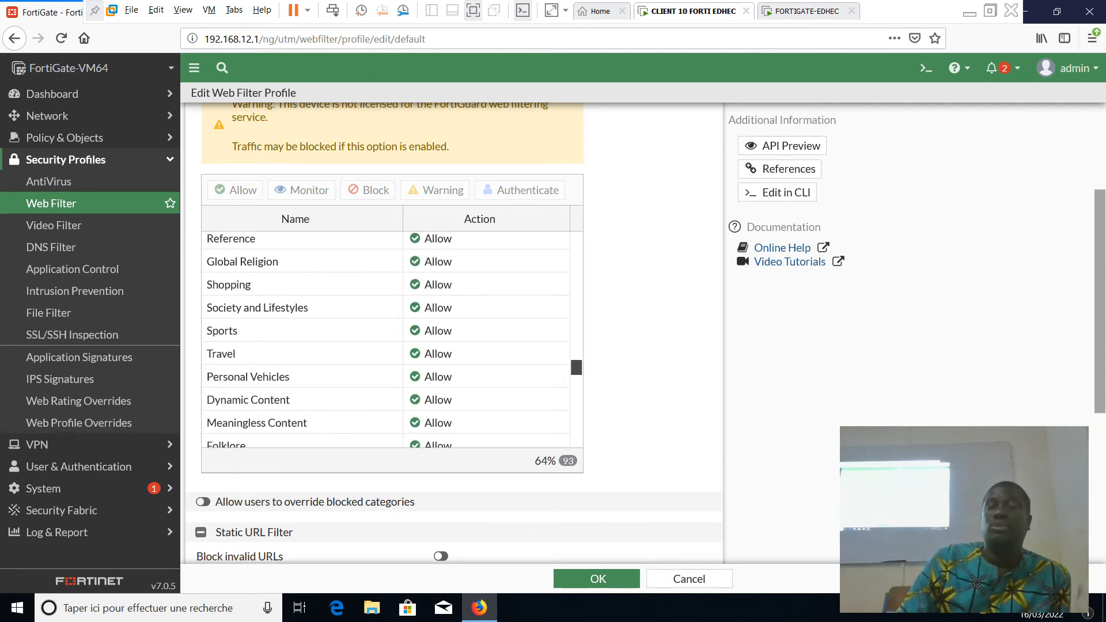
pyautogui.scroll(5, 386, 340)
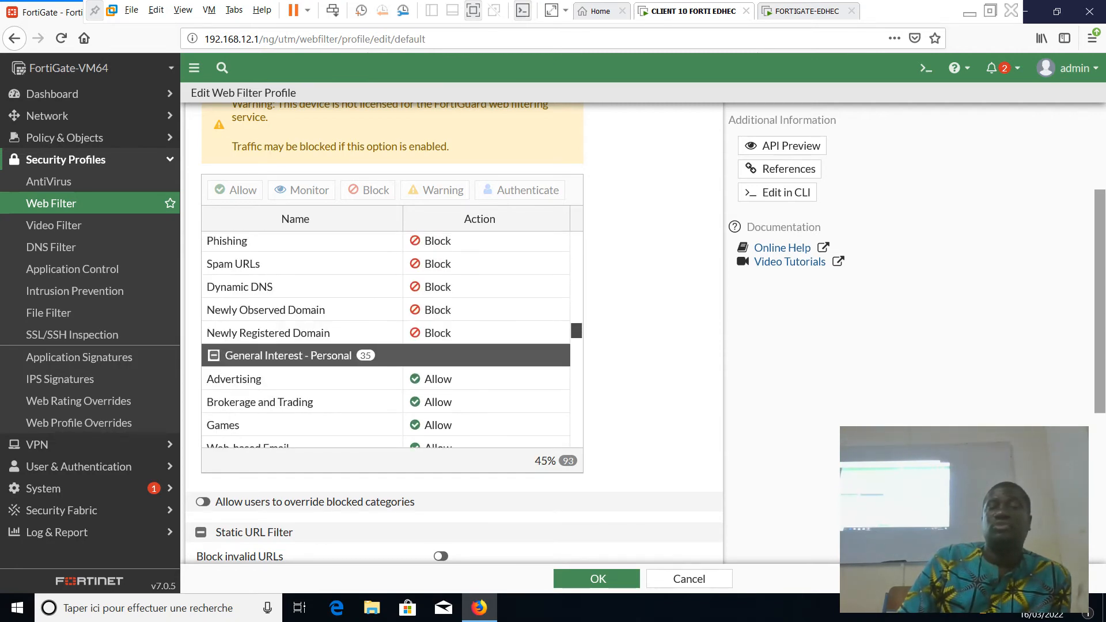
pyautogui.scroll(-2, 386, 339)
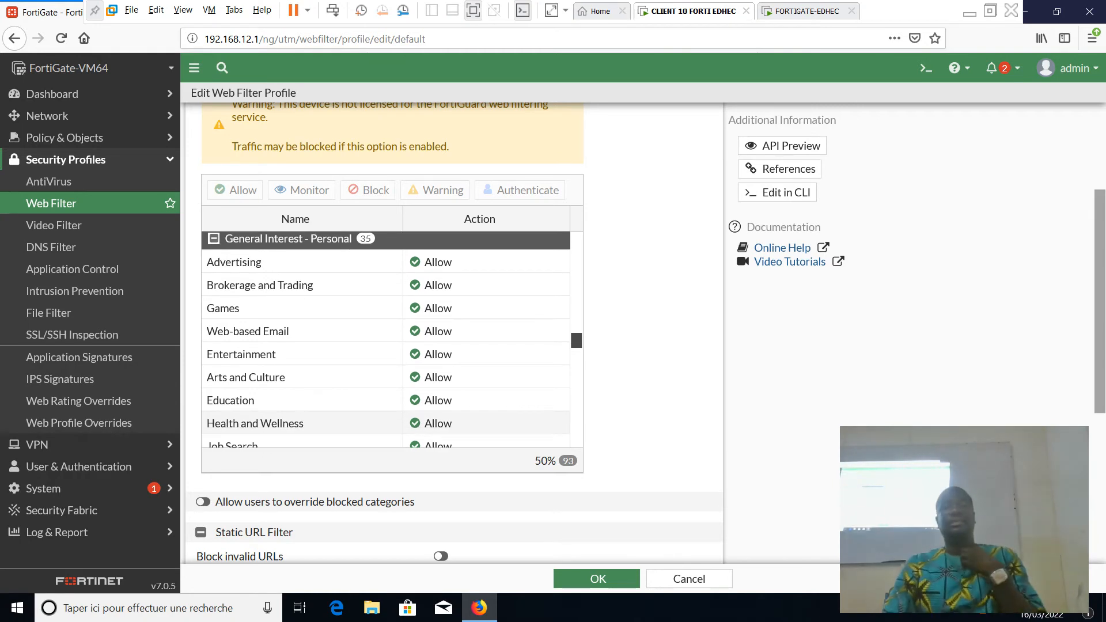
pyautogui.scroll(-3, 386, 340)
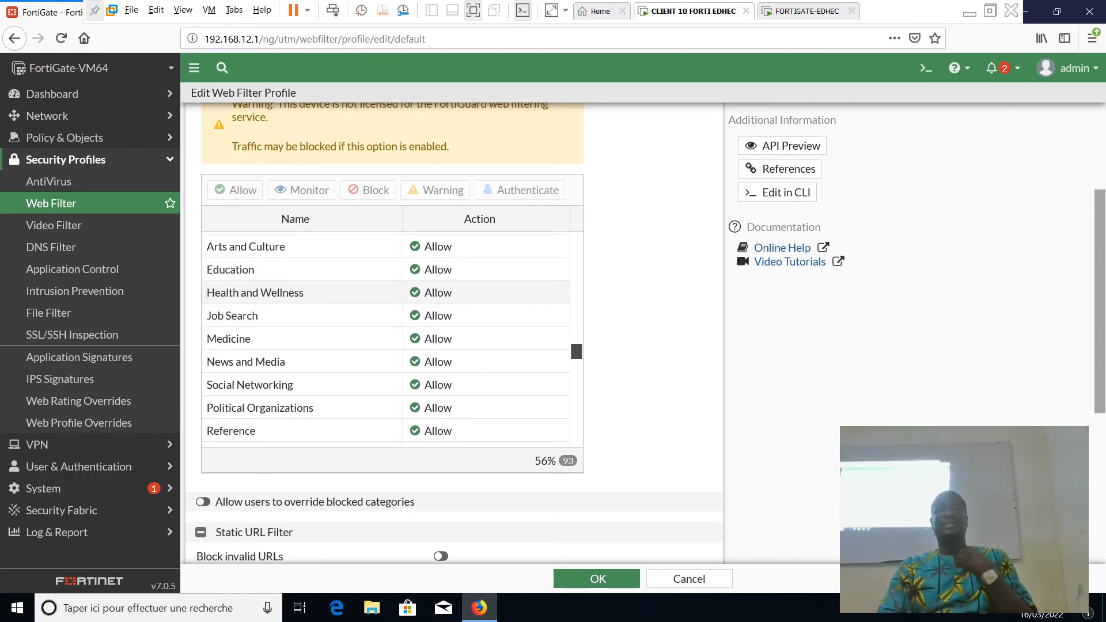
pyautogui.scroll(-15, 345, 293)
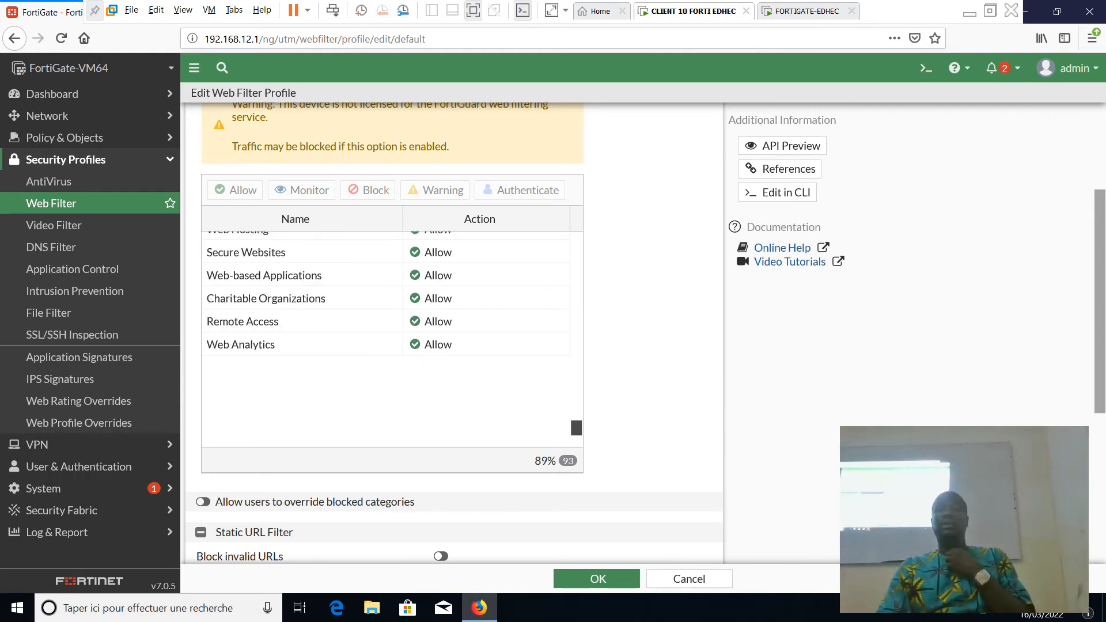
pyautogui.moveTo(576, 428); pyautogui.dragTo(575, 251)
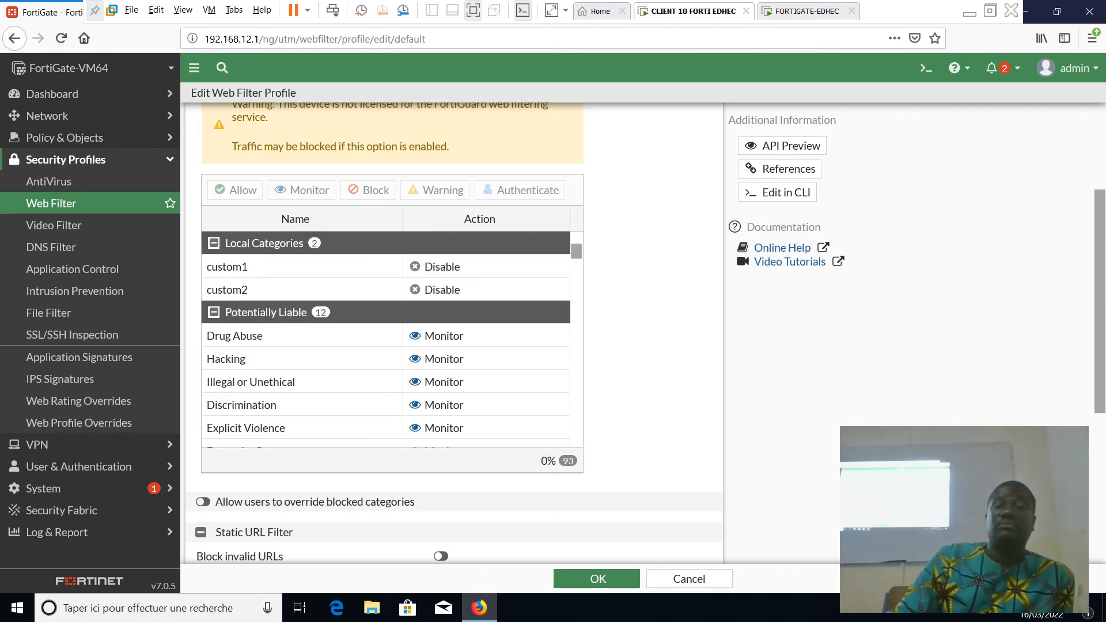
# - Enable the URL Filter under the static URL filter settings of the default web filter profile
pyautogui.scroll(-3, 454, 334)
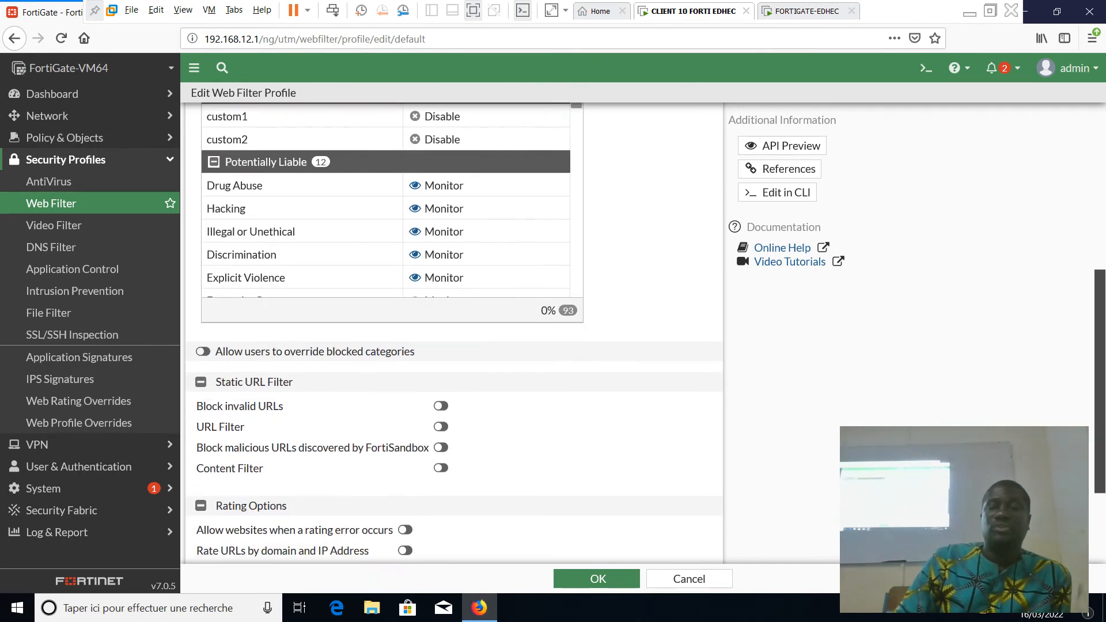
pyautogui.scroll(-1, 454, 334)
pyautogui.scroll(-1, 453, 334)
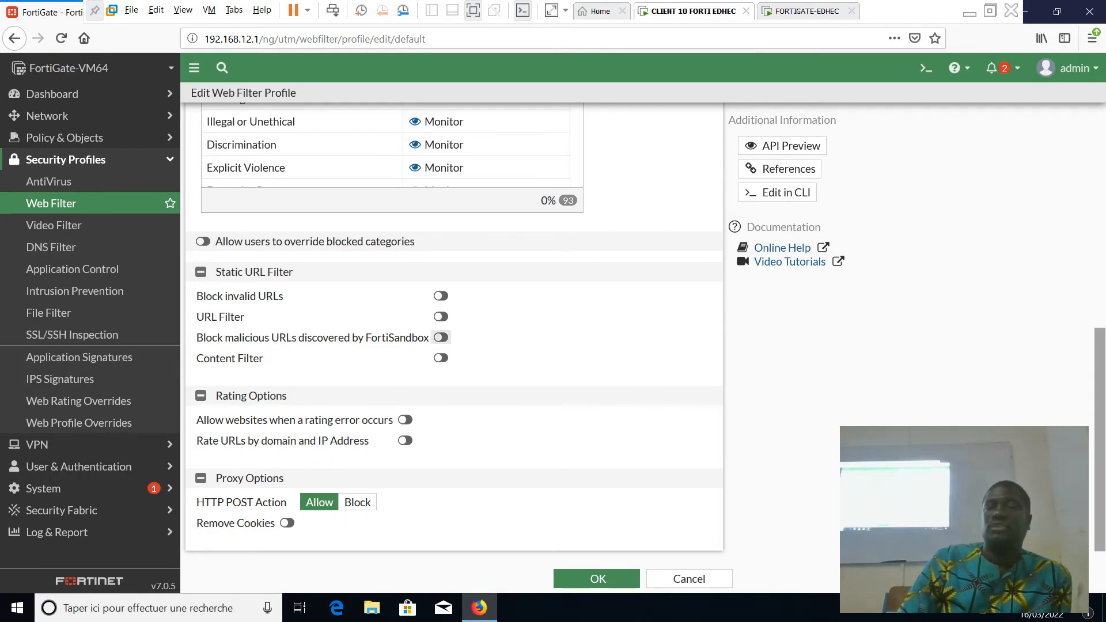
pyautogui.click(441, 316)
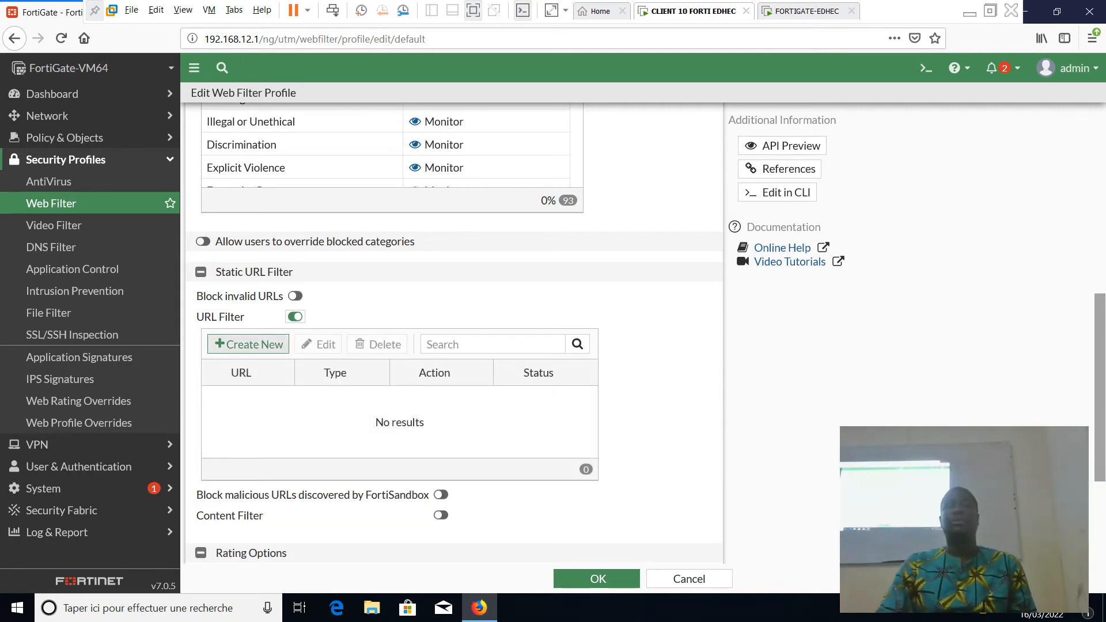
# - Add a wildcard URL filter entry for *.facebook.com with the Block action and save the default web filter profile
pyautogui.click(249, 344)
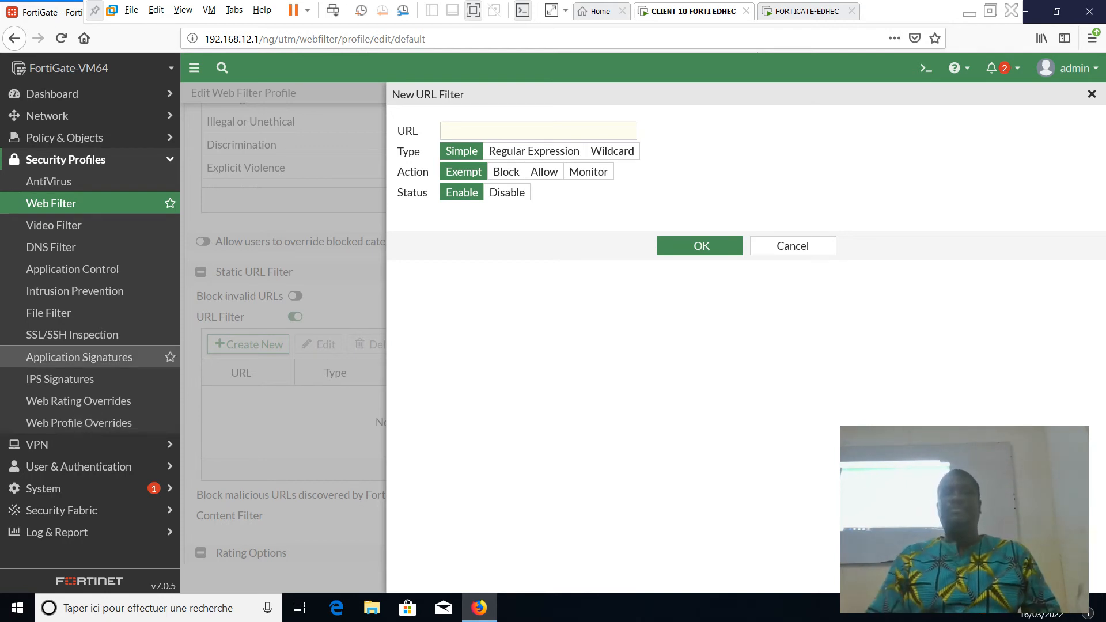
pyautogui.click(612, 151)
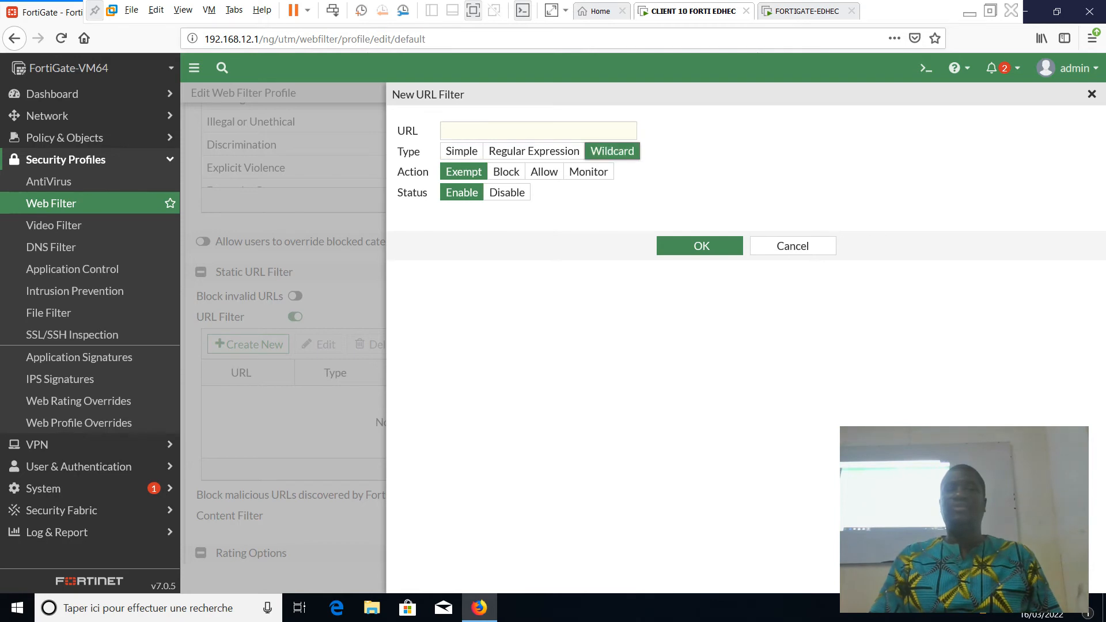
pyautogui.click(538, 130)
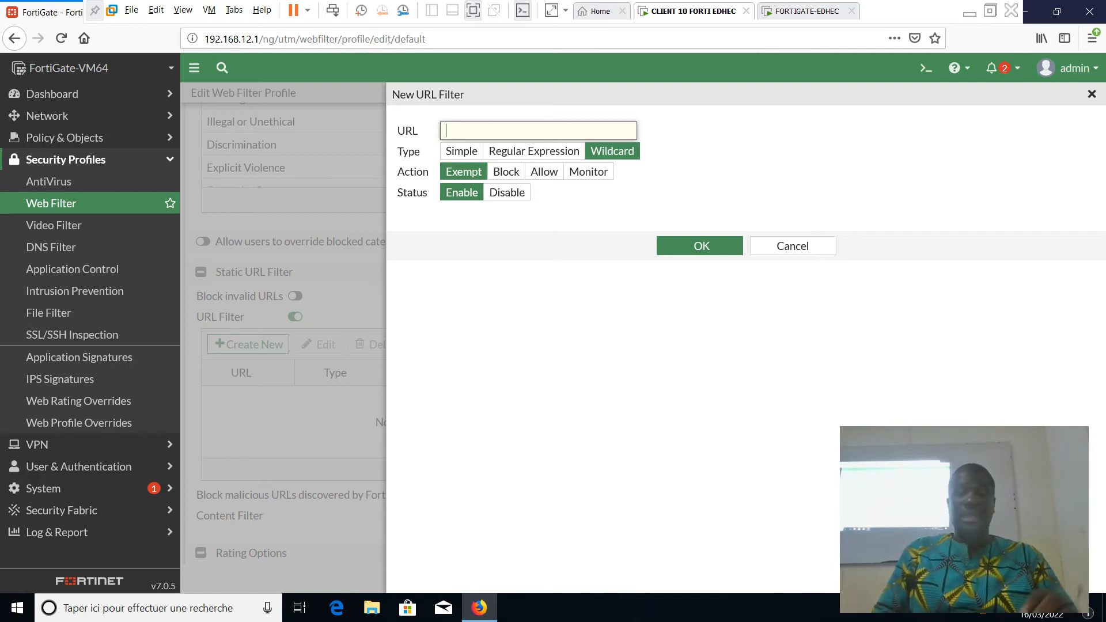
pyautogui.write('*')
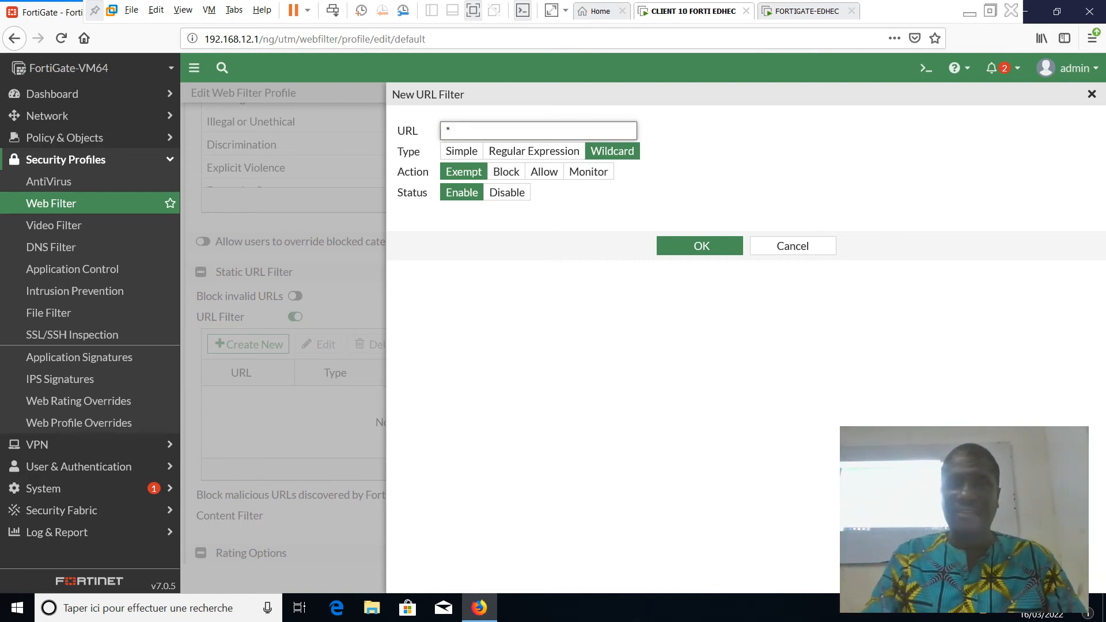
pyautogui.write('.')
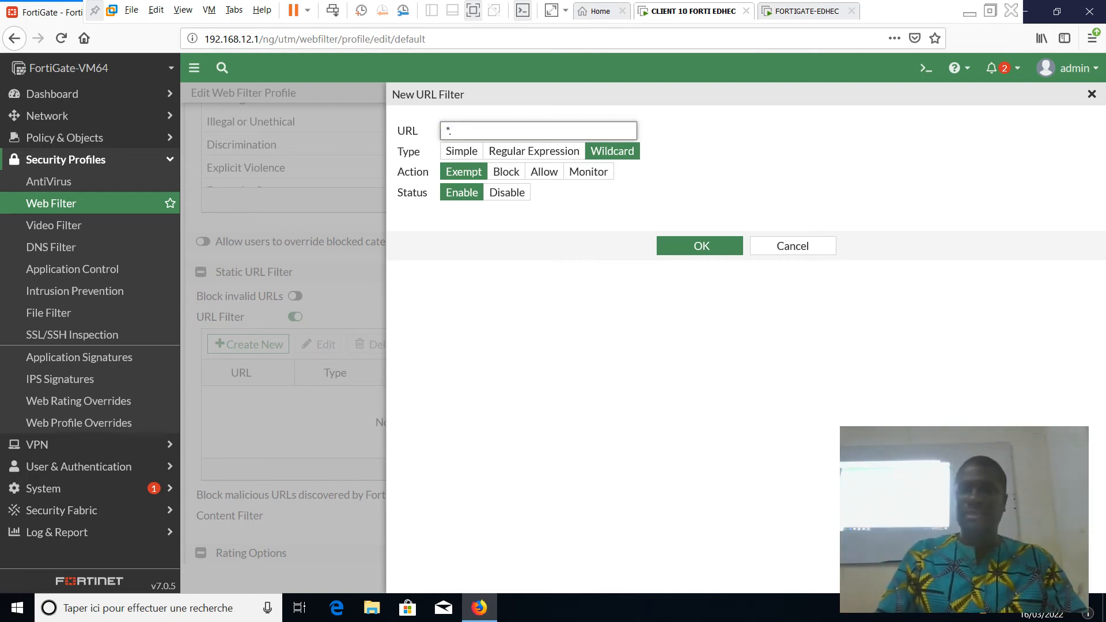
pyautogui.write('face')
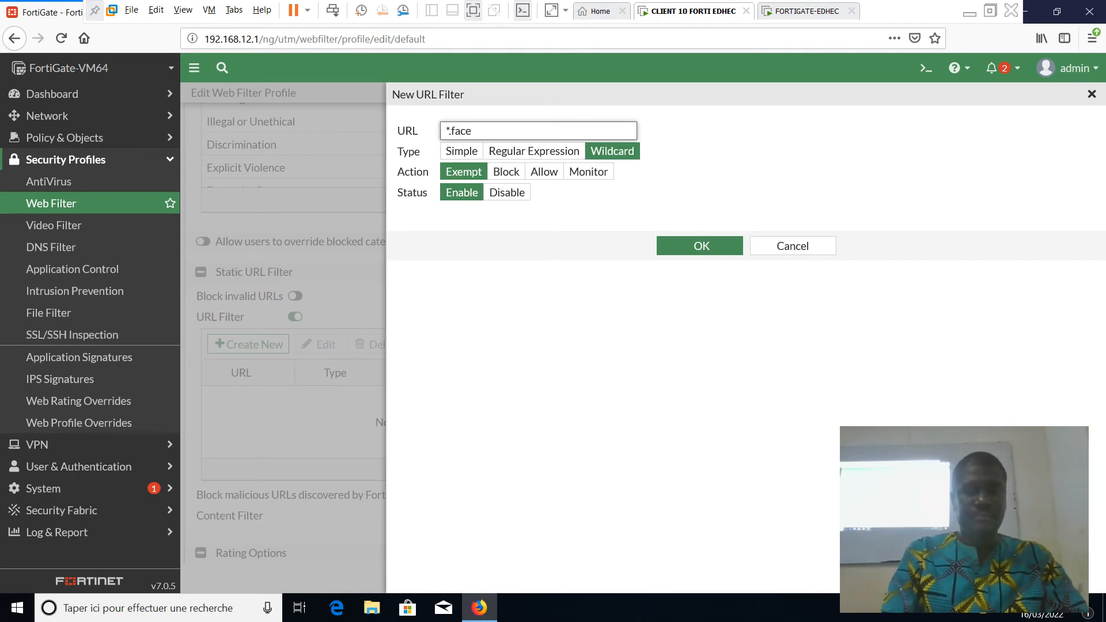
pyautogui.write('book')
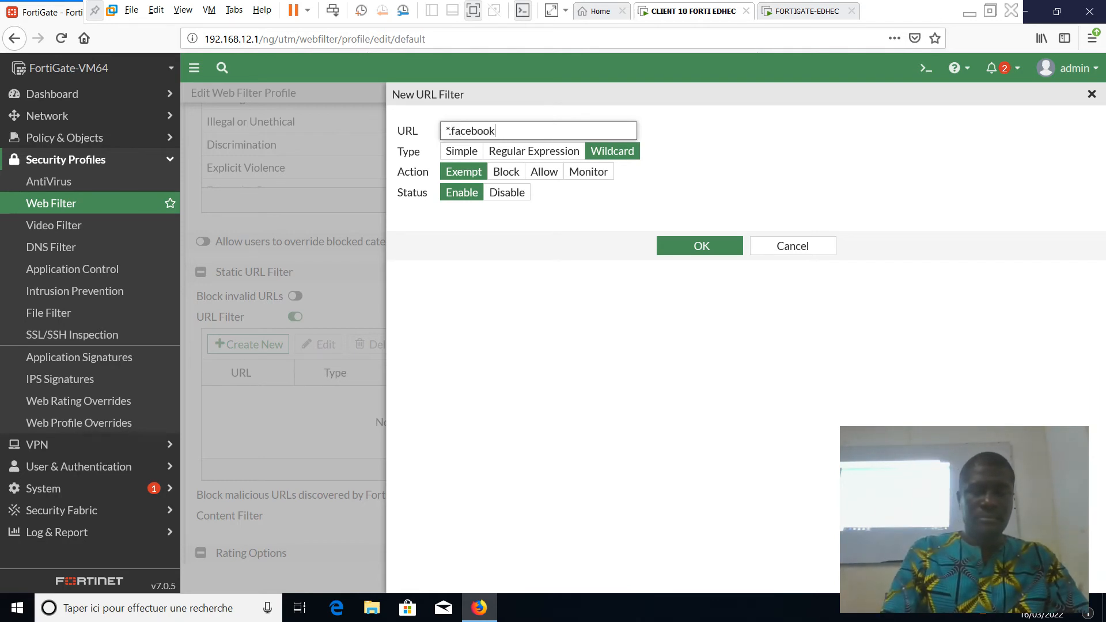
pyautogui.write('.com')
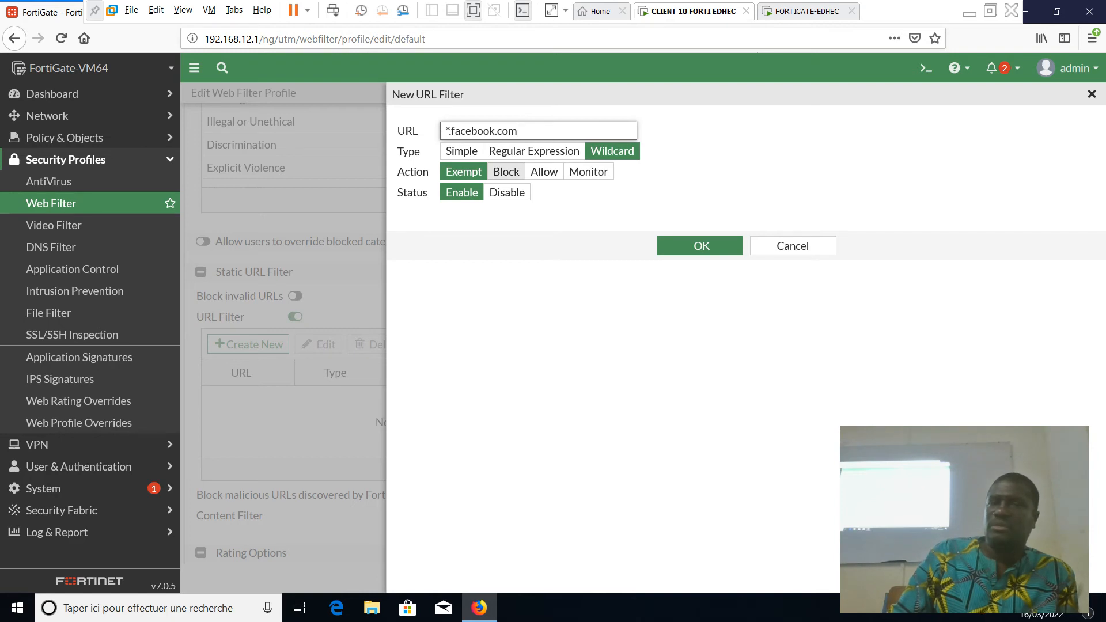
pyautogui.click(506, 172)
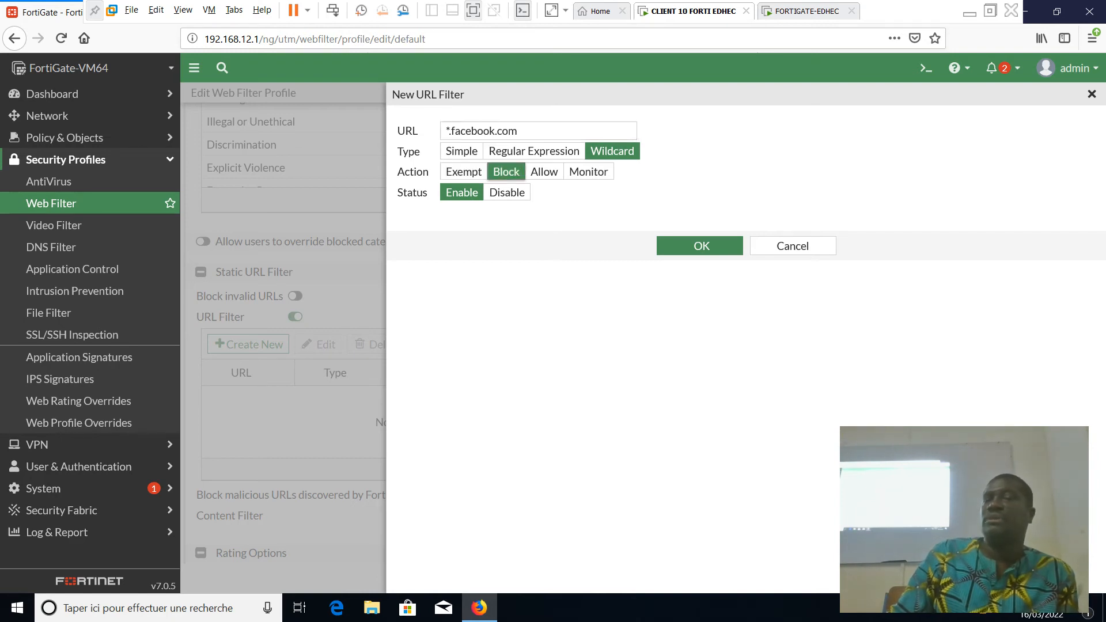
pyautogui.click(709, 246)
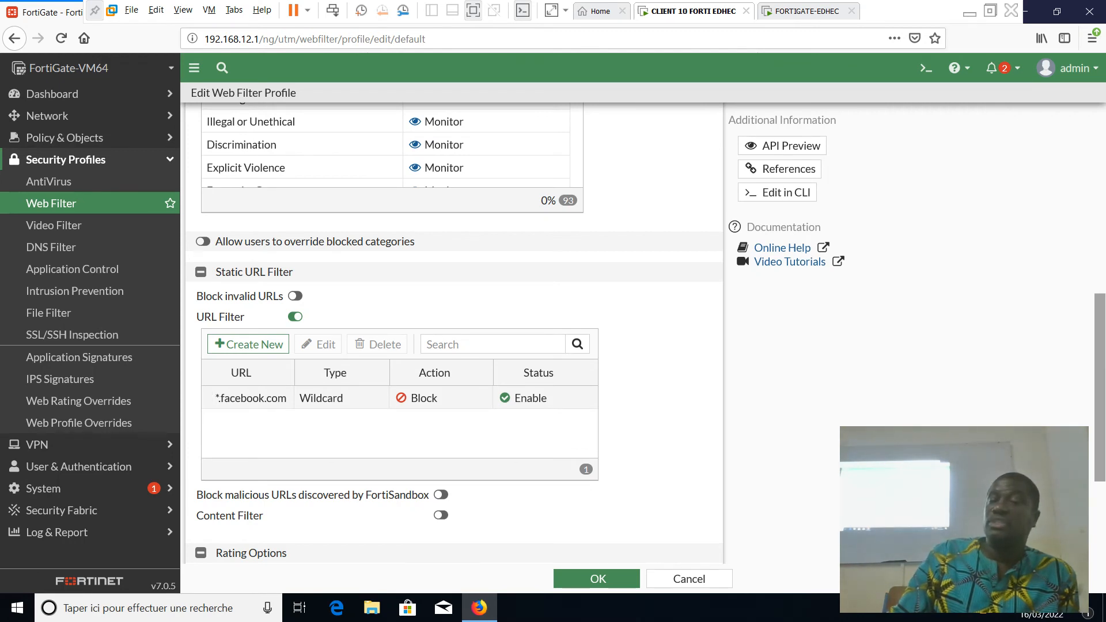
pyautogui.click(597, 579)
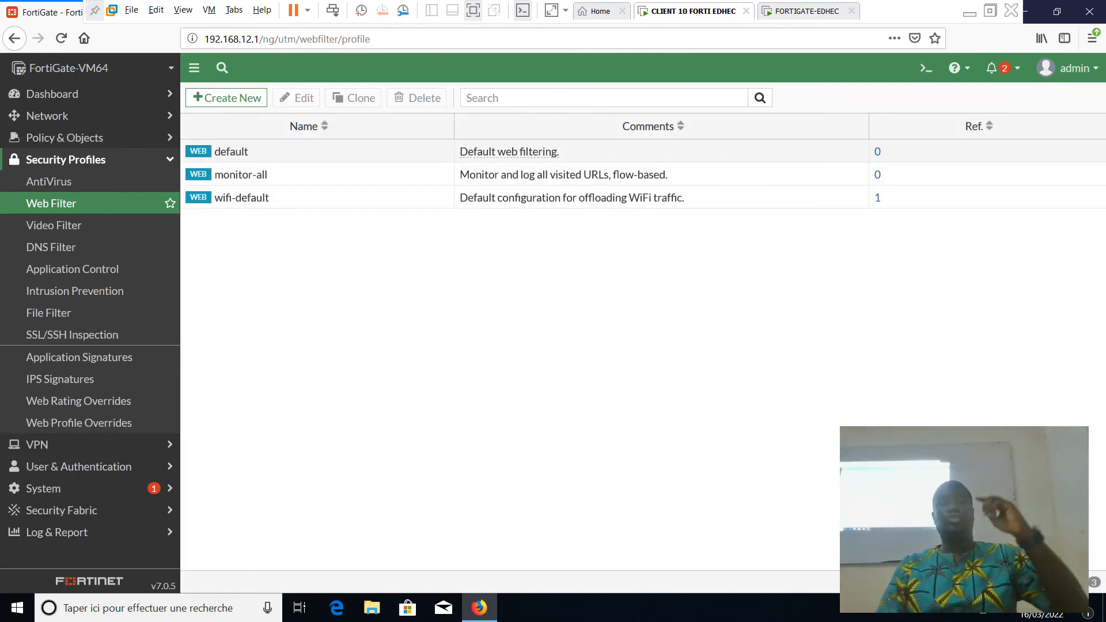
# - Enable Web Filter with the default profile in the acces_internet firewall policy and save the policy
pyautogui.click(65, 138)
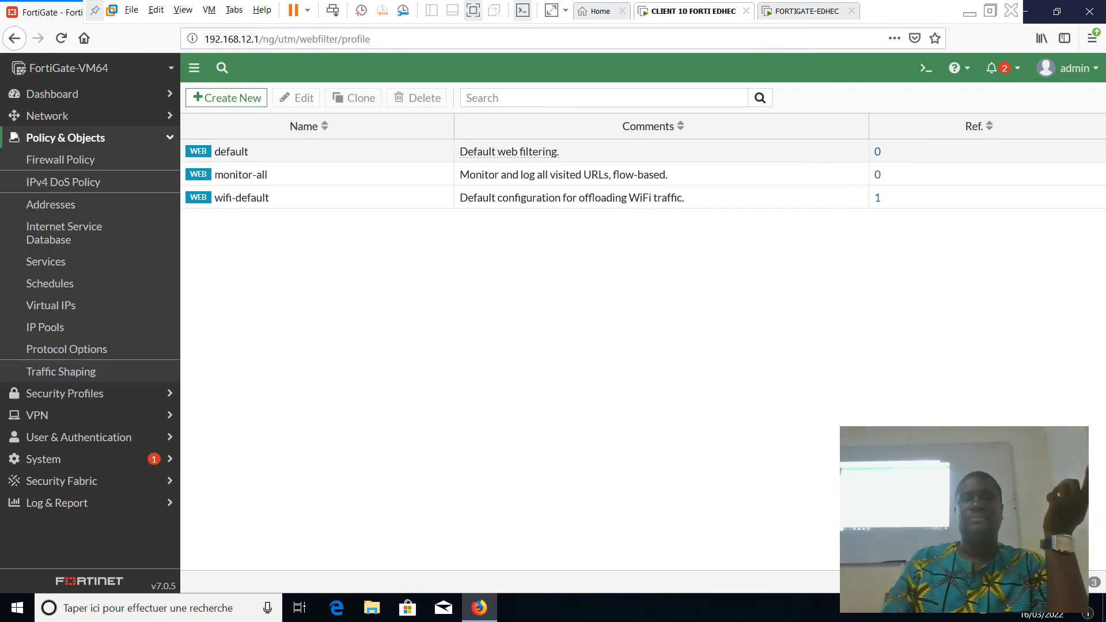
pyautogui.click(61, 159)
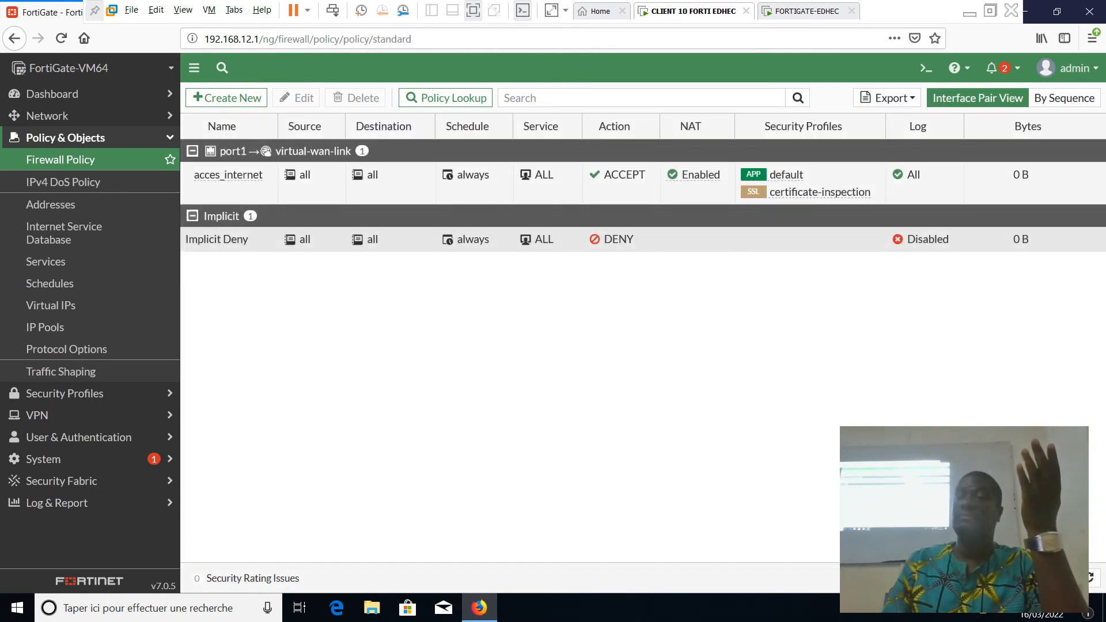
pyautogui.click(397, 185)
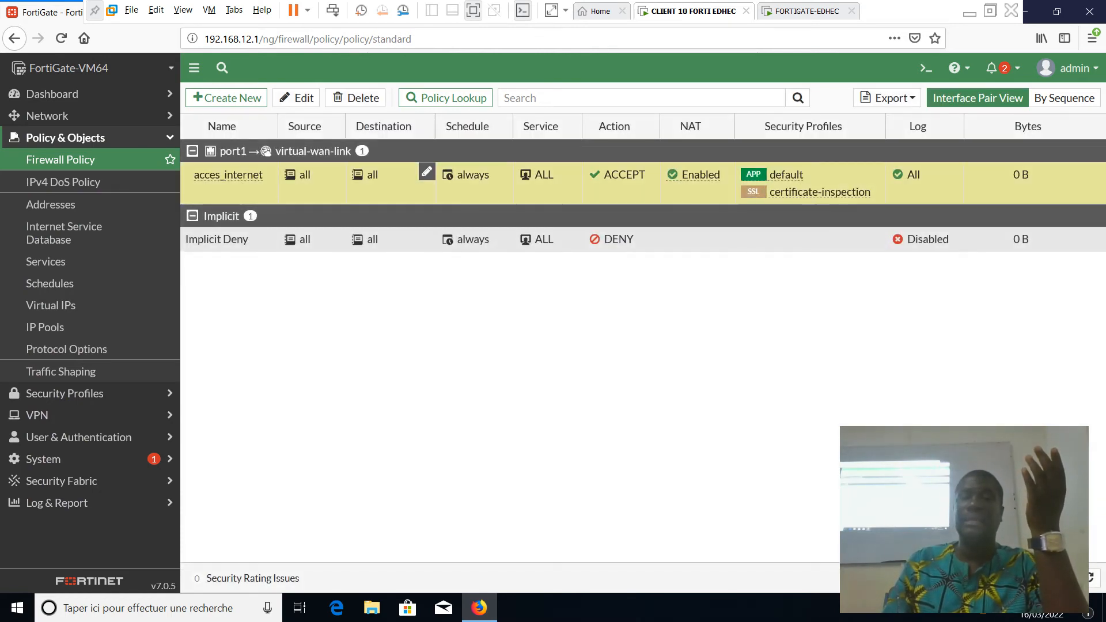
pyautogui.click(297, 98)
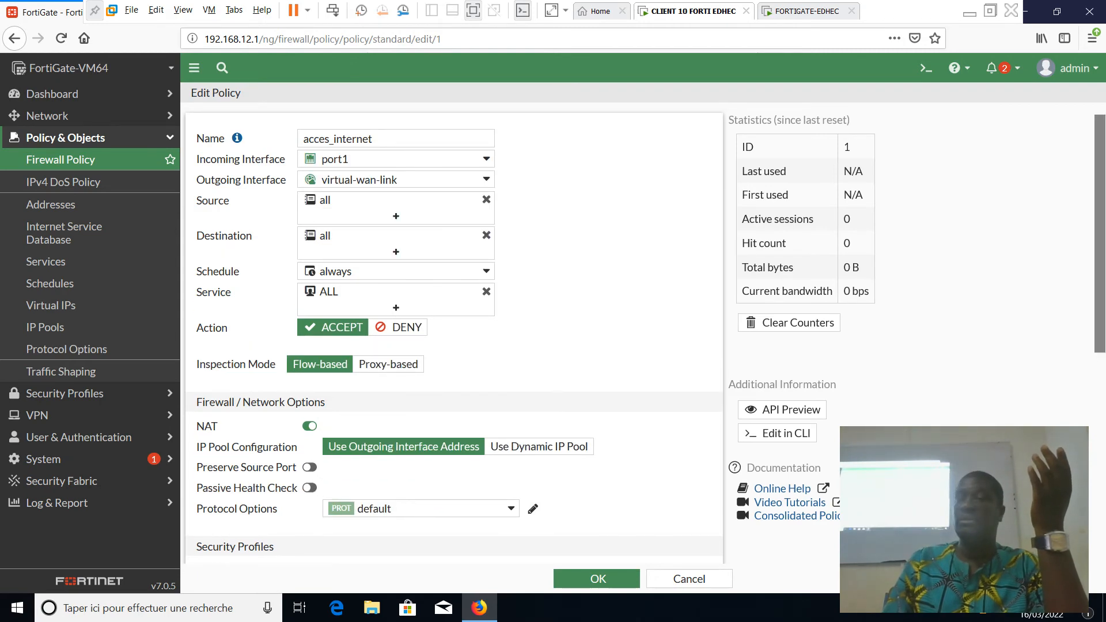
pyautogui.scroll(-4, 454, 334)
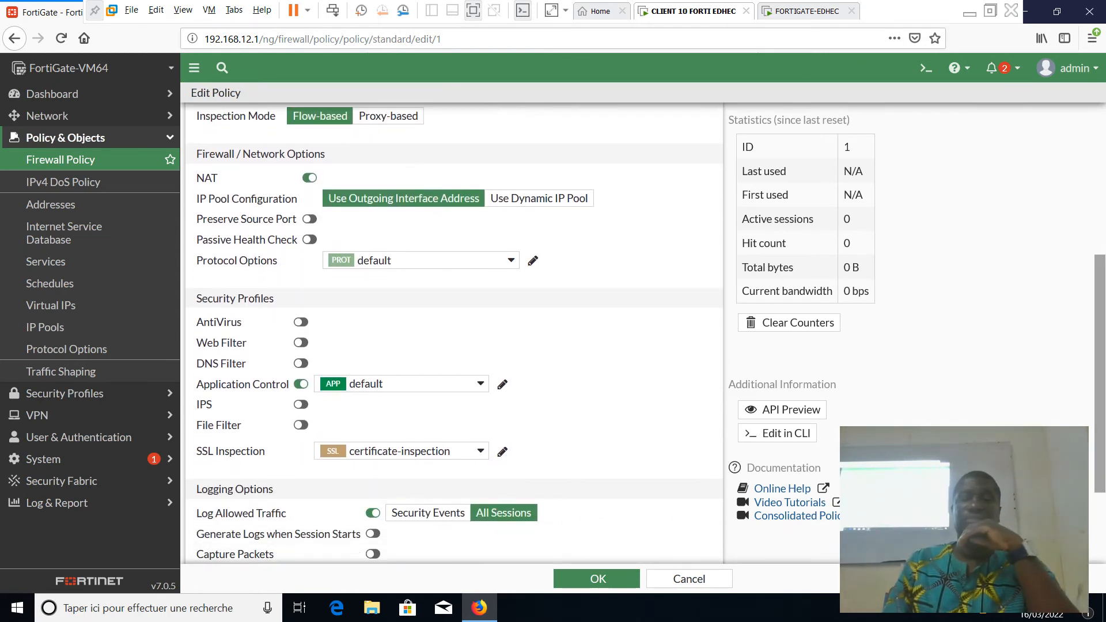
pyautogui.click(300, 343)
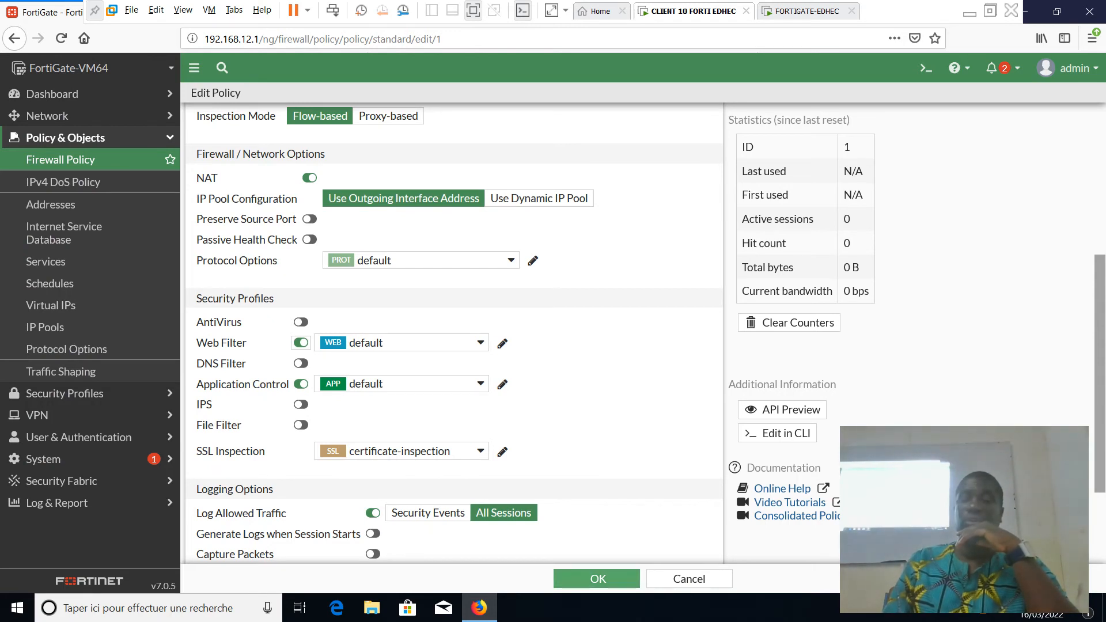
pyautogui.click(566, 577)
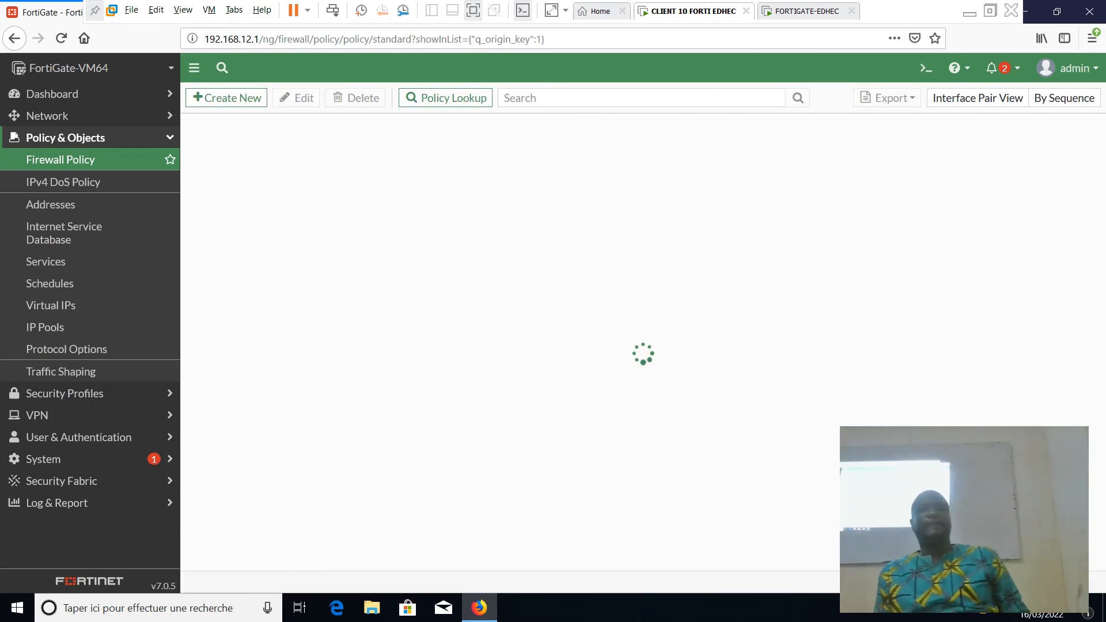
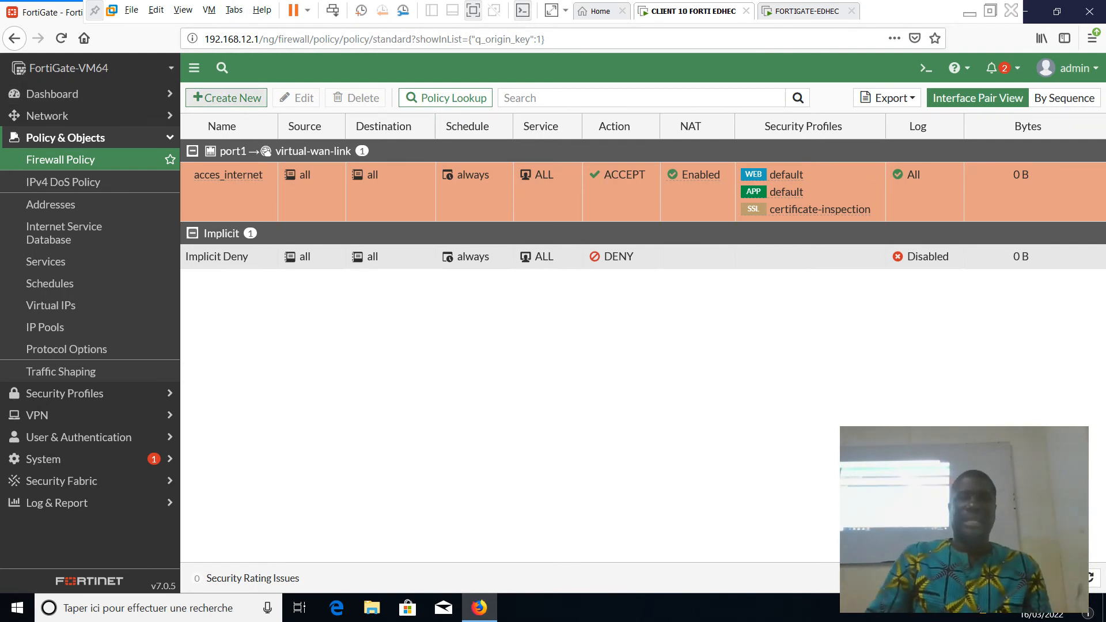
# - Review the schedule, inspection mode and security profile settings of the acces_internet policy, and close it without changes
pyautogui.click(404, 184)
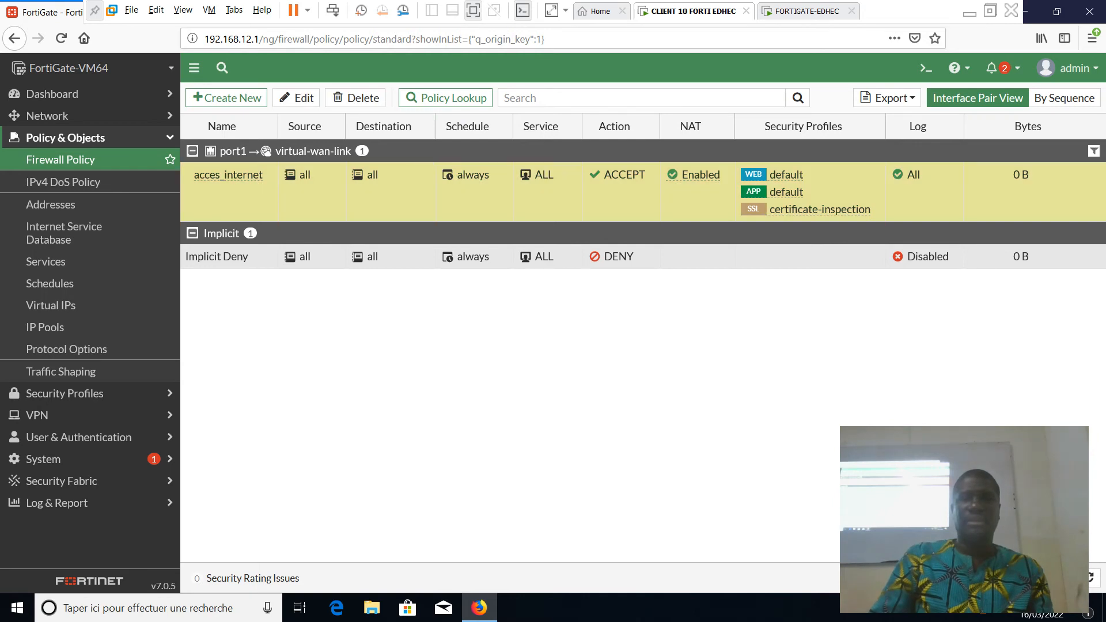
pyautogui.click(296, 98)
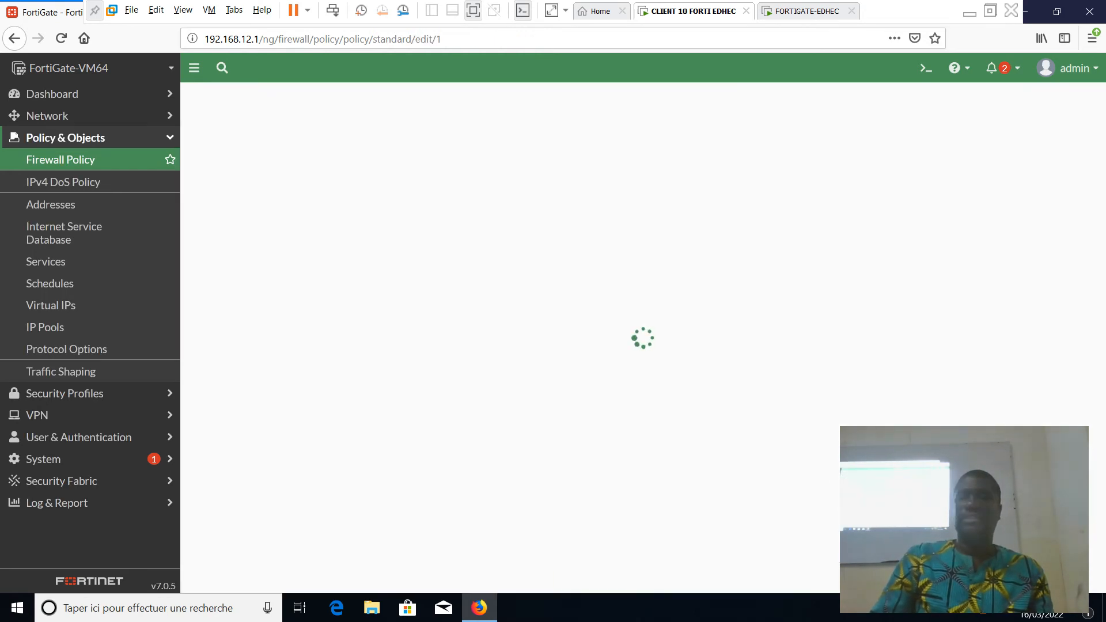
pyautogui.scroll(-3, 454, 333)
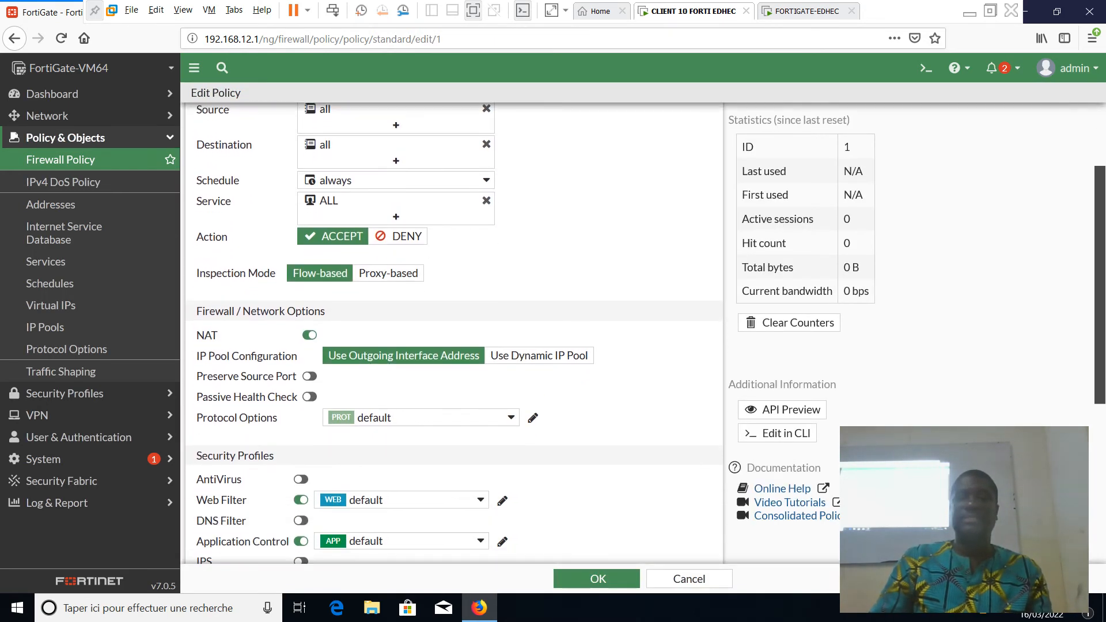
pyautogui.scroll(1, 453, 332)
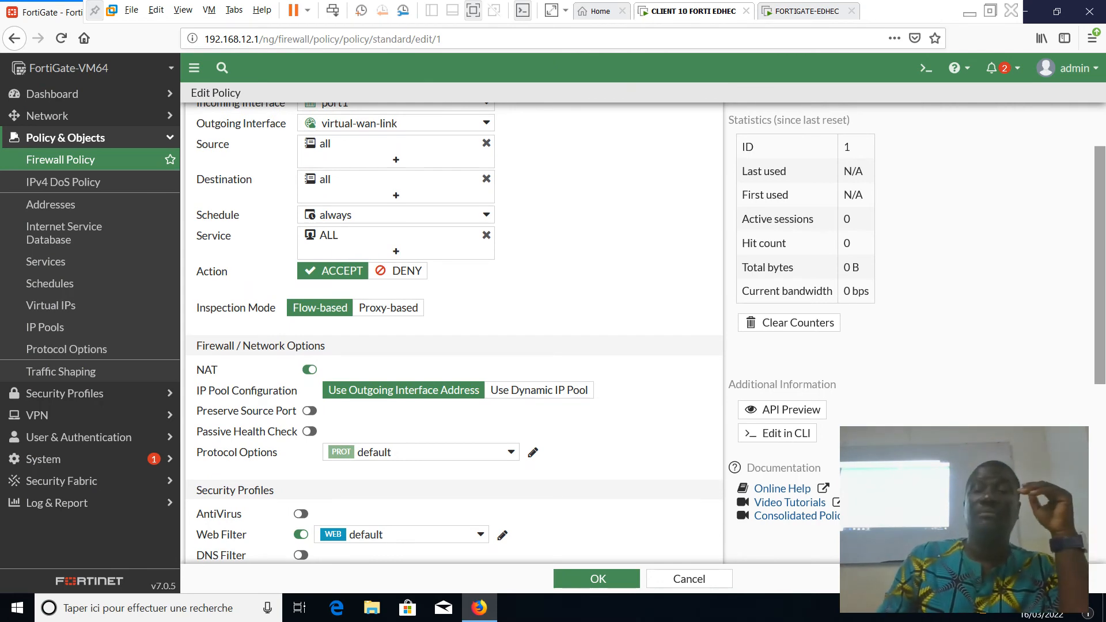
pyautogui.scroll(-3, 454, 333)
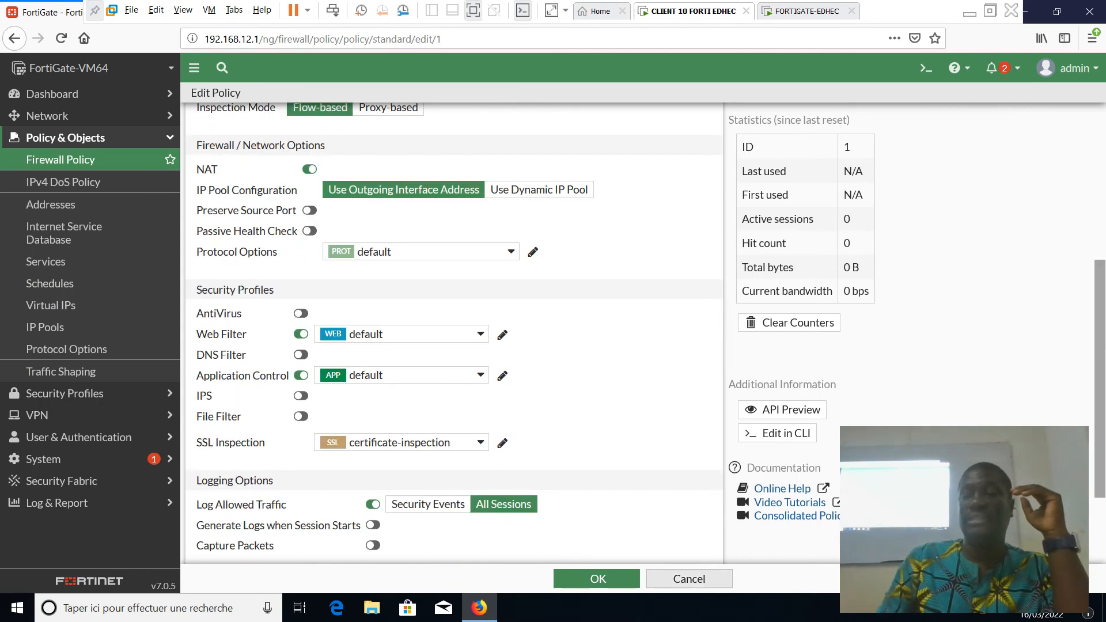
pyautogui.click(689, 579)
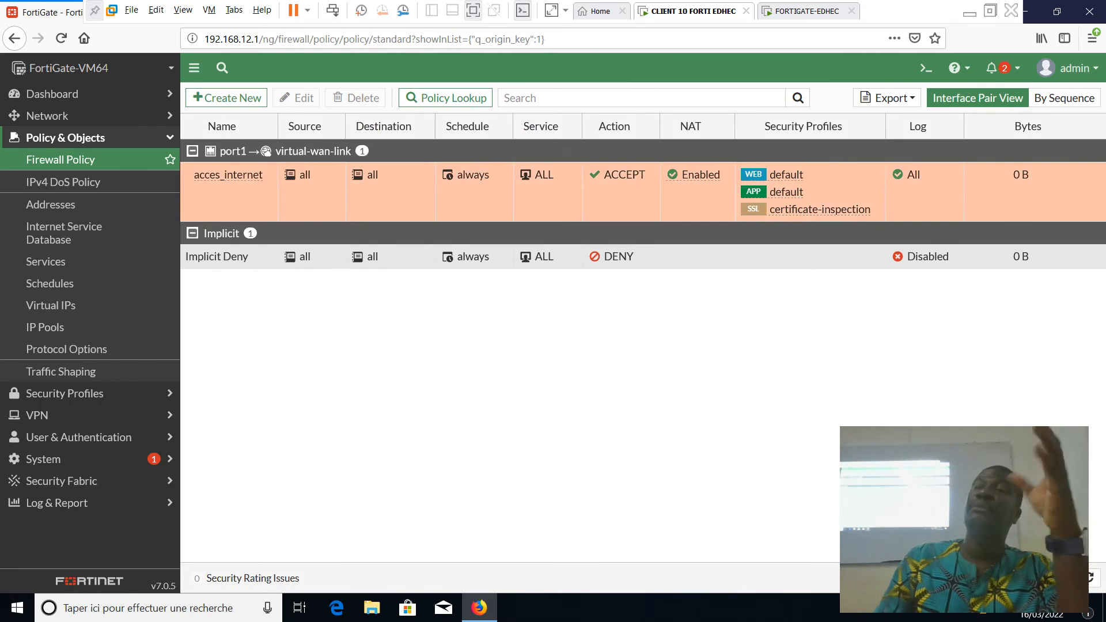
# - Start a new recurring firewall schedule and name it heure_travail1
pyautogui.click(51, 283)
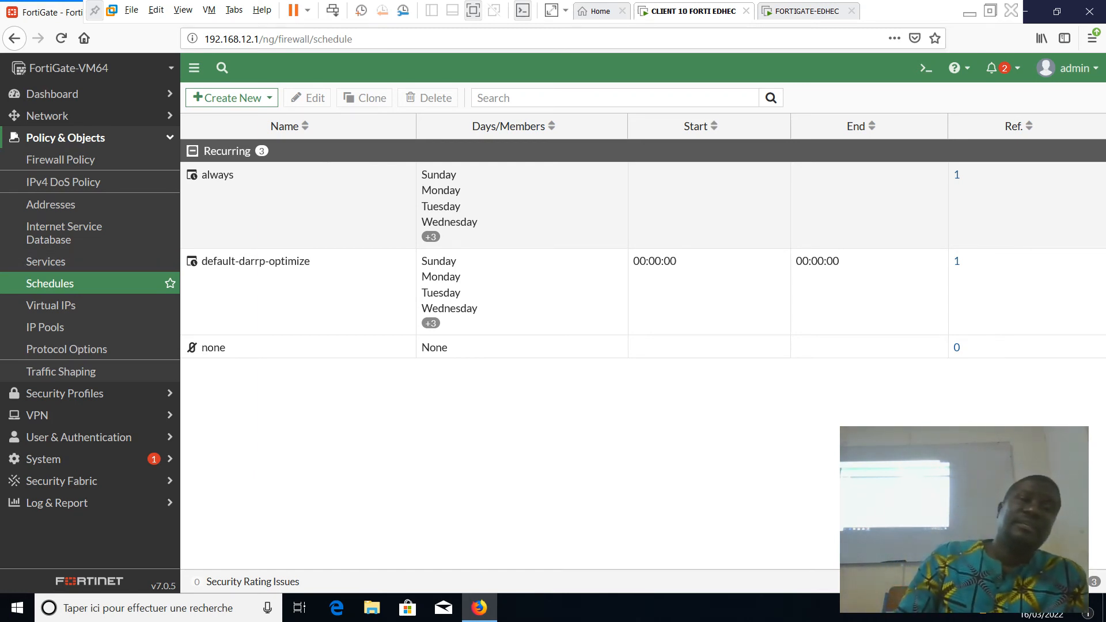
pyautogui.click(232, 98)
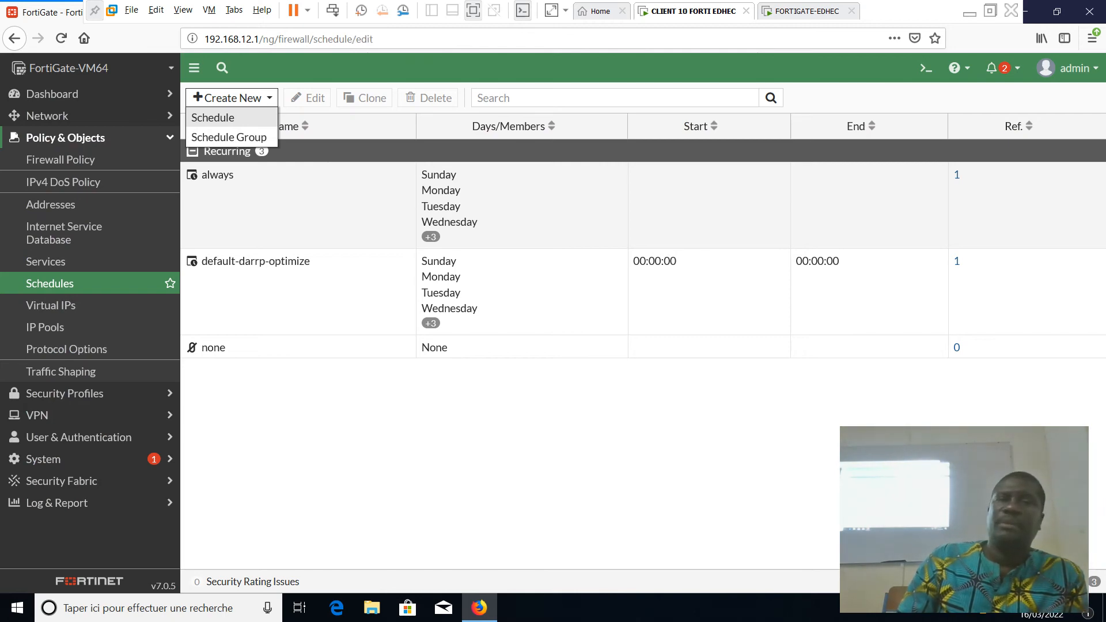
pyautogui.click(212, 117)
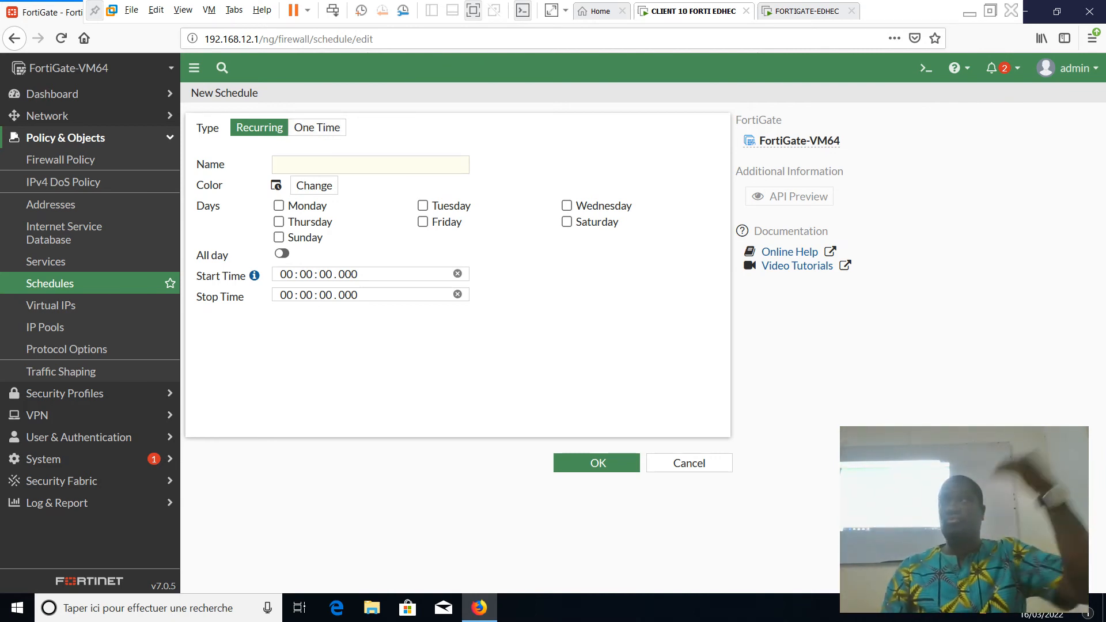
pyautogui.click(370, 164)
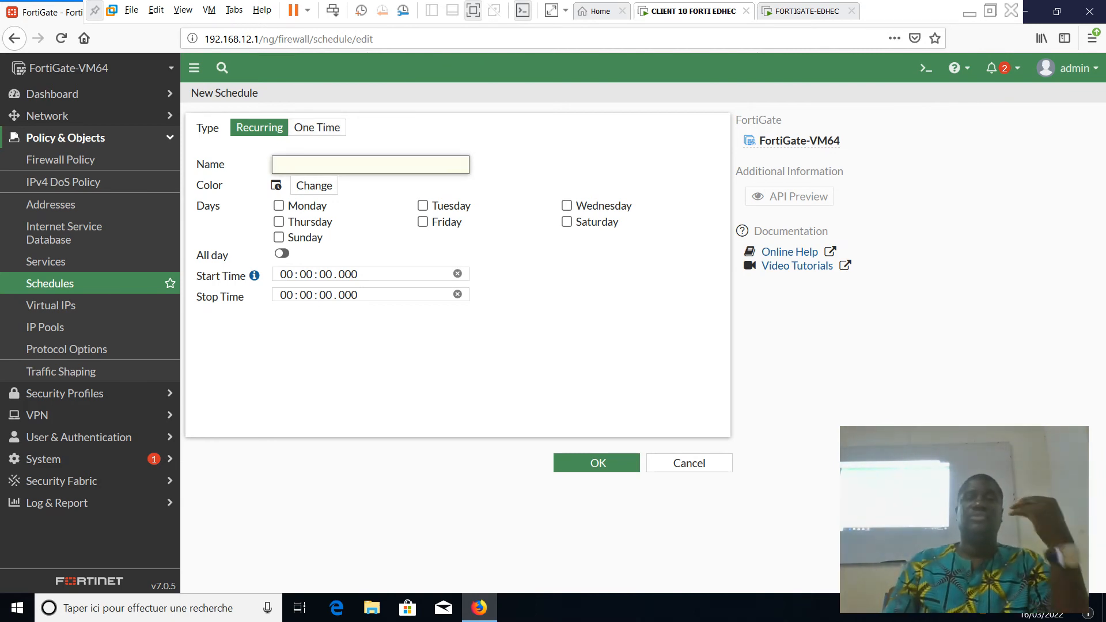
pyautogui.write('heure')
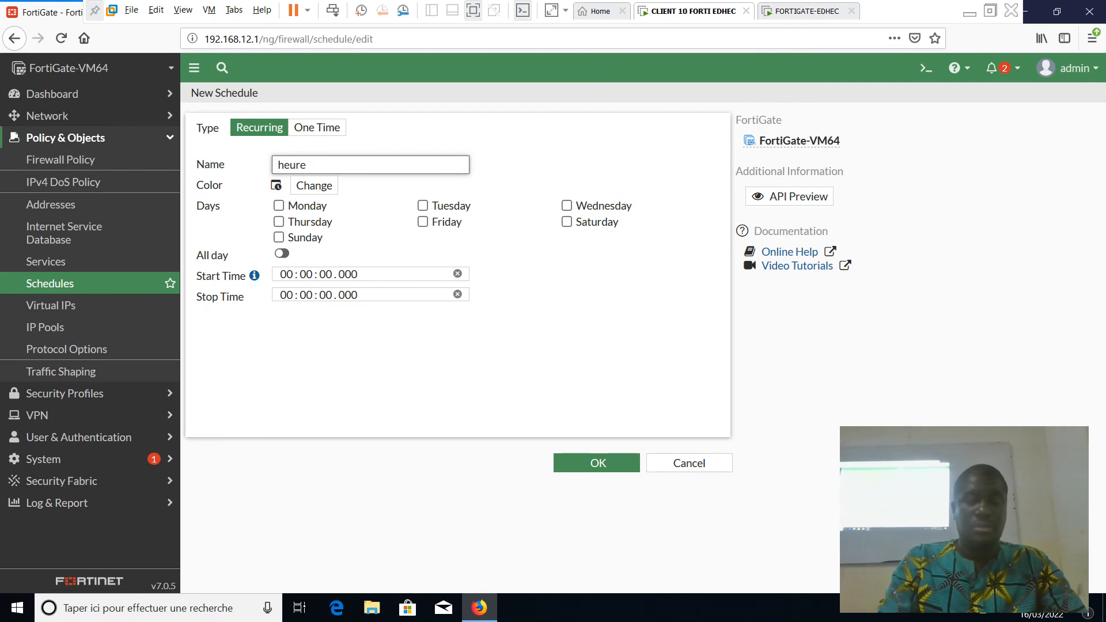
pyautogui.write('_tr')
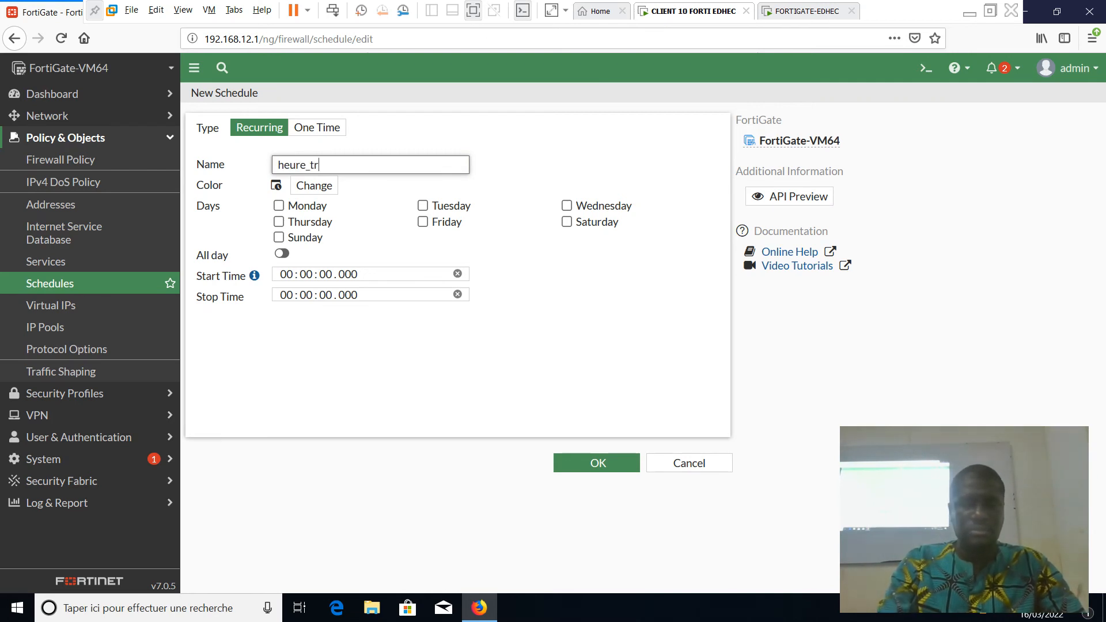
pyautogui.write('avail1')
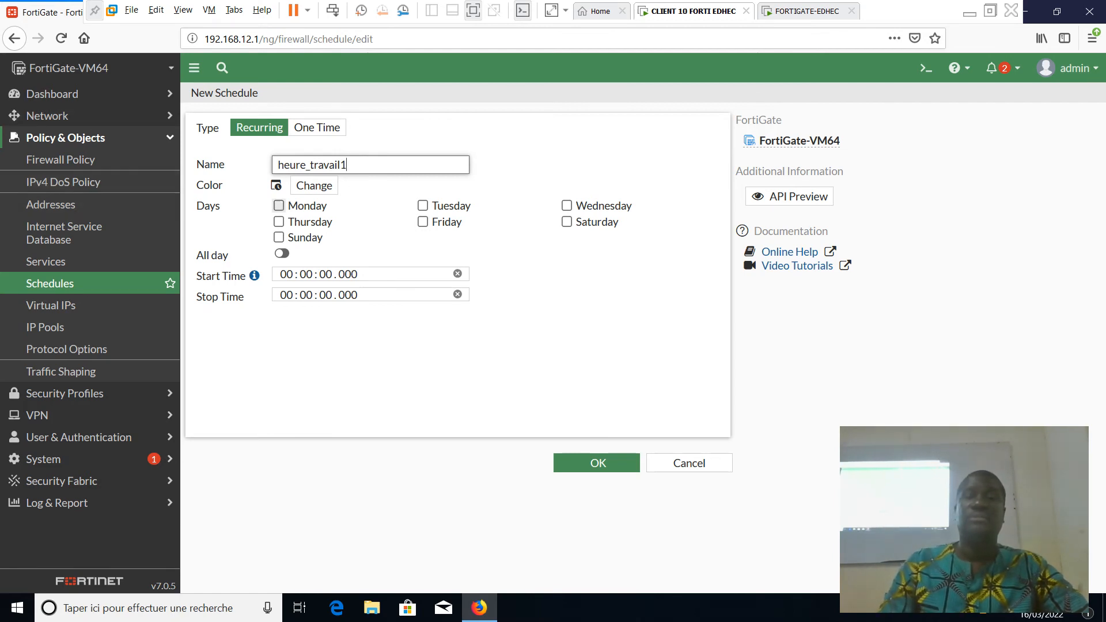
# - Set the heure_travail1 schedule to recur on Monday, Tuesday, Wednesday, Thursday and Friday
pyautogui.click(279, 205)
pyautogui.click(423, 206)
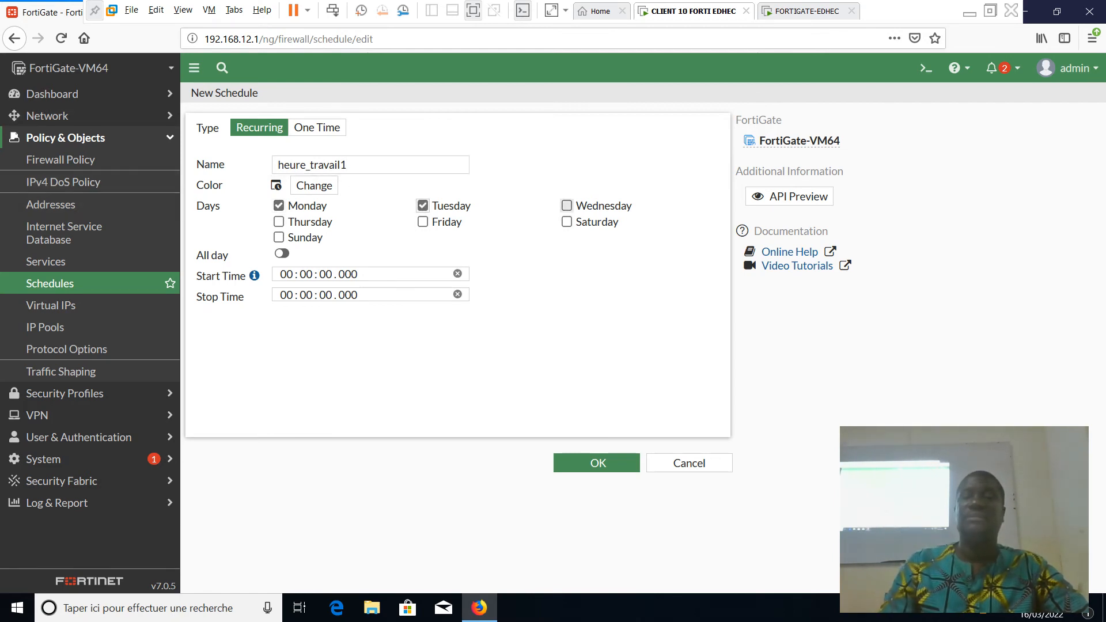
pyautogui.click(567, 206)
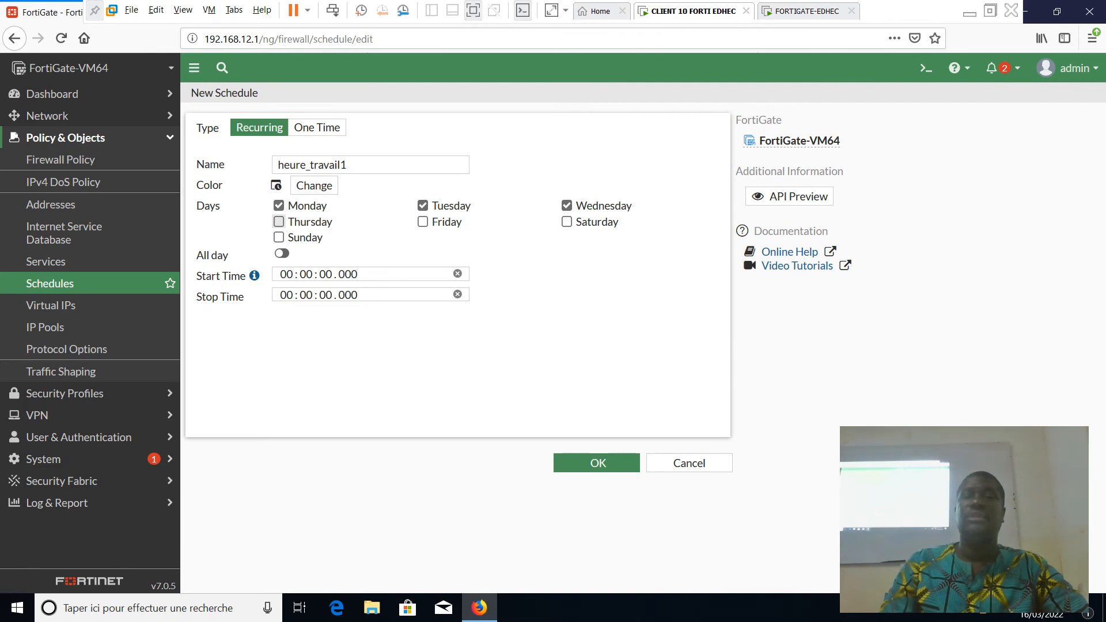
pyautogui.click(279, 222)
pyautogui.click(423, 222)
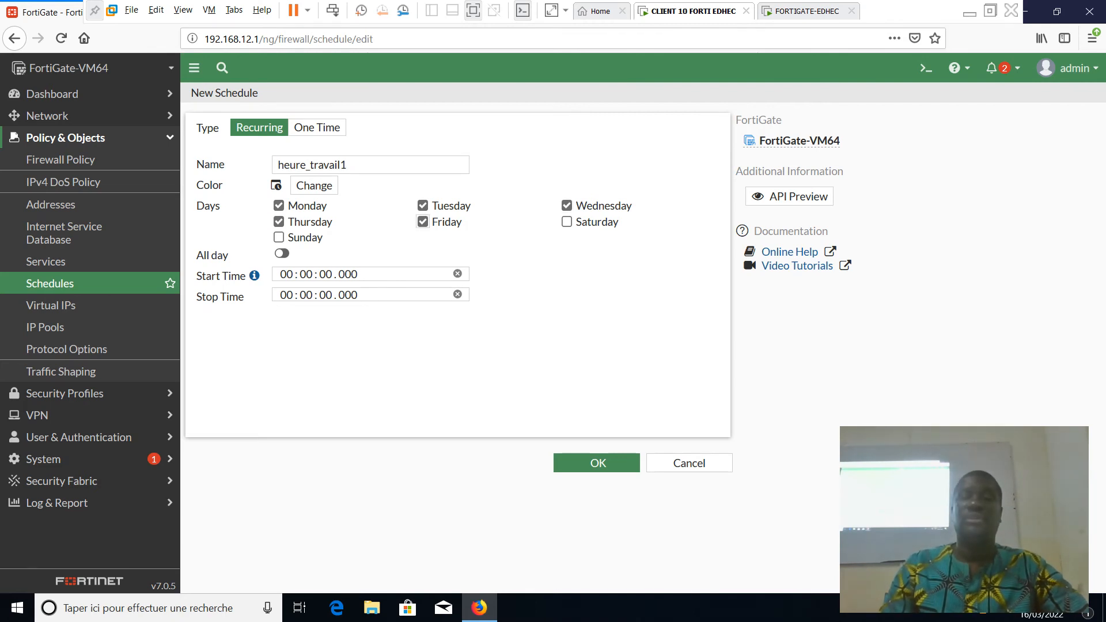
# - Set the heure_travail1 schedule to start at 08:00 and stop at 12:00, and save it
pyautogui.click(286, 275)
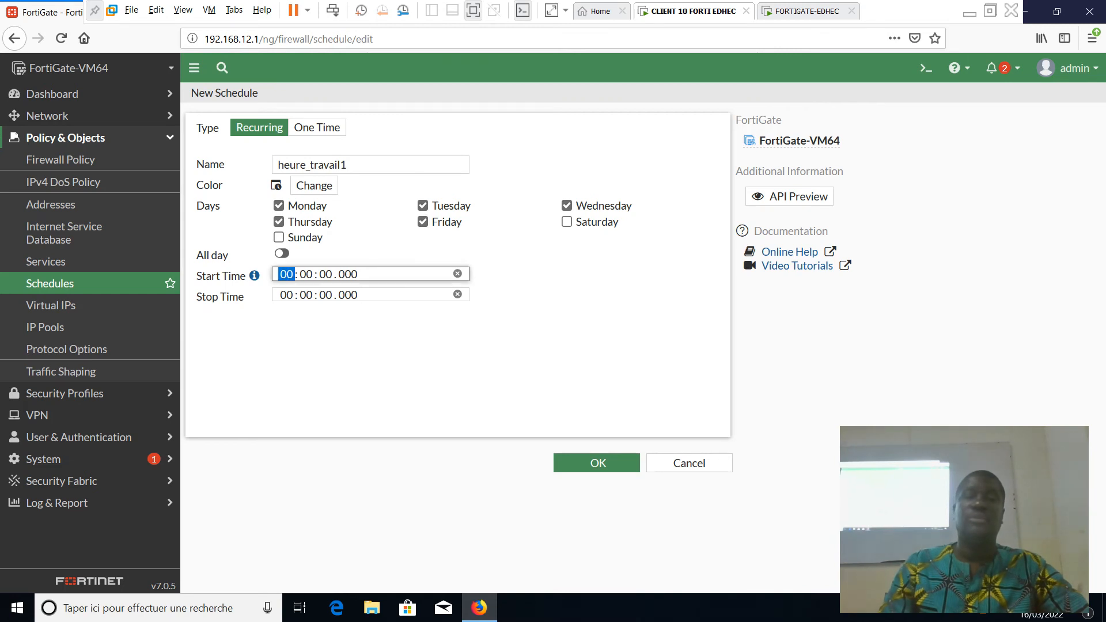
pyautogui.write('08')
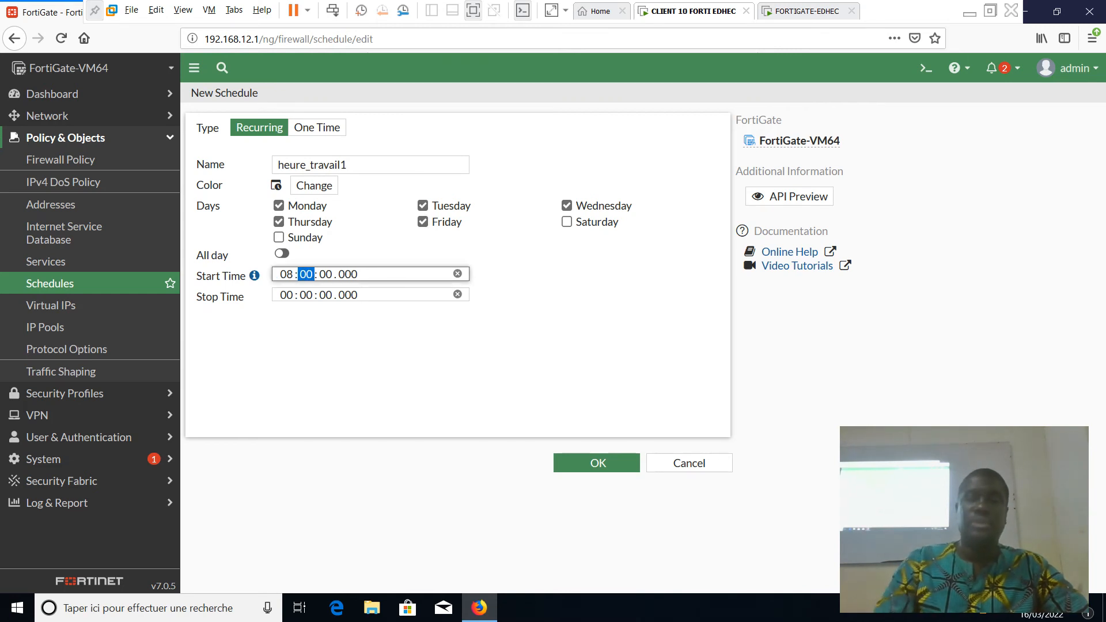
pyautogui.click(287, 295)
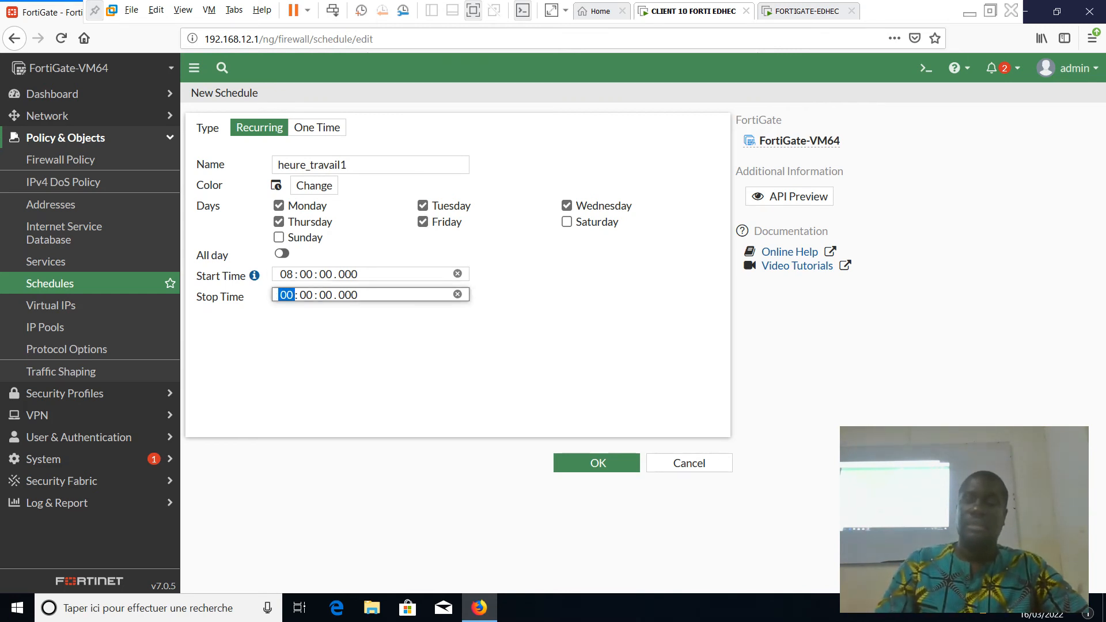
pyautogui.write('12')
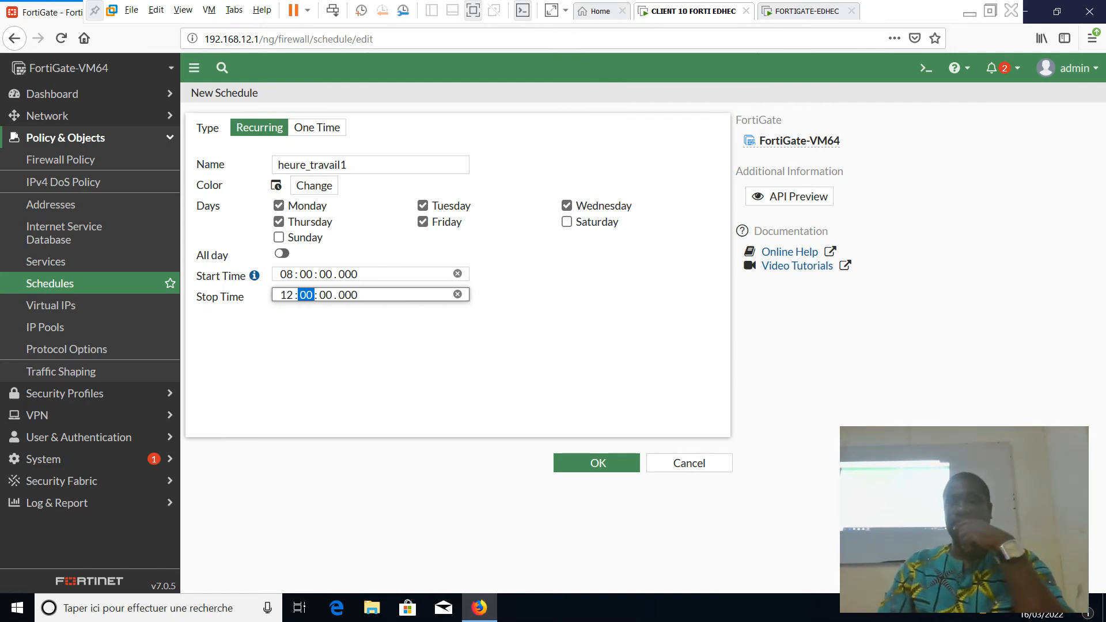
pyautogui.click(597, 462)
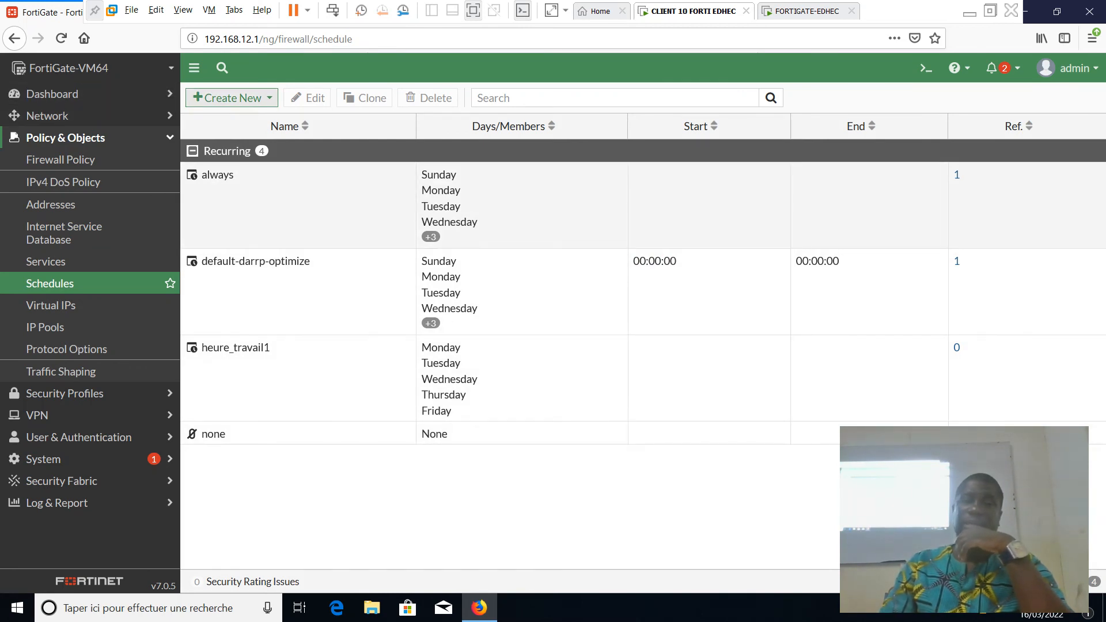
# - Start a second recurring firewall schedule and name it heure_travail2
pyautogui.click(233, 97)
pyautogui.click(214, 116)
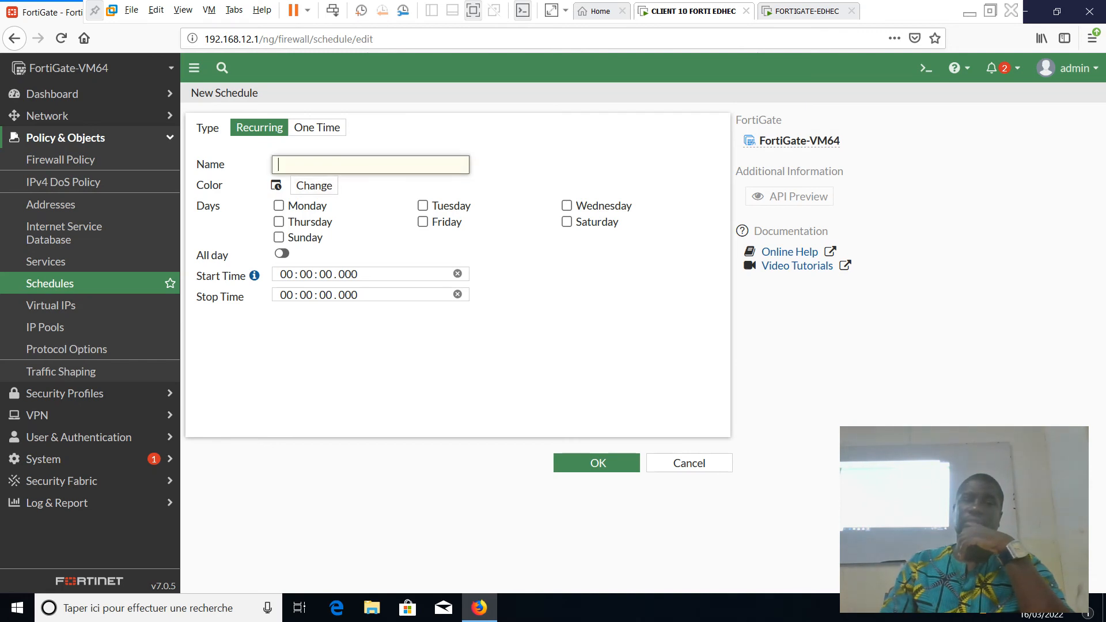
pyautogui.write('he')
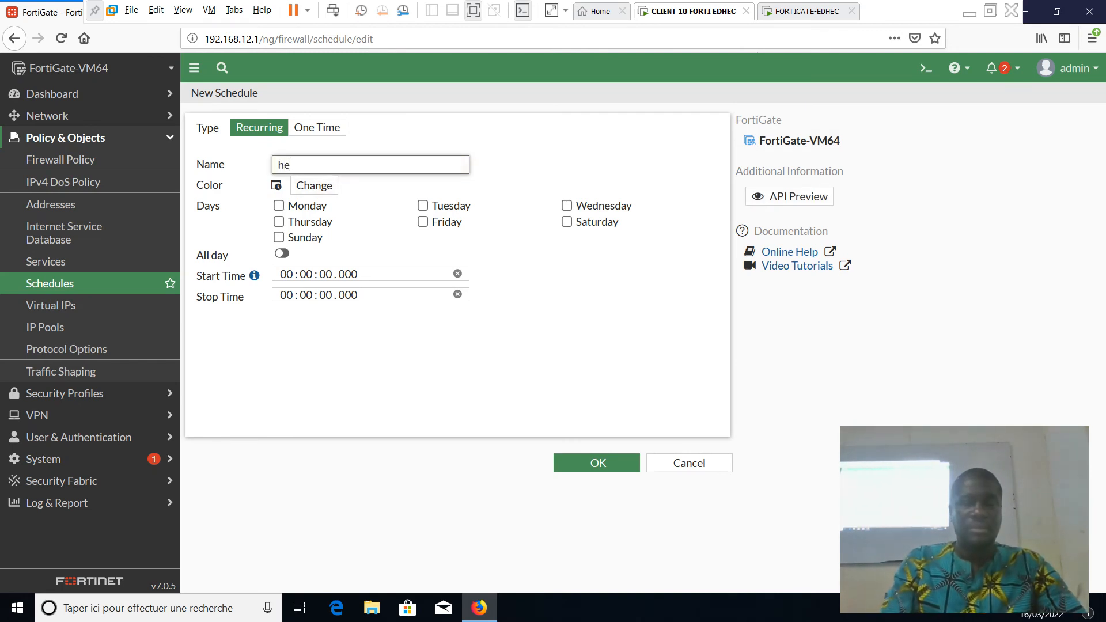
pyautogui.write('ure')
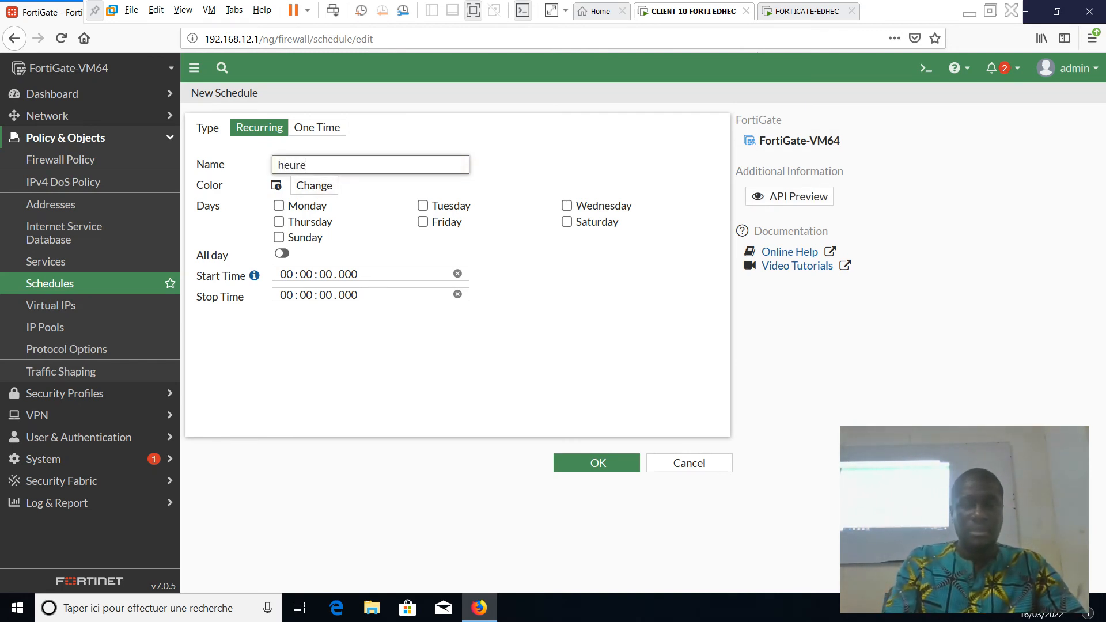
pyautogui.write('_travai')
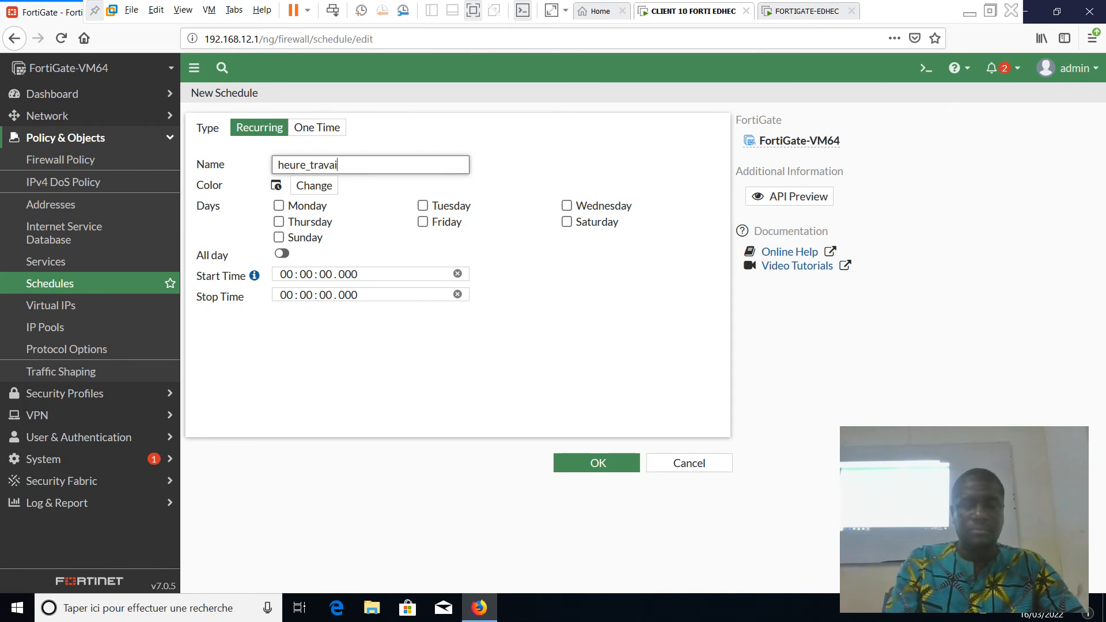
pyautogui.write('l2')
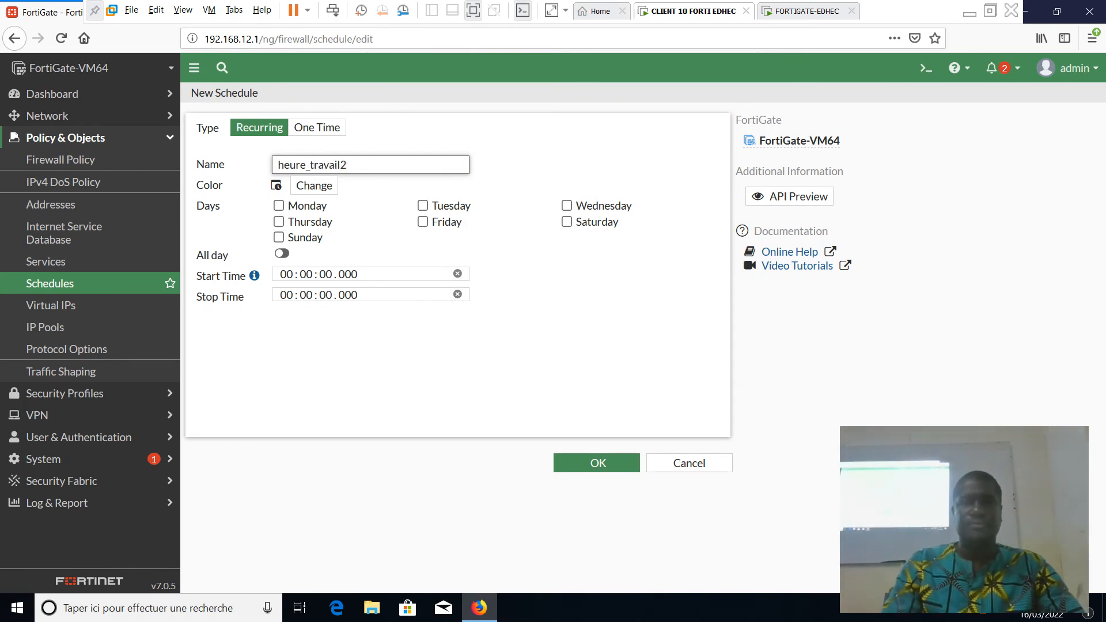
# - Select Monday through Friday as the days of the heure_travail2 schedule
pyautogui.click(279, 206)
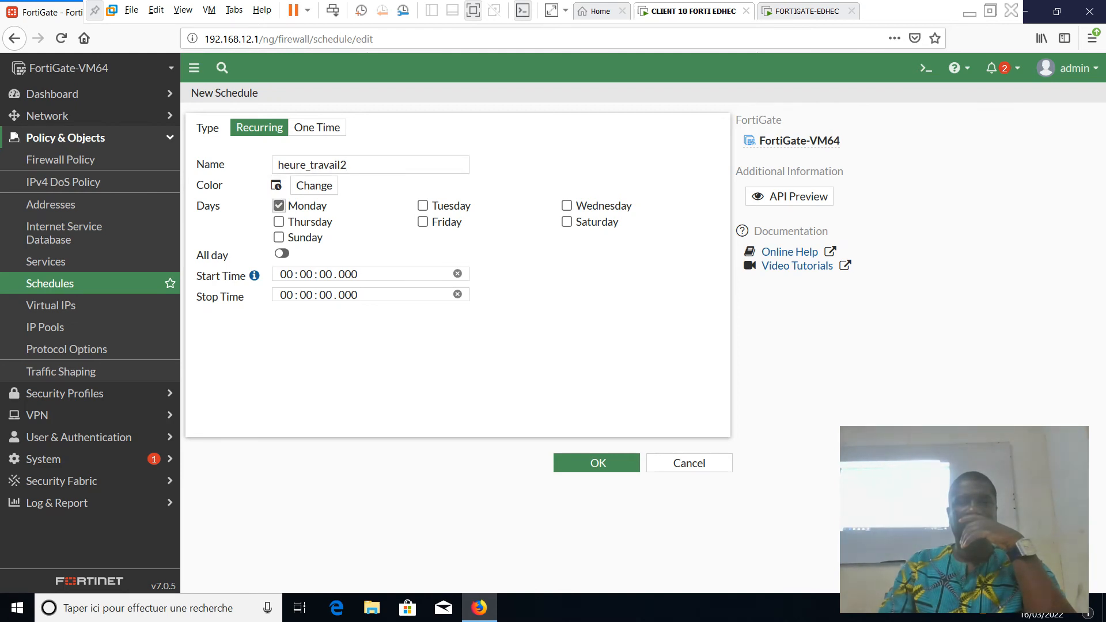
pyautogui.click(423, 205)
pyautogui.click(566, 206)
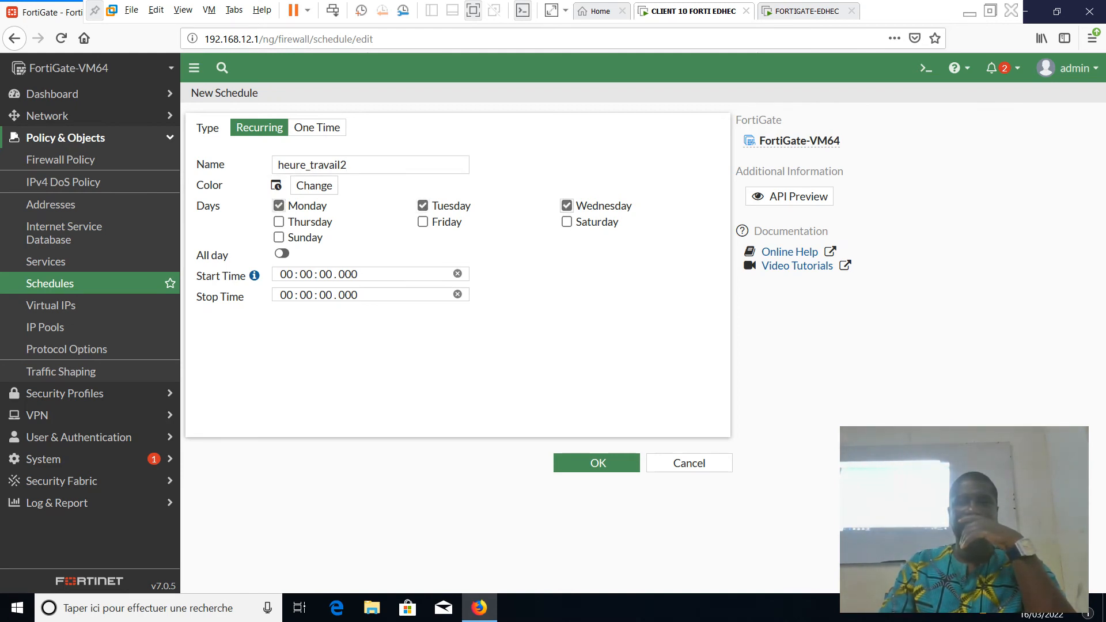
pyautogui.click(279, 222)
pyautogui.click(423, 221)
# - Set the heure_travail2 schedule to start at 13:00 and stop at 17:00, and save it
pyautogui.click(286, 274)
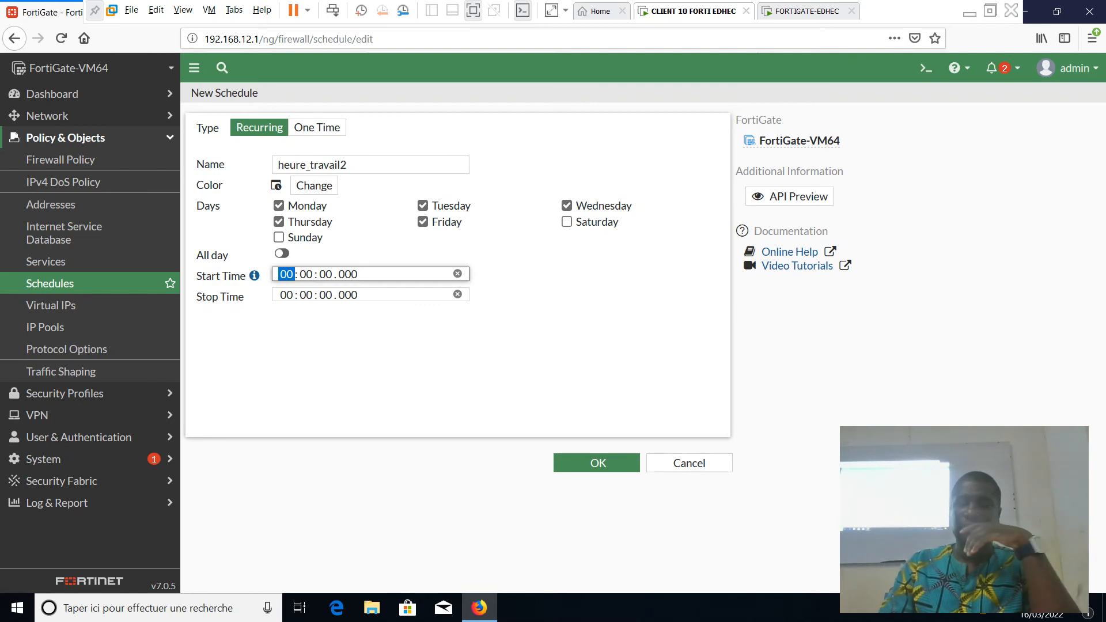
pyautogui.write('13')
pyautogui.click(286, 294)
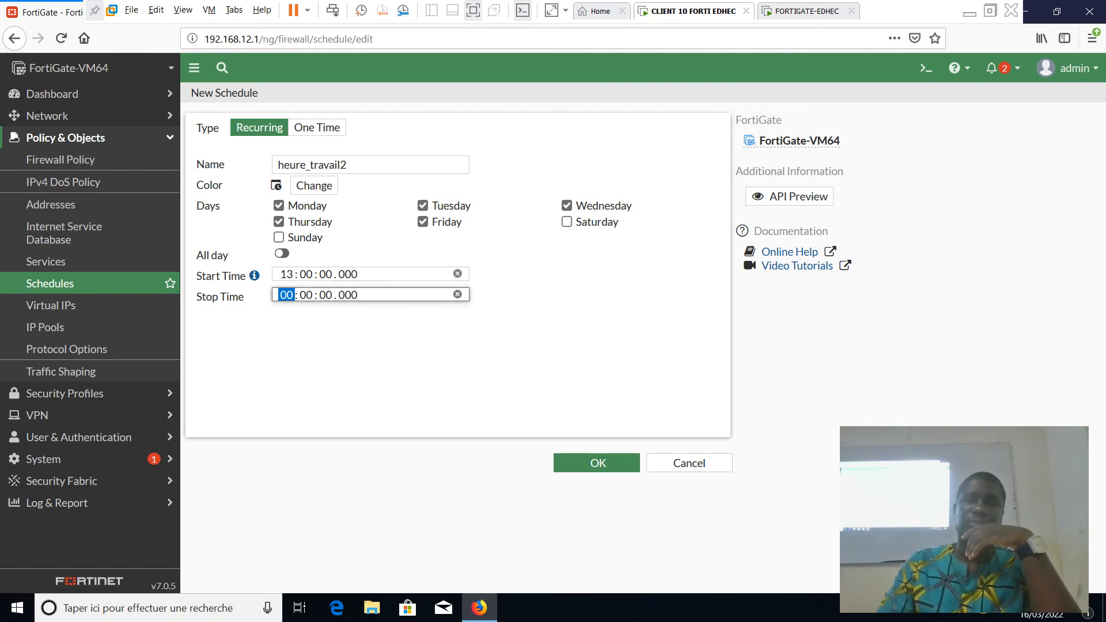
pyautogui.write('17')
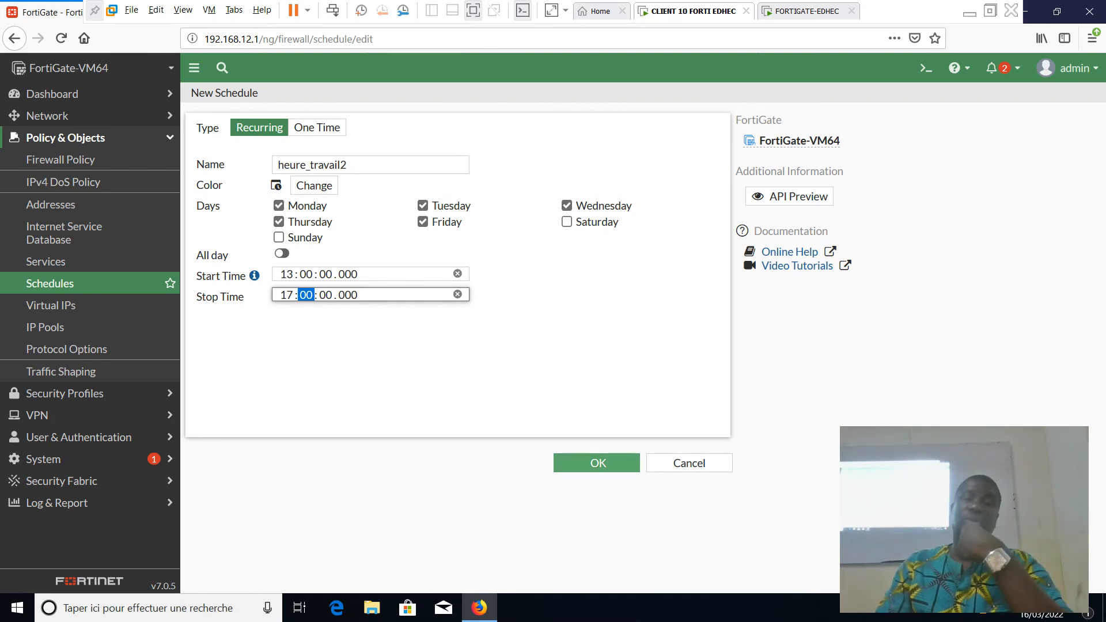
pyautogui.click(597, 463)
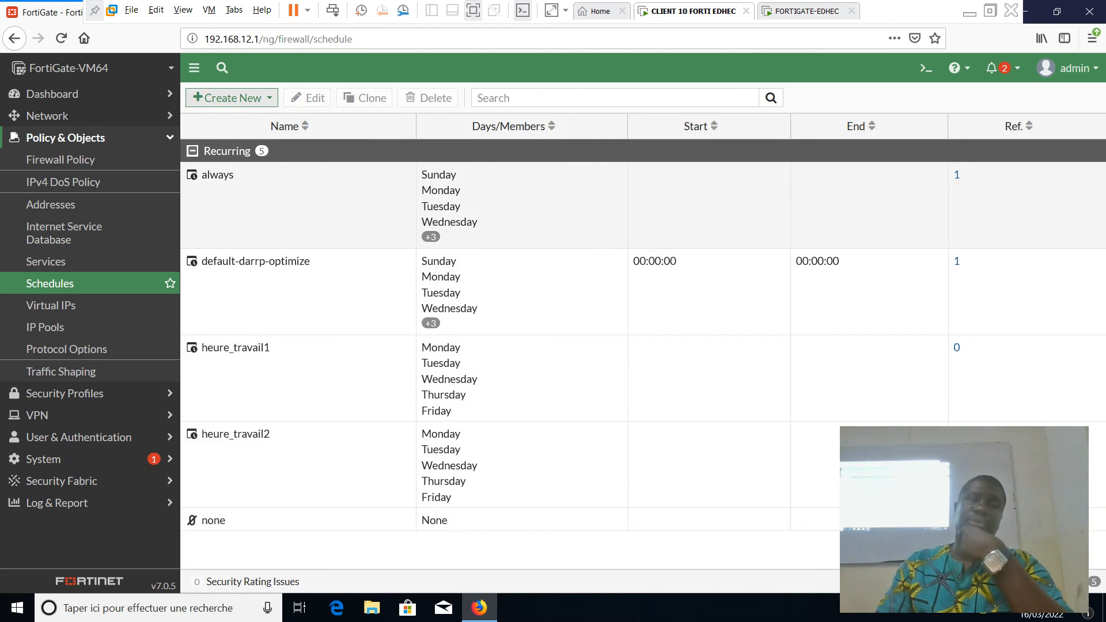
# - Start a new schedule group and name it heure_travail
pyautogui.click(230, 97)
pyautogui.click(229, 137)
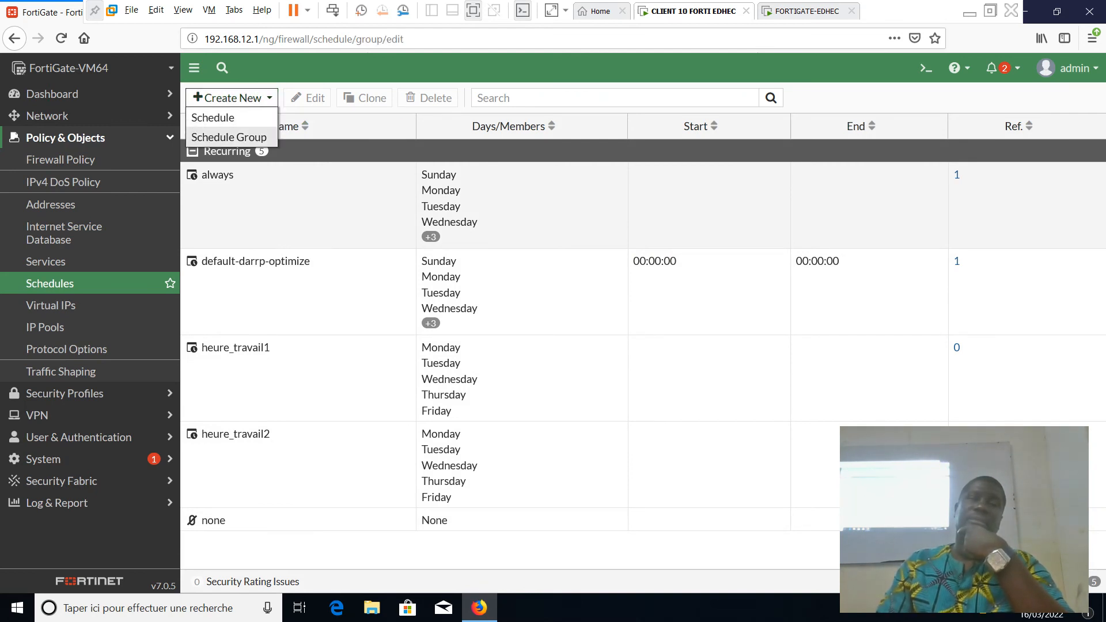
pyautogui.click(305, 128)
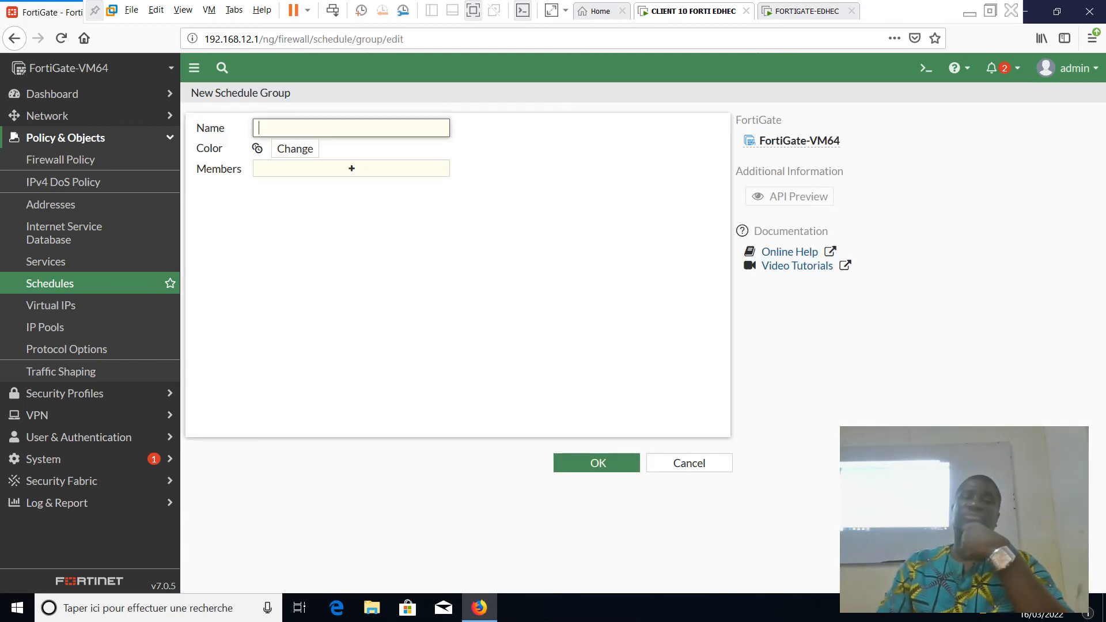
pyautogui.write('heur')
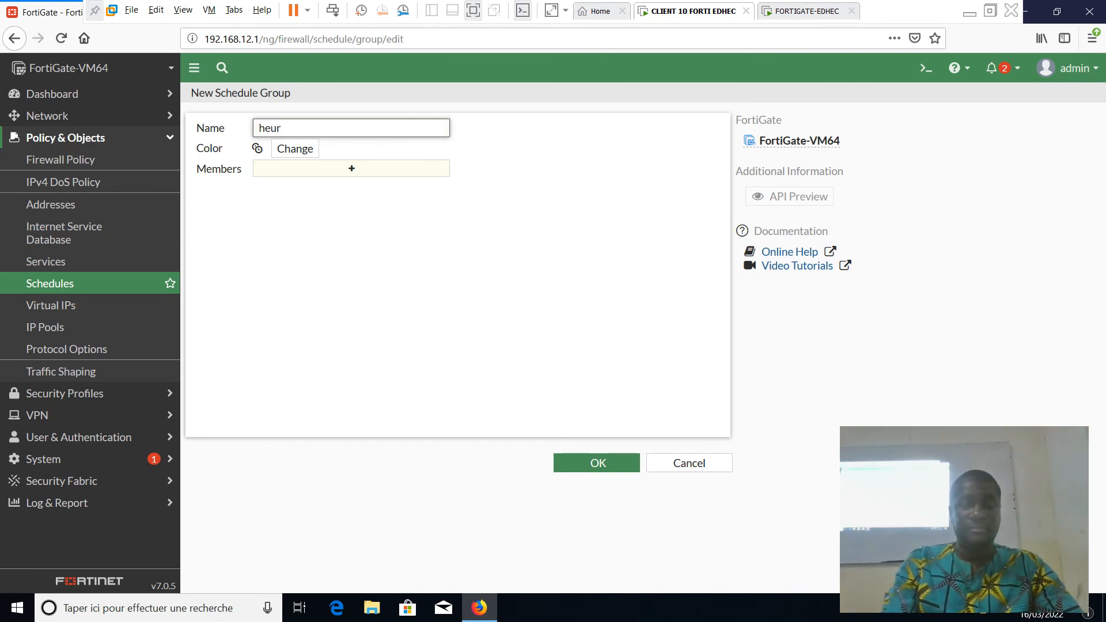
pyautogui.write('e_tr')
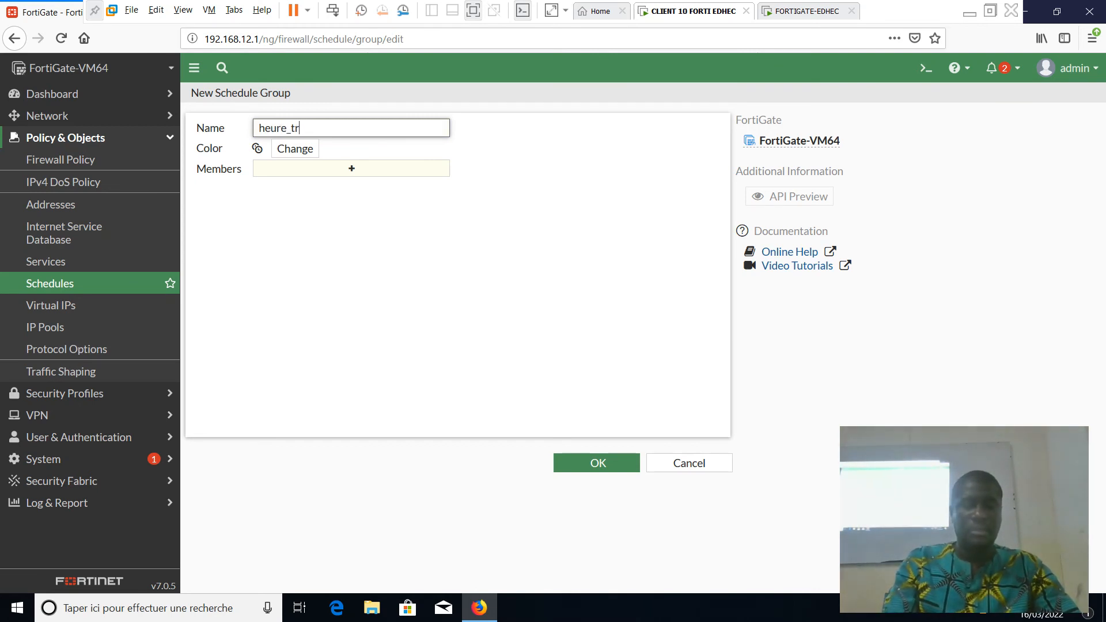
pyautogui.write('avail')
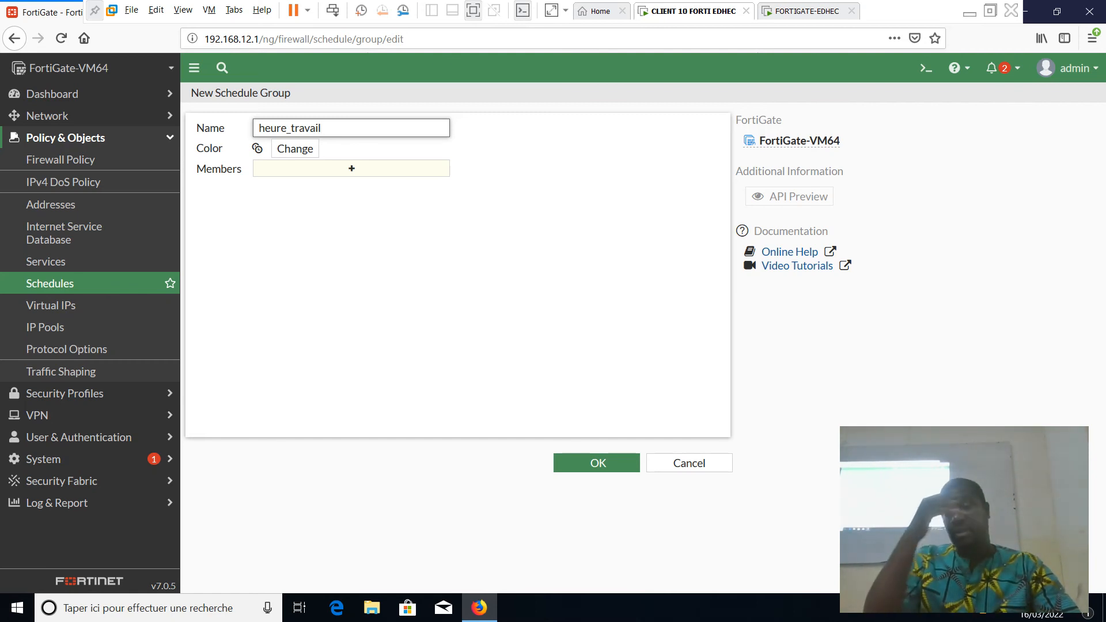
# - Add heure_travail1 and heure_travail2 as members of the heure_travail schedule group and save the group
pyautogui.click(351, 169)
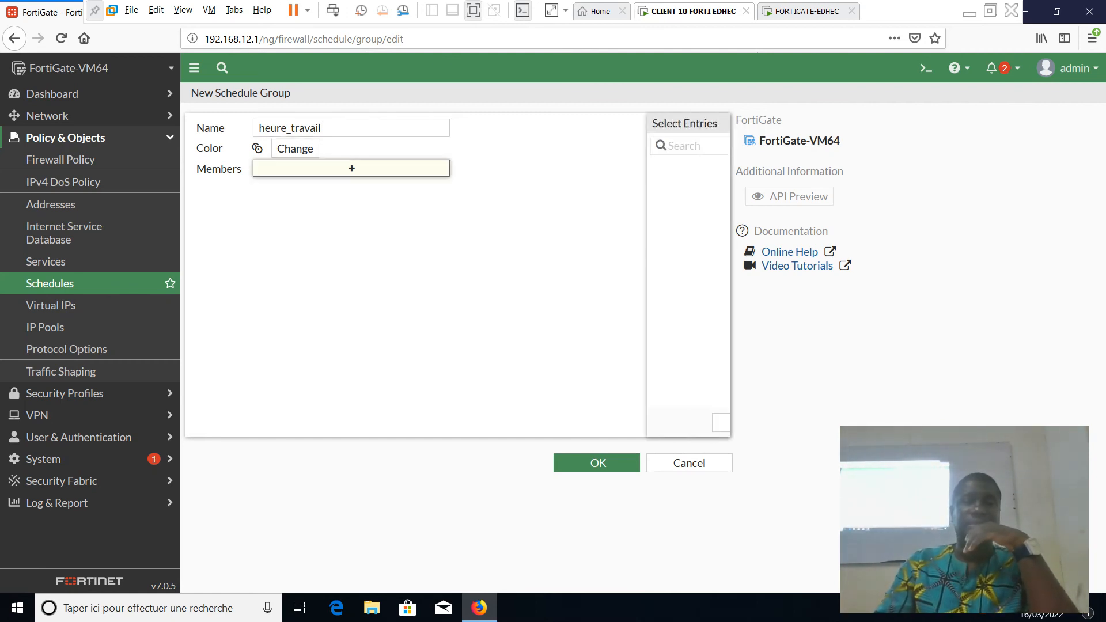
pyautogui.click(573, 221)
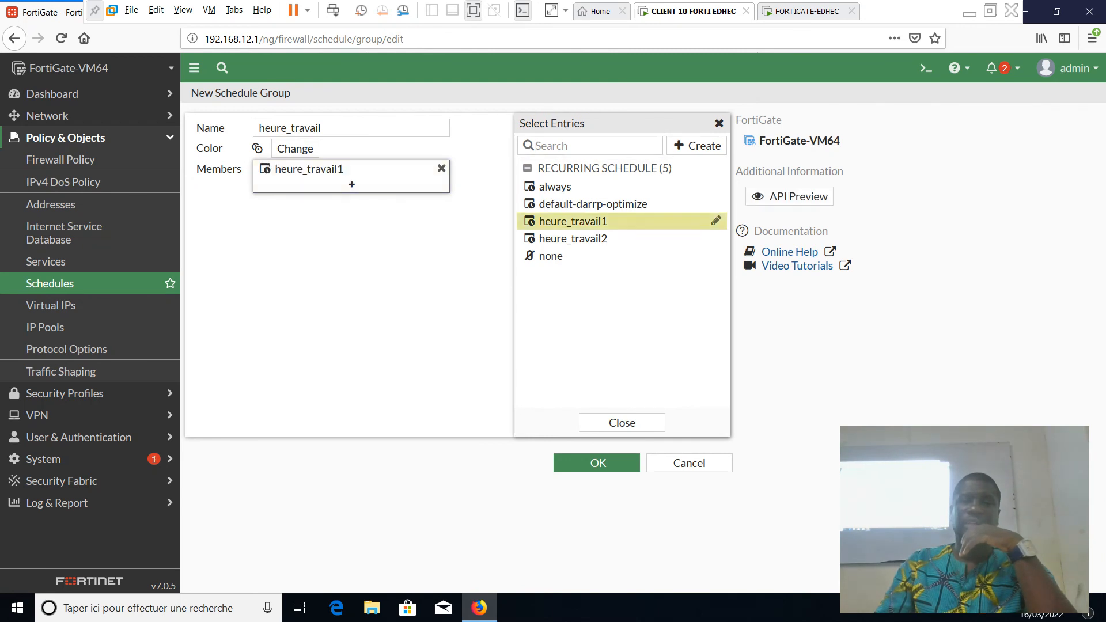
pyautogui.click(573, 238)
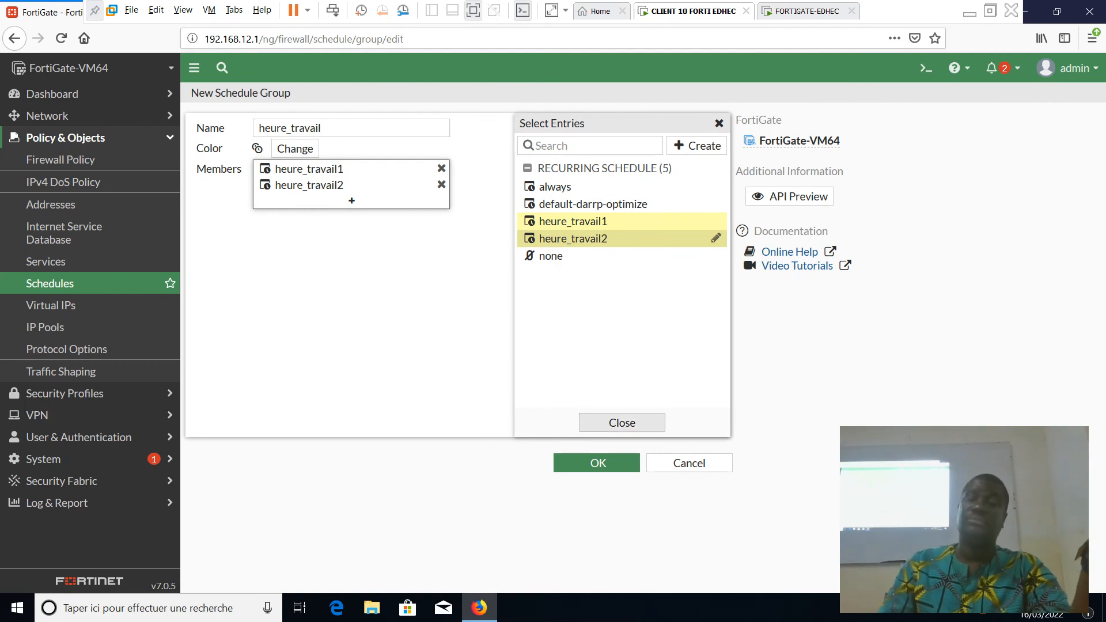
pyautogui.click(622, 423)
pyautogui.click(597, 463)
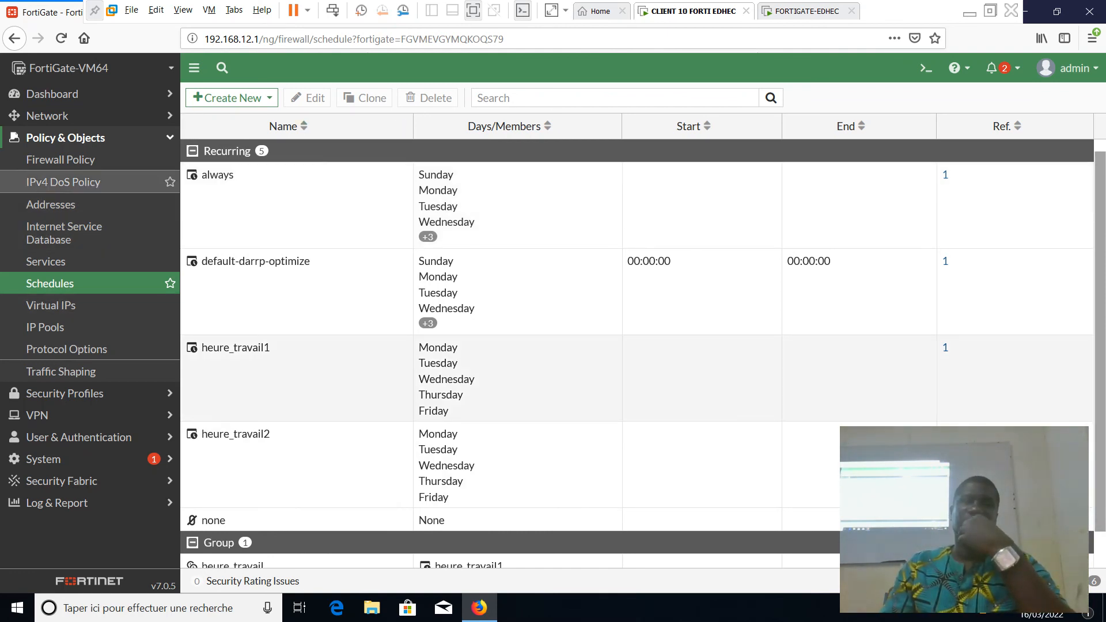
# - Edit the acces_internet firewall policy to use the heure_travail schedule group and save the policy
pyautogui.click(60, 160)
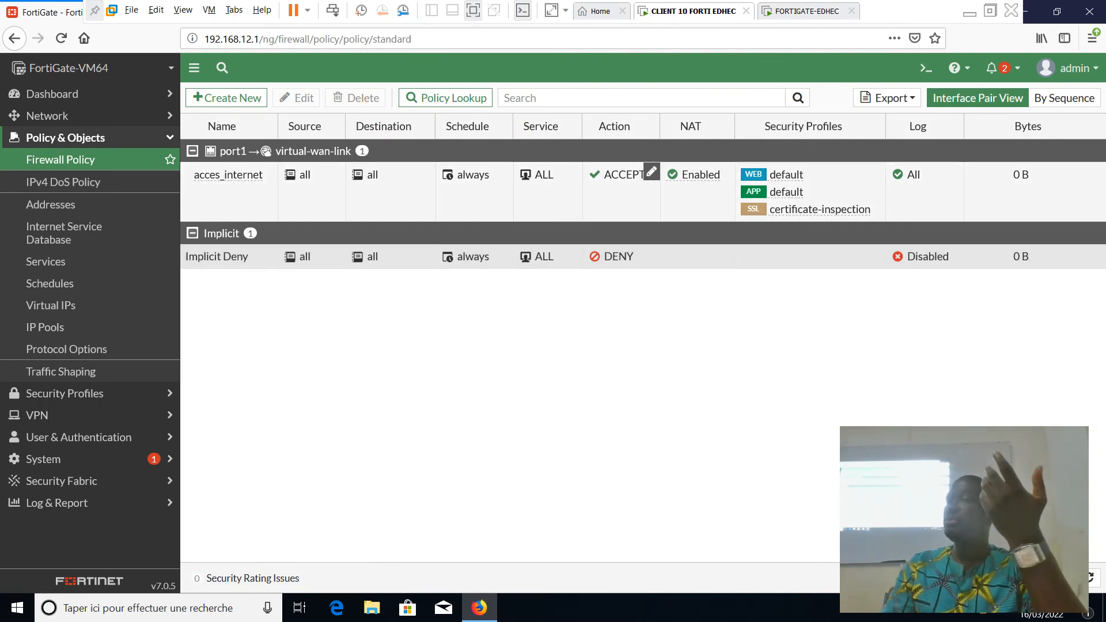
pyautogui.click(547, 193)
pyautogui.click(296, 98)
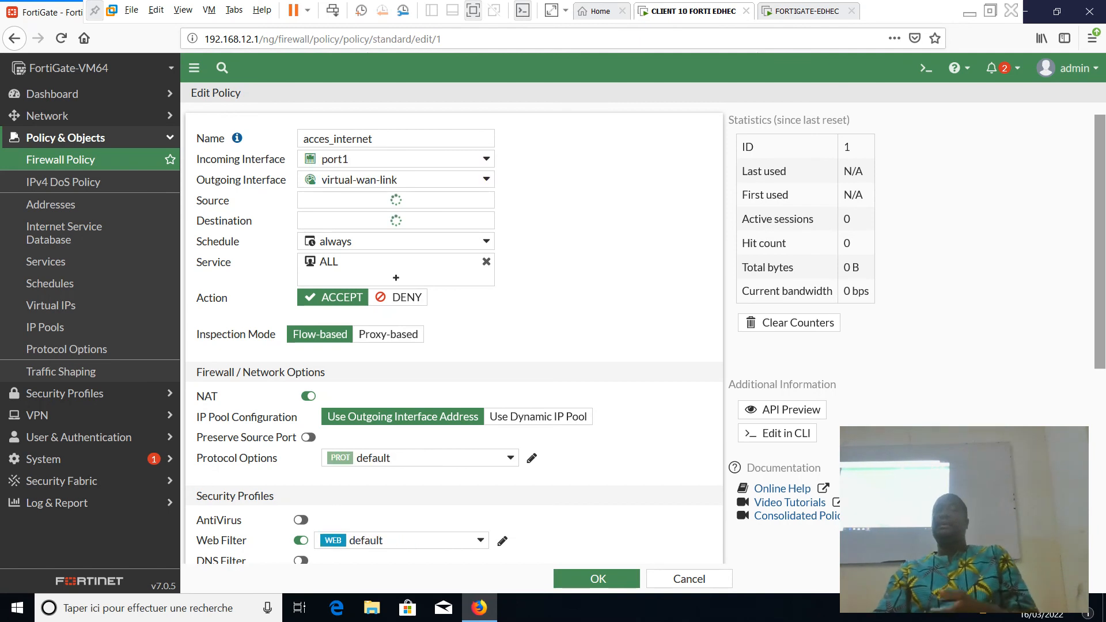
pyautogui.click(396, 272)
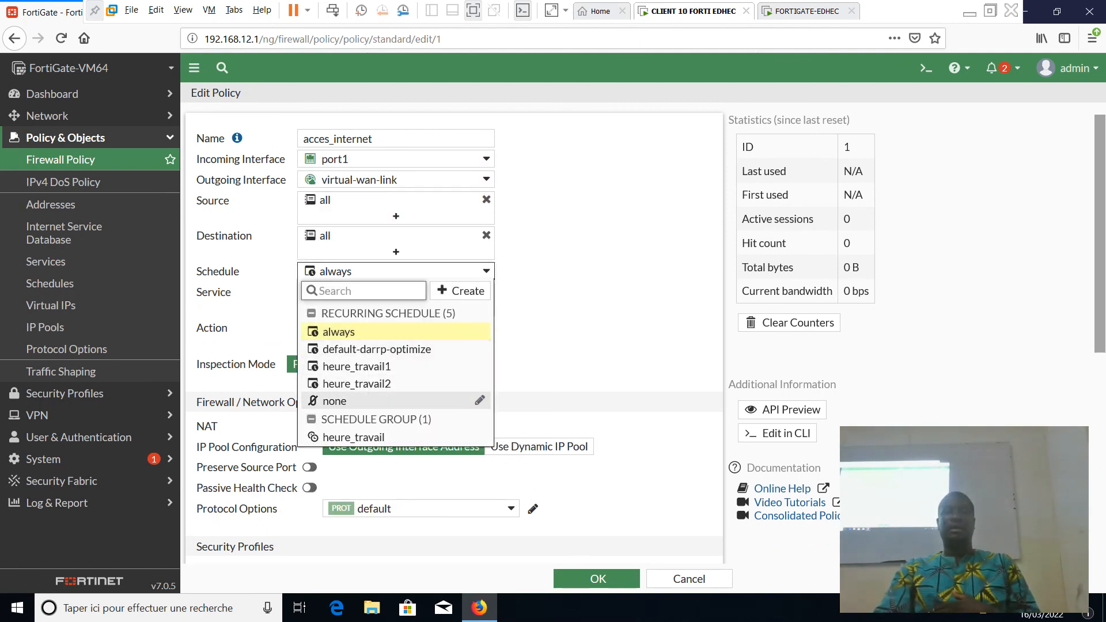
pyautogui.click(380, 437)
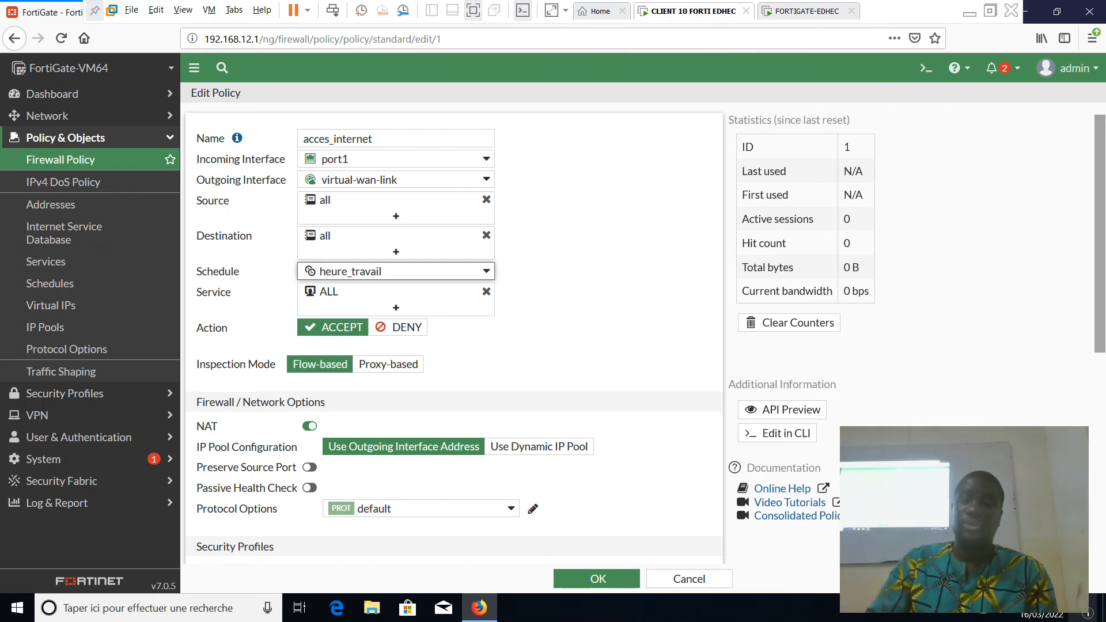
pyautogui.click(565, 578)
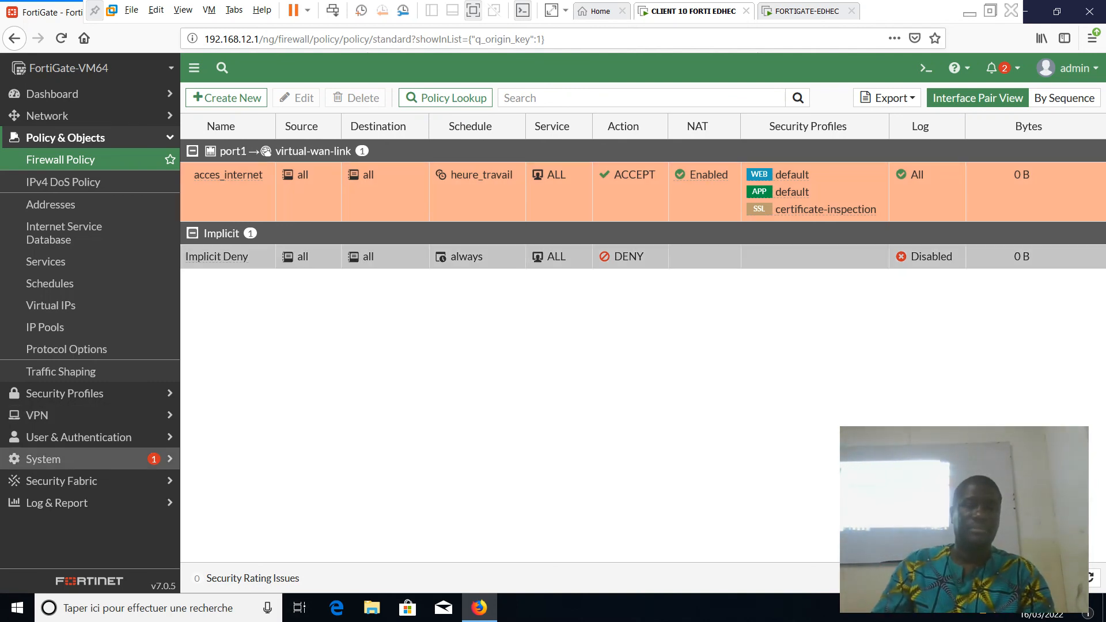
# - Set the administration idle timeout to 400 minutes in the FortiGate system settings and apply the change
pyautogui.click(43, 459)
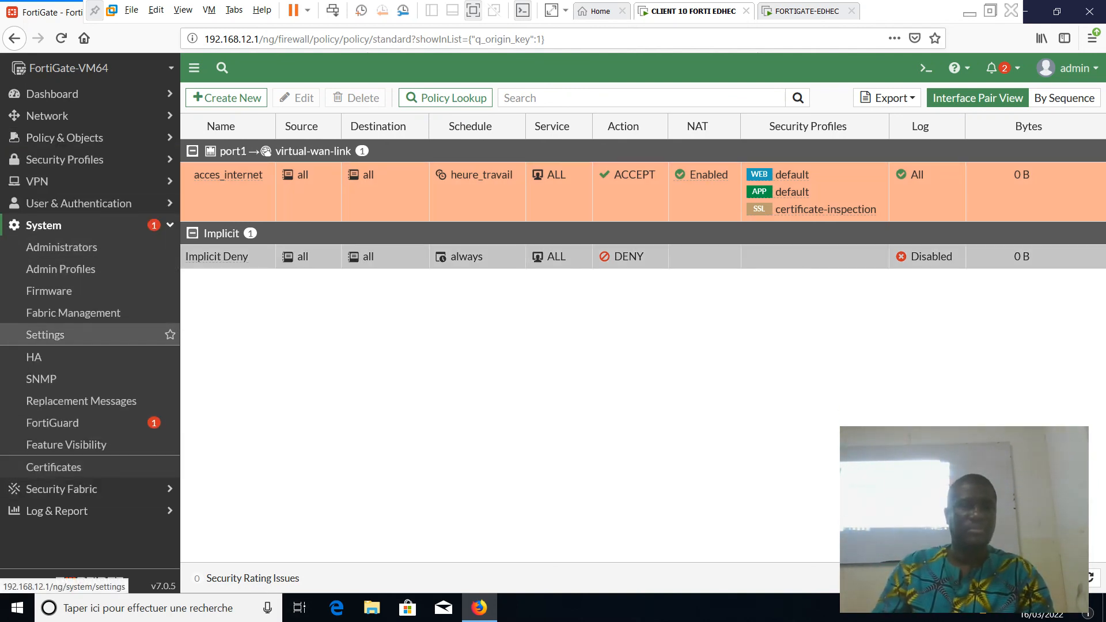
pyautogui.click(45, 334)
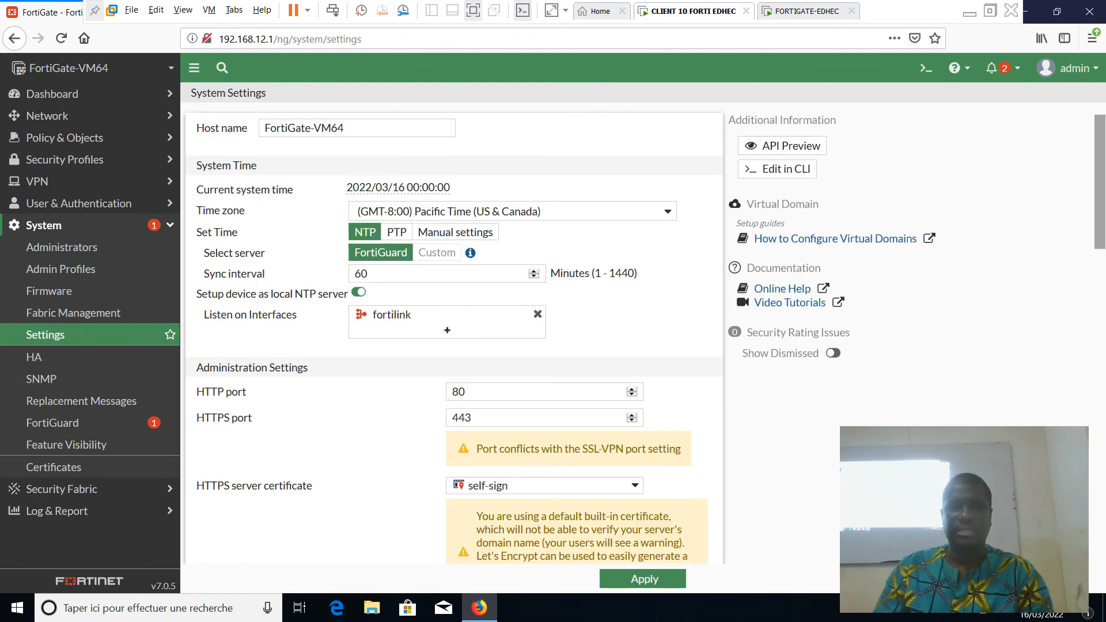
pyautogui.scroll(-8, 454, 334)
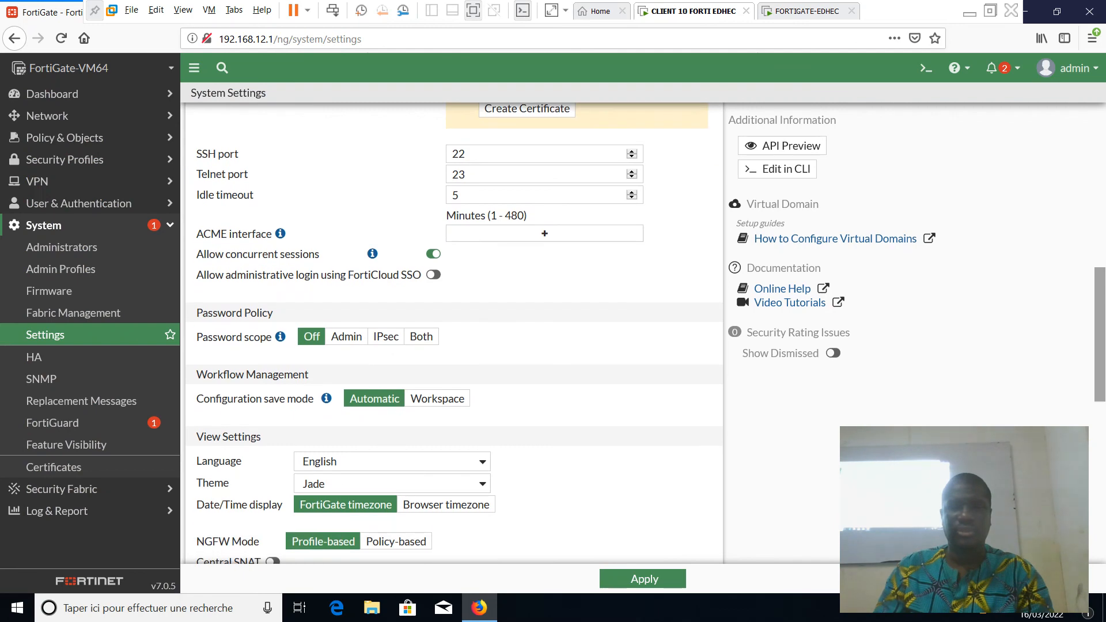
pyautogui.scroll(10, 453, 334)
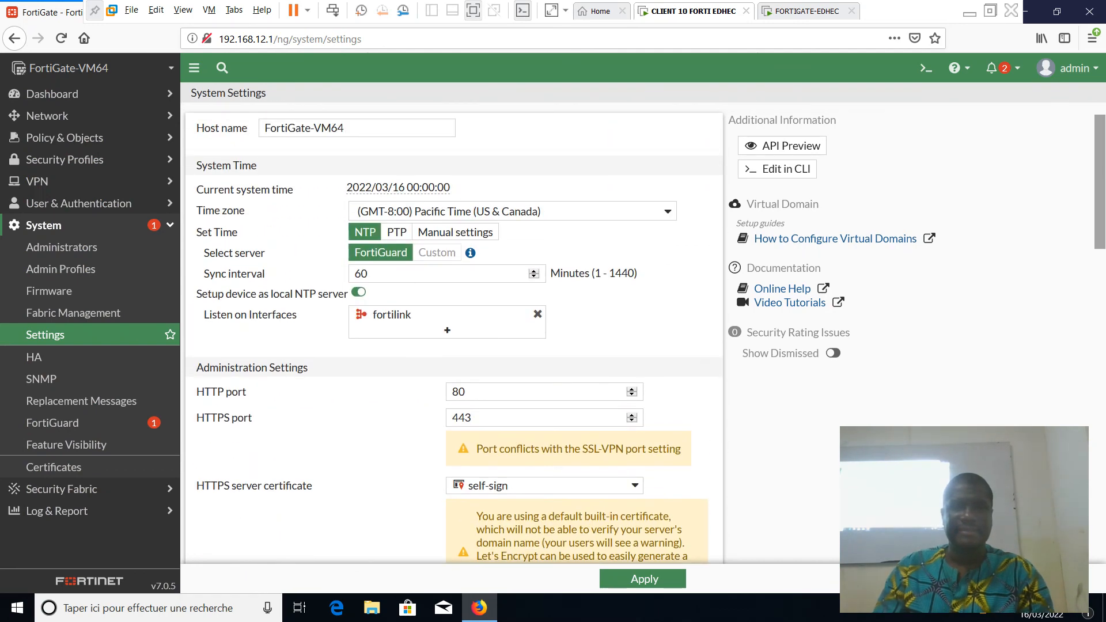
pyautogui.scroll(-9, 453, 334)
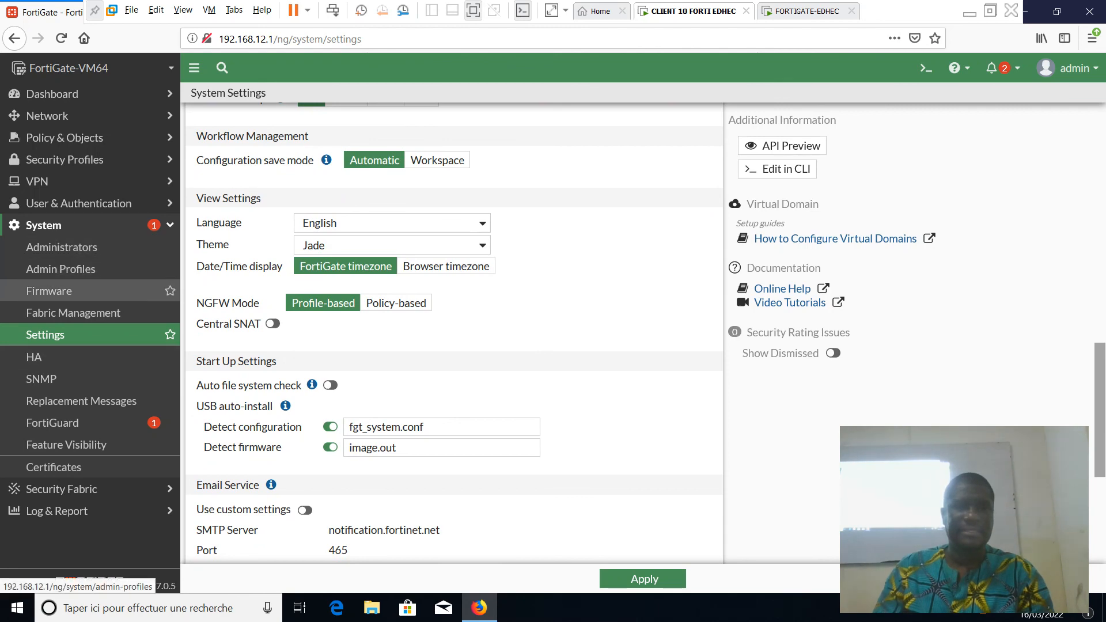
pyautogui.scroll(-3, 454, 334)
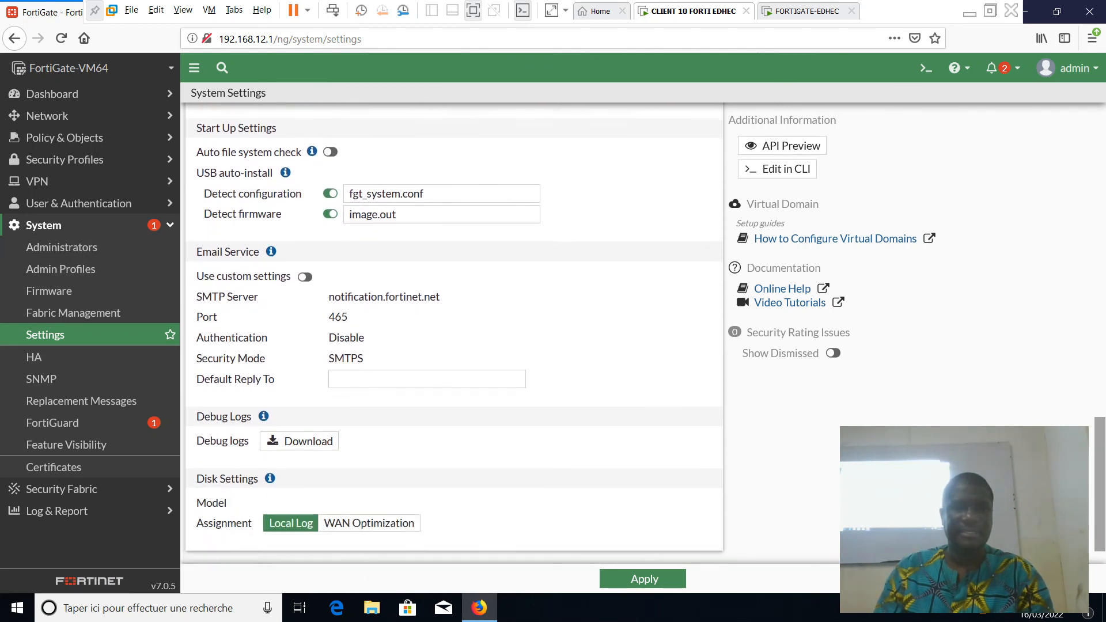
pyautogui.scroll(11, 454, 334)
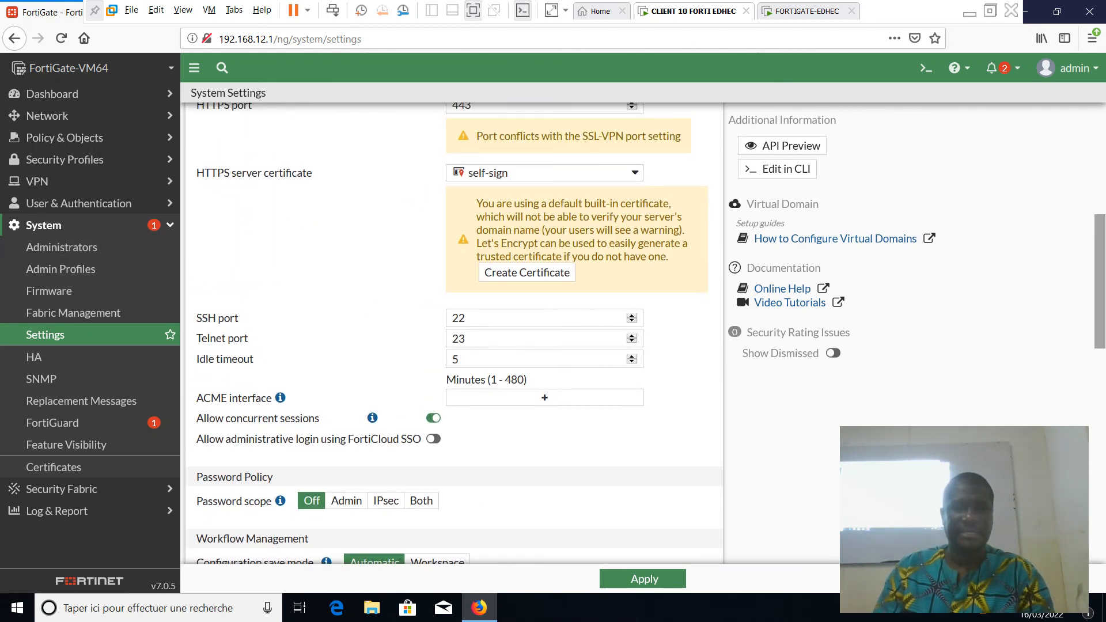
pyautogui.click(494, 359)
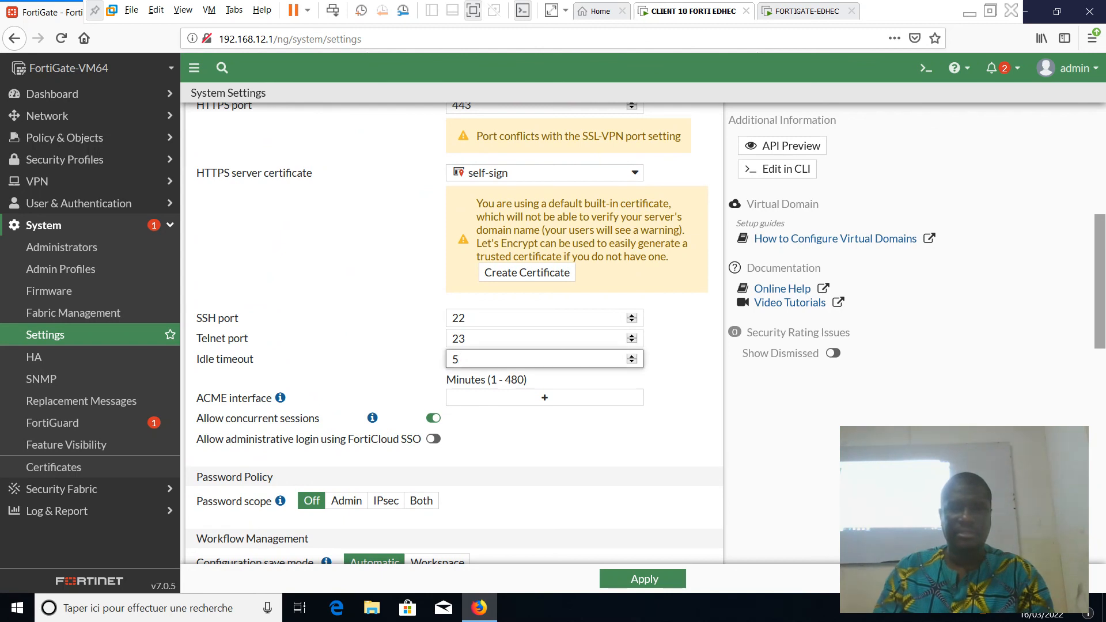
pyautogui.hotkey('ctrl', 'a')
pyautogui.write('400')
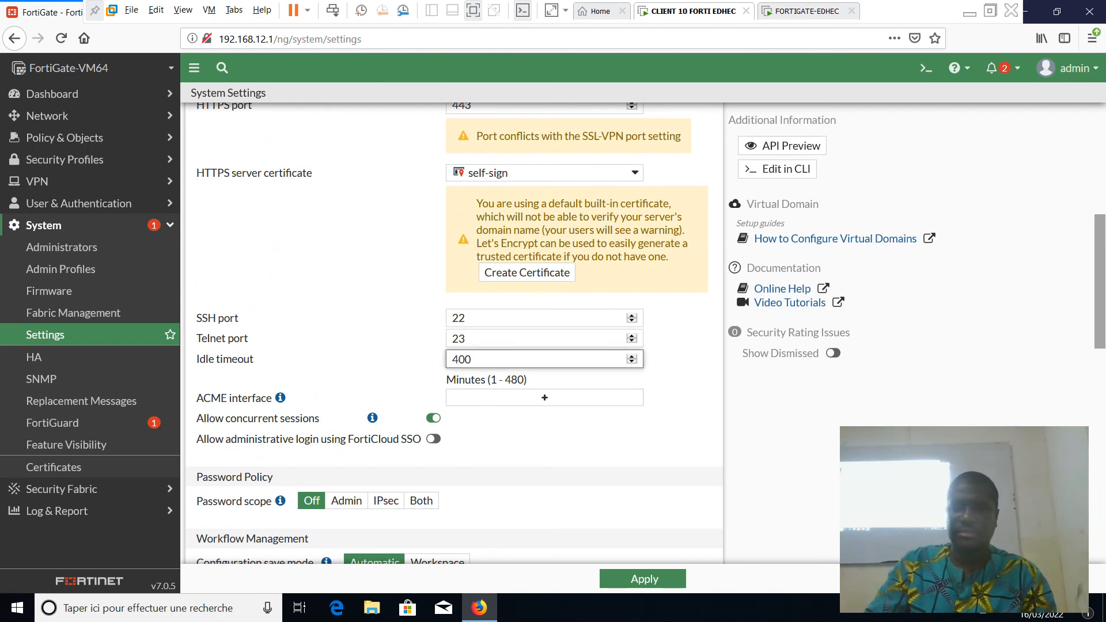
pyautogui.click(643, 578)
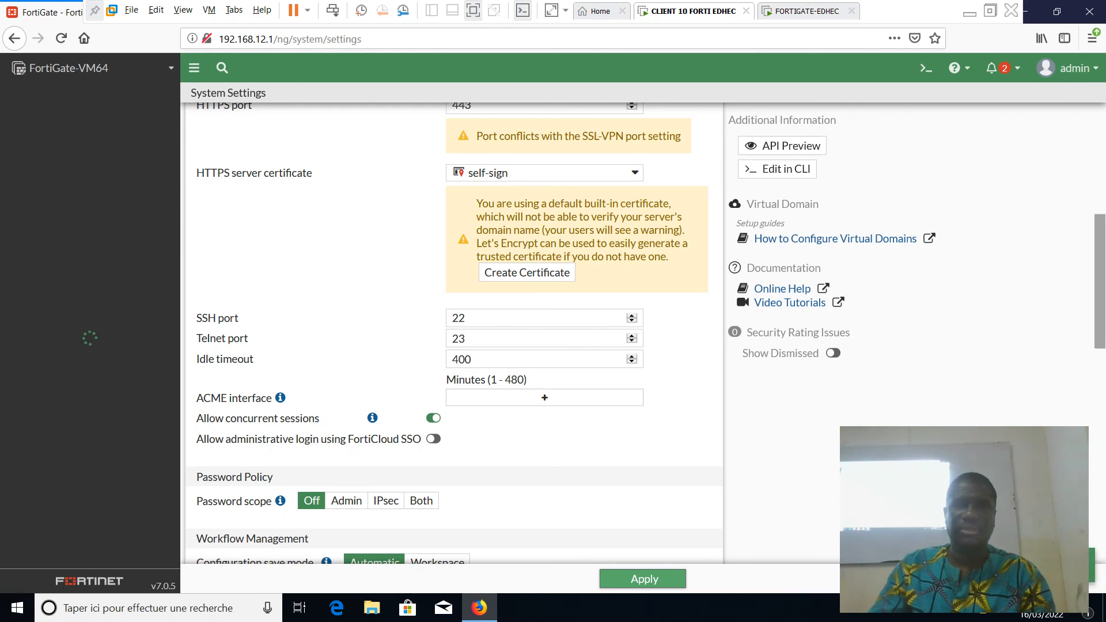
# - Switch to the FORTIGATE-EDHEC virtual machine console and log in as admin with the account password
pyautogui.click(807, 11)
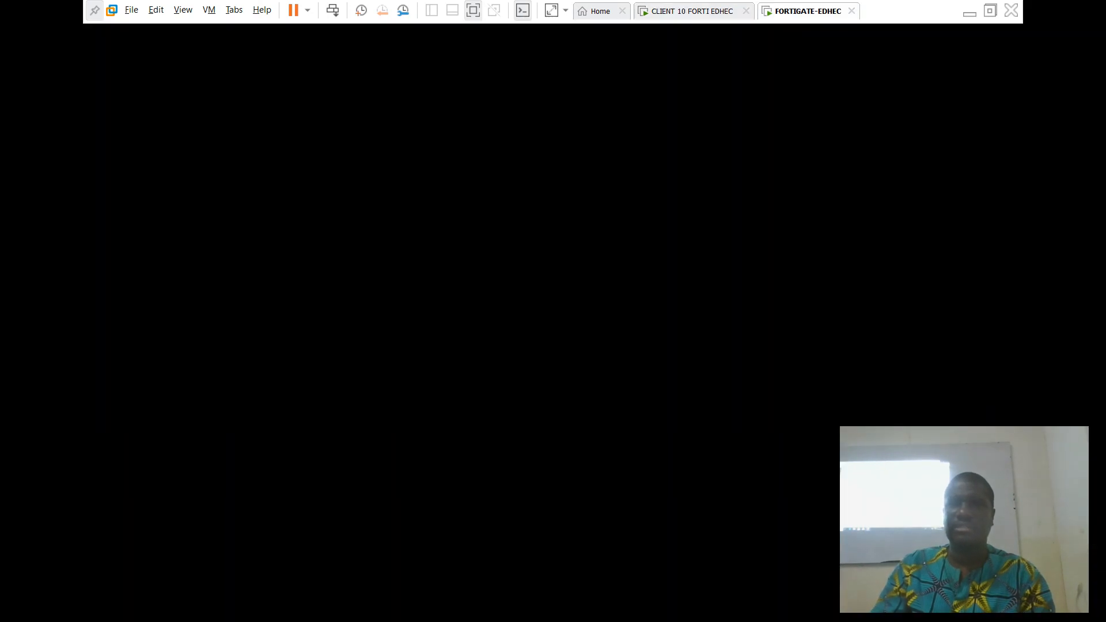
pyautogui.press('Return')
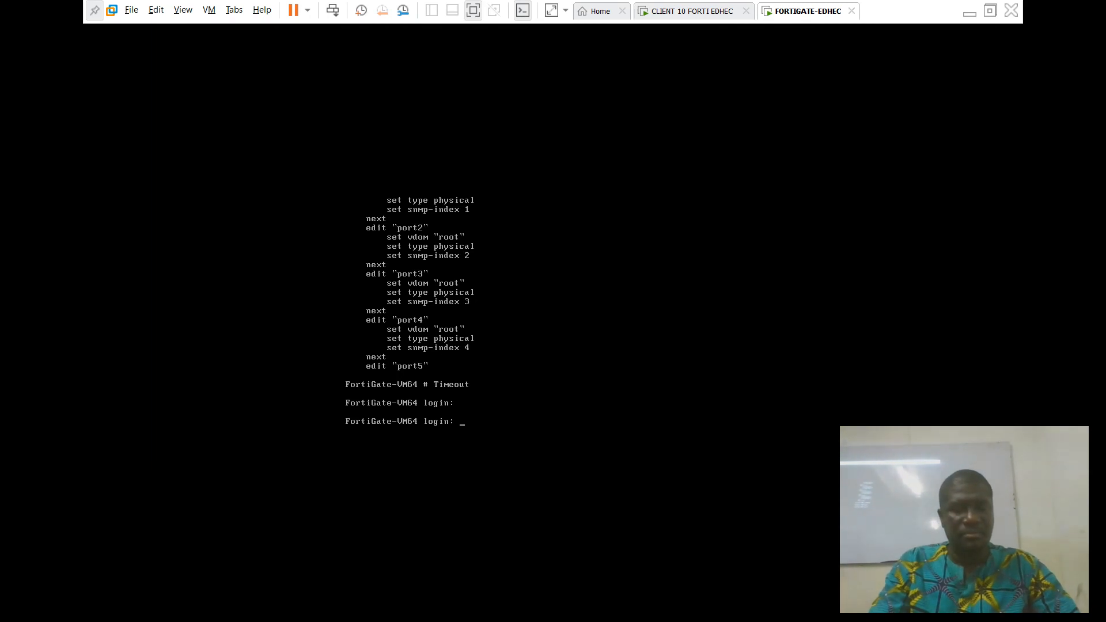
pyautogui.write('admin')
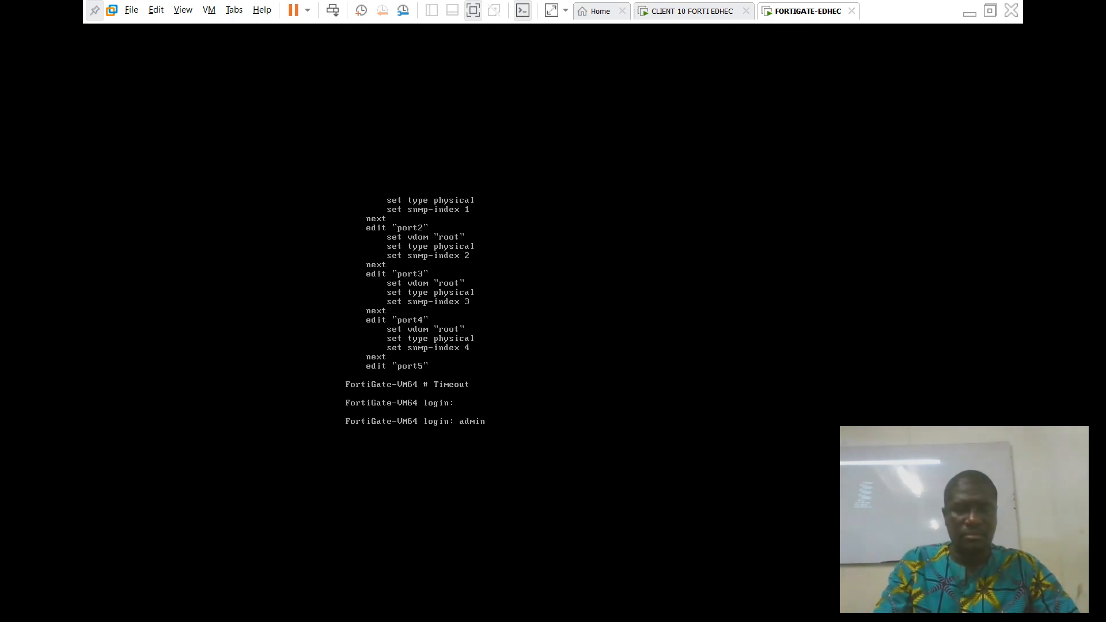
pyautogui.press('Return')
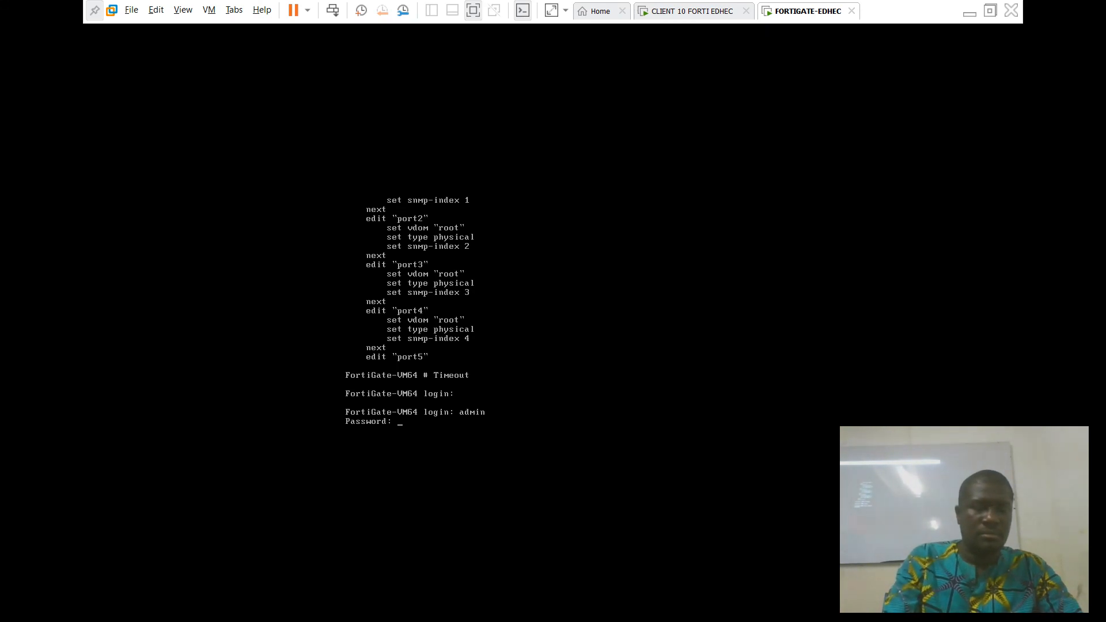
pyautogui.press('Return')
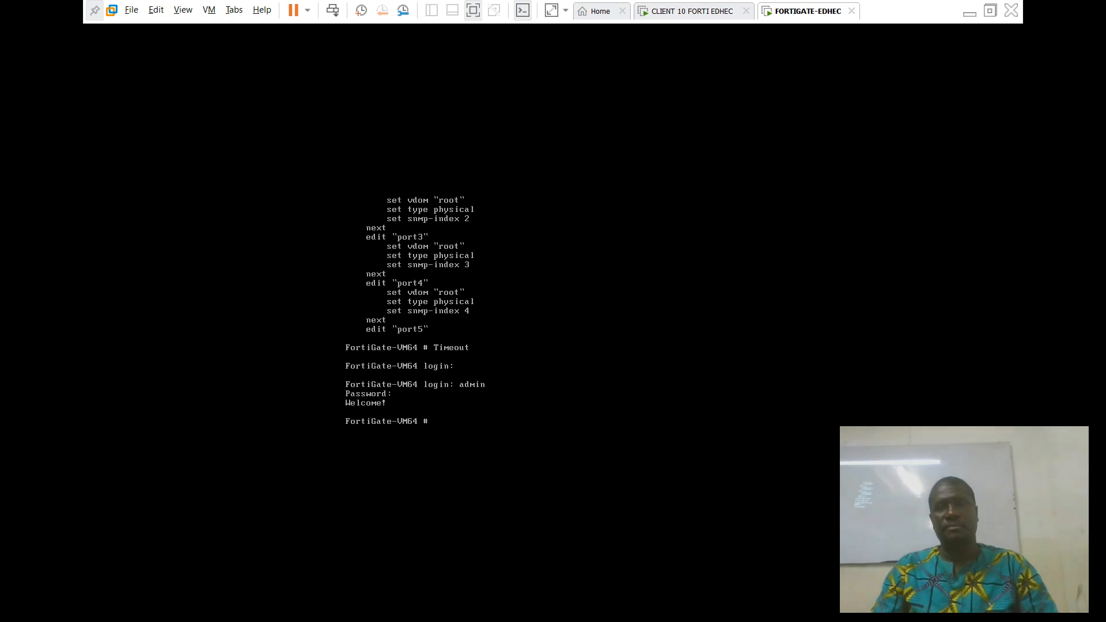
# - Return to the CLIENT 10 FORTI EDHEC virtual machine, change the FortiGate host name to FortiGate-EDHEC and apply the settings
pyautogui.click(692, 11)
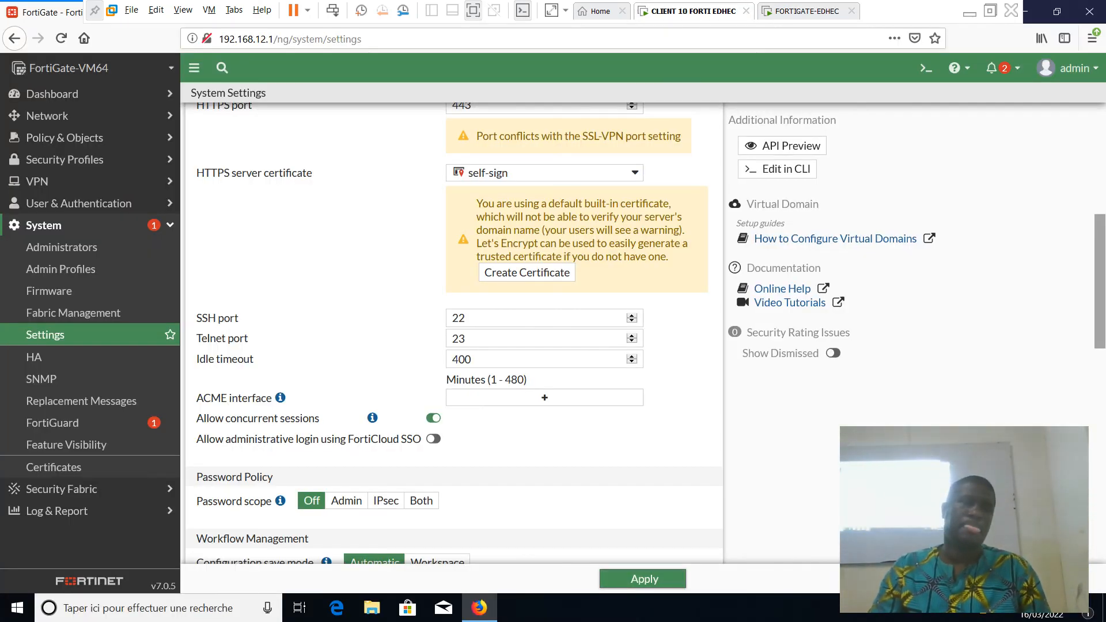
pyautogui.scroll(5, 455, 333)
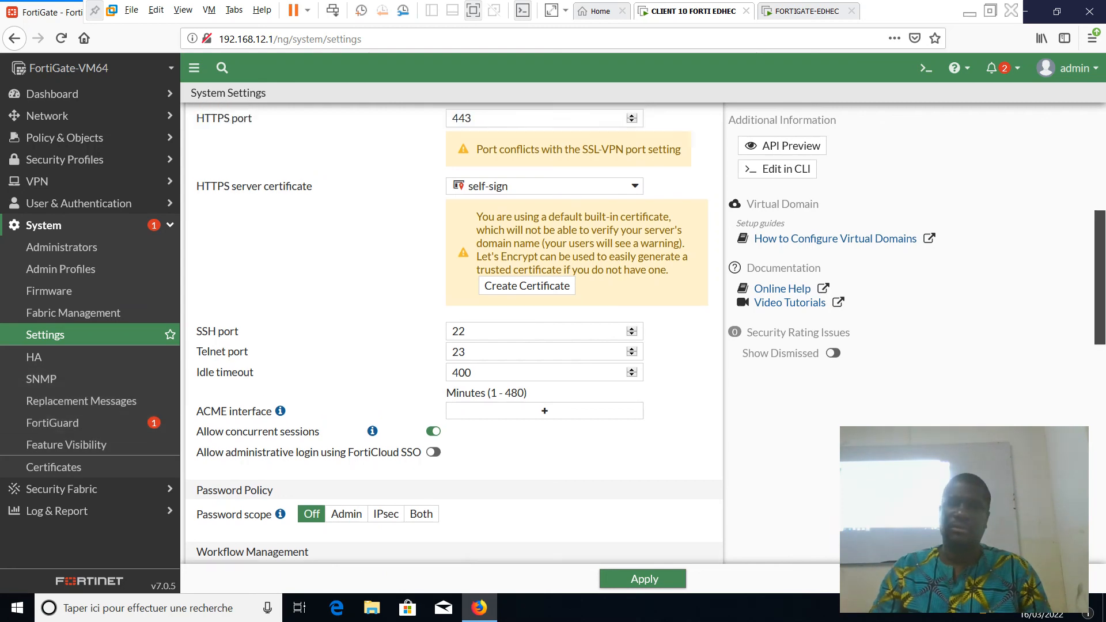
pyautogui.click(346, 128)
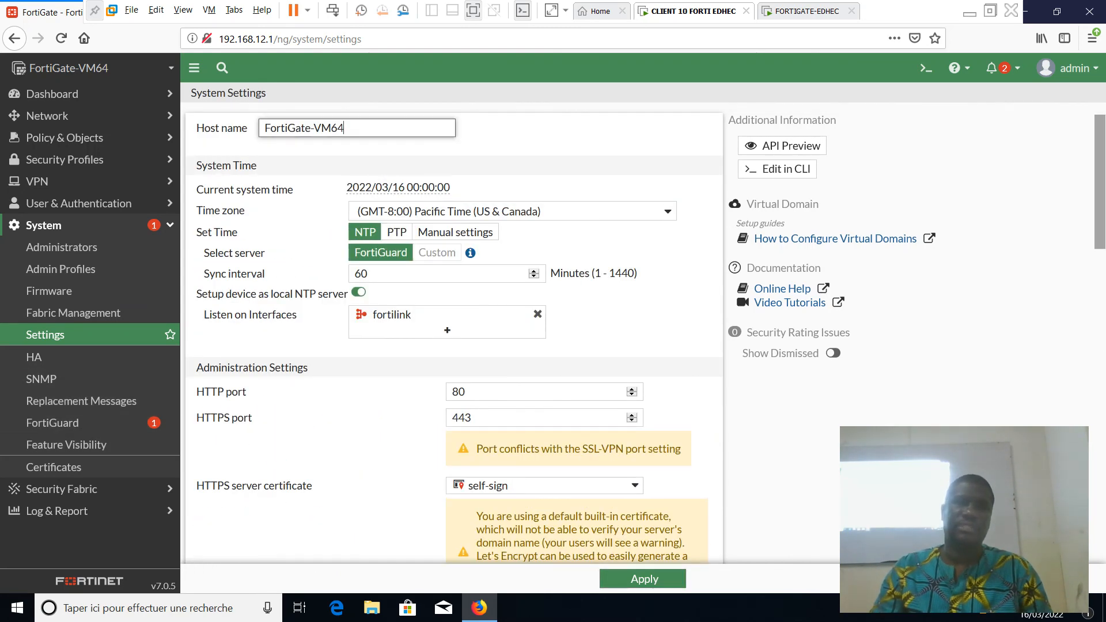
pyautogui.press('BackSpace')
pyautogui.press('BackSpace')
pyautogui.press('BackSpace')
pyautogui.press('BackSpace')
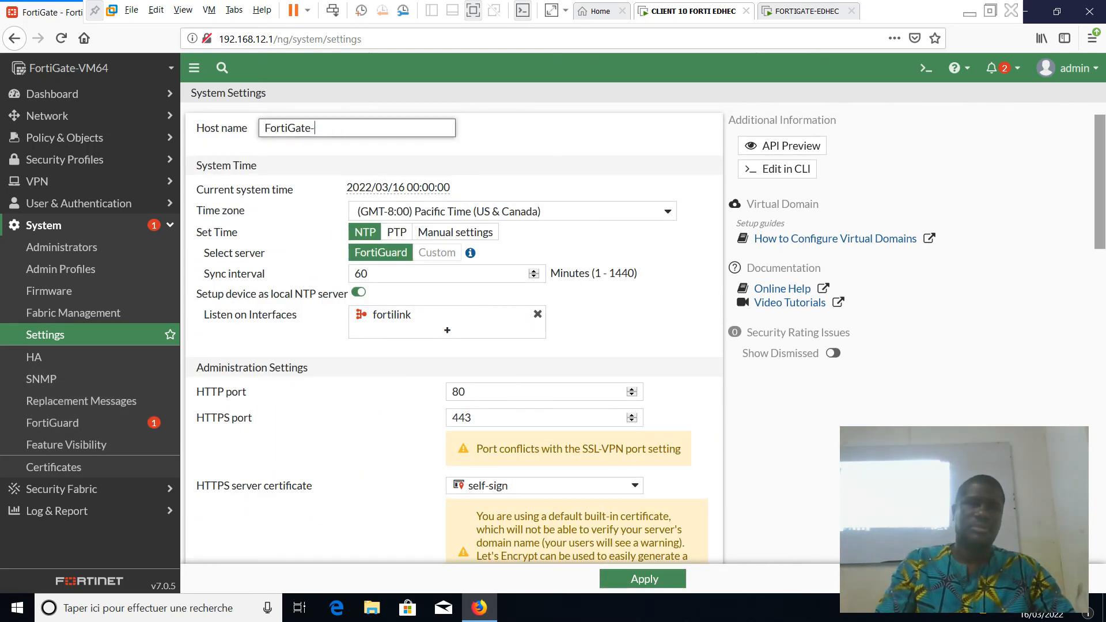
pyautogui.write('EDHEC')
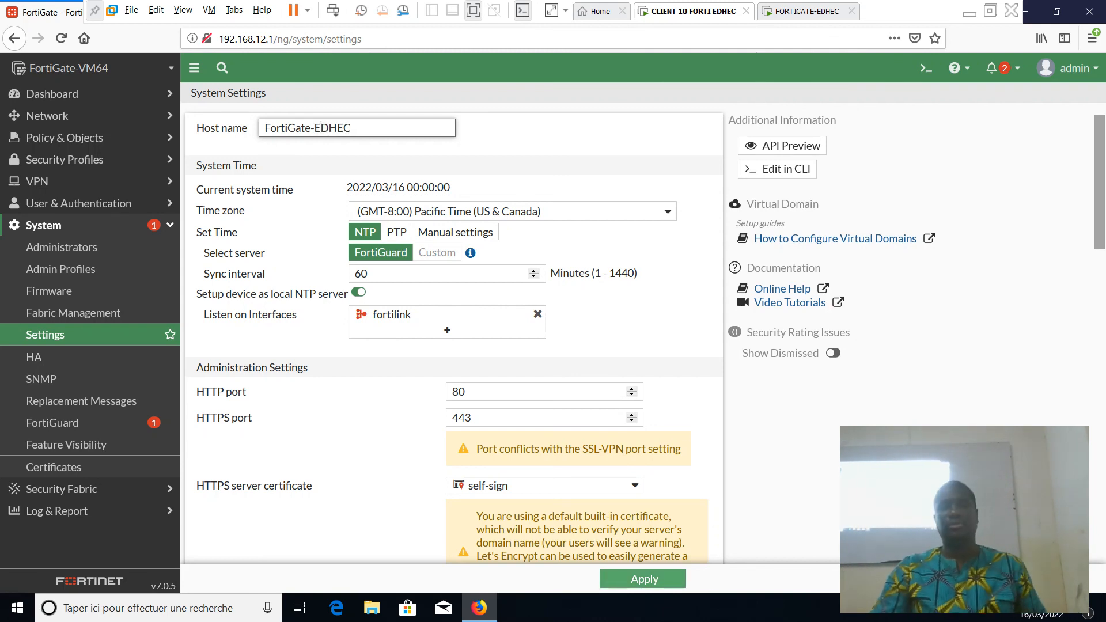
pyautogui.click(643, 579)
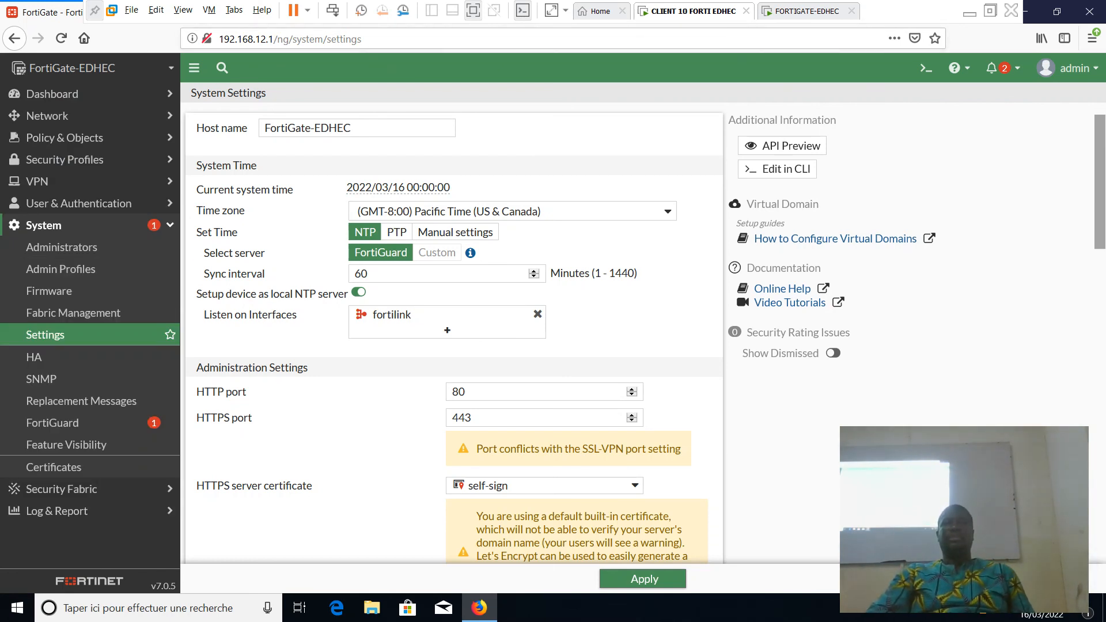
# - Check the host name in the FORTIGATE-EDHEC console prompt and examine the Status dashboard widgets in the client's web interface
pyautogui.click(806, 11)
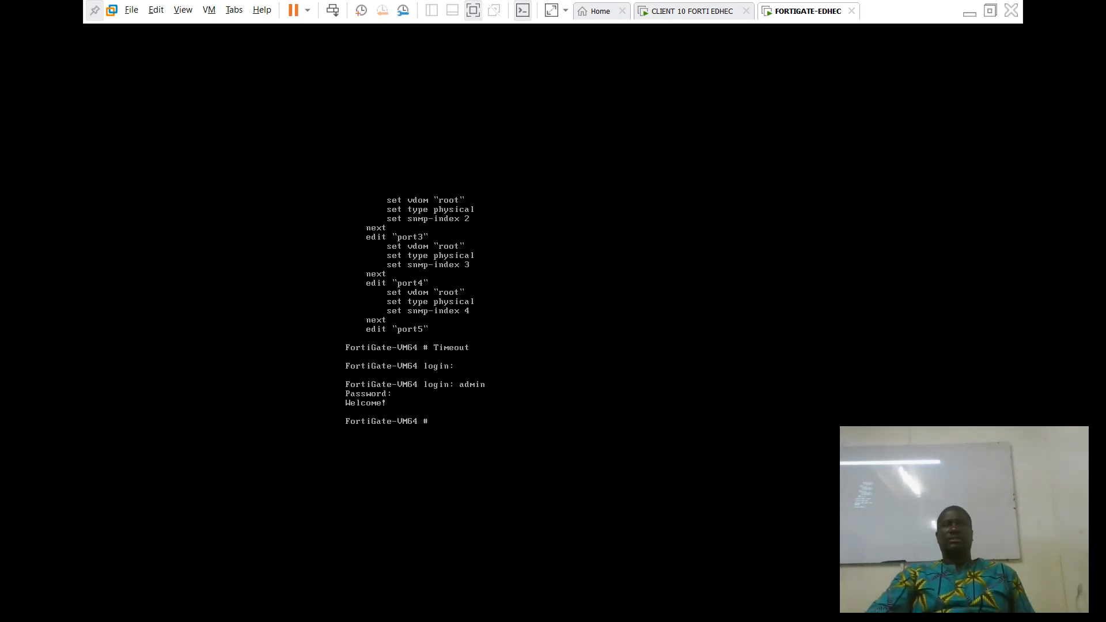
pyautogui.click(692, 11)
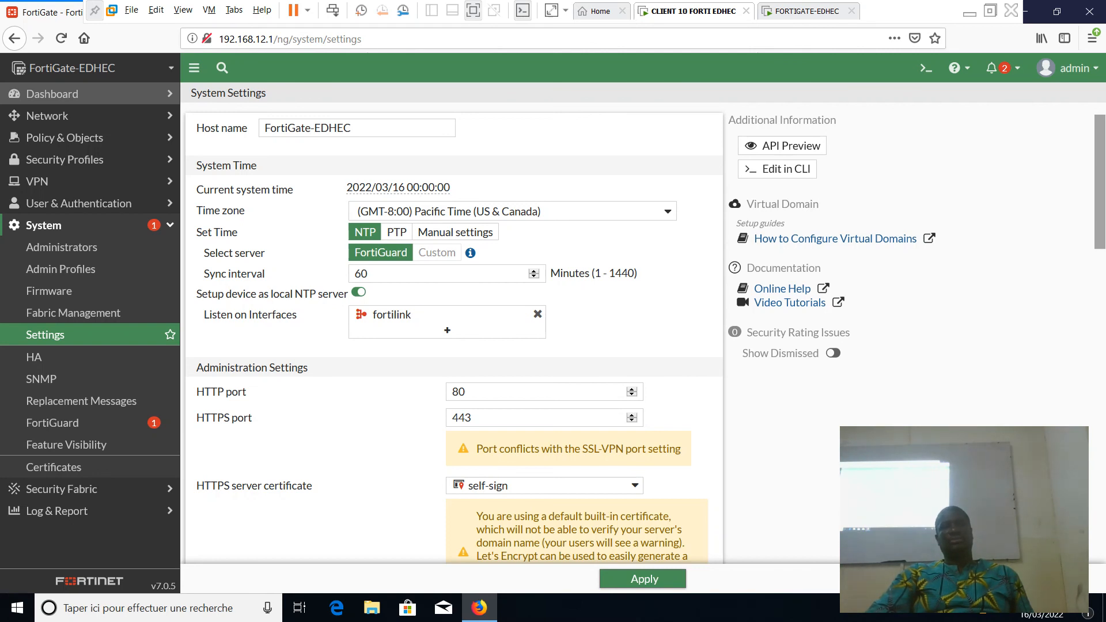
pyautogui.click(53, 94)
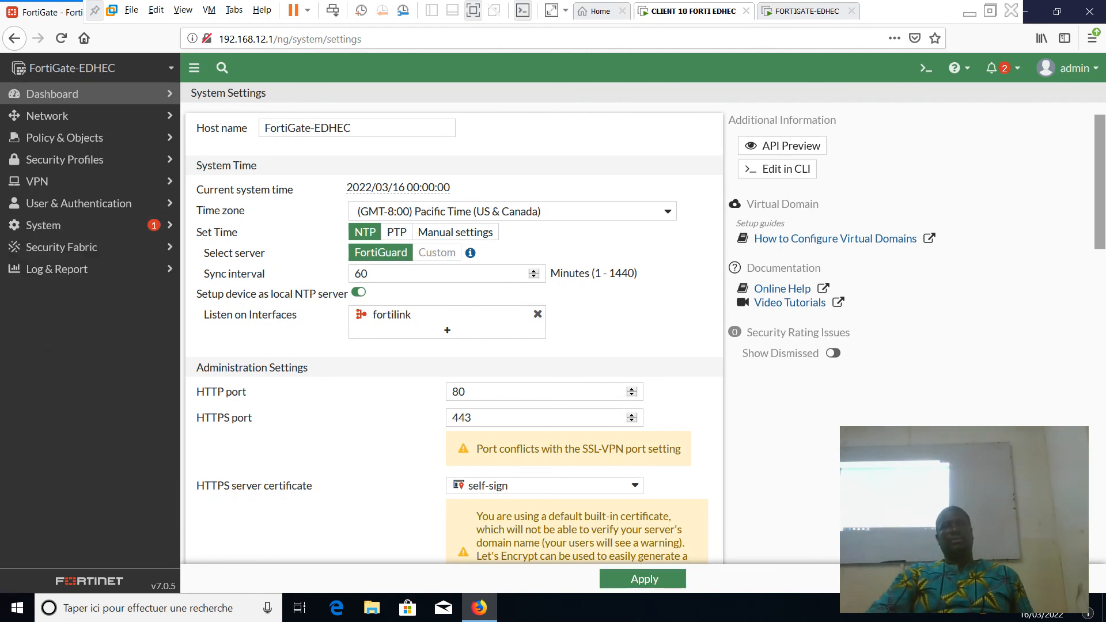
pyautogui.click(47, 116)
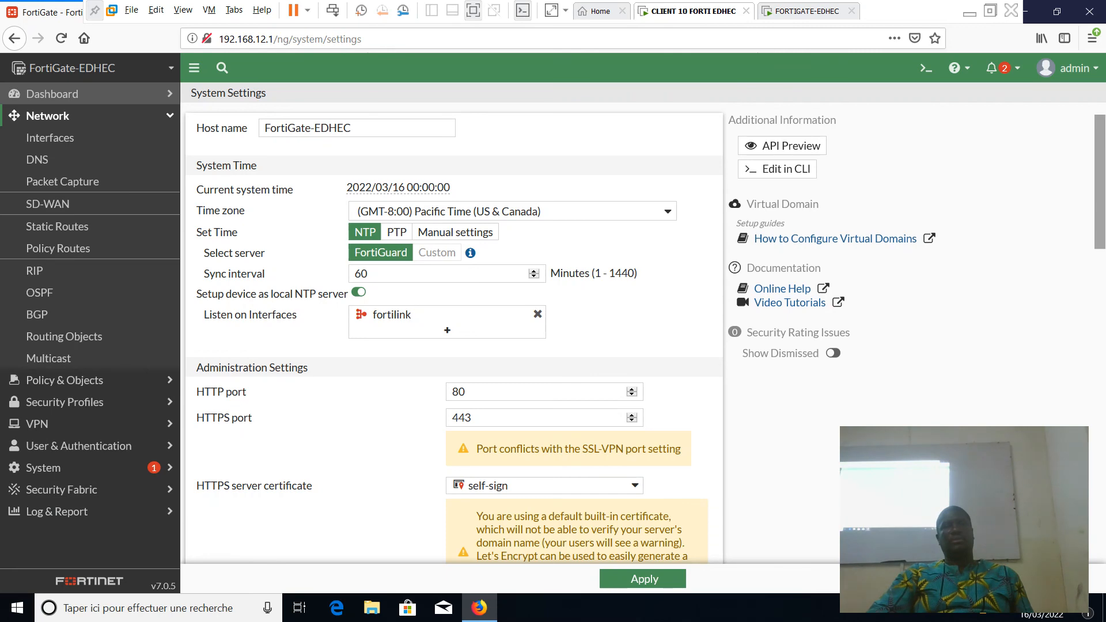
pyautogui.click(51, 94)
pyautogui.click(41, 115)
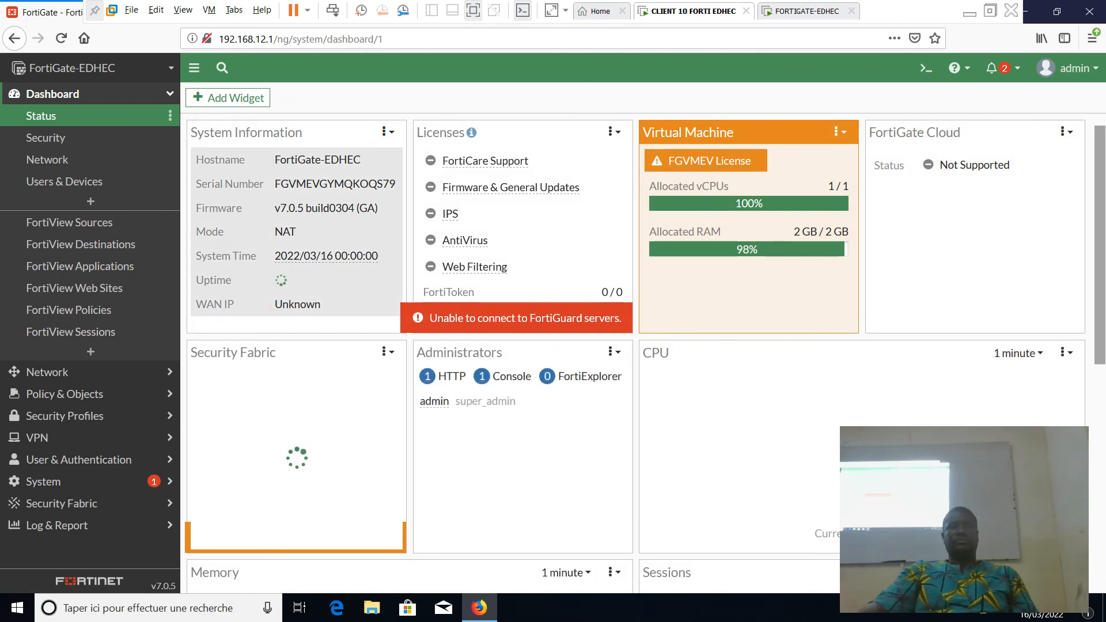
pyautogui.scroll(-3, 639, 346)
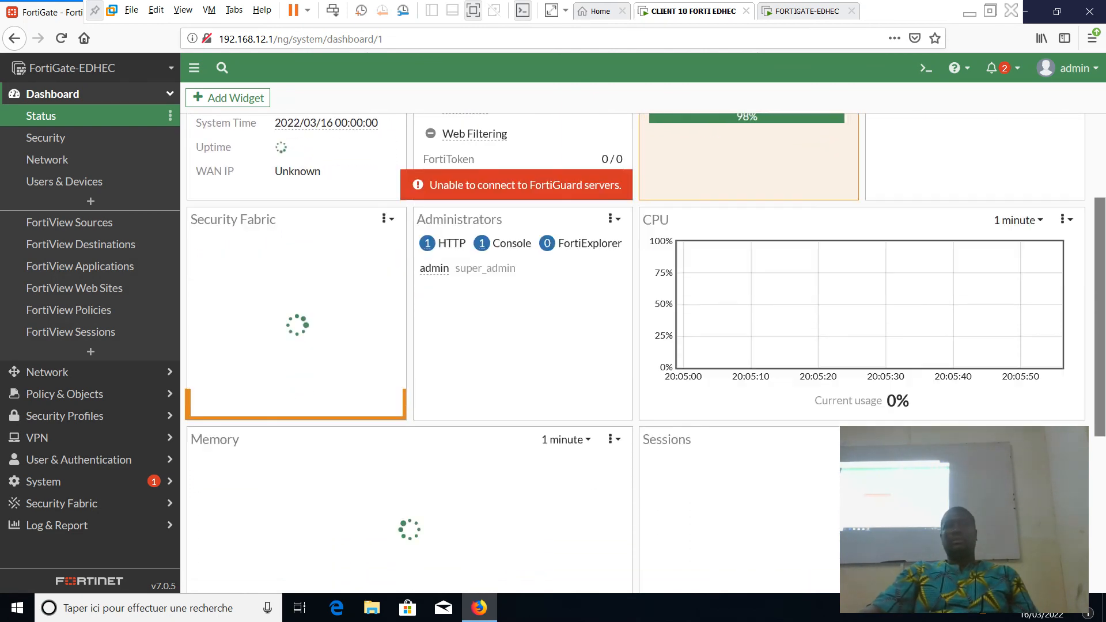
pyautogui.scroll(-5, 639, 346)
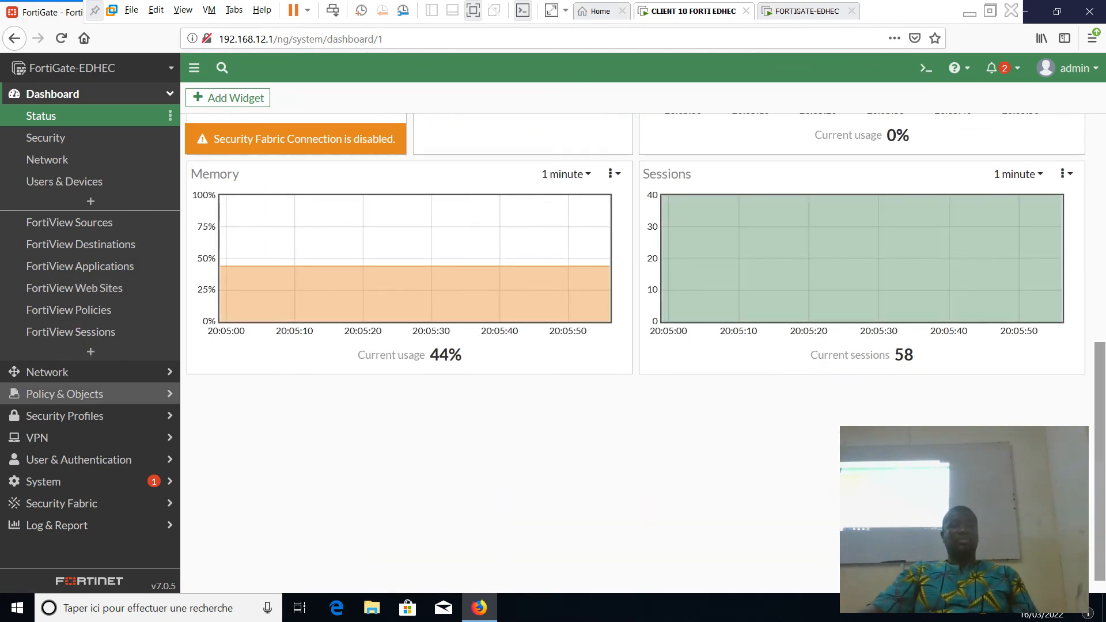
# - Review the SD-WAN zone members and the full network interface list, and leave the virtual machine's full-screen view
pyautogui.click(47, 372)
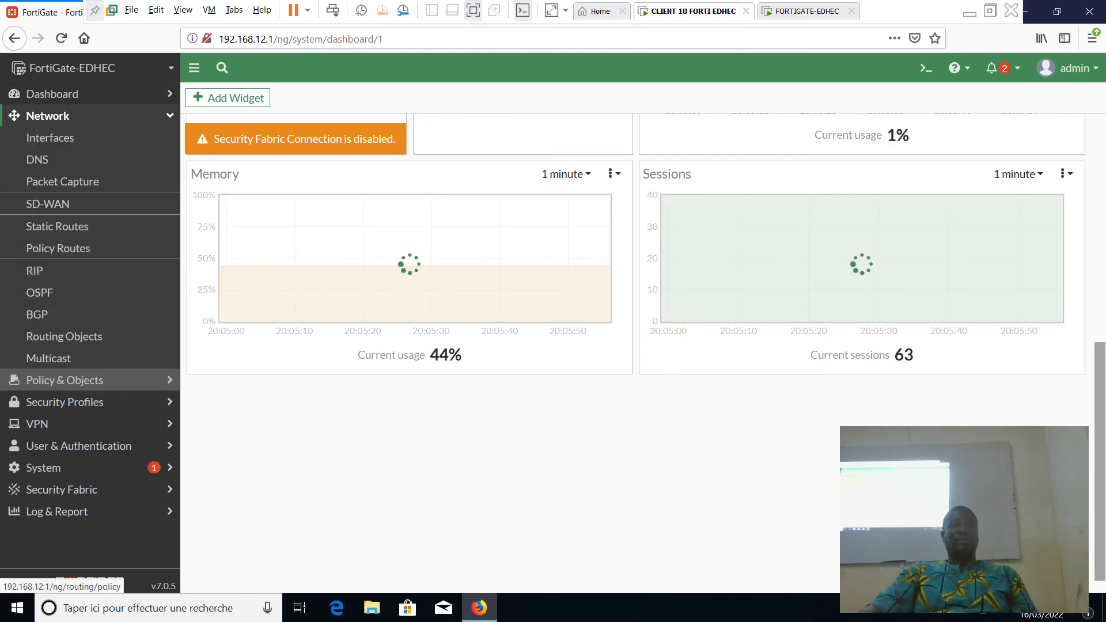
pyautogui.click(48, 204)
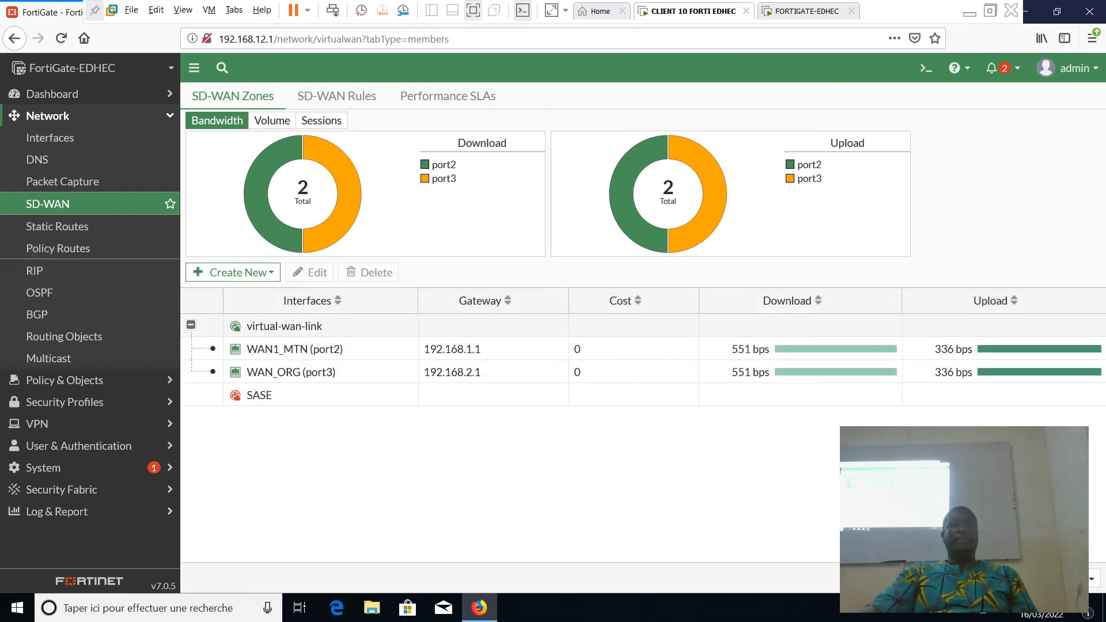
pyautogui.click(50, 138)
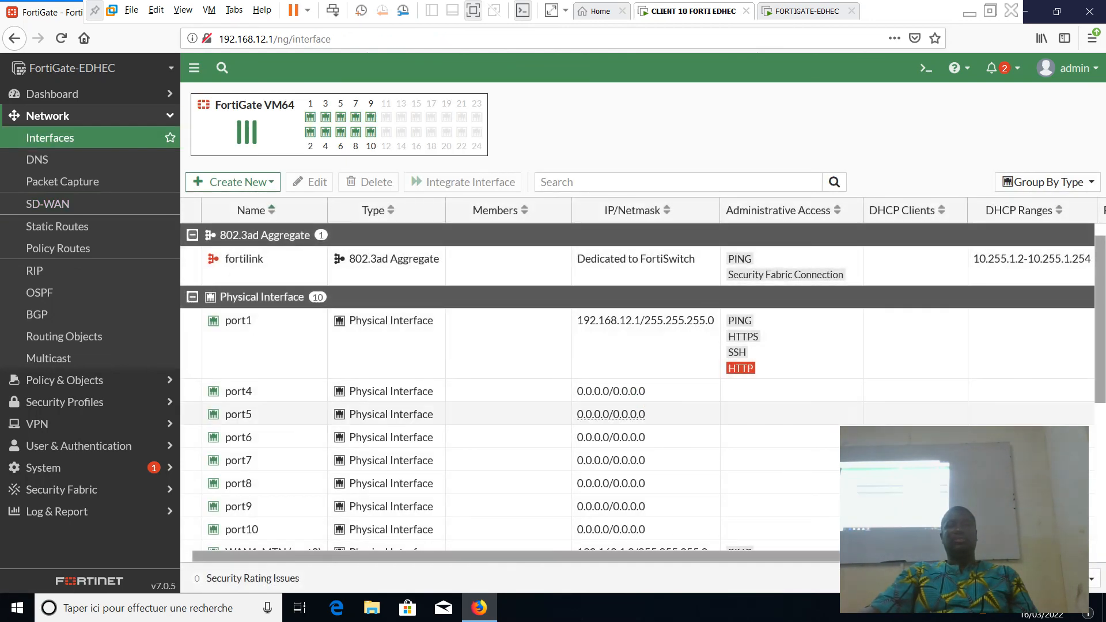
pyautogui.scroll(-5, 642, 374)
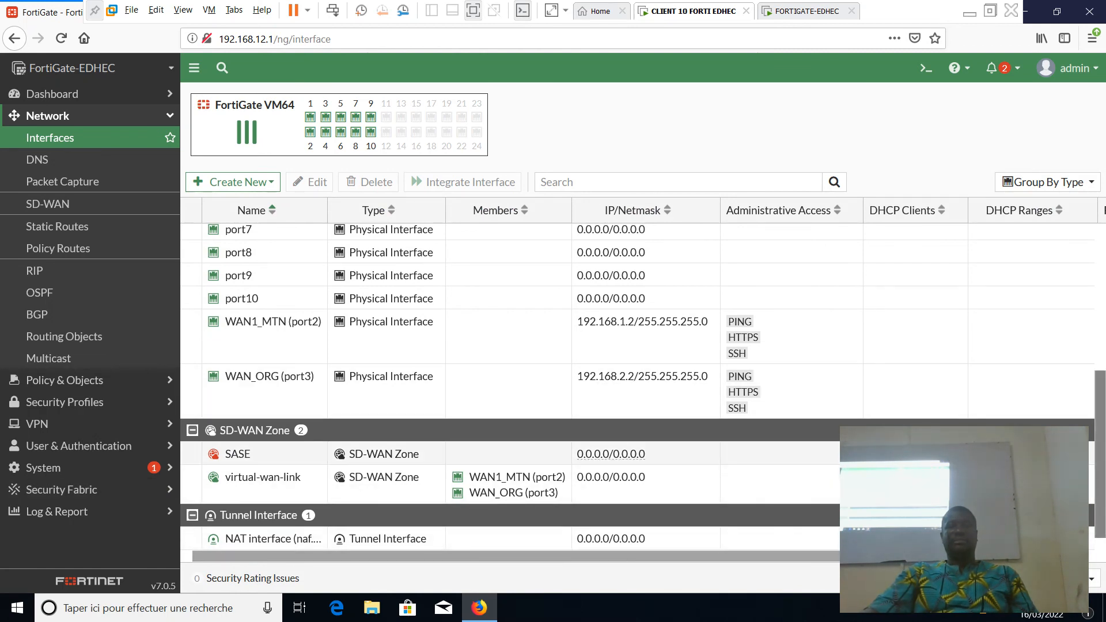
pyautogui.scroll(5, 611, 455)
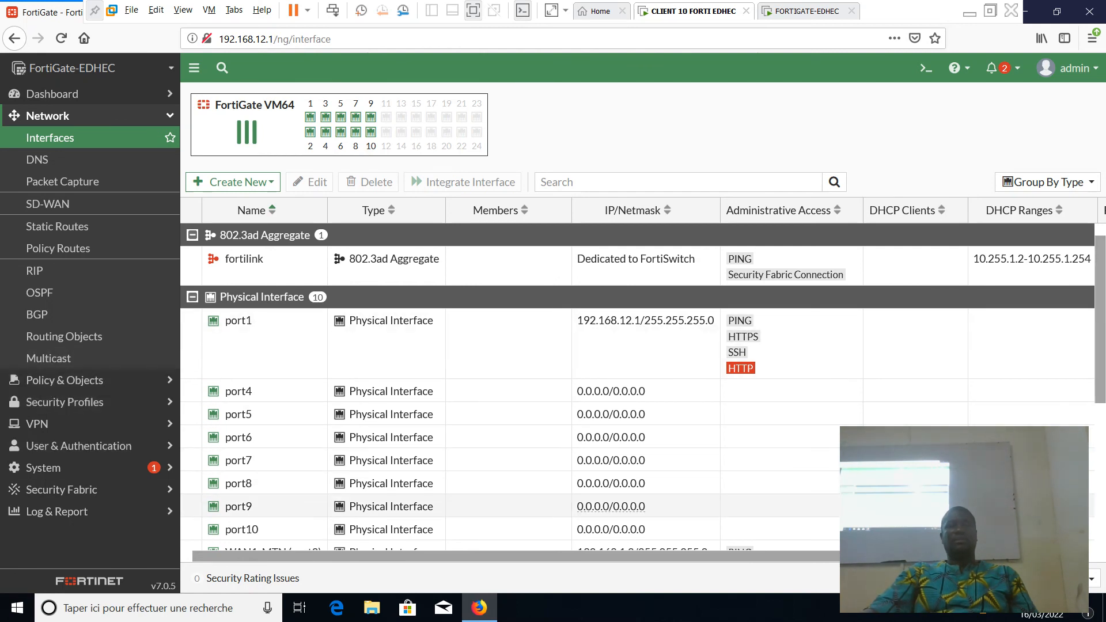
pyautogui.scroll(-1, 611, 507)
pyautogui.scroll(-4, 610, 476)
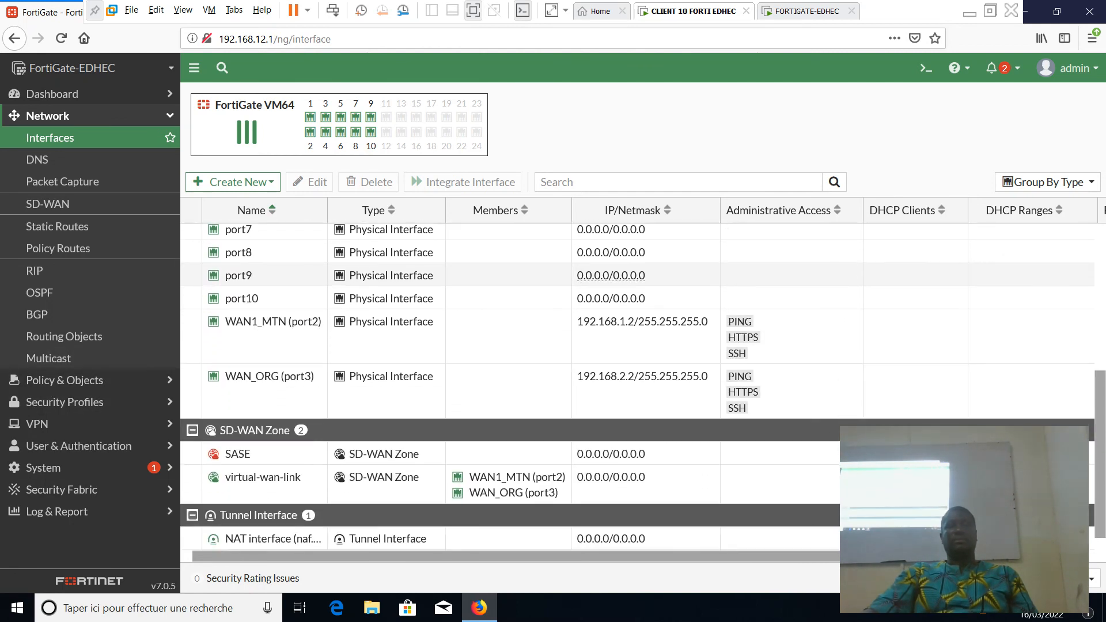
pyautogui.scroll(5, 611, 506)
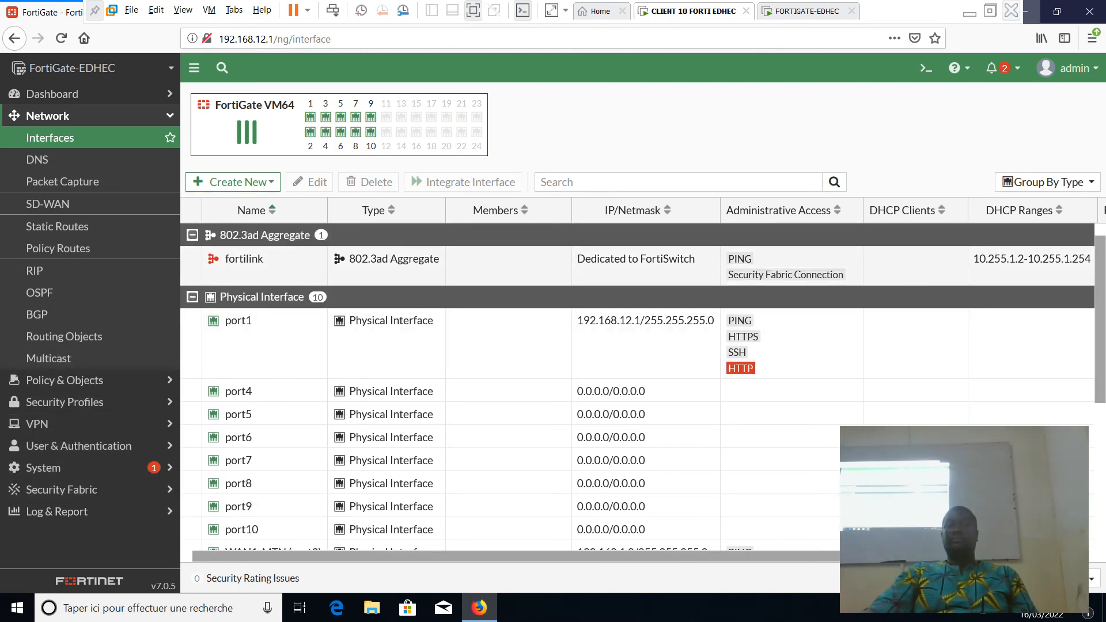
pyautogui.click(990, 11)
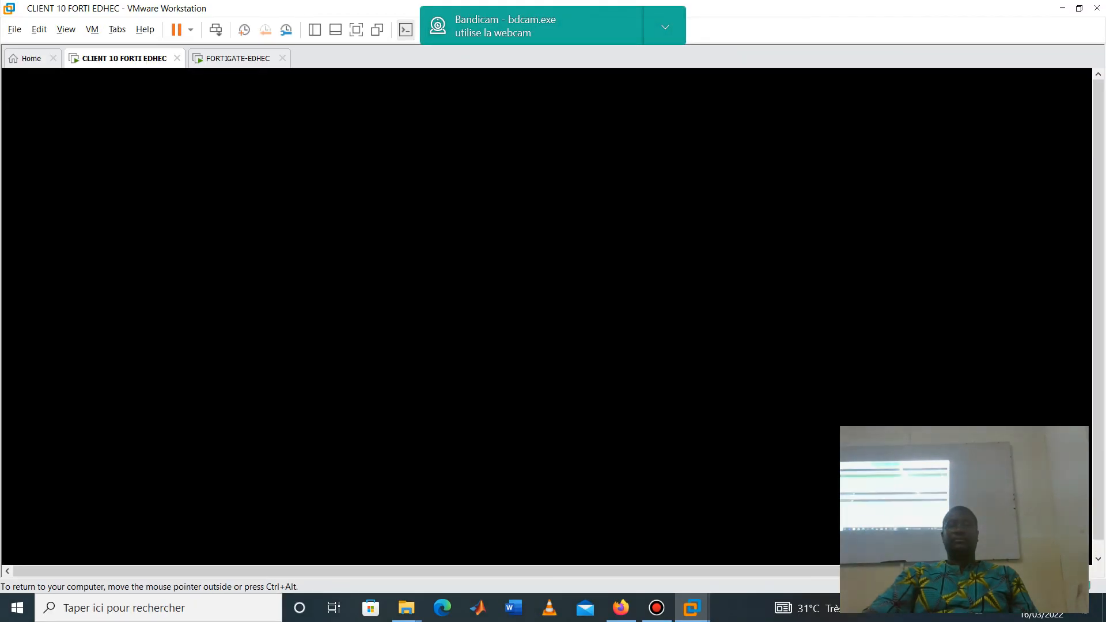